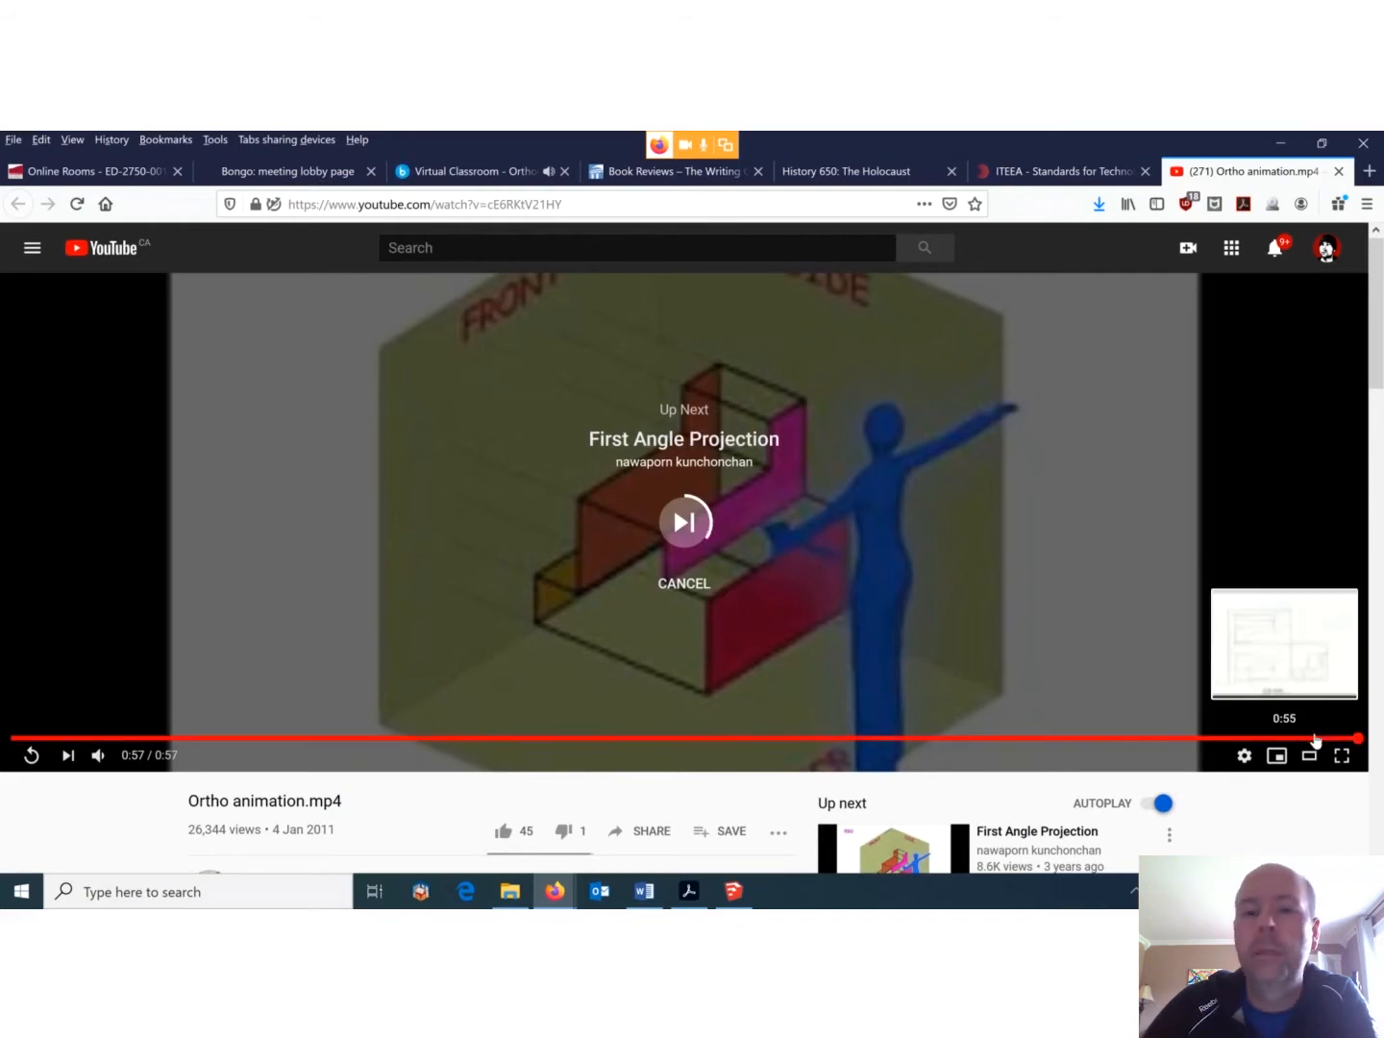
Rewind the orthographic projection animation to 0:52, where the drawing views sit on the closed glass box.
{"action": "left_click", "coordinate": [1331, 738]}
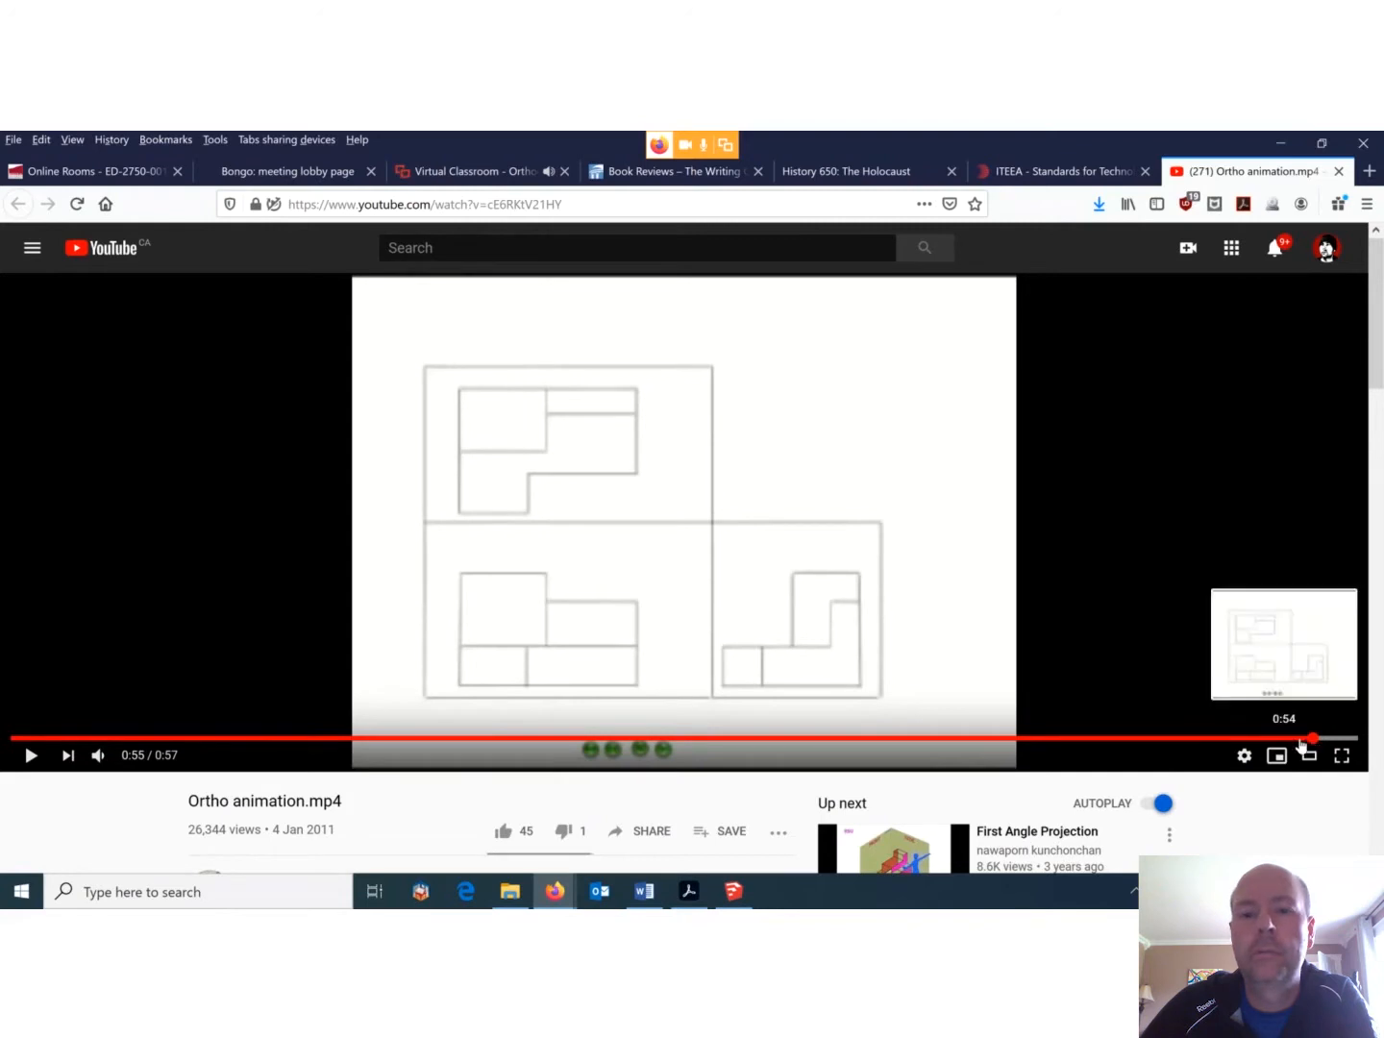
{"action": "left_click", "coordinate": [1285, 739]}
{"action": "left_click", "coordinate": [1277, 741]}
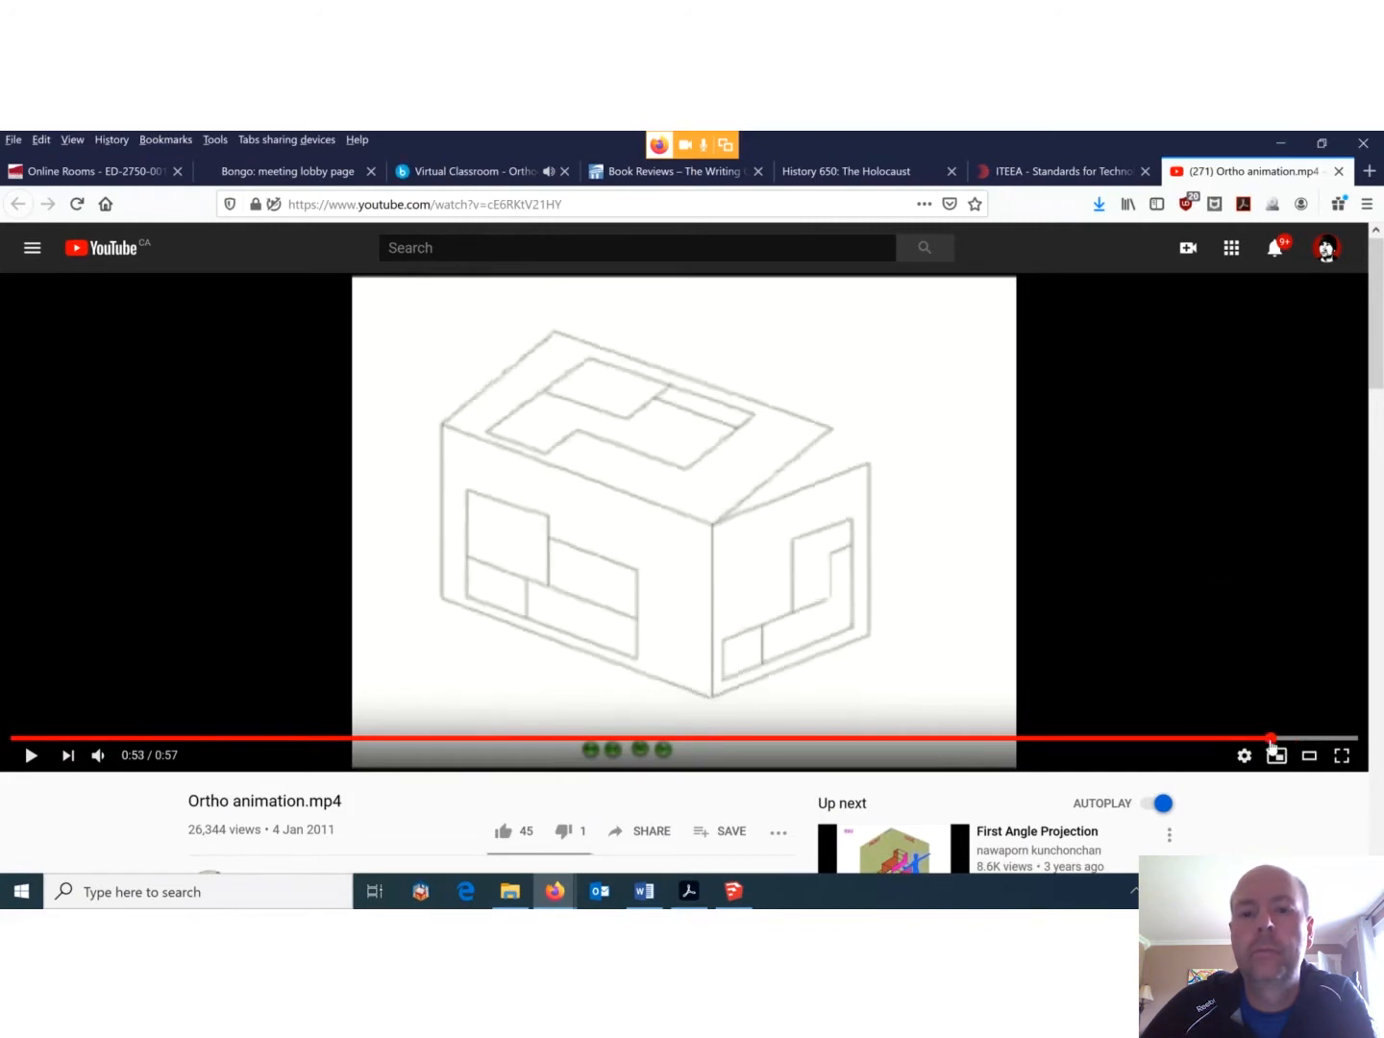
{"action": "left_click", "coordinate": [1269, 739]}
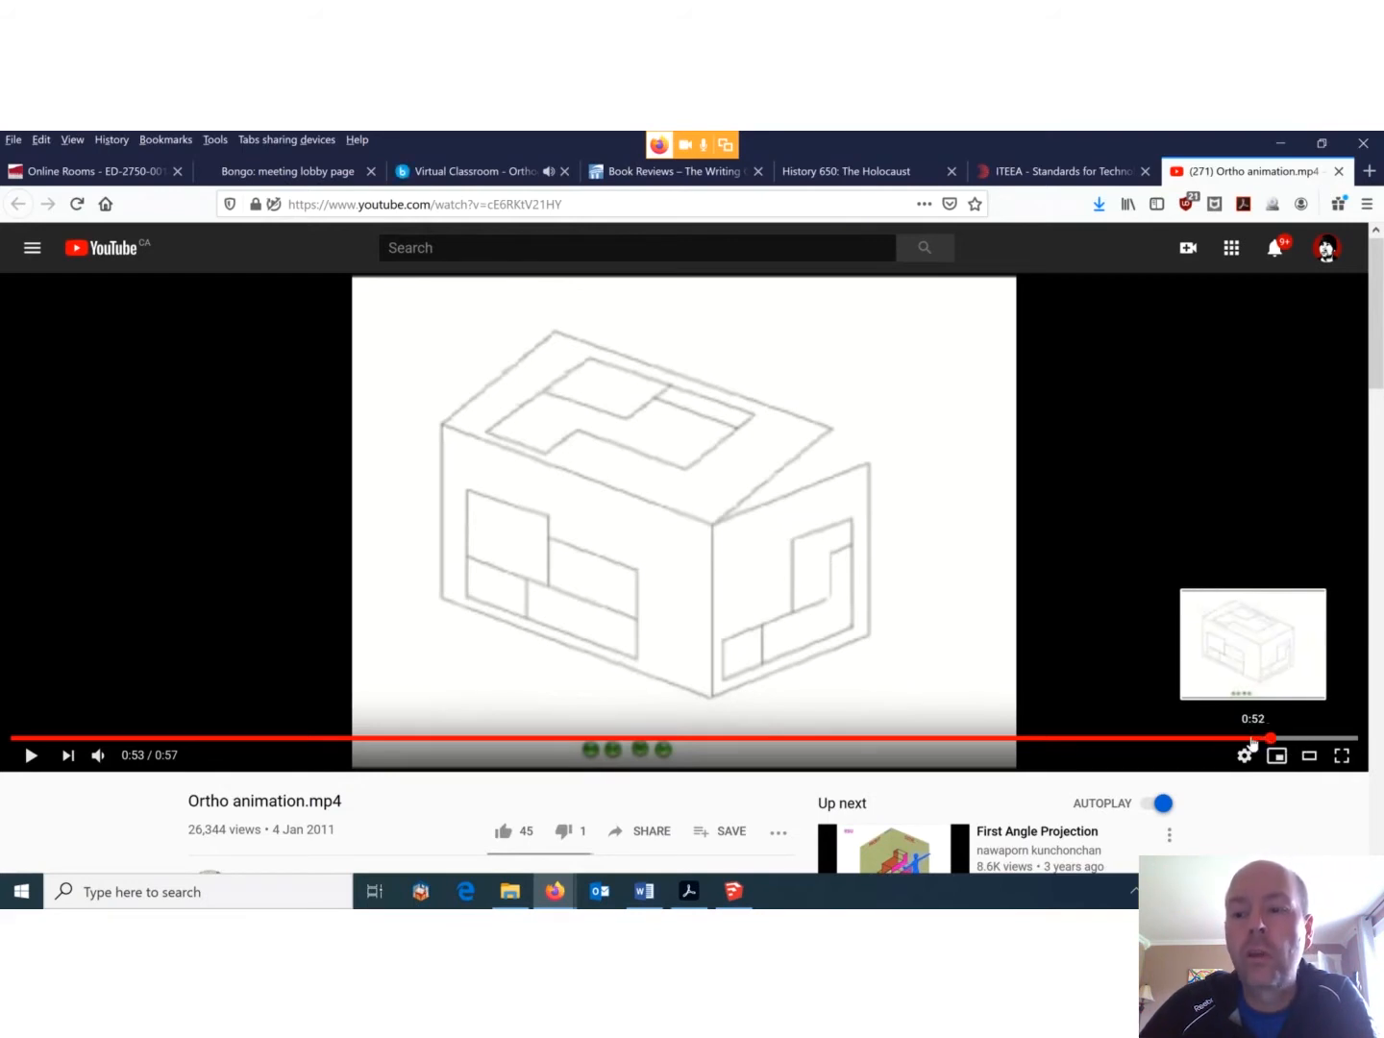
{"action": "left_click", "coordinate": [1240, 741]}
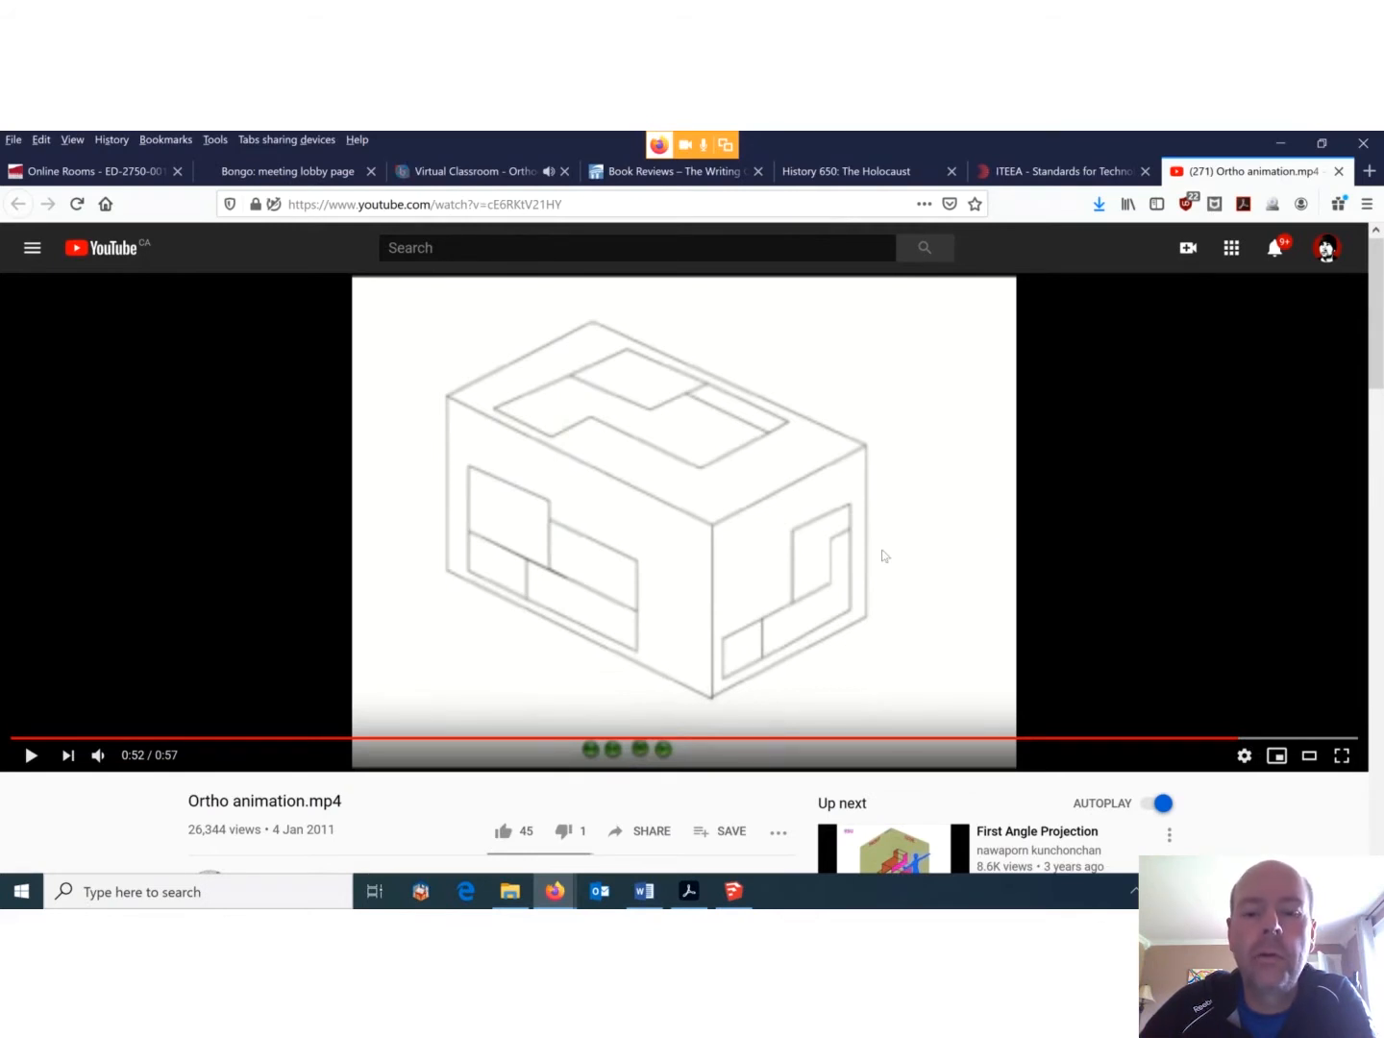
Switch to the my-computer-desk model in SketchUp and examine the desk from different distances and a slightly lower angle.
{"action": "mouse_move", "coordinate": [733, 889]}
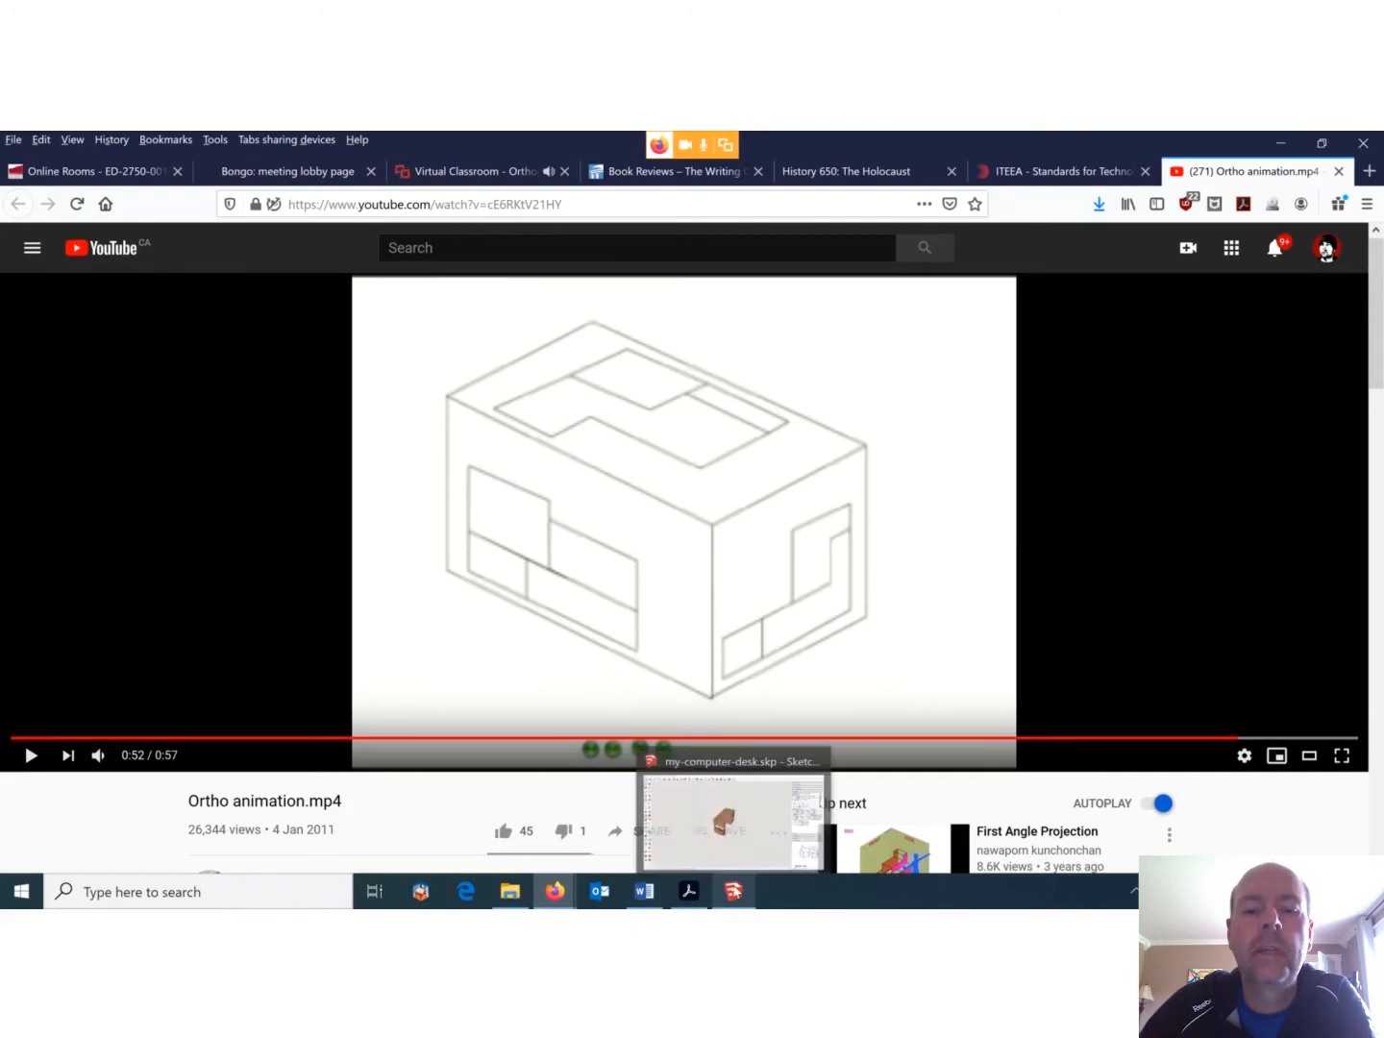
{"action": "left_click", "coordinate": [731, 817]}
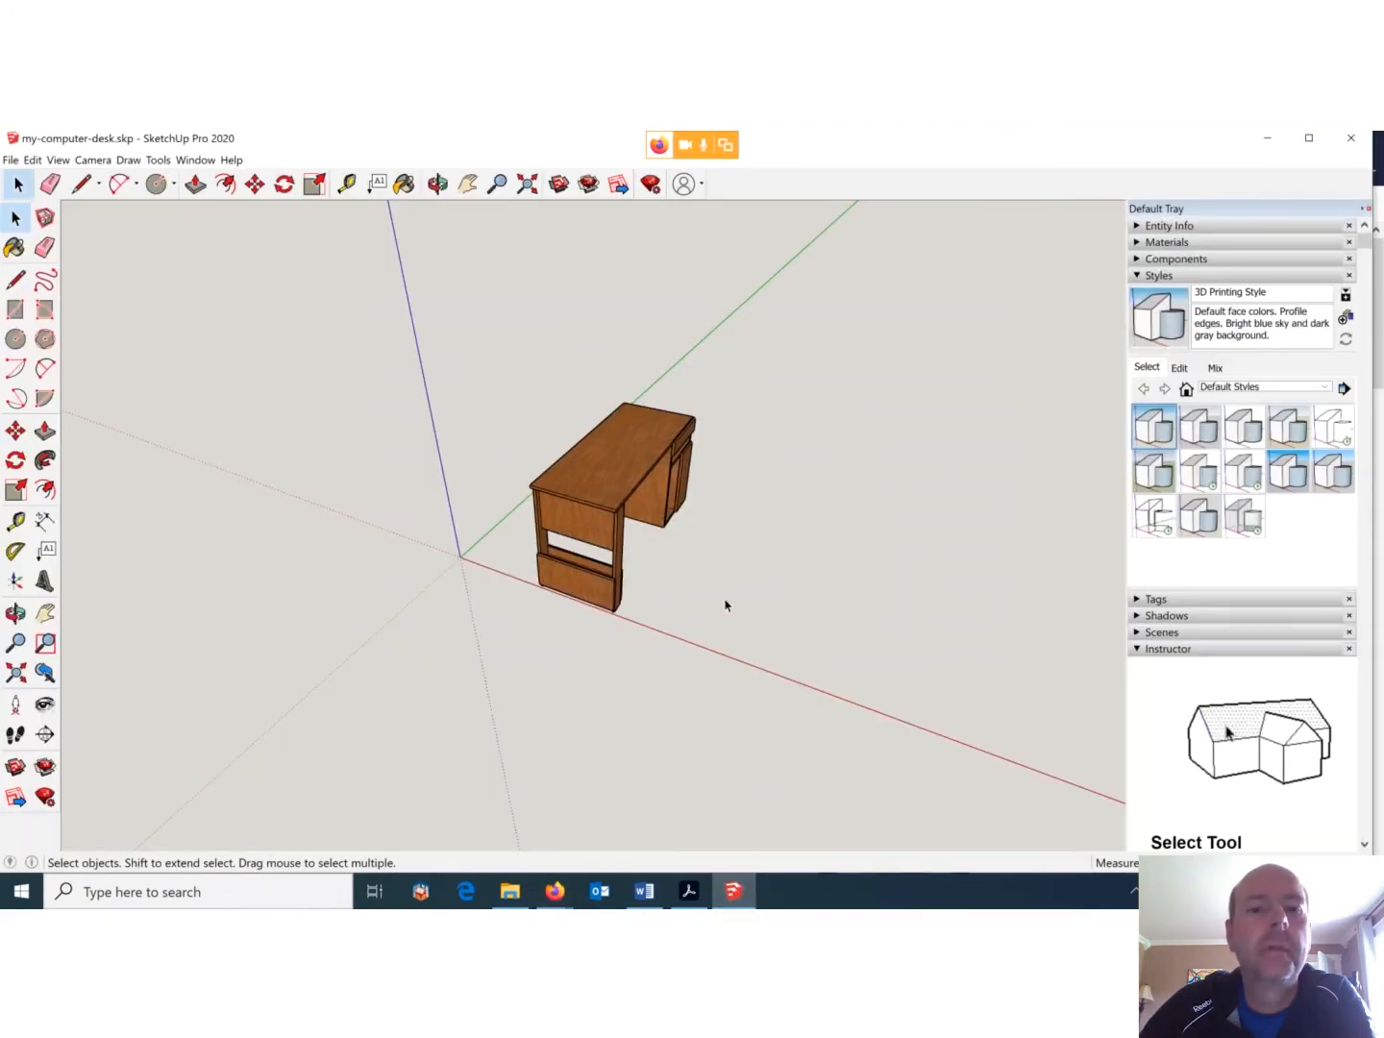
{"action": "scroll", "coordinate": [556, 465], "scroll_direction": "up", "scroll_amount": 2}
{"action": "scroll", "coordinate": [557, 473], "scroll_direction": "down", "scroll_amount": 2}
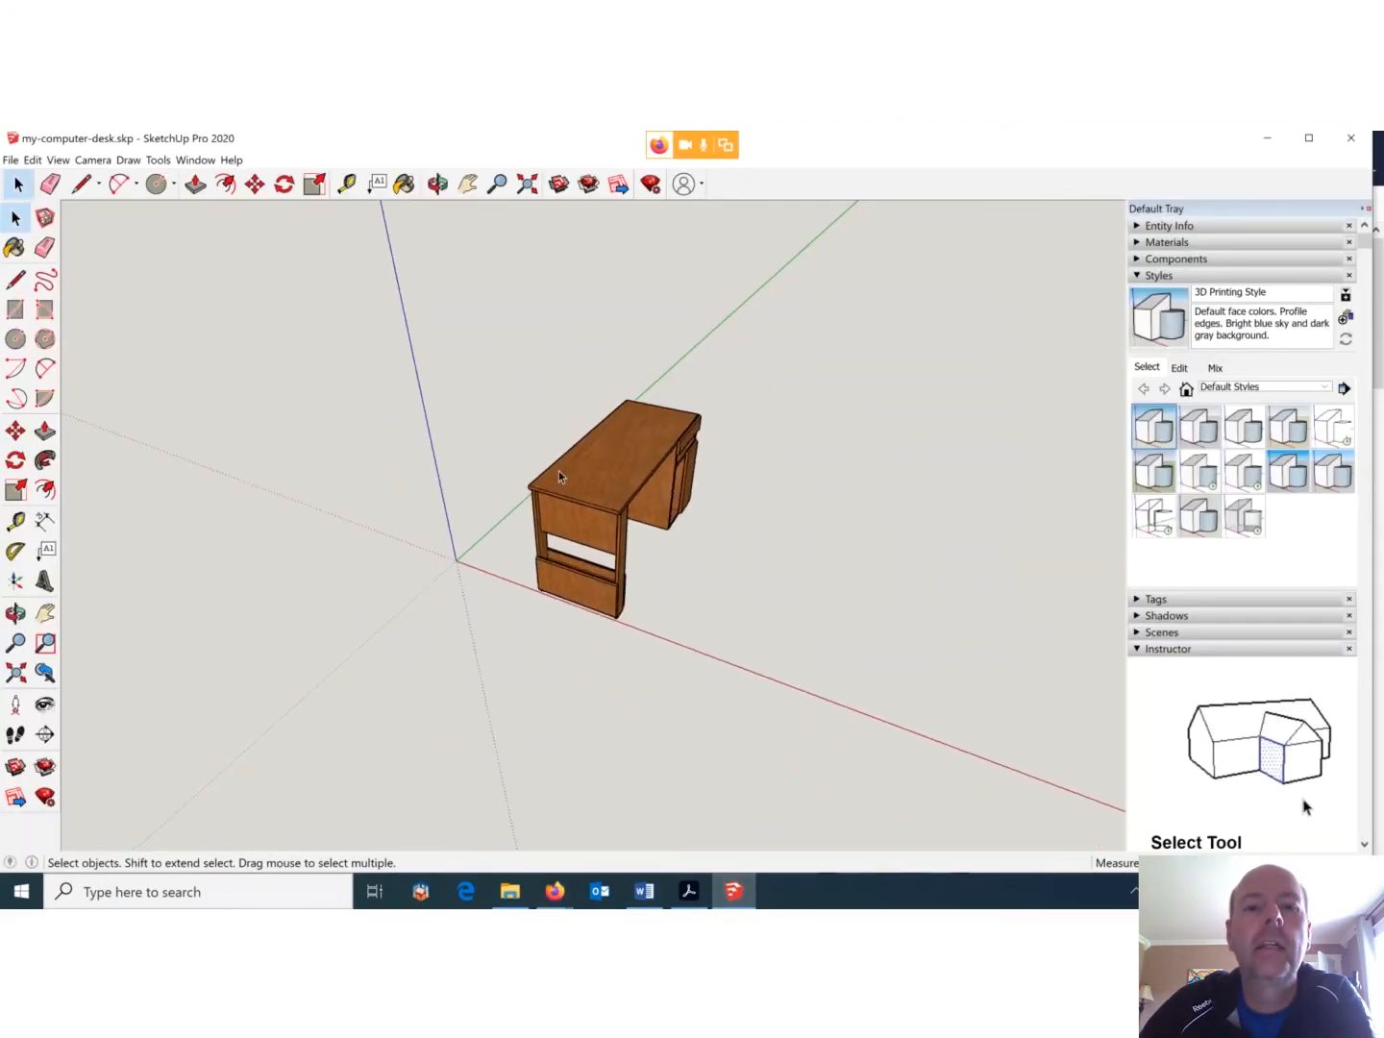
{"action": "scroll", "coordinate": [558, 471], "scroll_direction": "down", "scroll_amount": 3}
{"action": "scroll", "coordinate": [420, 253], "scroll_direction": "up", "scroll_amount": 1}
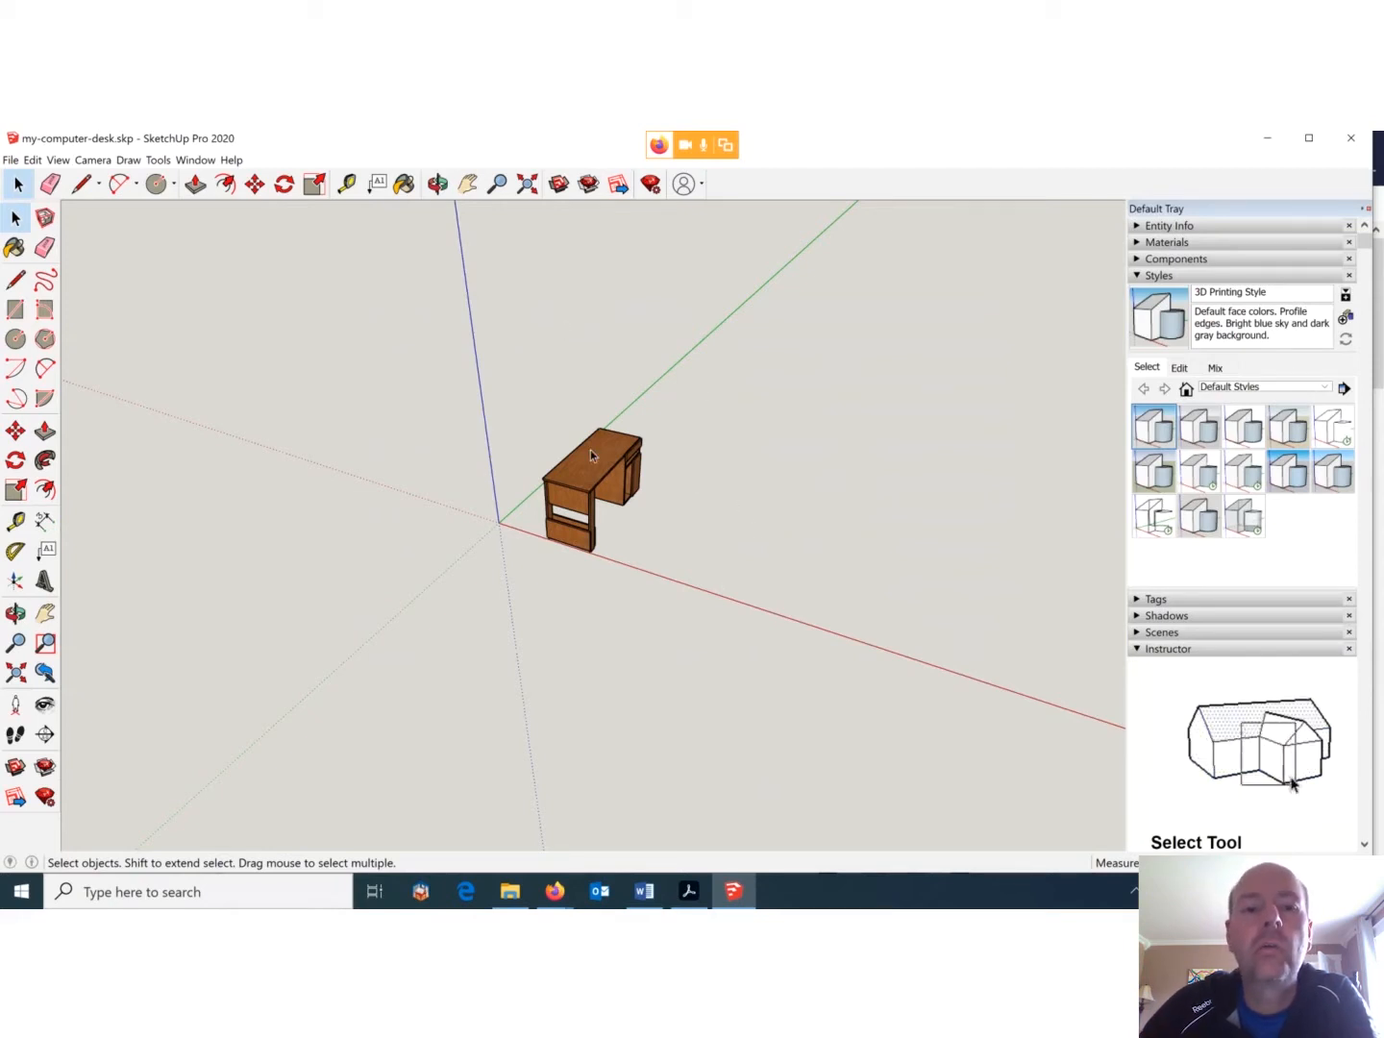
{"action": "scroll", "coordinate": [579, 485], "scroll_direction": "up", "scroll_amount": 6}
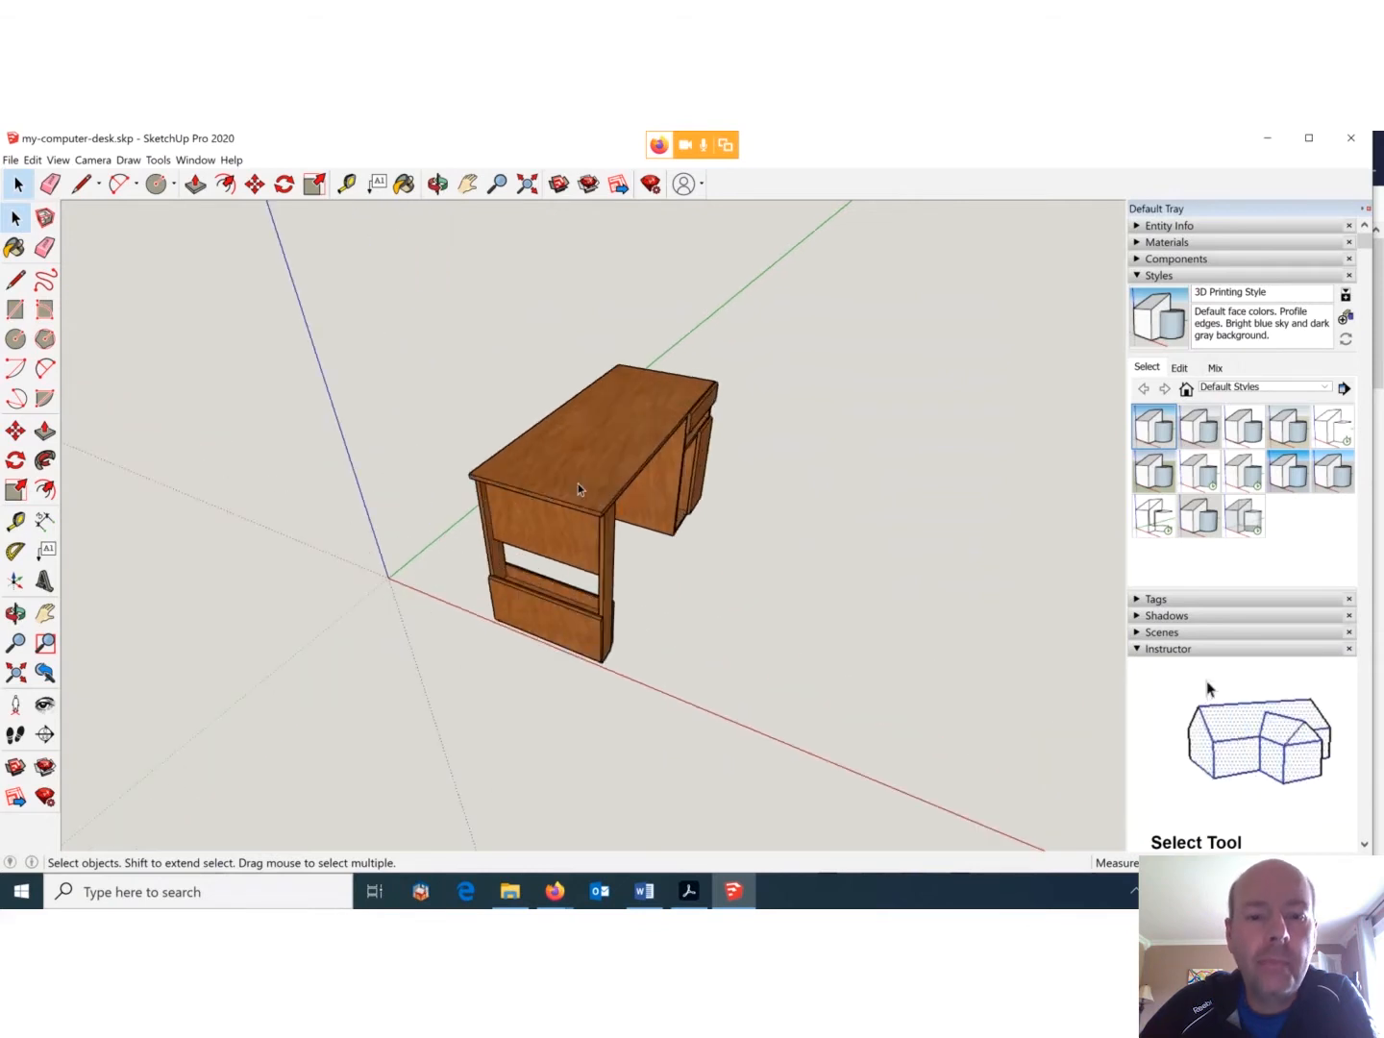
{"action": "scroll", "coordinate": [568, 485], "scroll_direction": "up", "scroll_amount": 1}
{"action": "scroll", "coordinate": [567, 484], "scroll_direction": "down", "scroll_amount": 2}
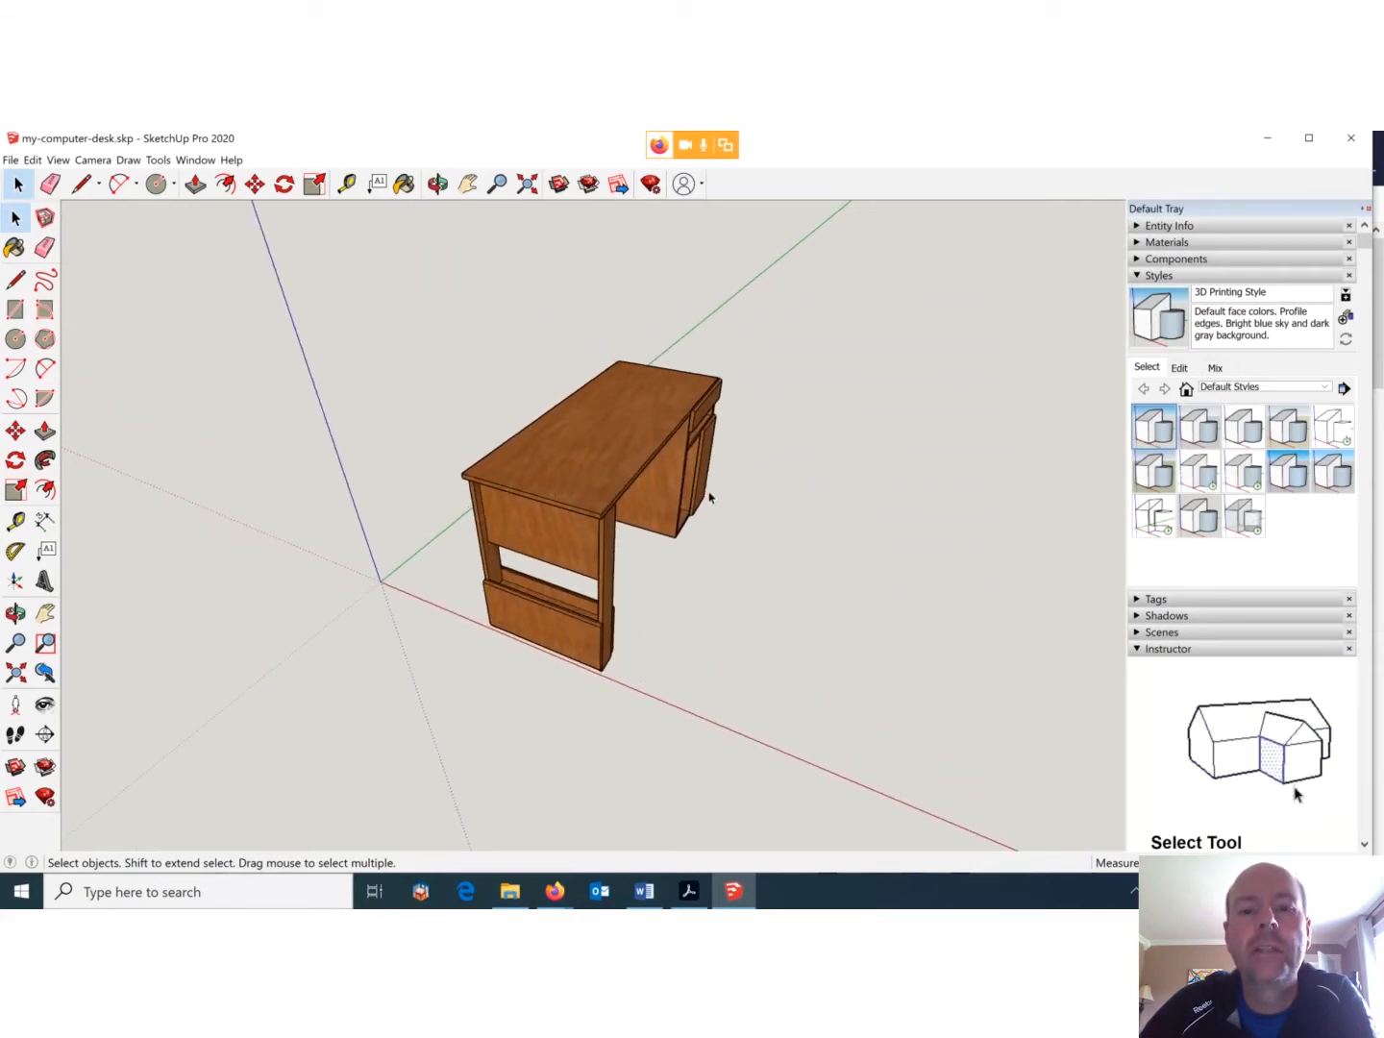
{"action": "middle_click_drag", "start_coordinate": [708, 500], "coordinate": [670, 530]}
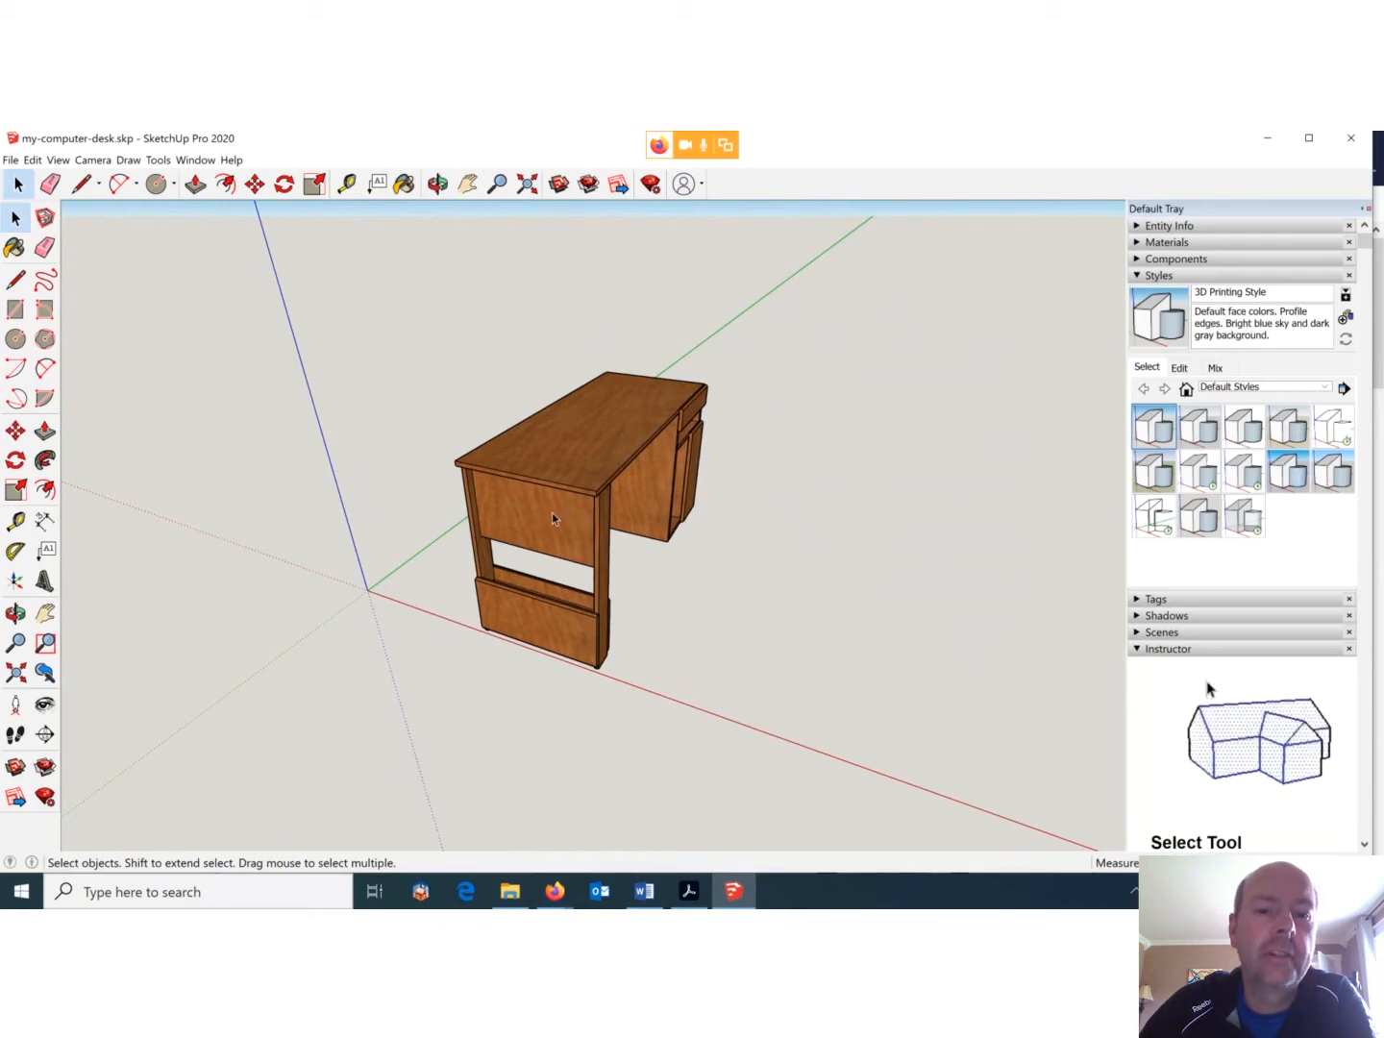
{"action": "scroll", "coordinate": [546, 529], "scroll_direction": "down", "scroll_amount": 1}
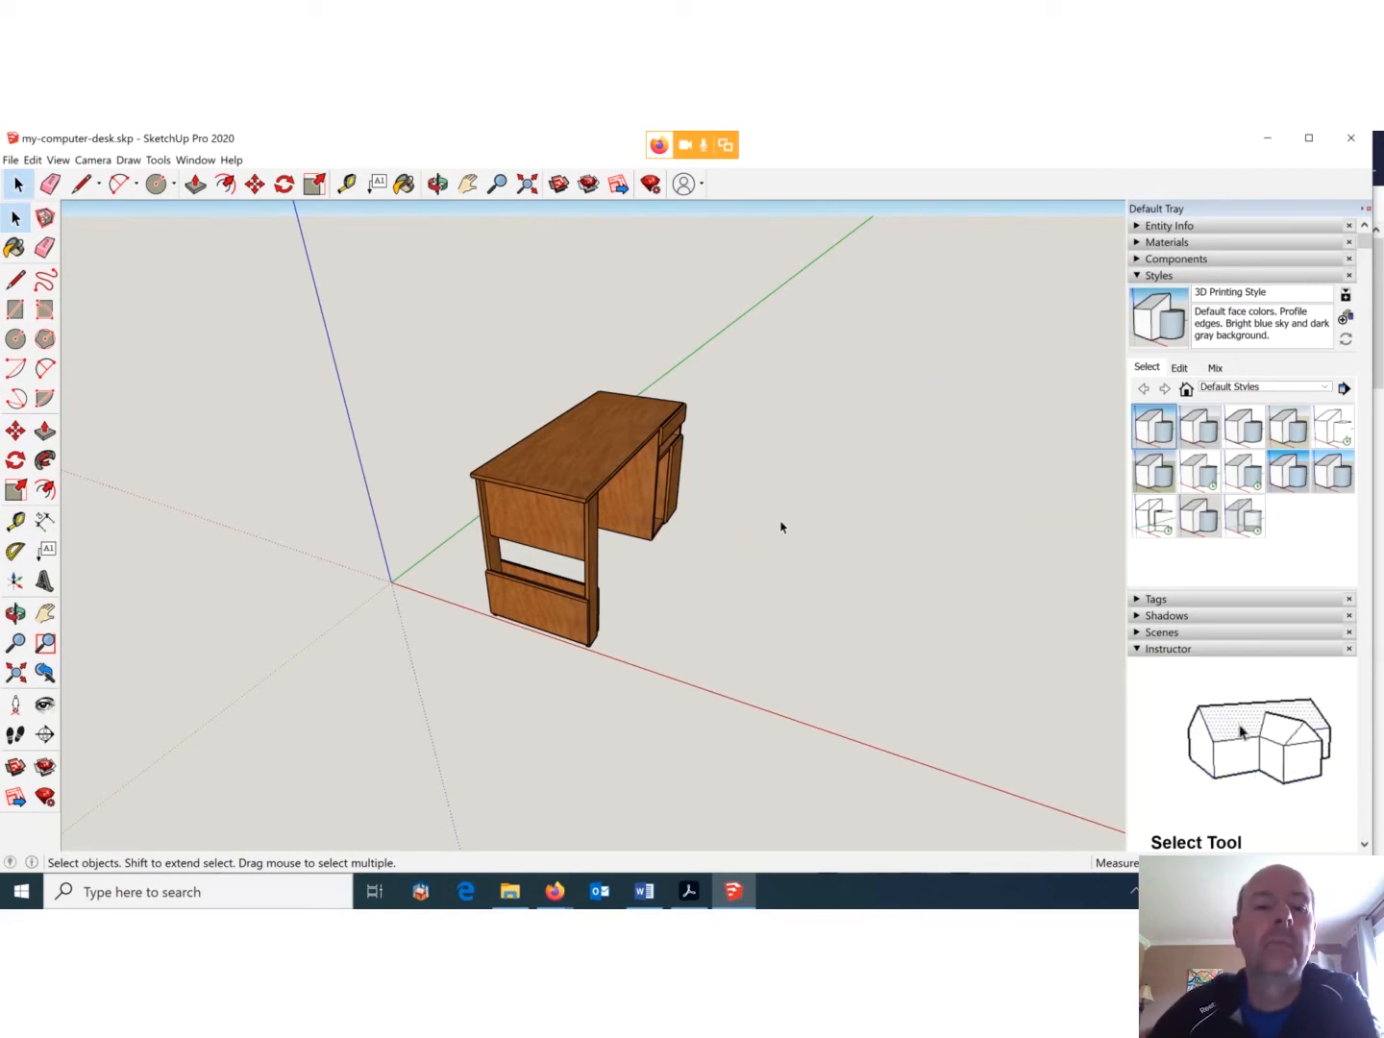
Draw a ground rectangle from the origin around the desk and pull it up into a box taller than the desk.
{"action": "left_click", "coordinate": [17, 308]}
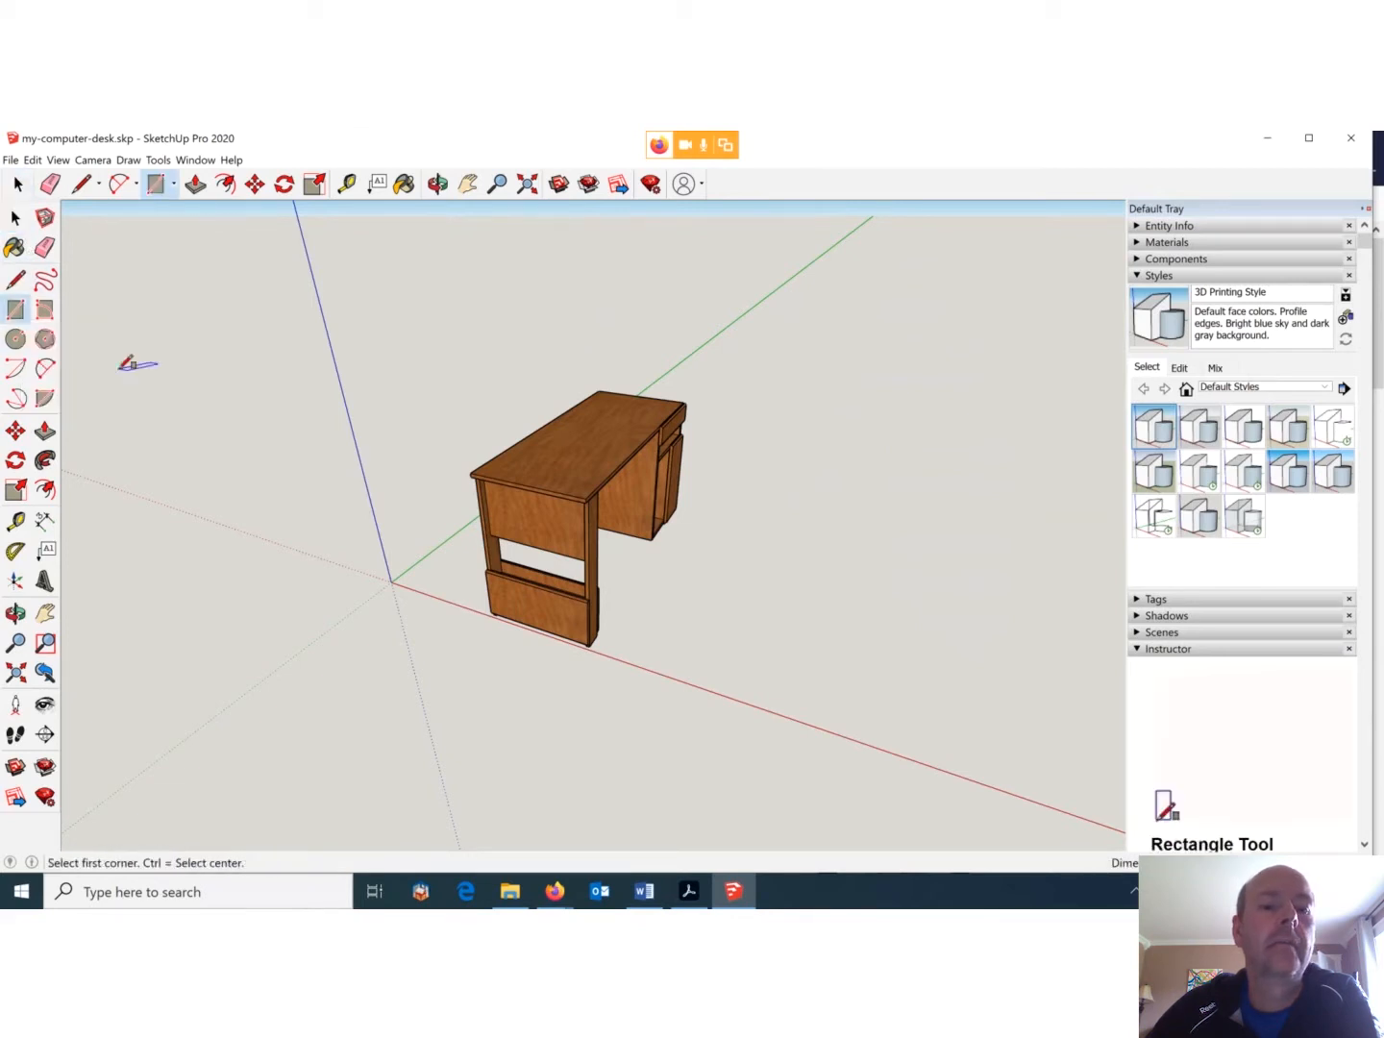
{"action": "left_click", "coordinate": [392, 582]}
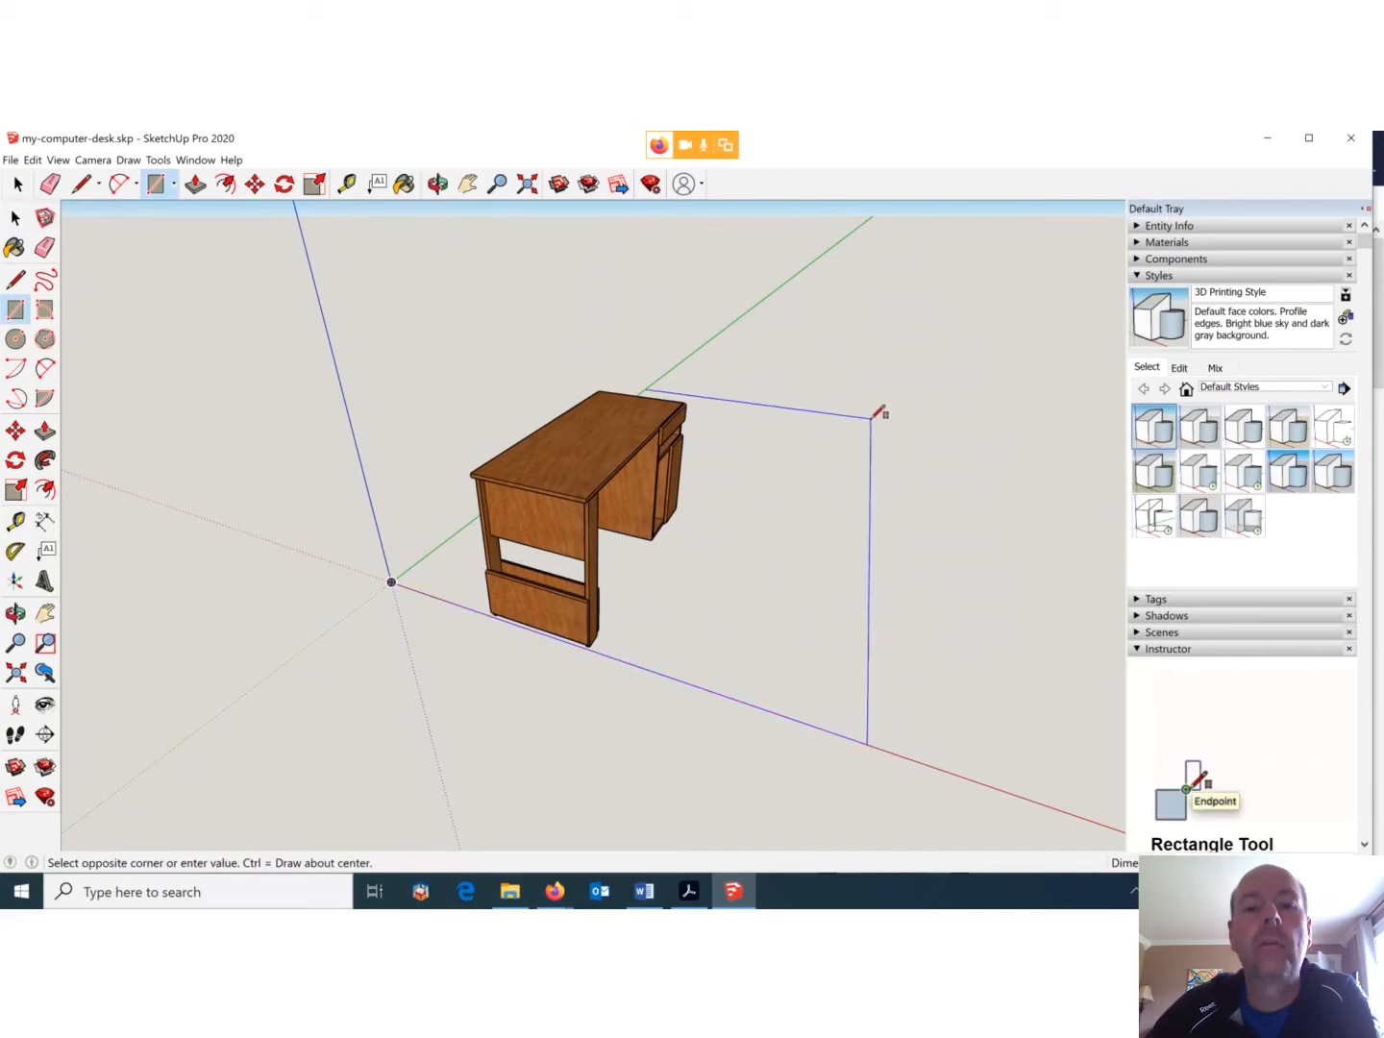
{"action": "left_click", "coordinate": [817, 408]}
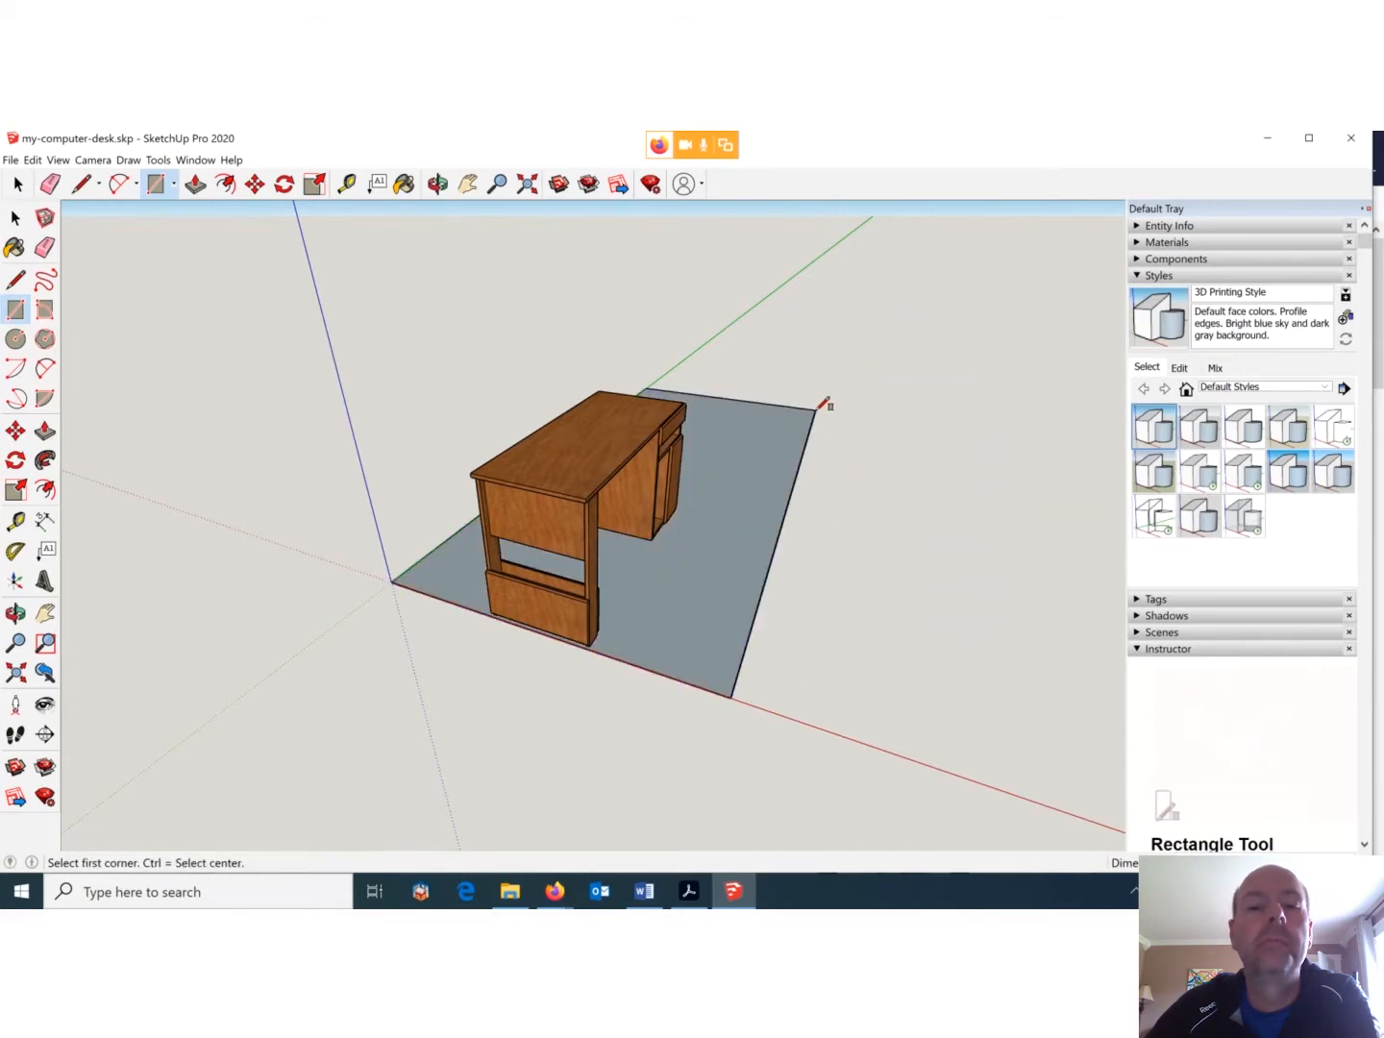
{"action": "left_click", "coordinate": [194, 184]}
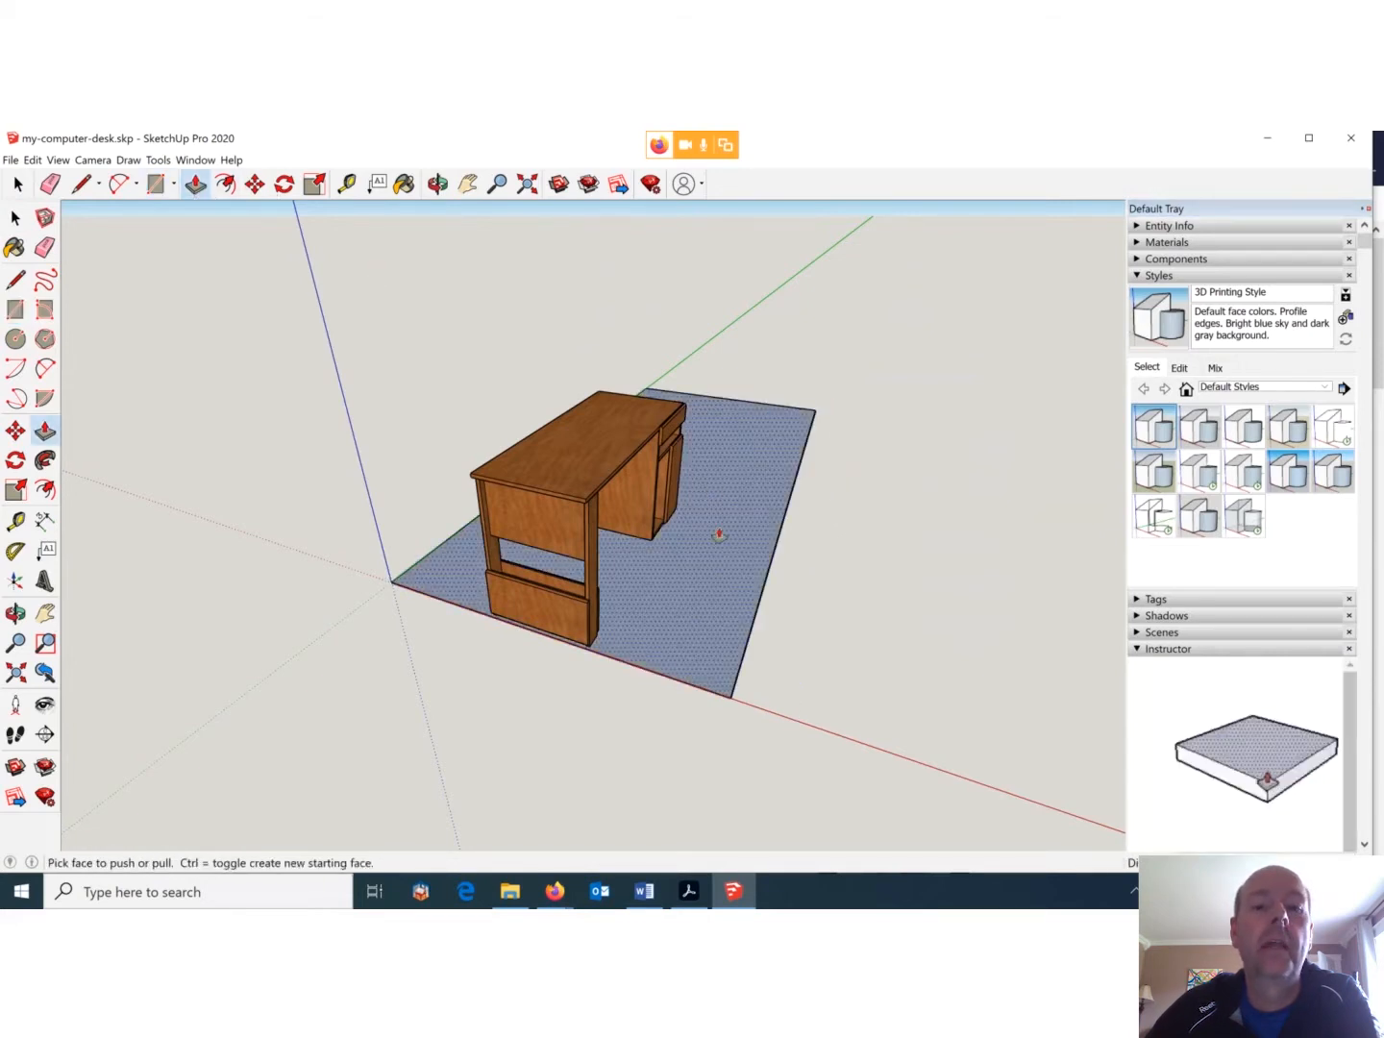
{"action": "left_click_drag", "start_coordinate": [721, 536], "coordinate": [687, 370]}
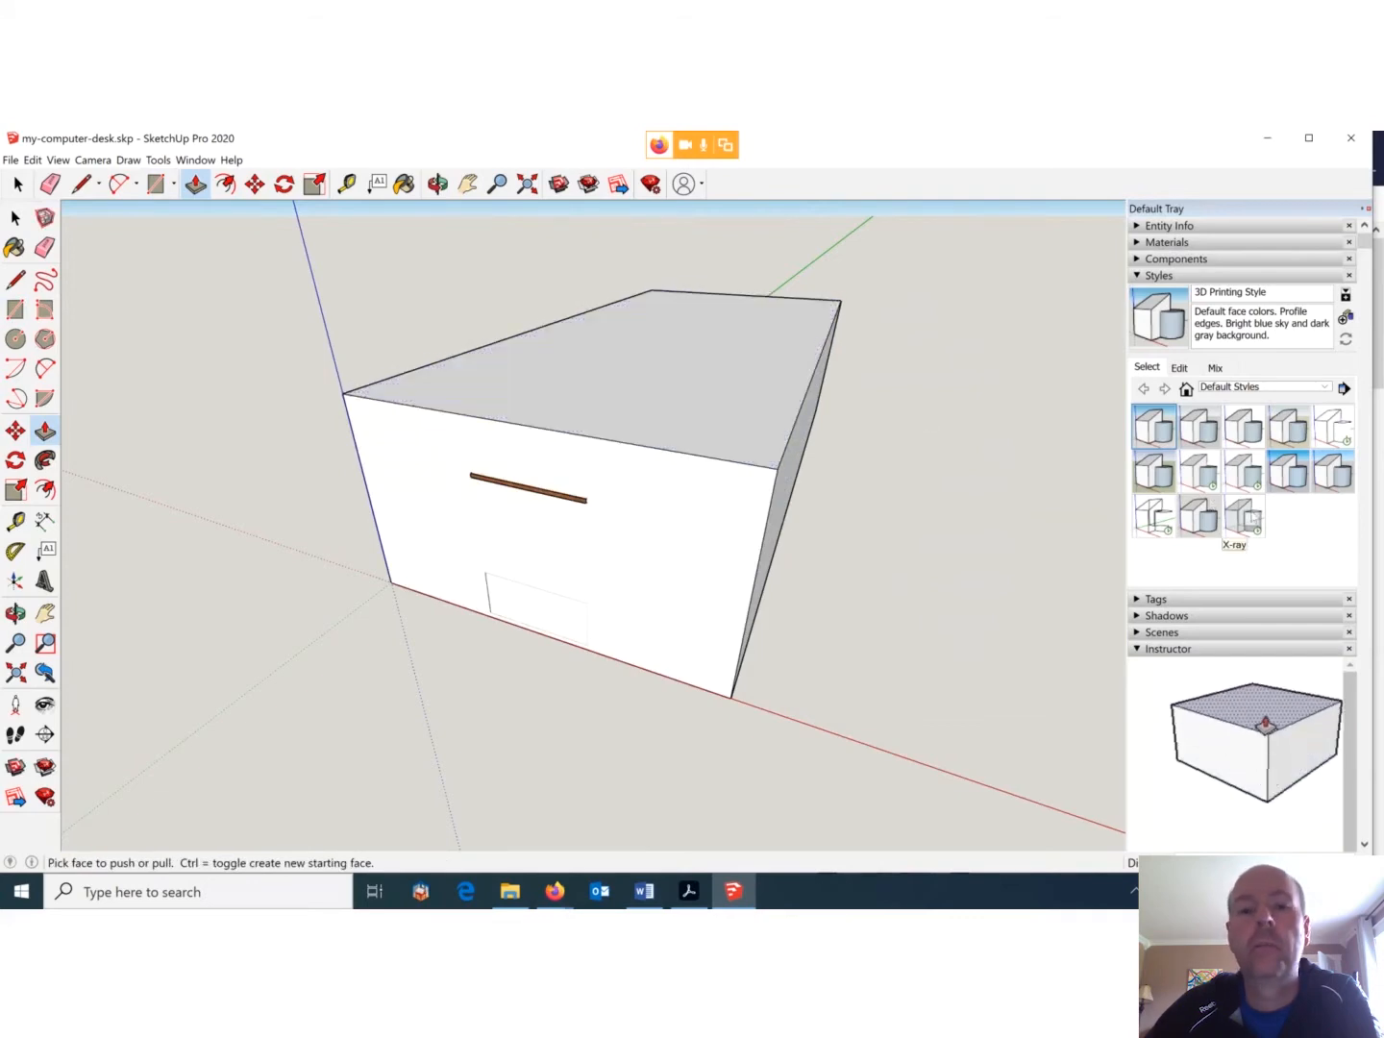
Apply the X-ray style and push/pull the box's end faces along the green axis to fit it around the desk.
{"action": "left_click", "coordinate": [1242, 517]}
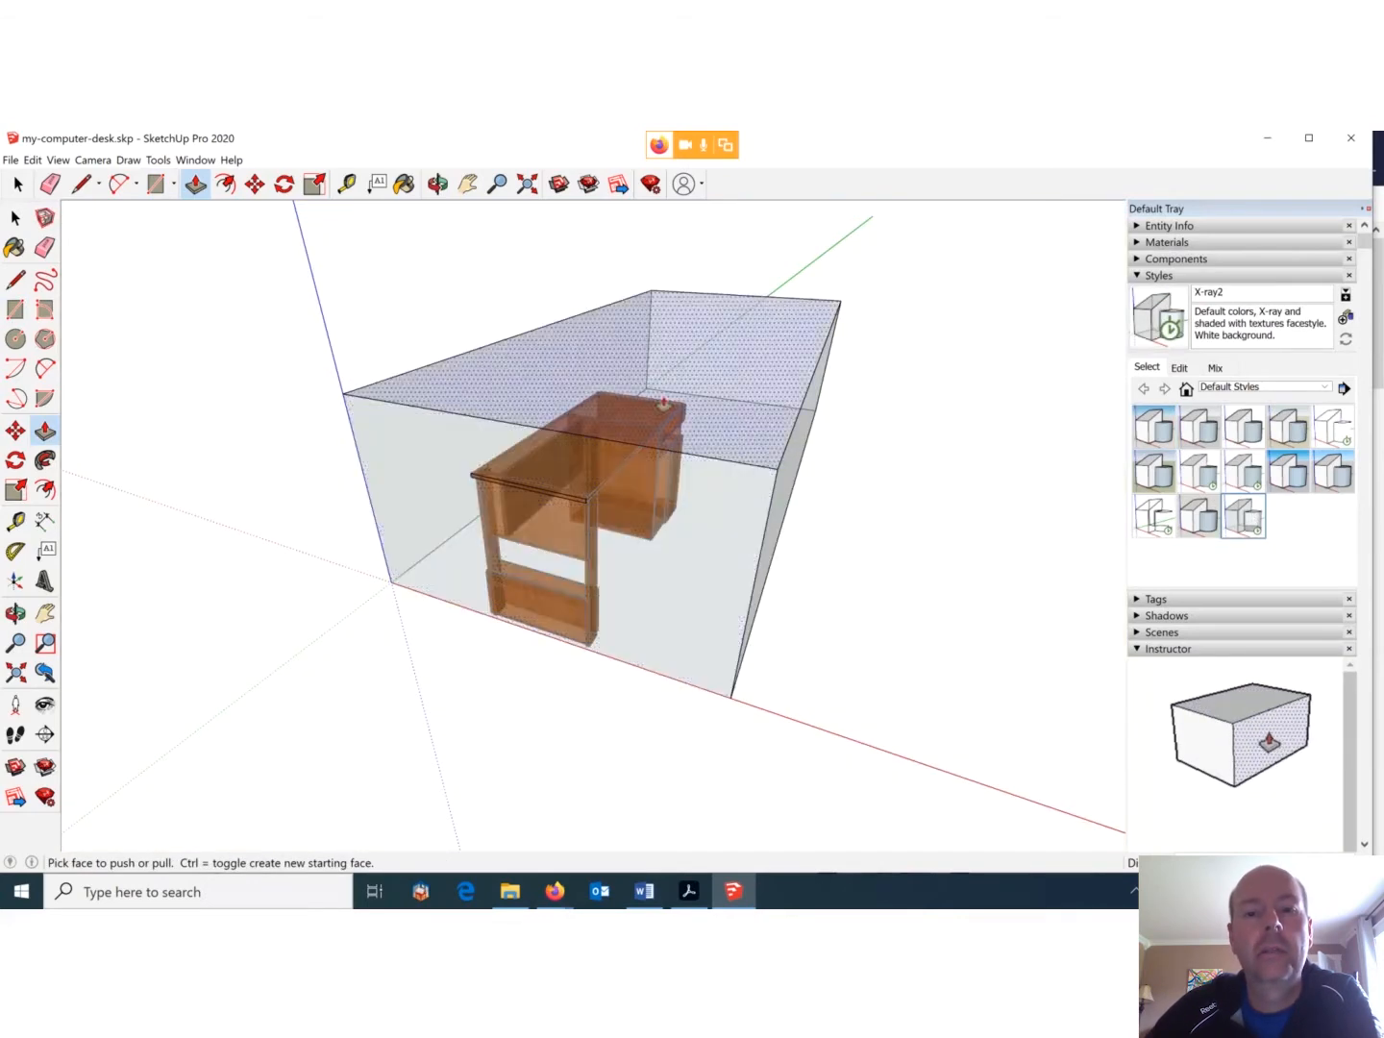
{"action": "middle_click_drag", "start_coordinate": [853, 510], "coordinate": [896, 571]}
{"action": "scroll", "coordinate": [895, 572], "scroll_direction": "down", "scroll_amount": 5}
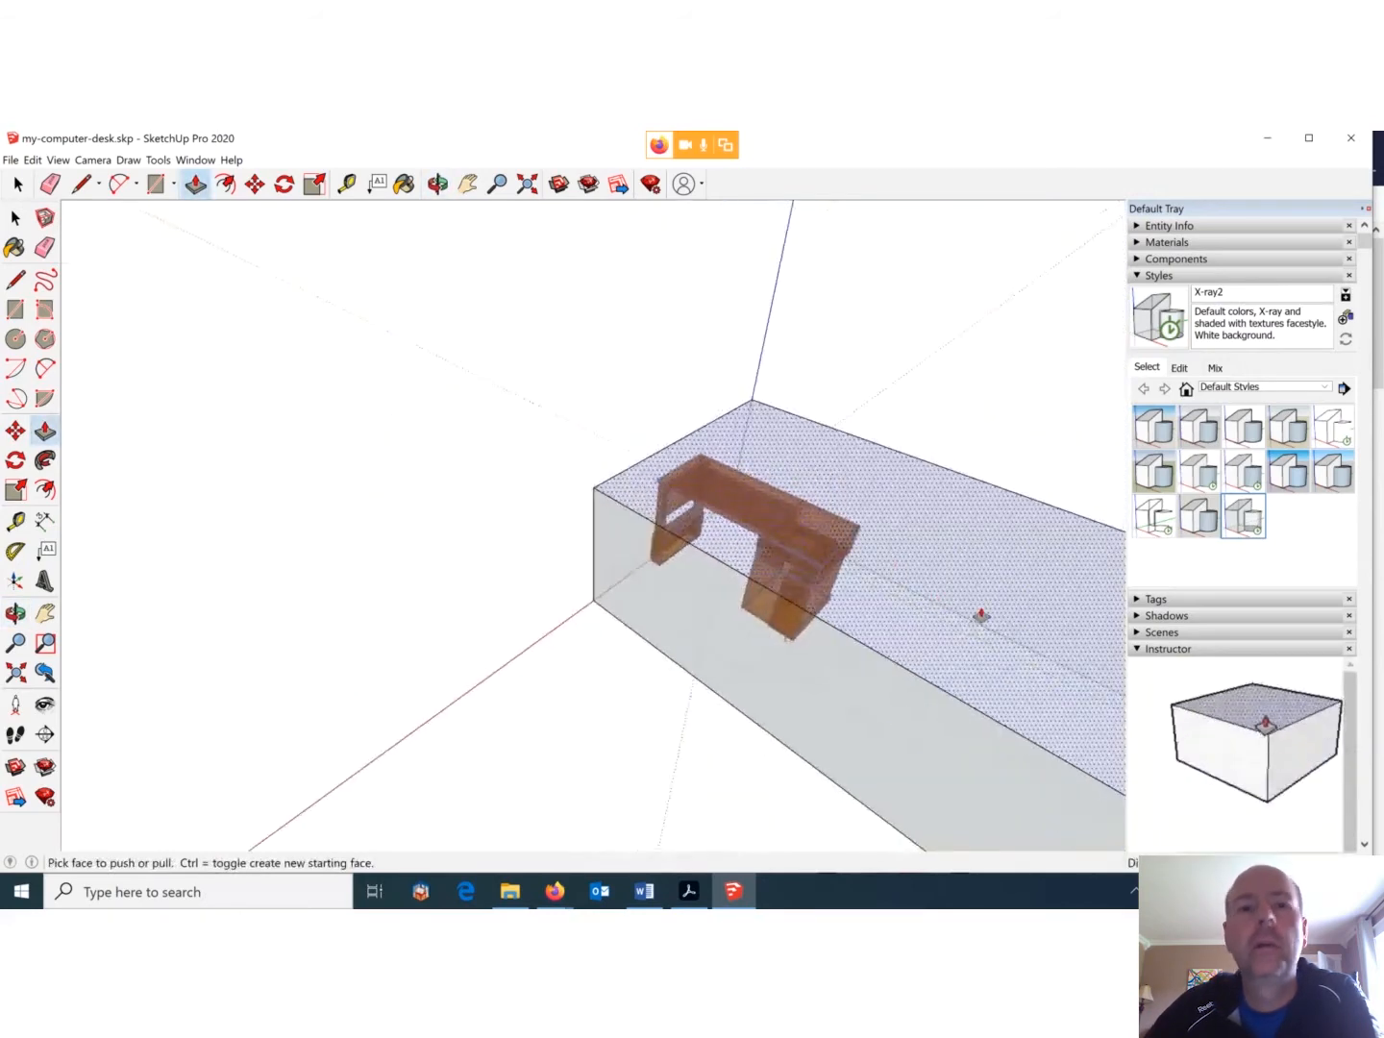
{"action": "left_click", "coordinate": [467, 184]}
{"action": "left_click_drag", "start_coordinate": [798, 464], "coordinate": [488, 310]}
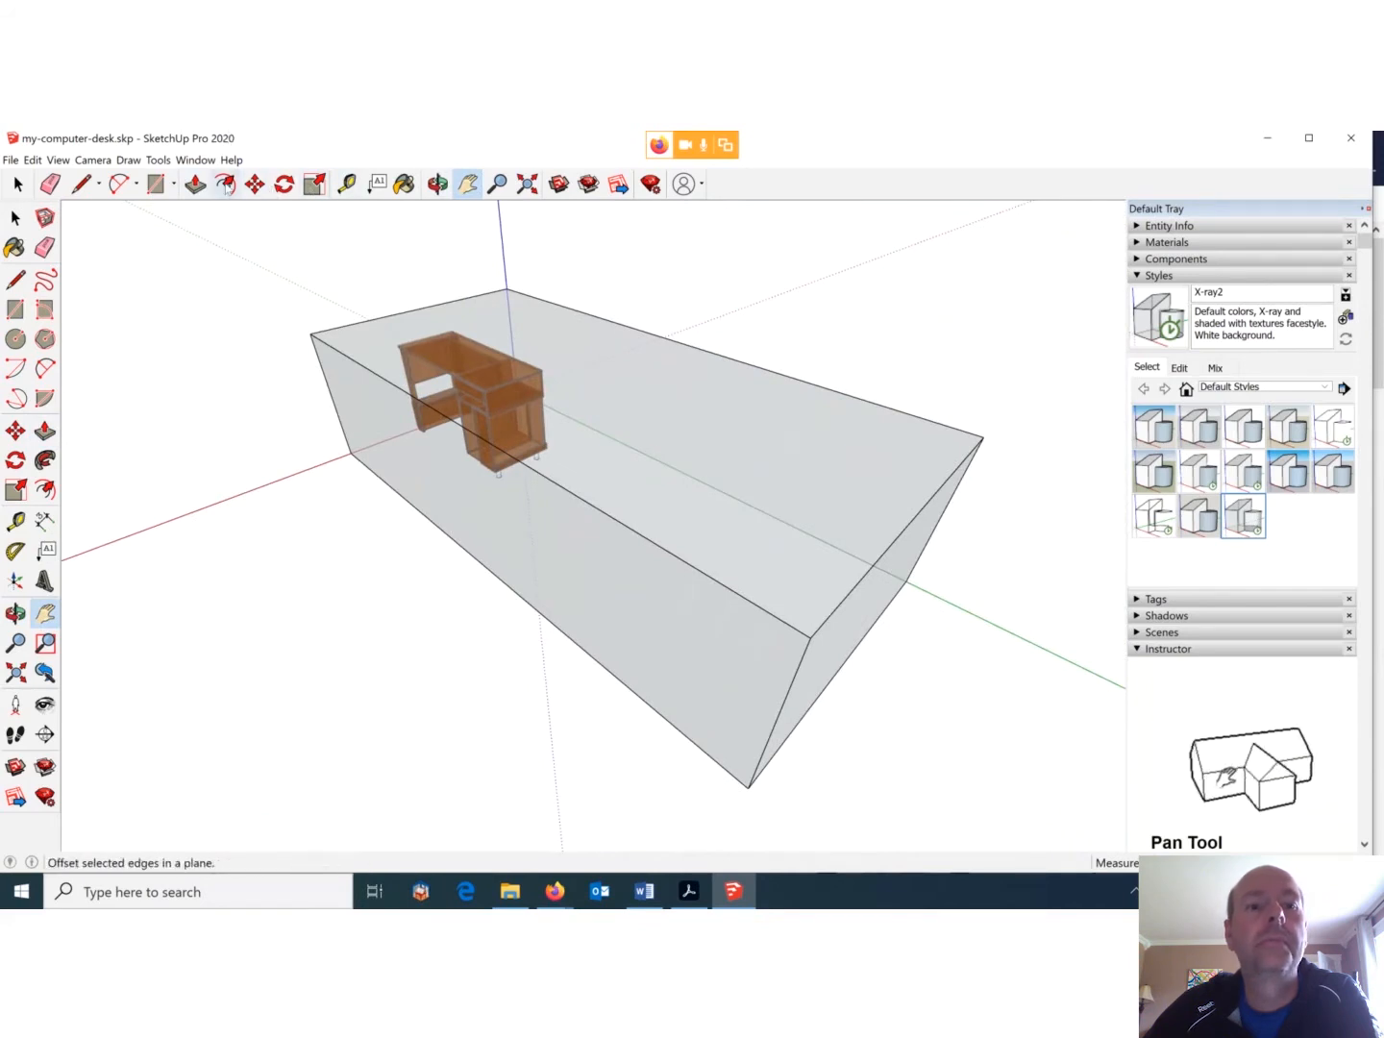
{"action": "left_click", "coordinate": [194, 185]}
{"action": "left_click_drag", "start_coordinate": [843, 609], "coordinate": [547, 469]}
{"action": "middle_click_drag", "start_coordinate": [373, 420], "coordinate": [652, 448]}
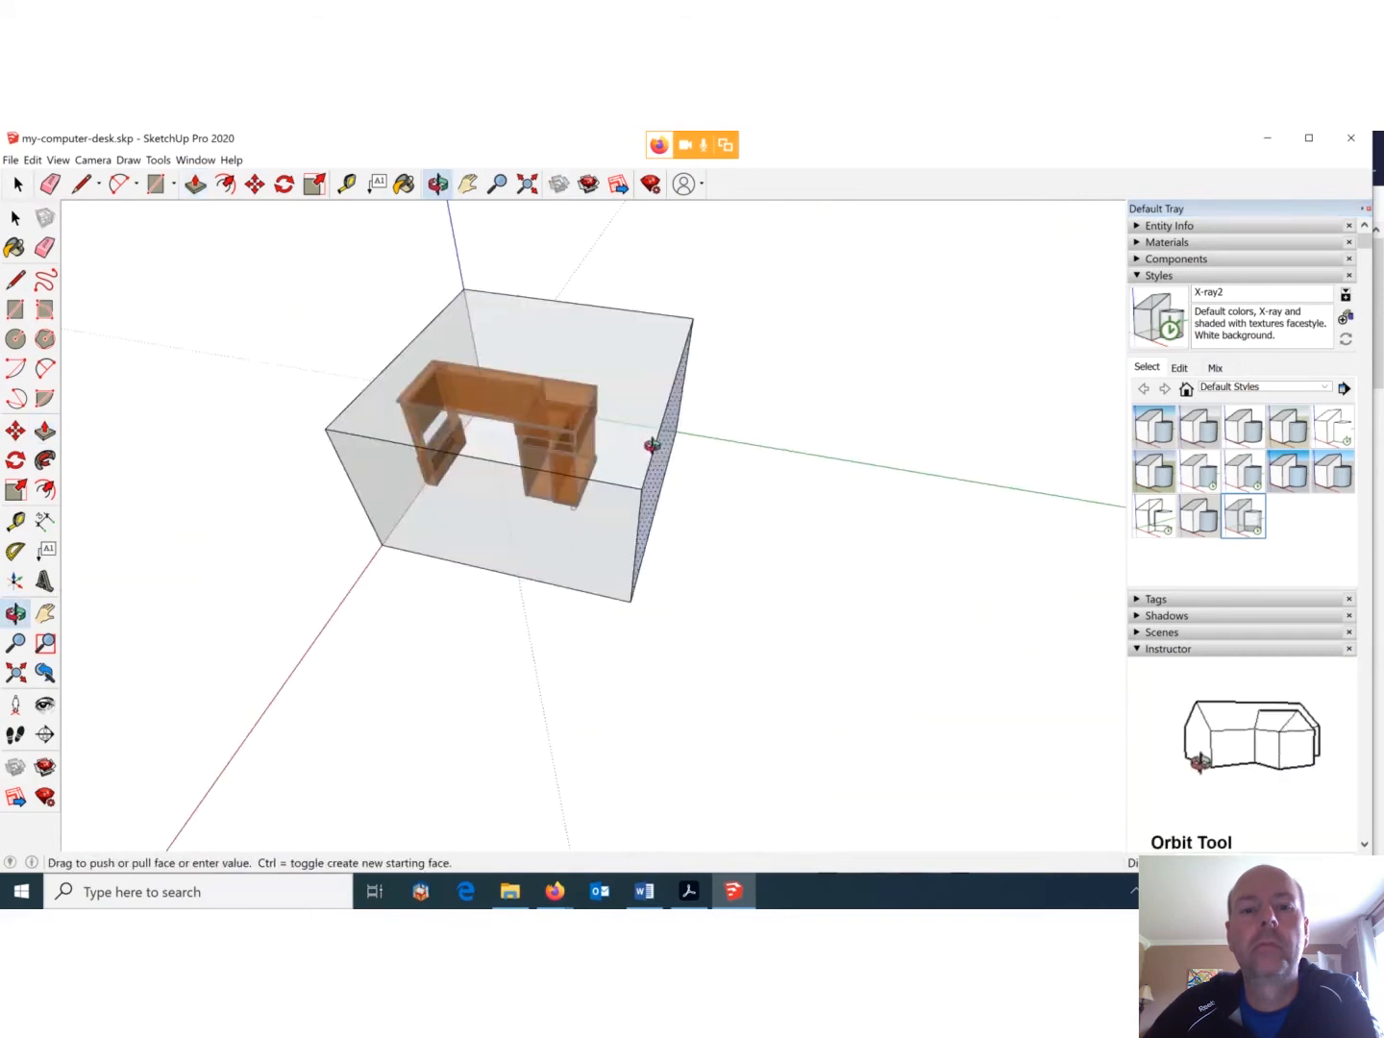
{"action": "middle_click_drag", "start_coordinate": [576, 327], "coordinate": [782, 347]}
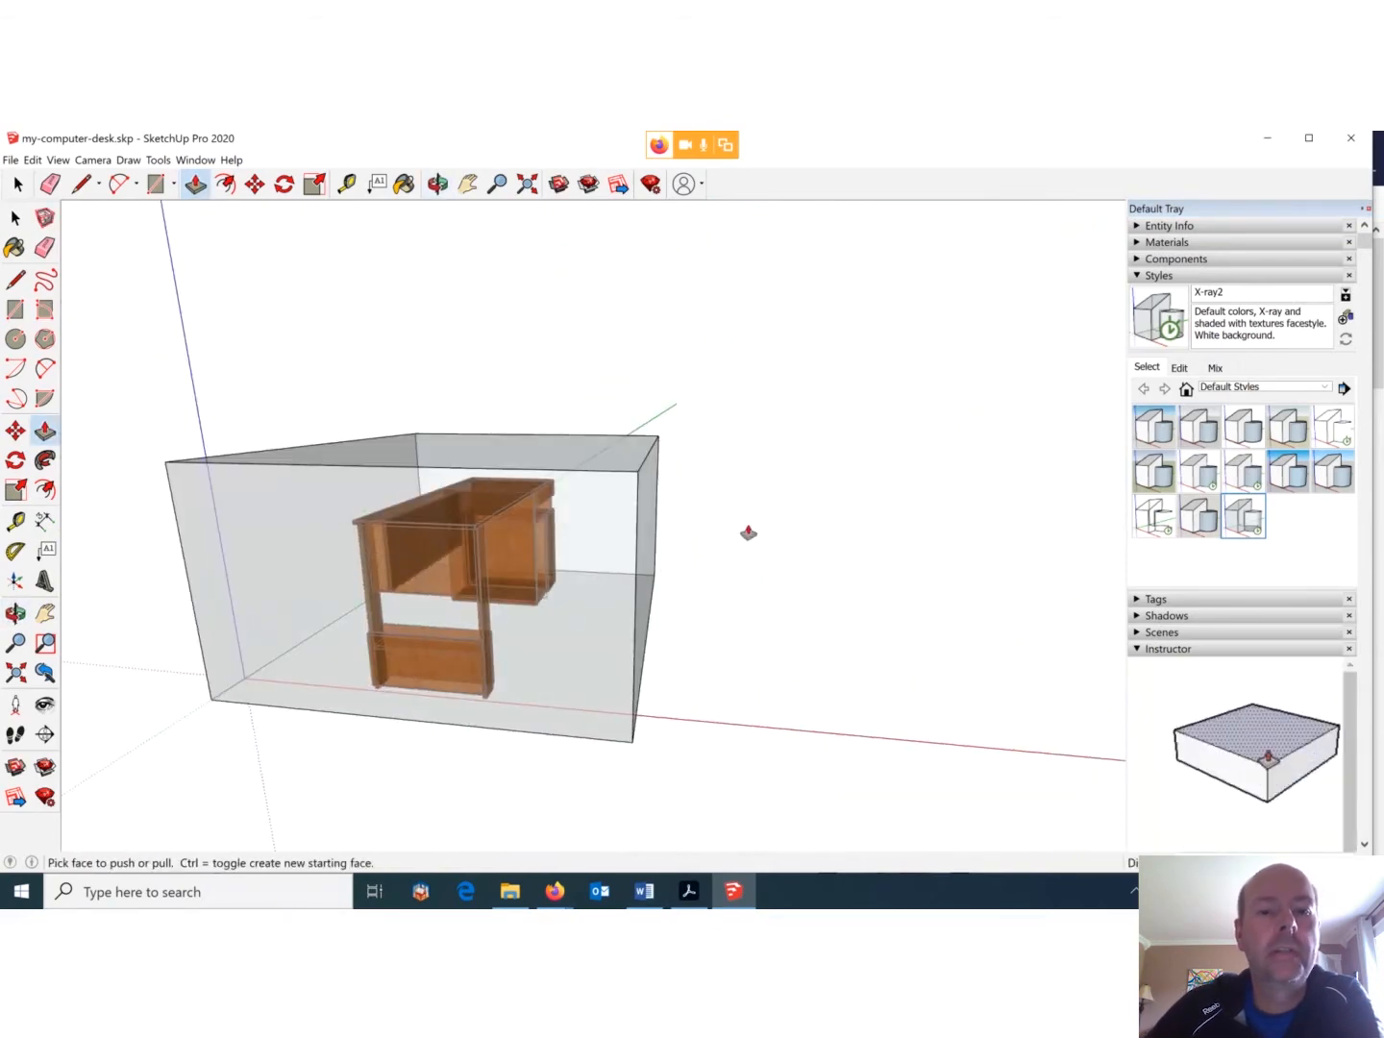
Examine the desk inside the transparent box from the front, side and top.
{"action": "key", "text": "o"}
{"action": "left_click_drag", "start_coordinate": [745, 523], "coordinate": [480, 648]}
{"action": "middle_click_drag", "start_coordinate": [481, 649], "coordinate": [444, 653]}
{"action": "middle_click_drag", "start_coordinate": [585, 584], "coordinate": [830, 549]}
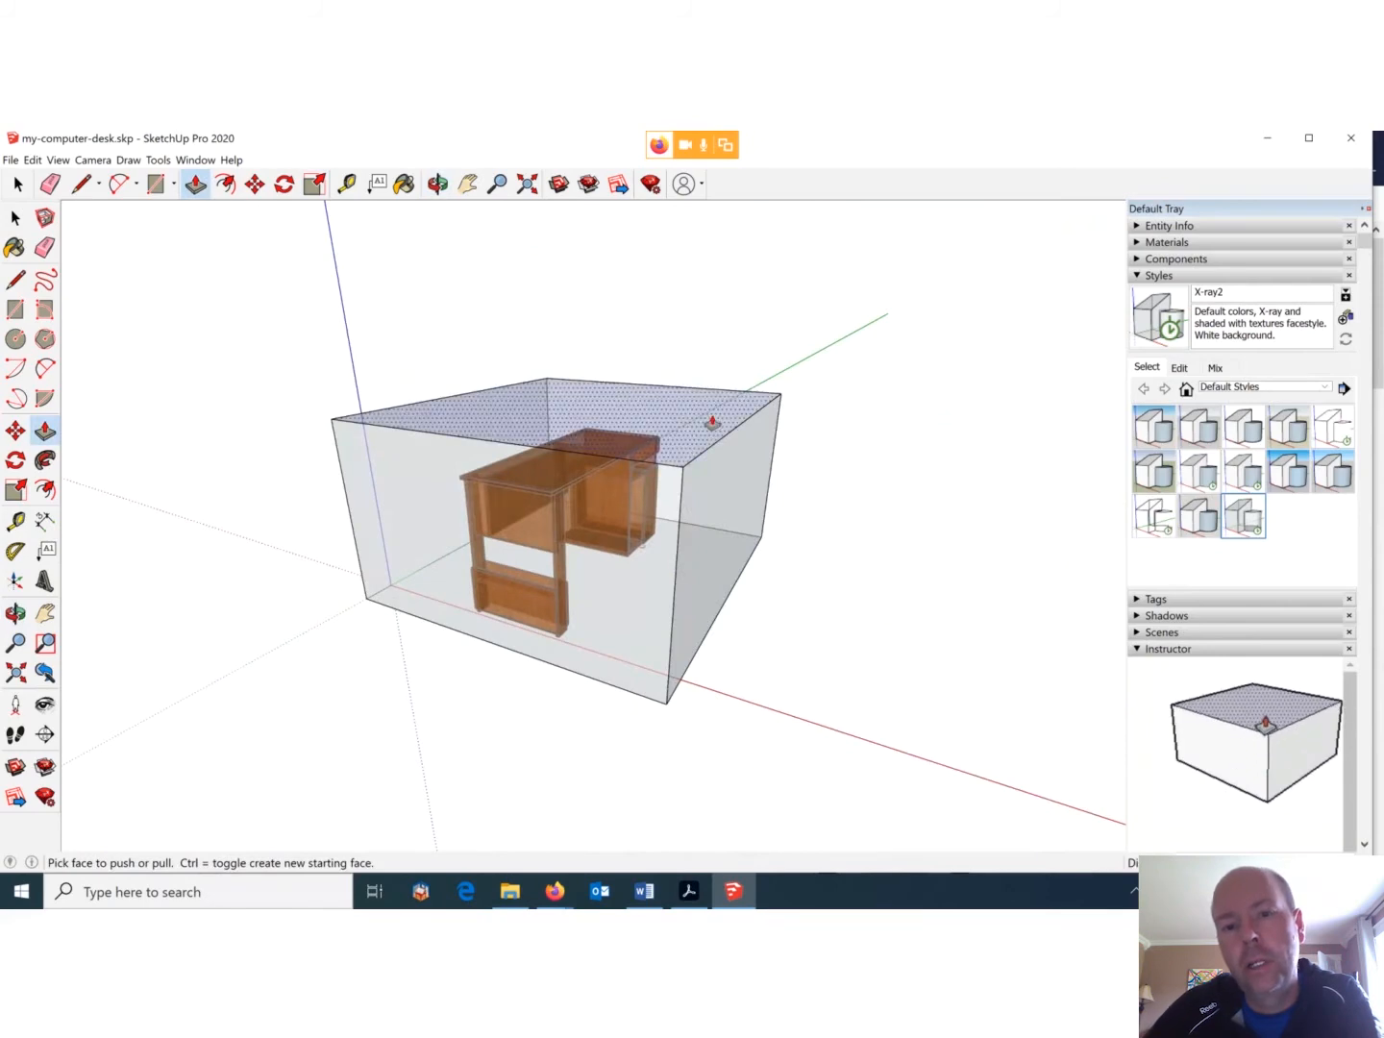
{"action": "middle_click_drag", "start_coordinate": [822, 393], "coordinate": [432, 514]}
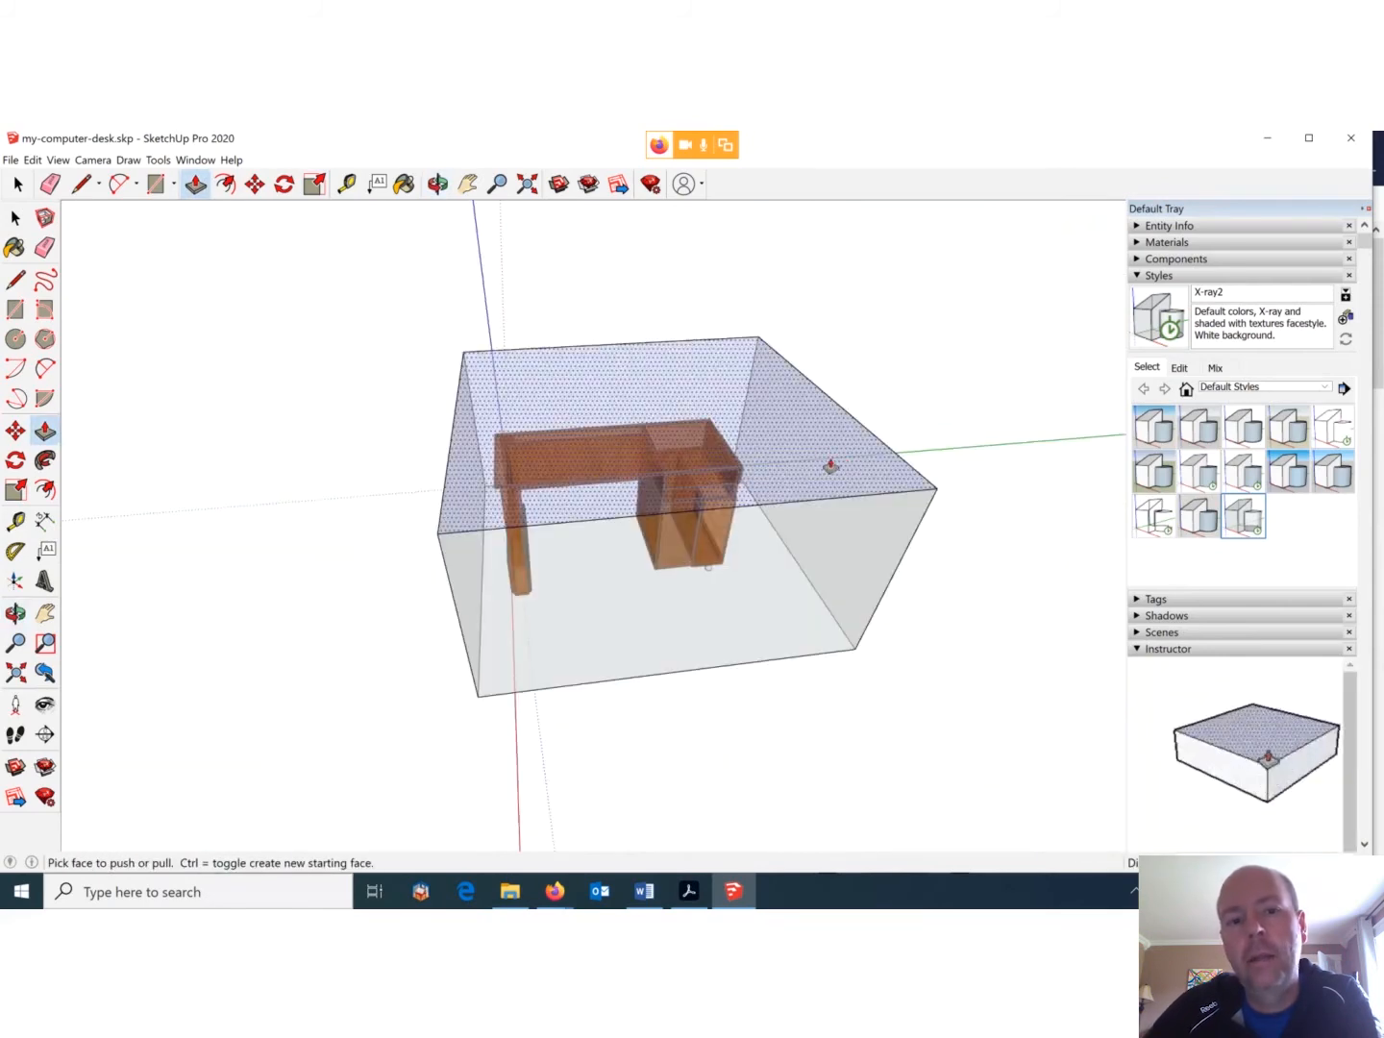
{"action": "middle_click_drag", "start_coordinate": [827, 467], "coordinate": [721, 450]}
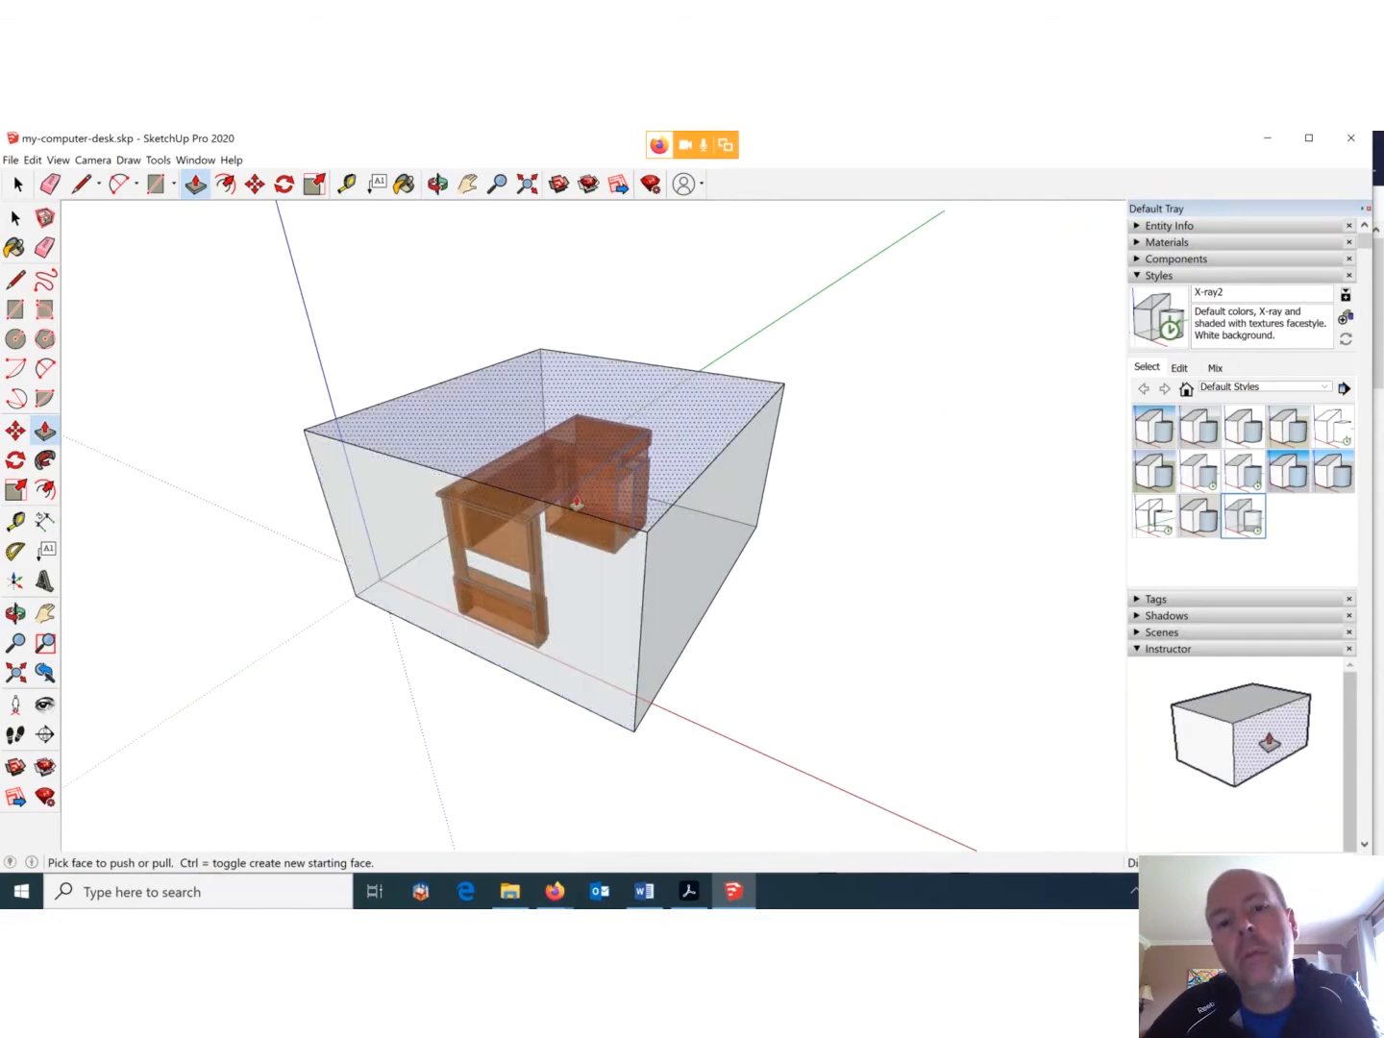
{"action": "middle_click_drag", "start_coordinate": [544, 397], "coordinate": [922, 510]}
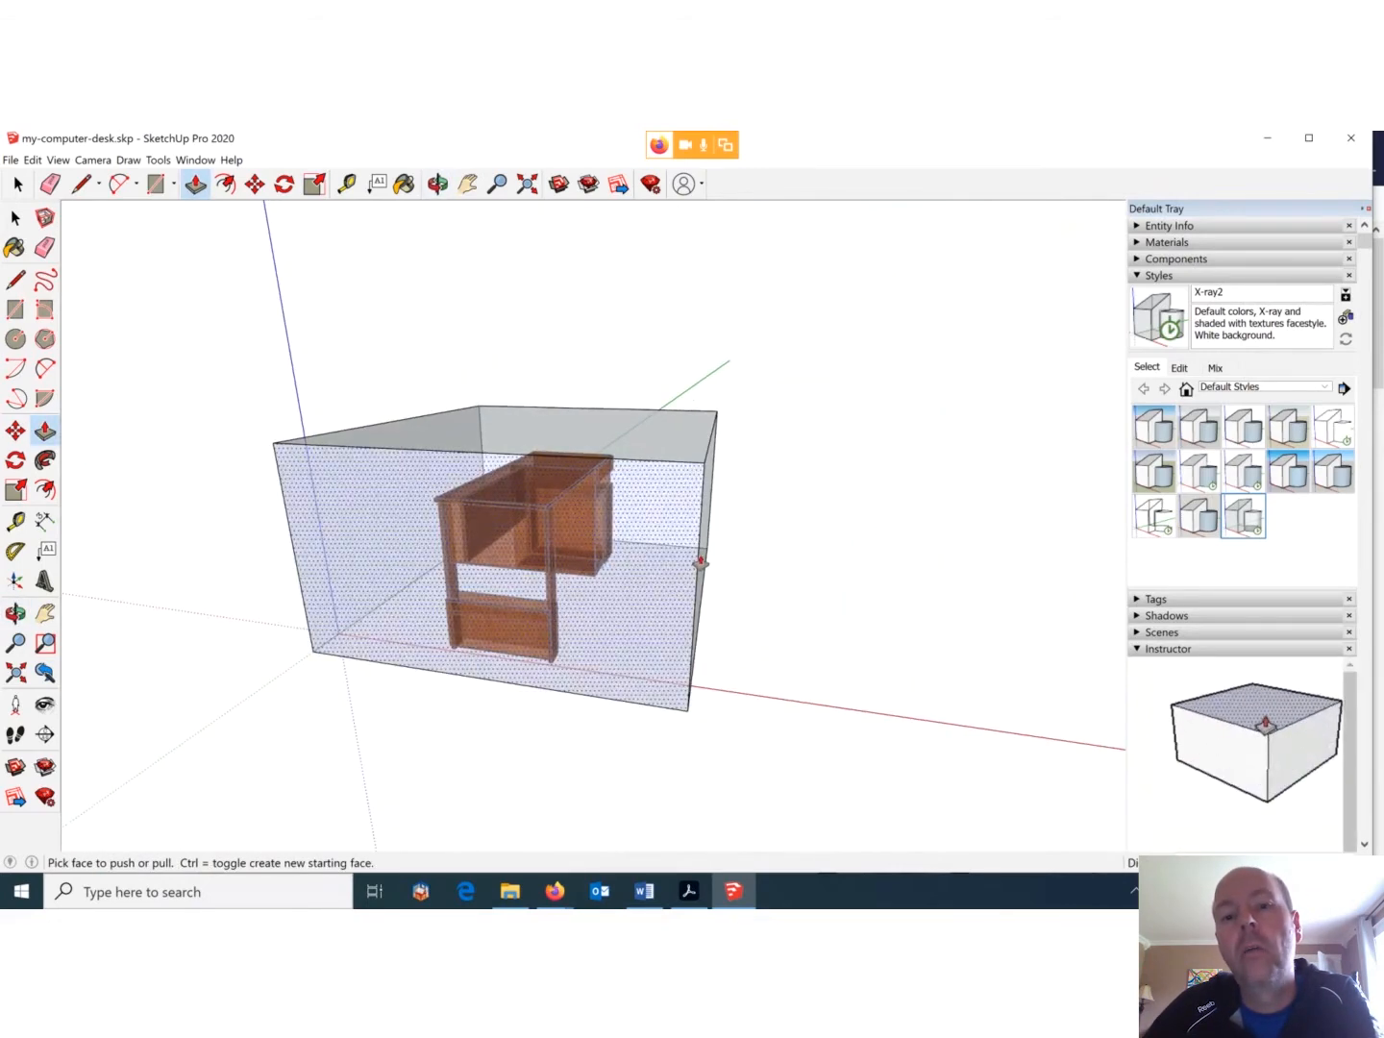
{"action": "middle_click_drag", "start_coordinate": [787, 571], "coordinate": [791, 744]}
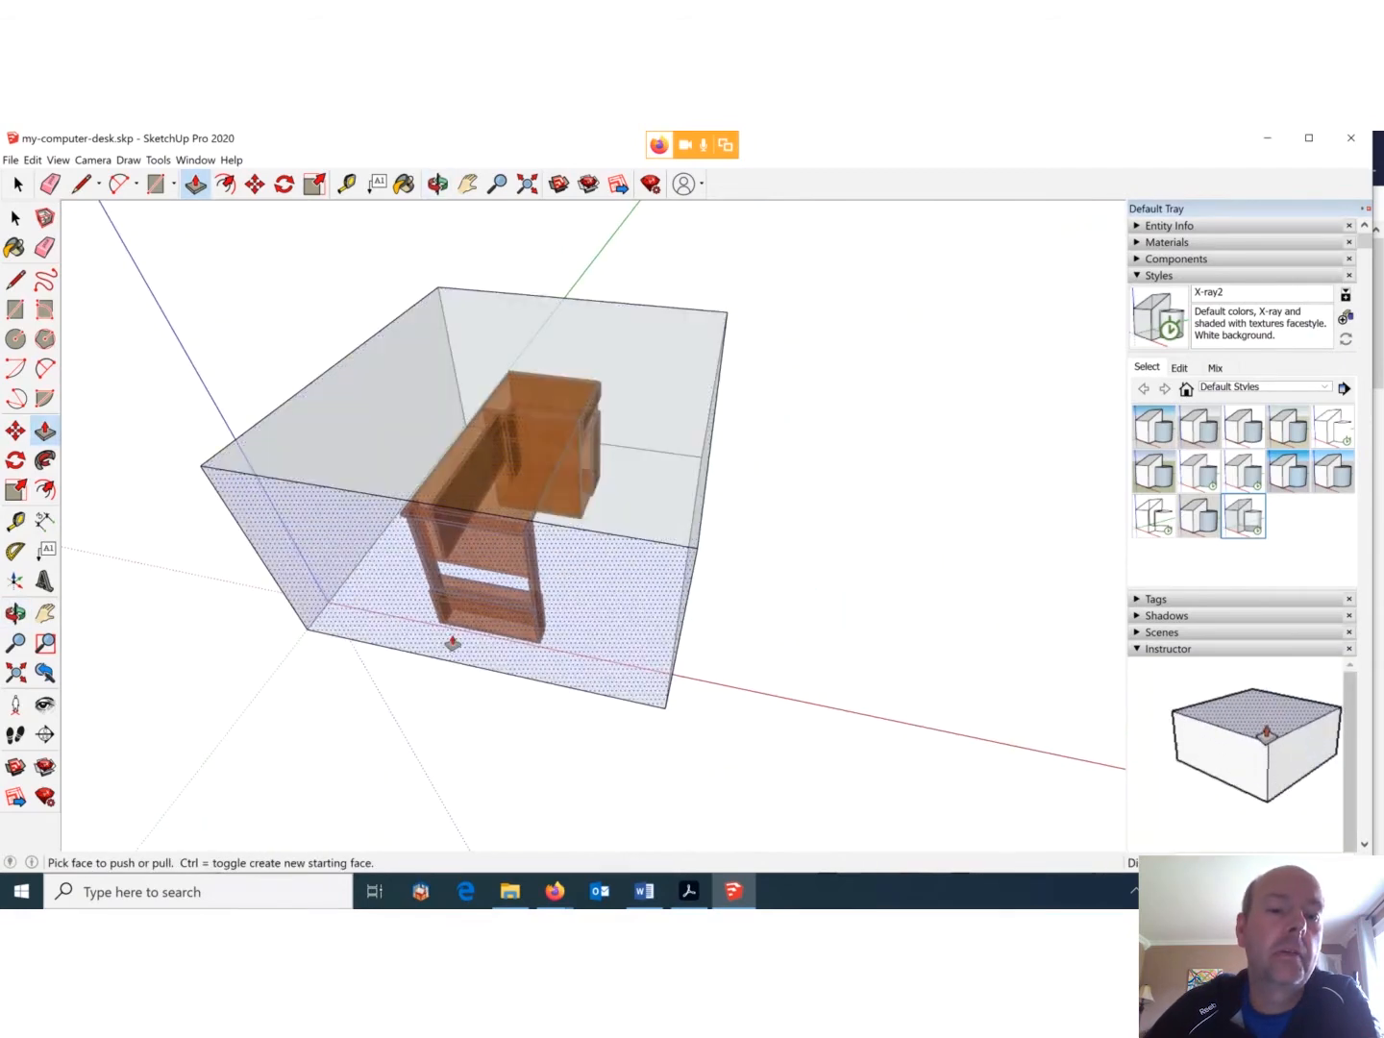
{"action": "middle_click_drag", "start_coordinate": [450, 639], "coordinate": [532, 491]}
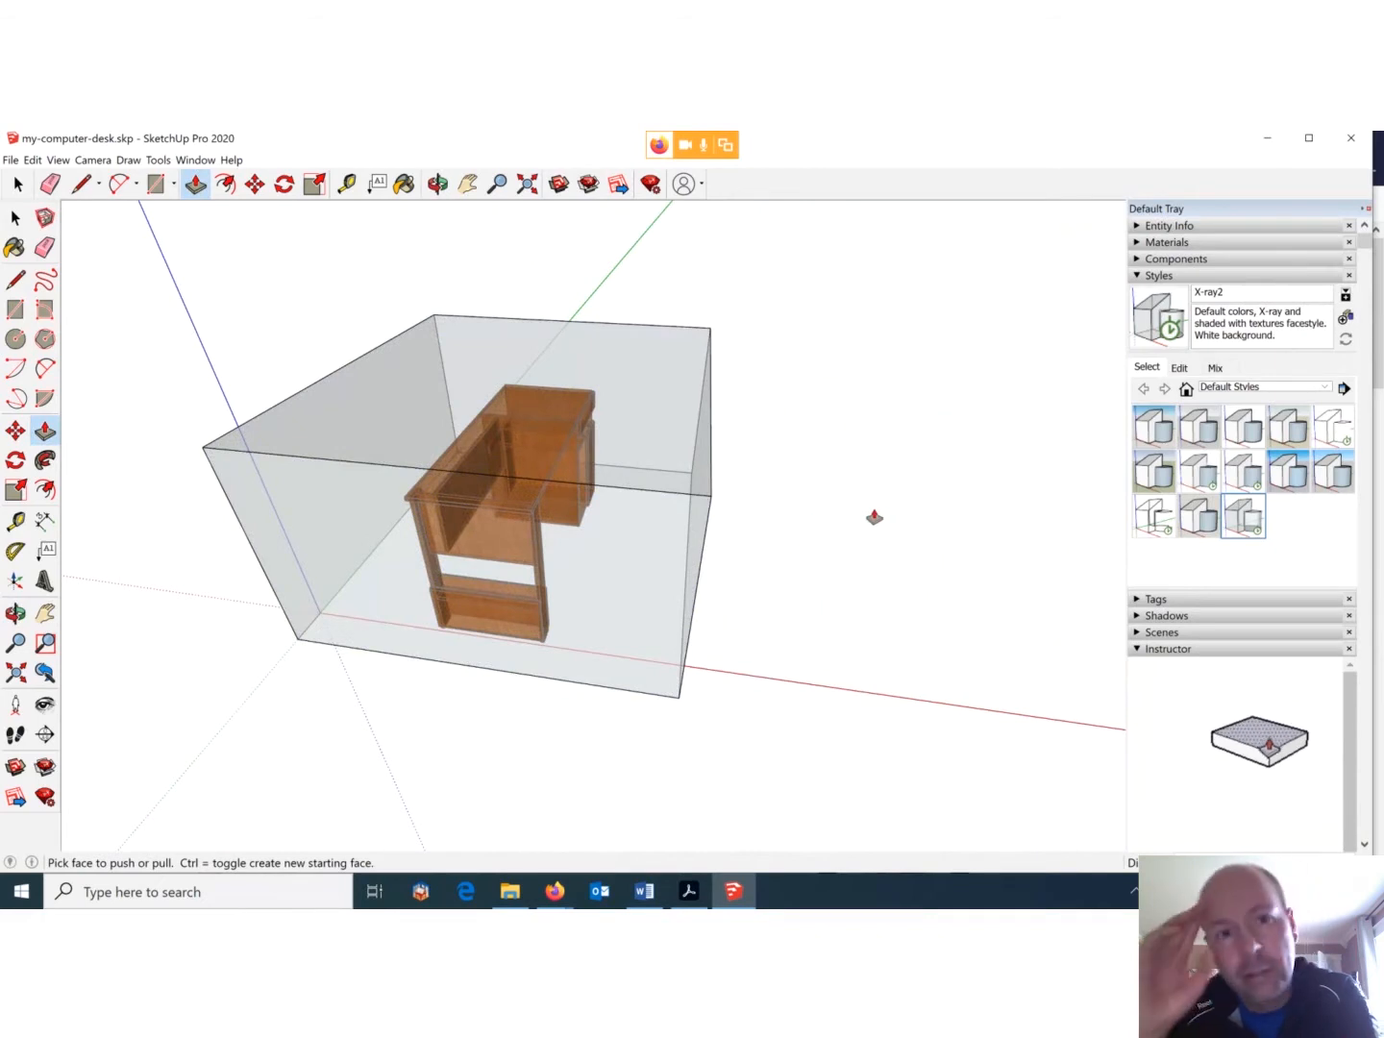
Review the list of standard camera views without choosing one.
{"action": "left_click", "coordinate": [87, 160]}
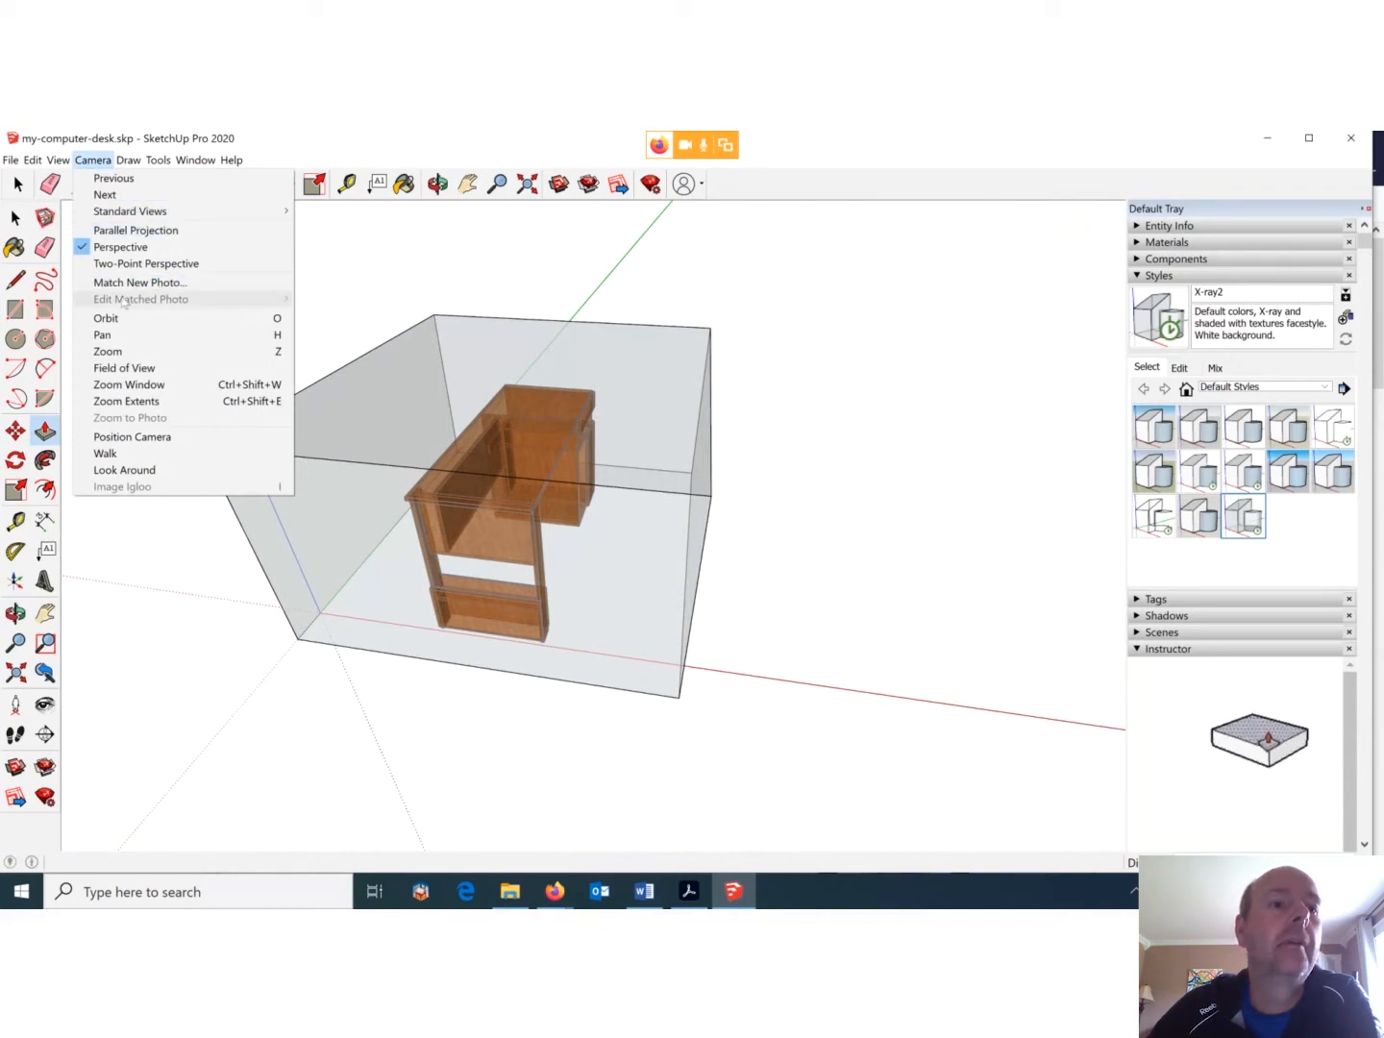
{"action": "mouse_move", "coordinate": [270, 211]}
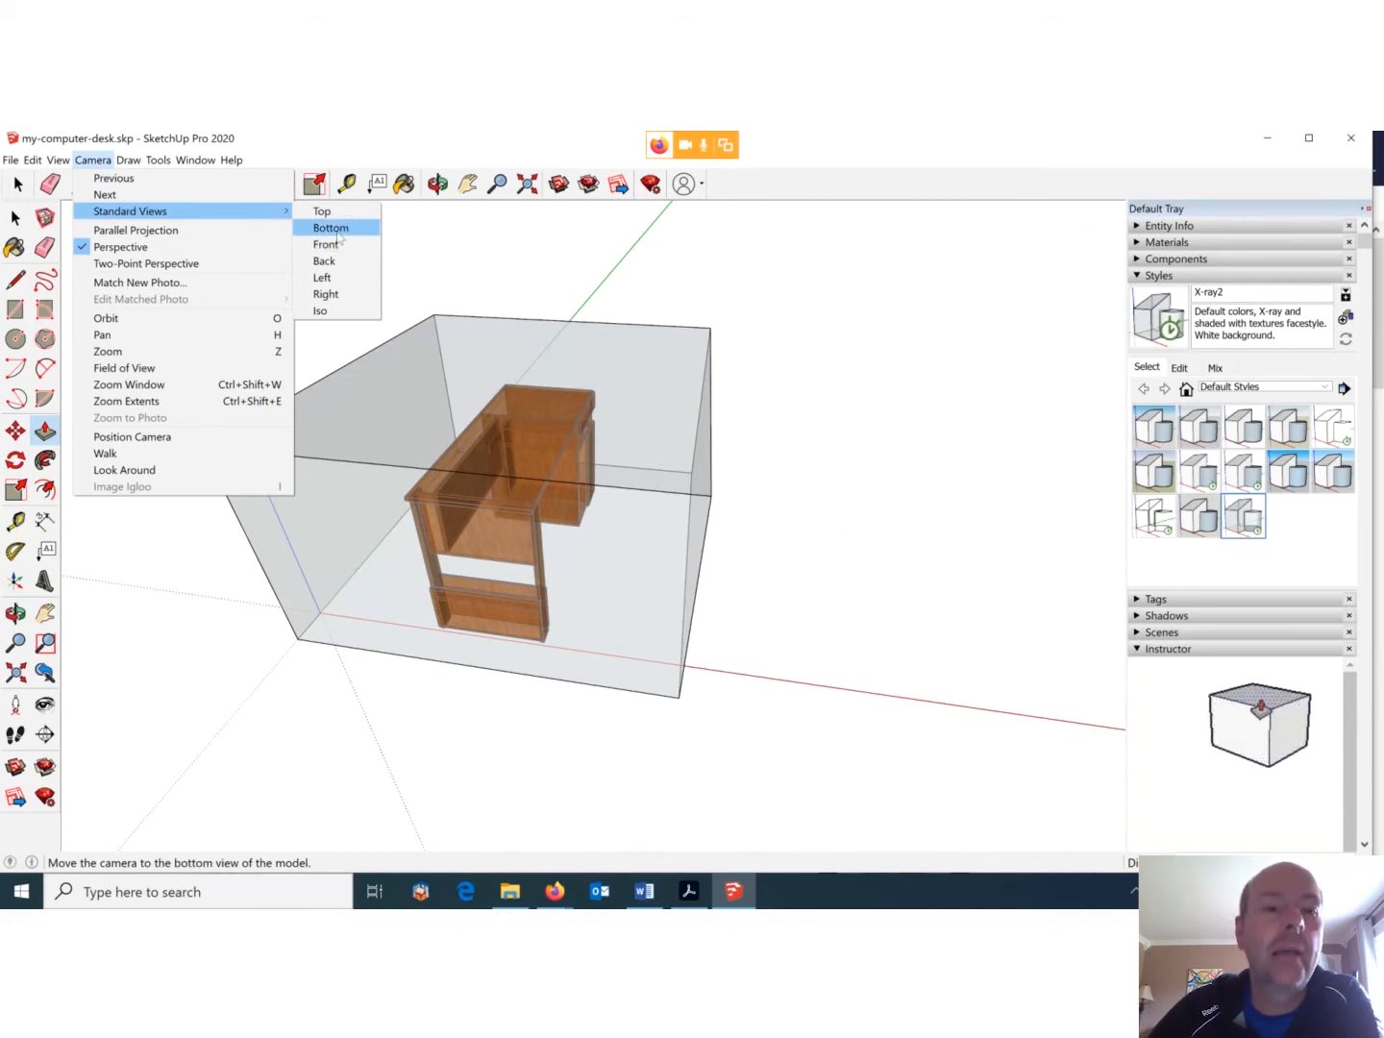
{"action": "left_click", "coordinate": [574, 240]}
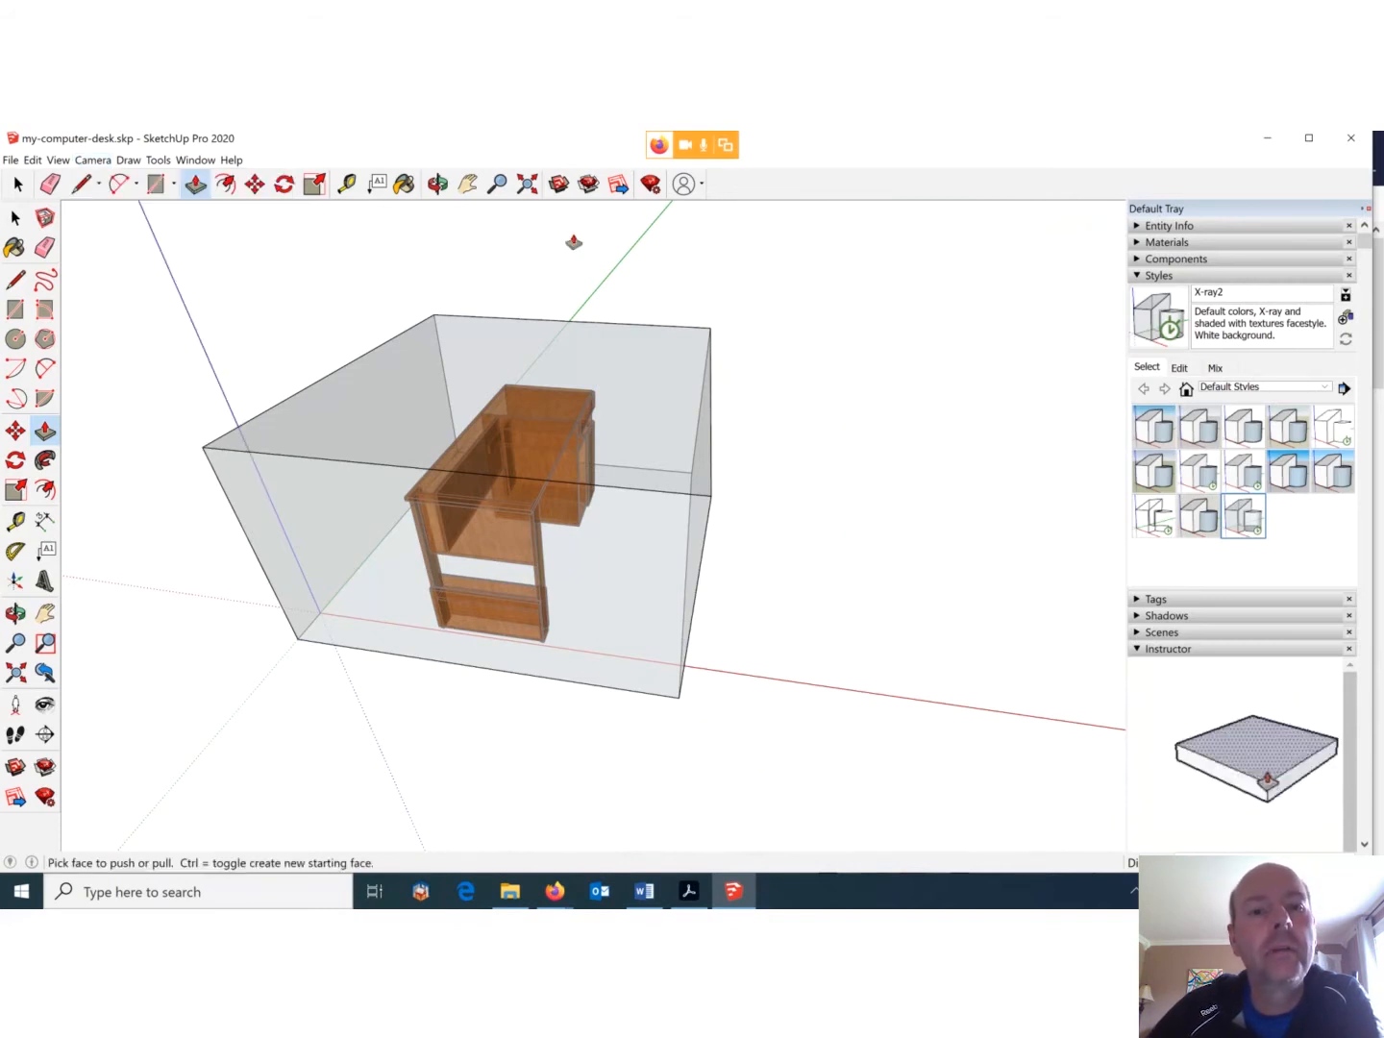
Delete the entire box around the desk and reapply the 3D Printing Style.
{"action": "key", "text": "space"}
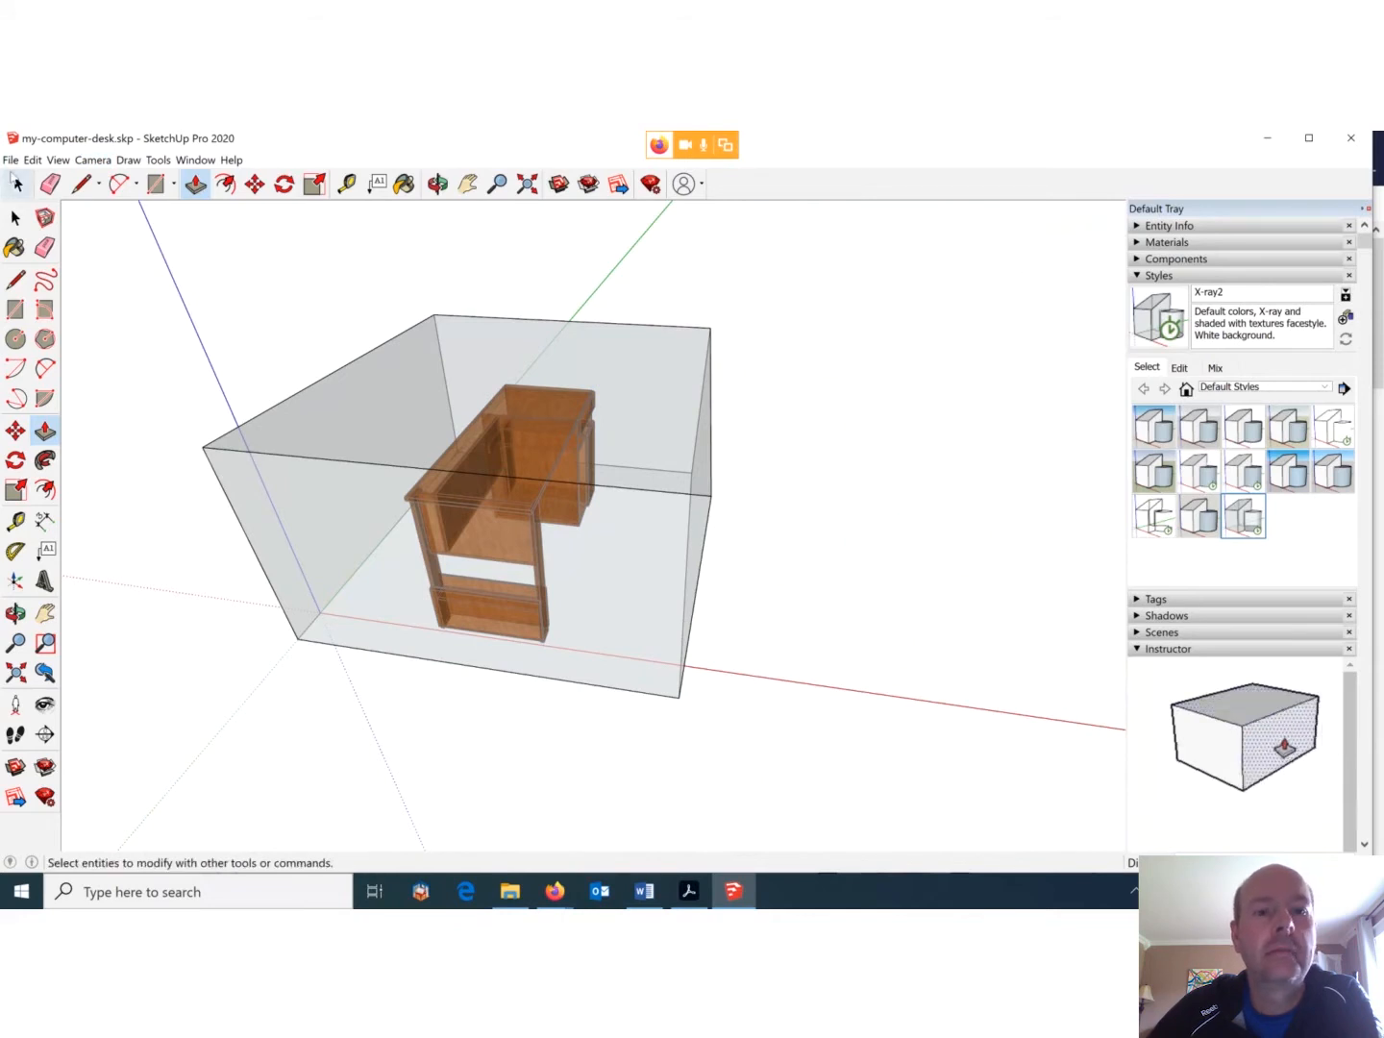
{"action": "left_click", "coordinate": [389, 368]}
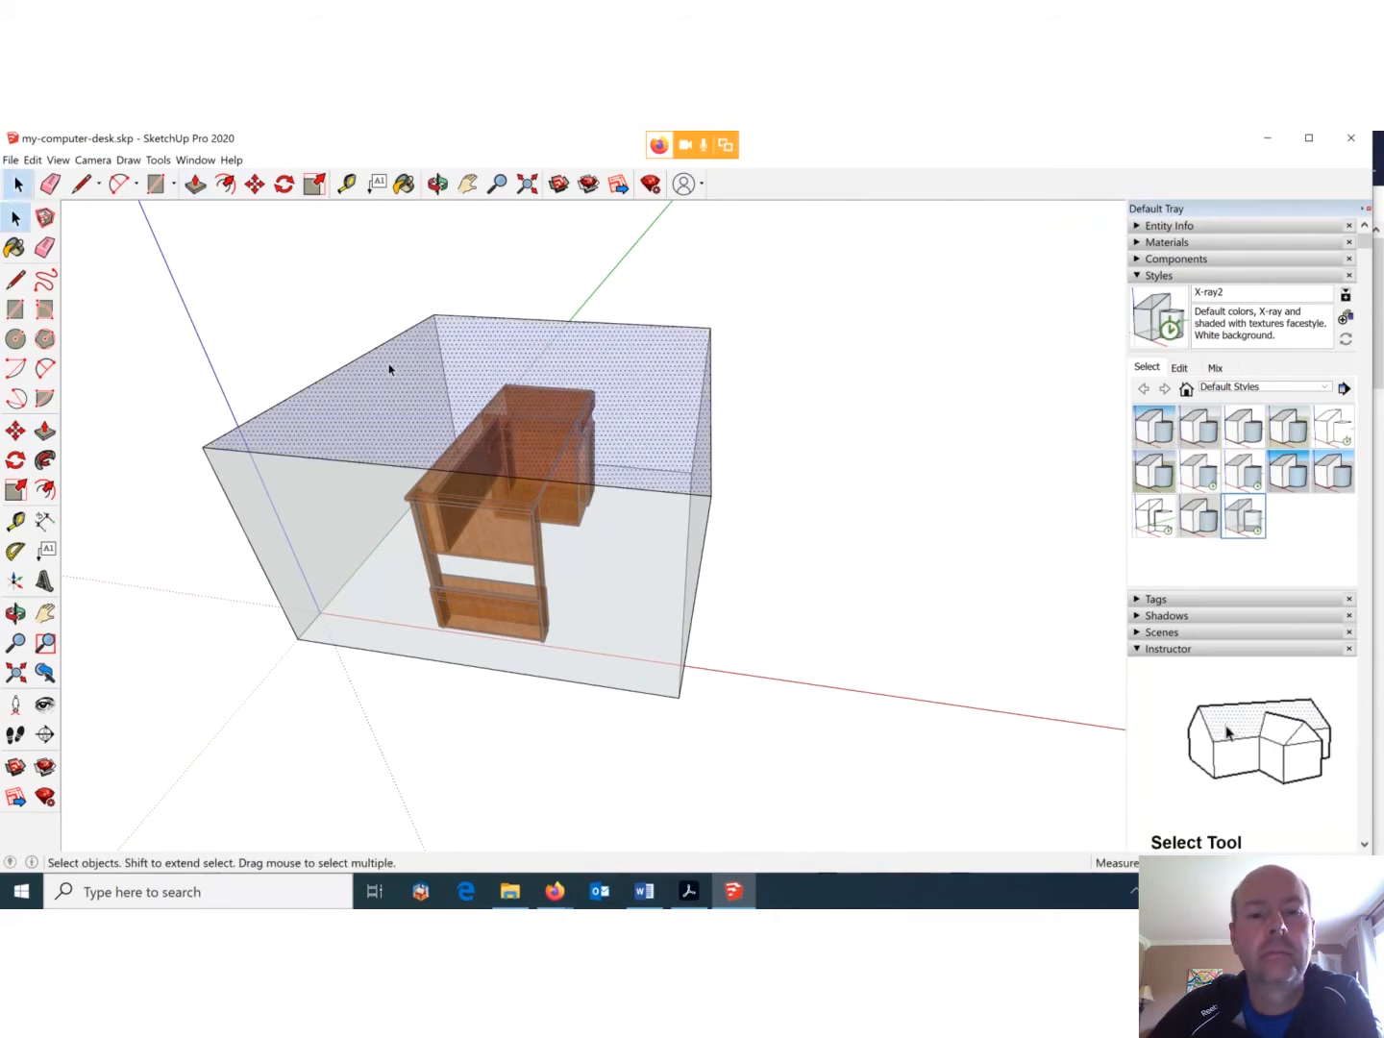
{"action": "triple_click", "coordinate": [390, 367]}
{"action": "key", "text": "Delete"}
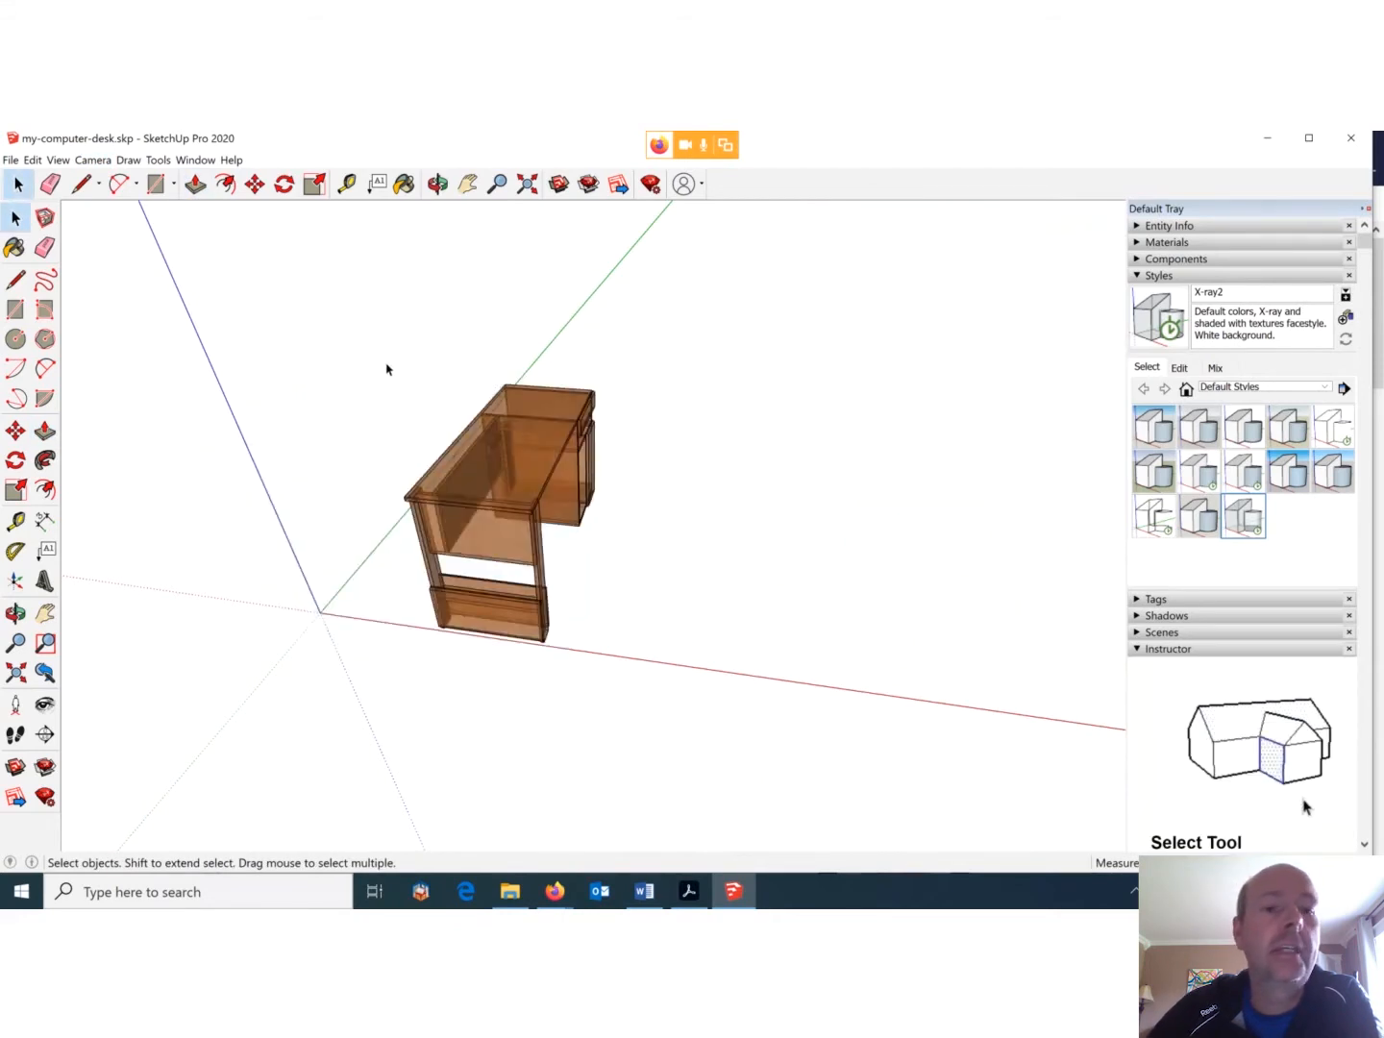
{"action": "left_click", "coordinate": [1154, 425]}
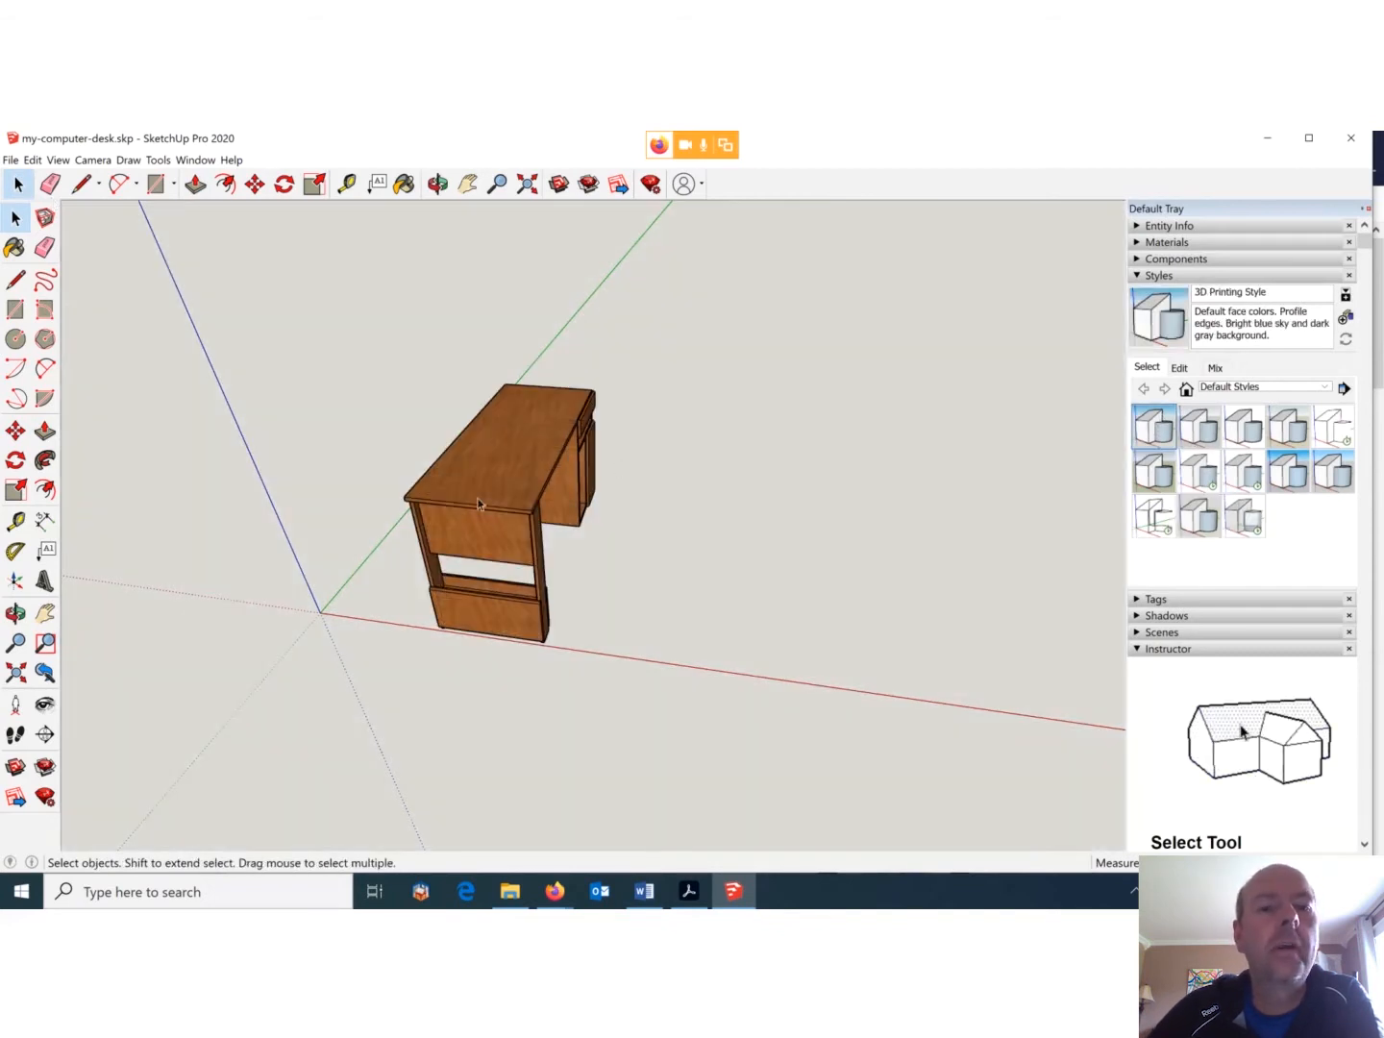
Rotate the desk about a vertical axis through its tabletop until its long side runs parallel to the red axis.
{"action": "left_click", "coordinate": [284, 183]}
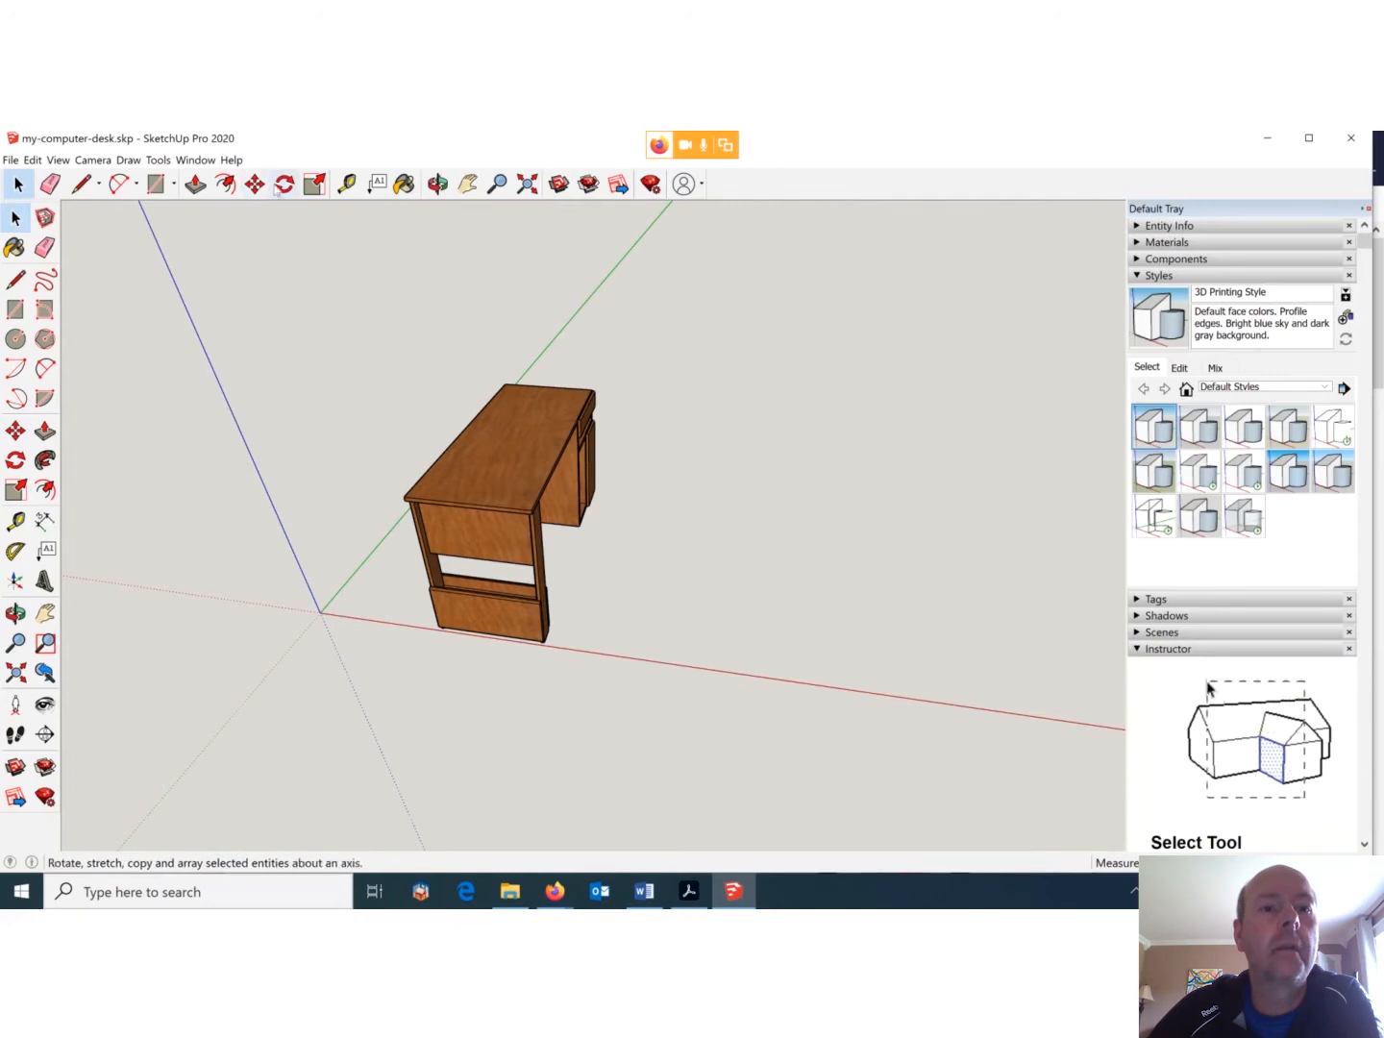
{"action": "left_click", "coordinate": [508, 444]}
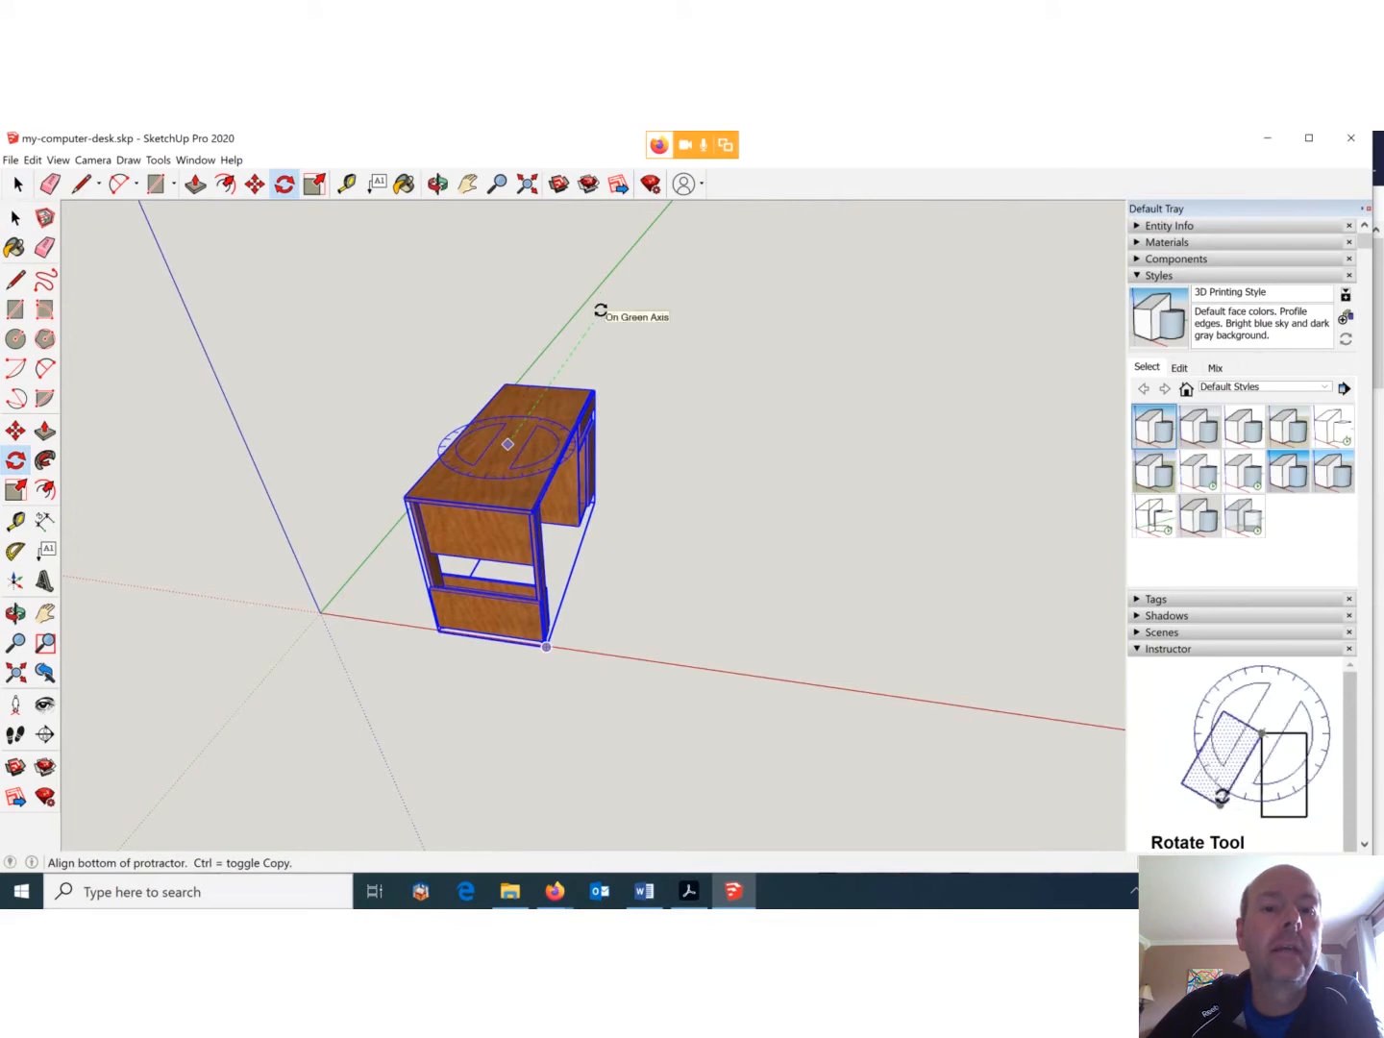
{"action": "left_click", "coordinate": [600, 309]}
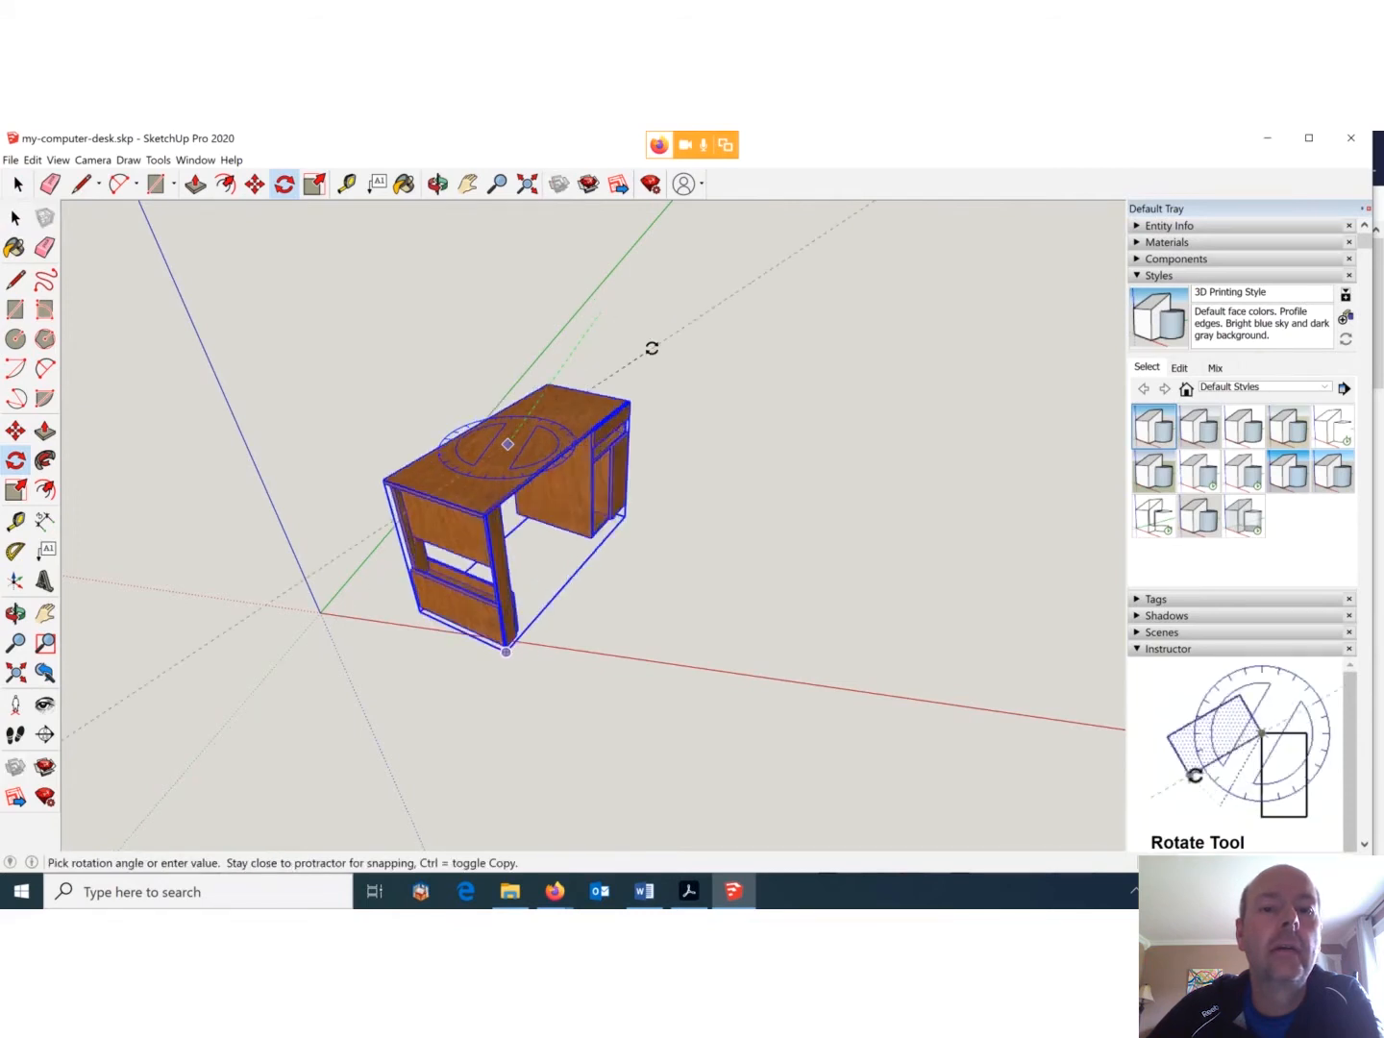
{"action": "left_click", "coordinate": [678, 463]}
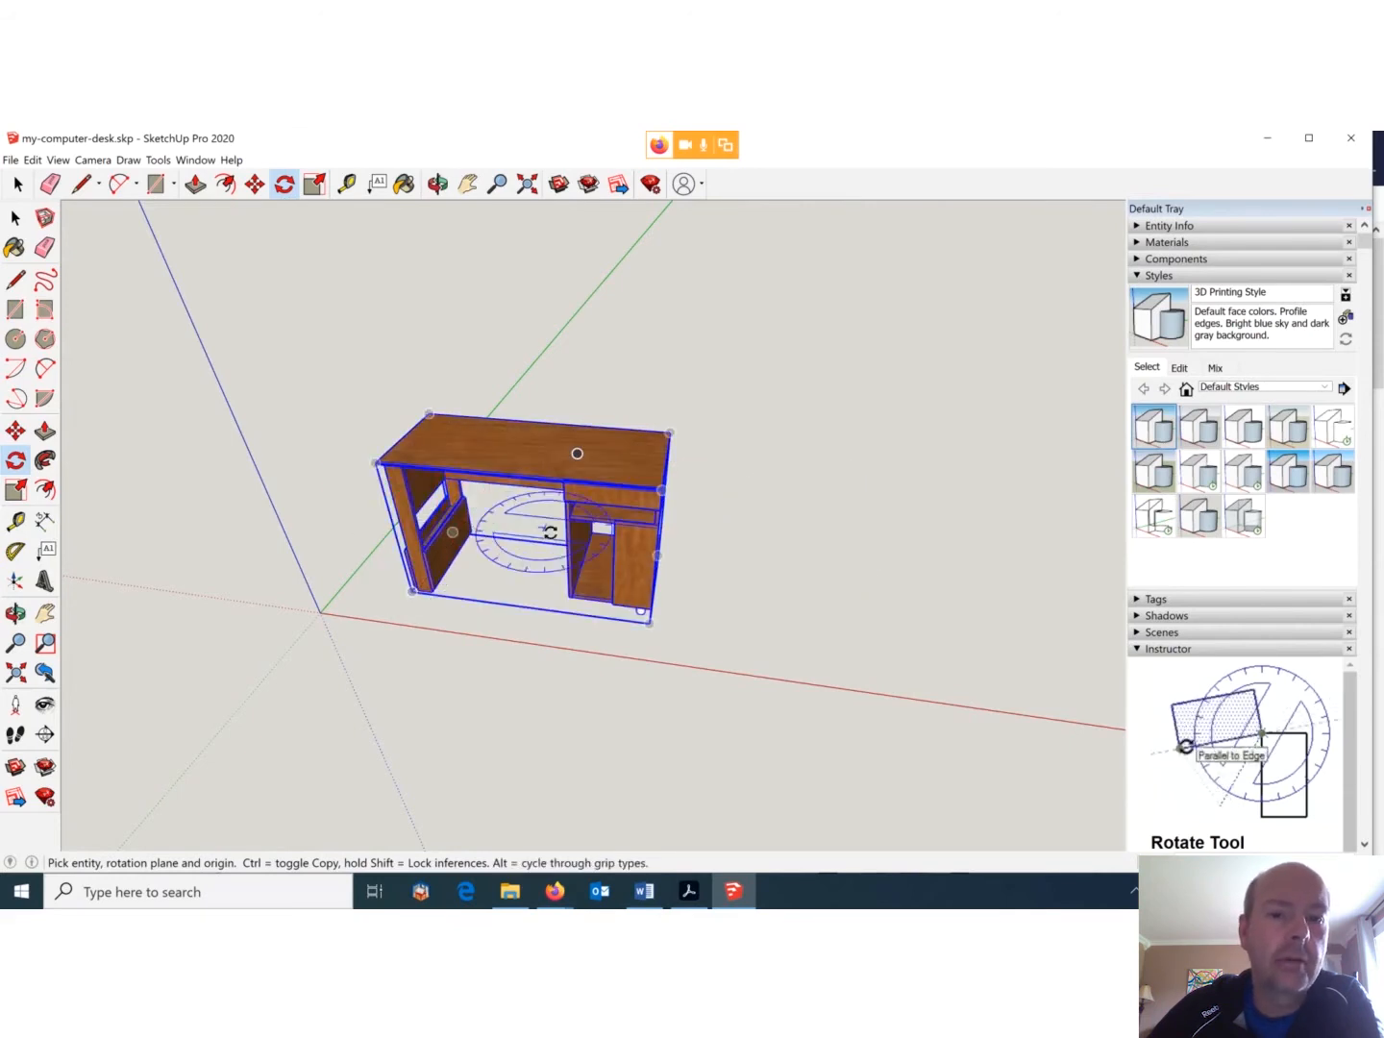
{"action": "key", "text": "space"}
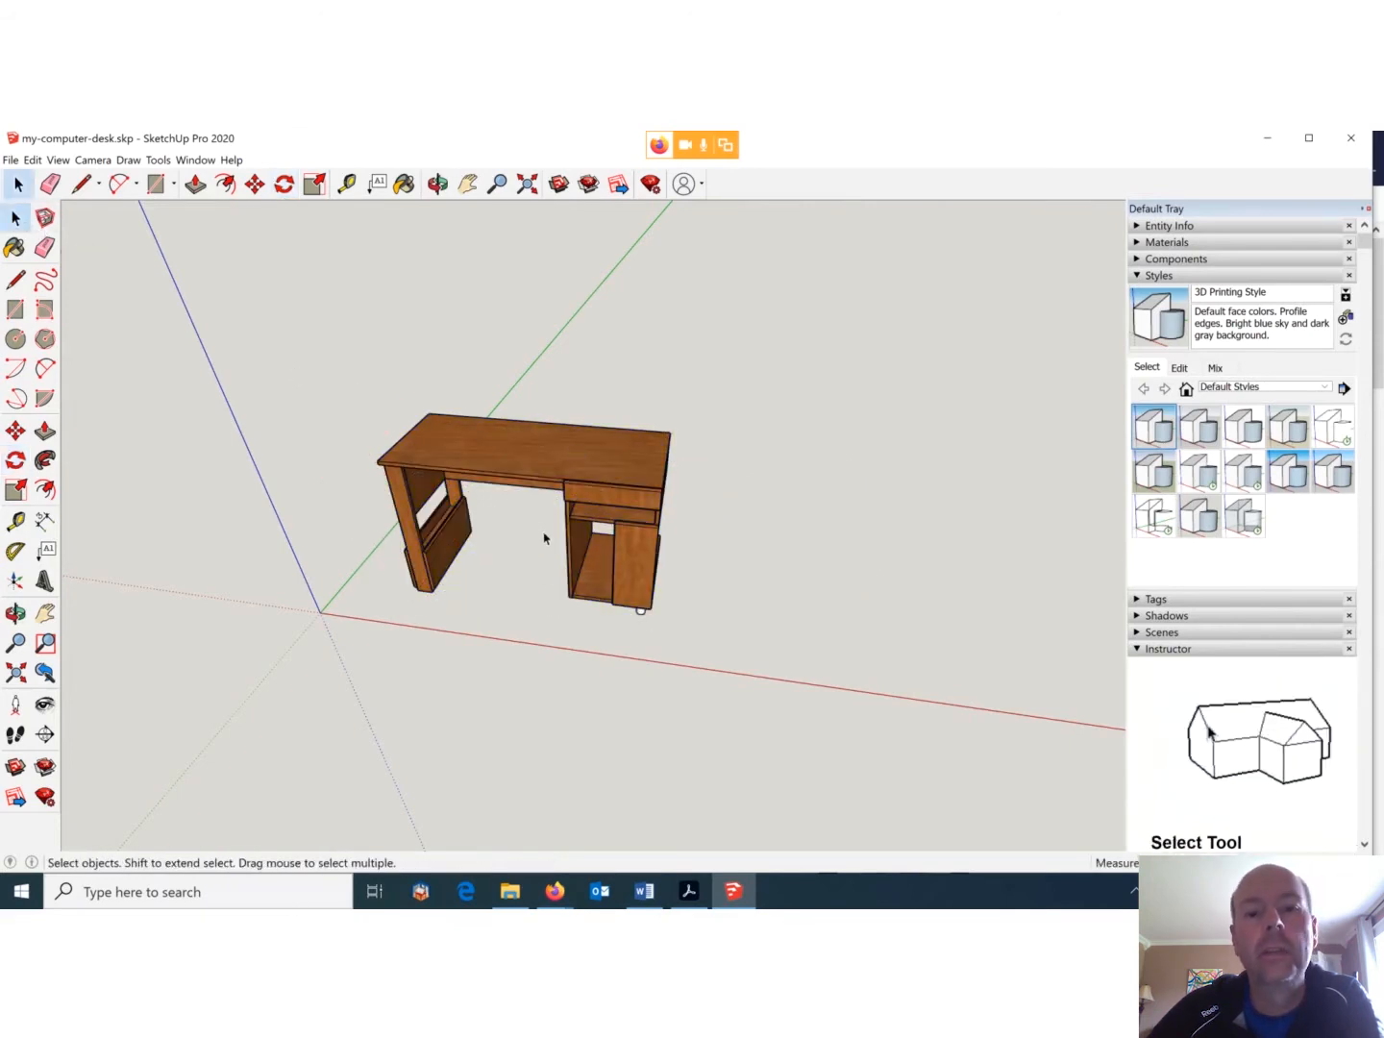
{"action": "middle_click_drag", "start_coordinate": [682, 534], "coordinate": [651, 507]}
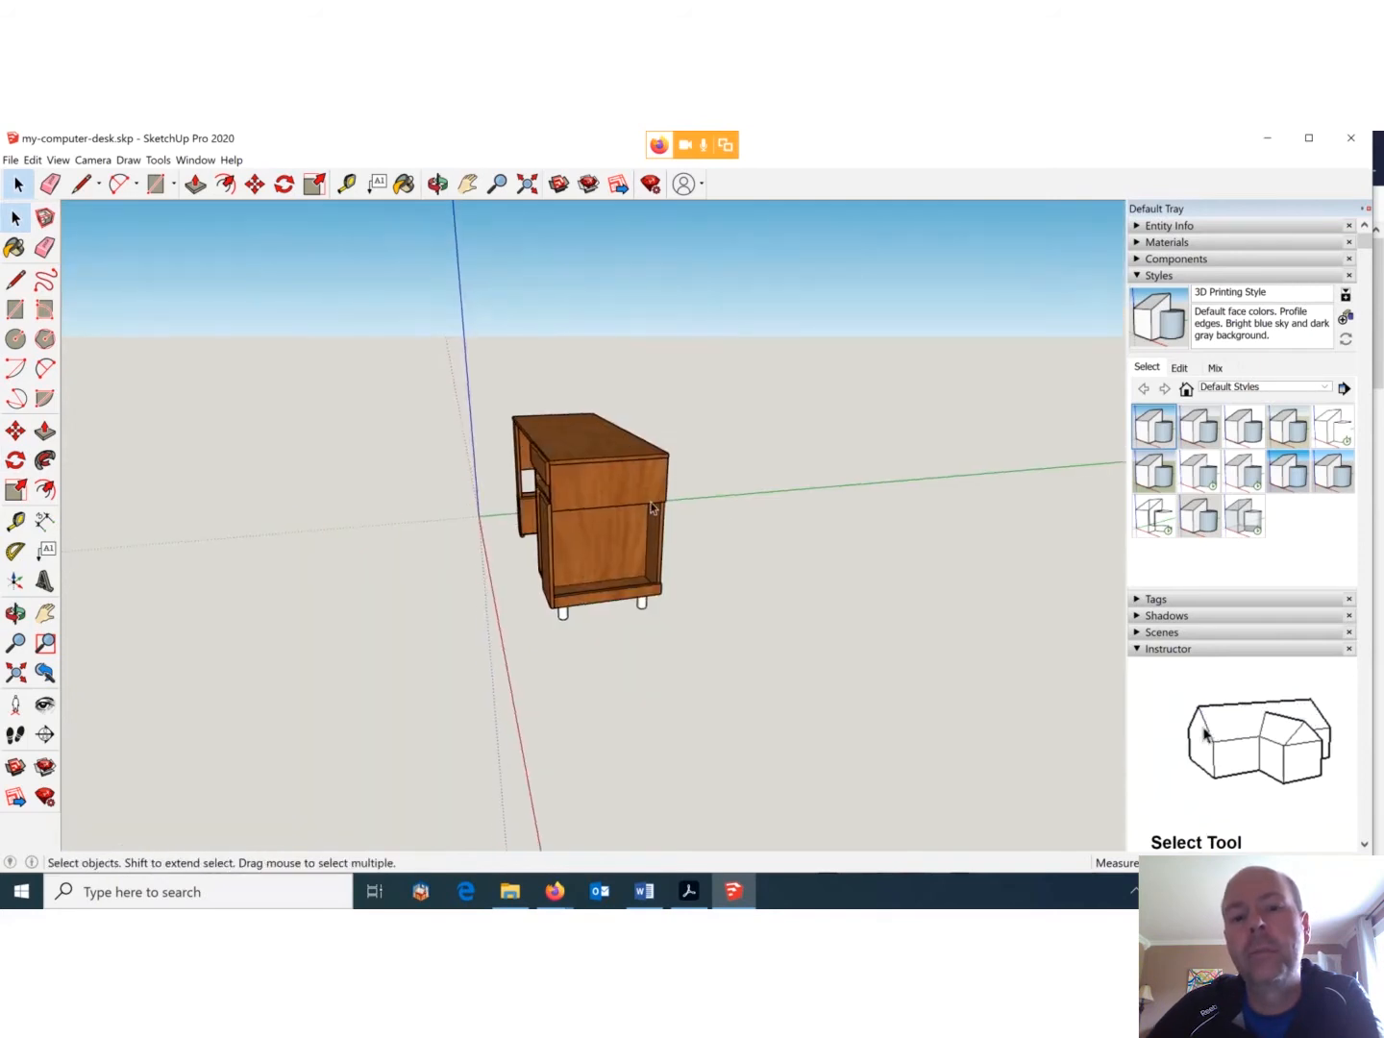
{"action": "middle_click_drag", "start_coordinate": [429, 480], "coordinate": [750, 583]}
{"action": "scroll", "coordinate": [741, 575], "scroll_direction": "up", "scroll_amount": 3}
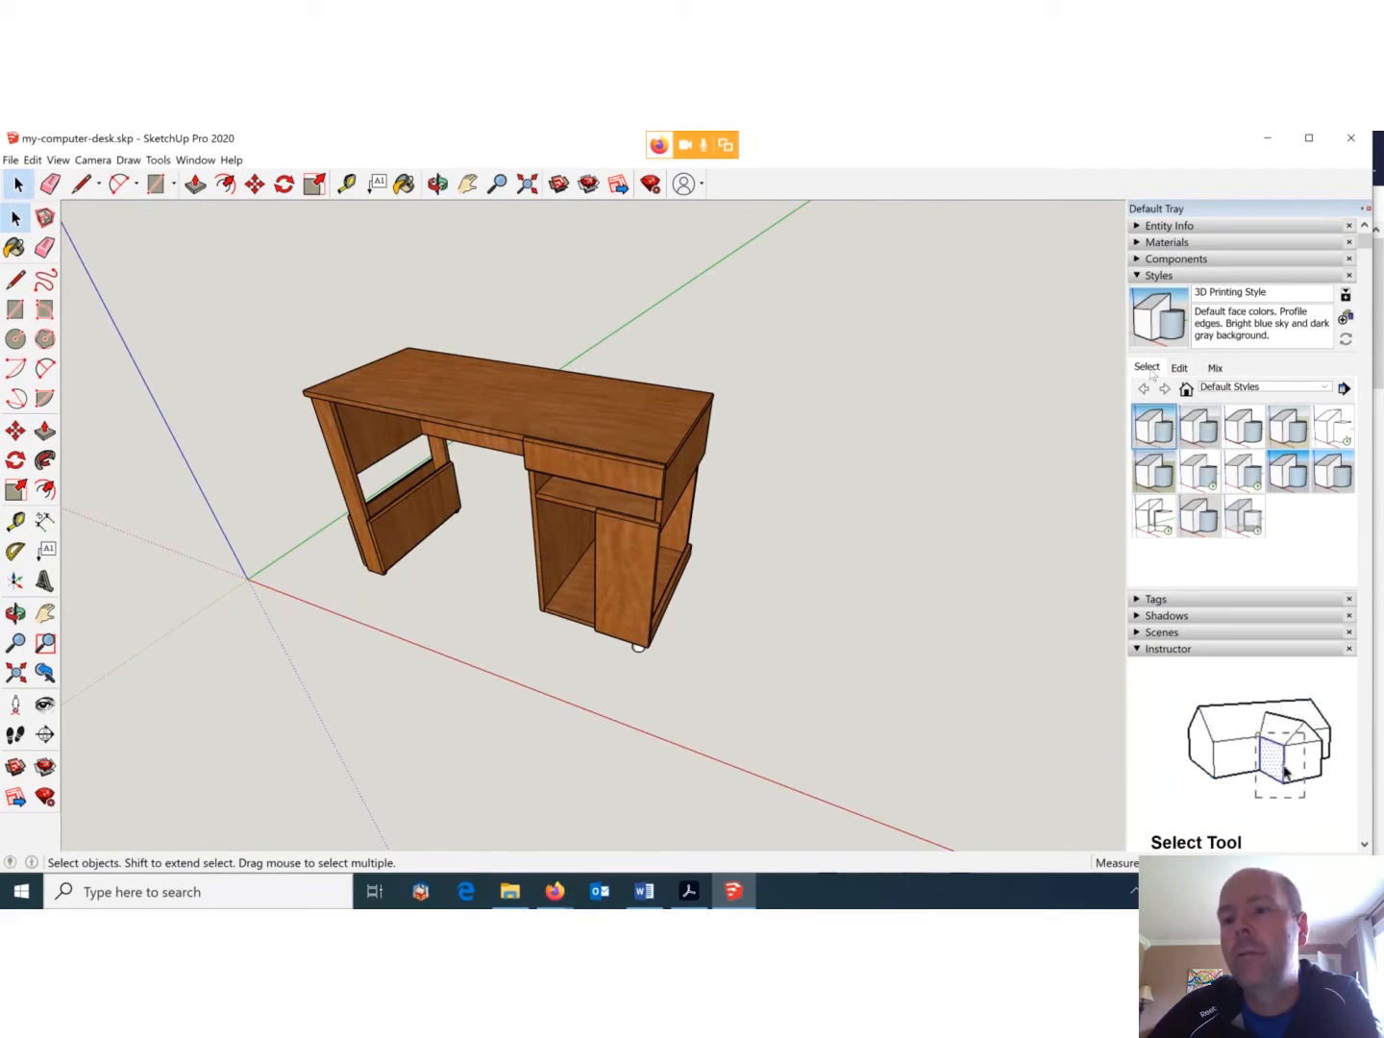
Apply the X-ray2 style to the desk model and inspect it from above and at an angle.
{"action": "left_click", "coordinate": [1242, 516]}
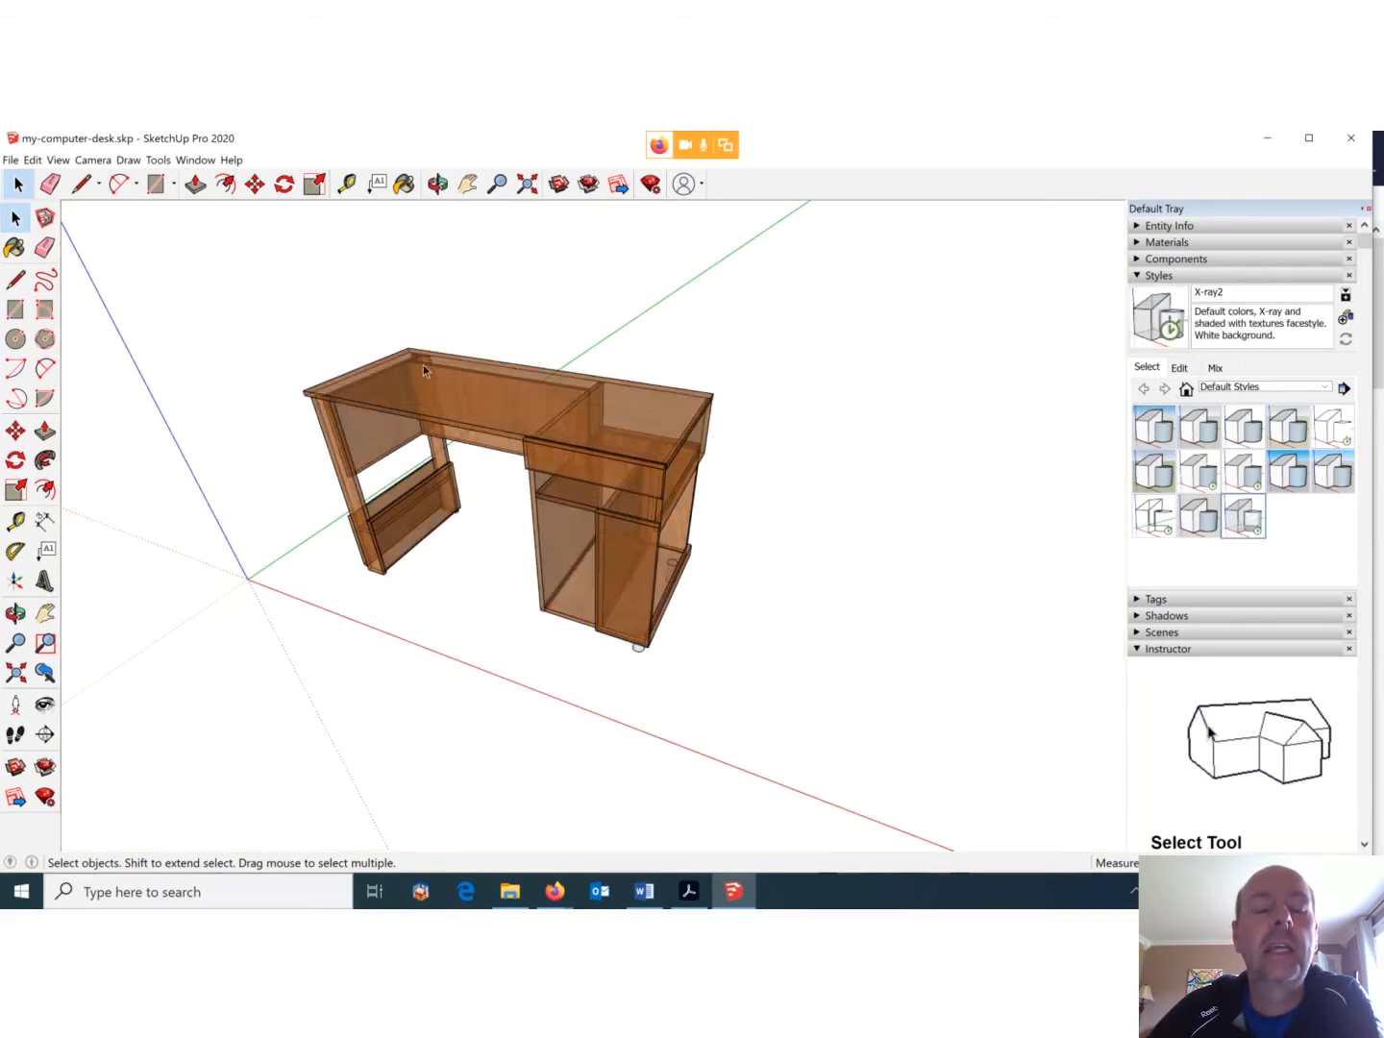
{"action": "middle_click_drag", "start_coordinate": [535, 356], "coordinate": [490, 587]}
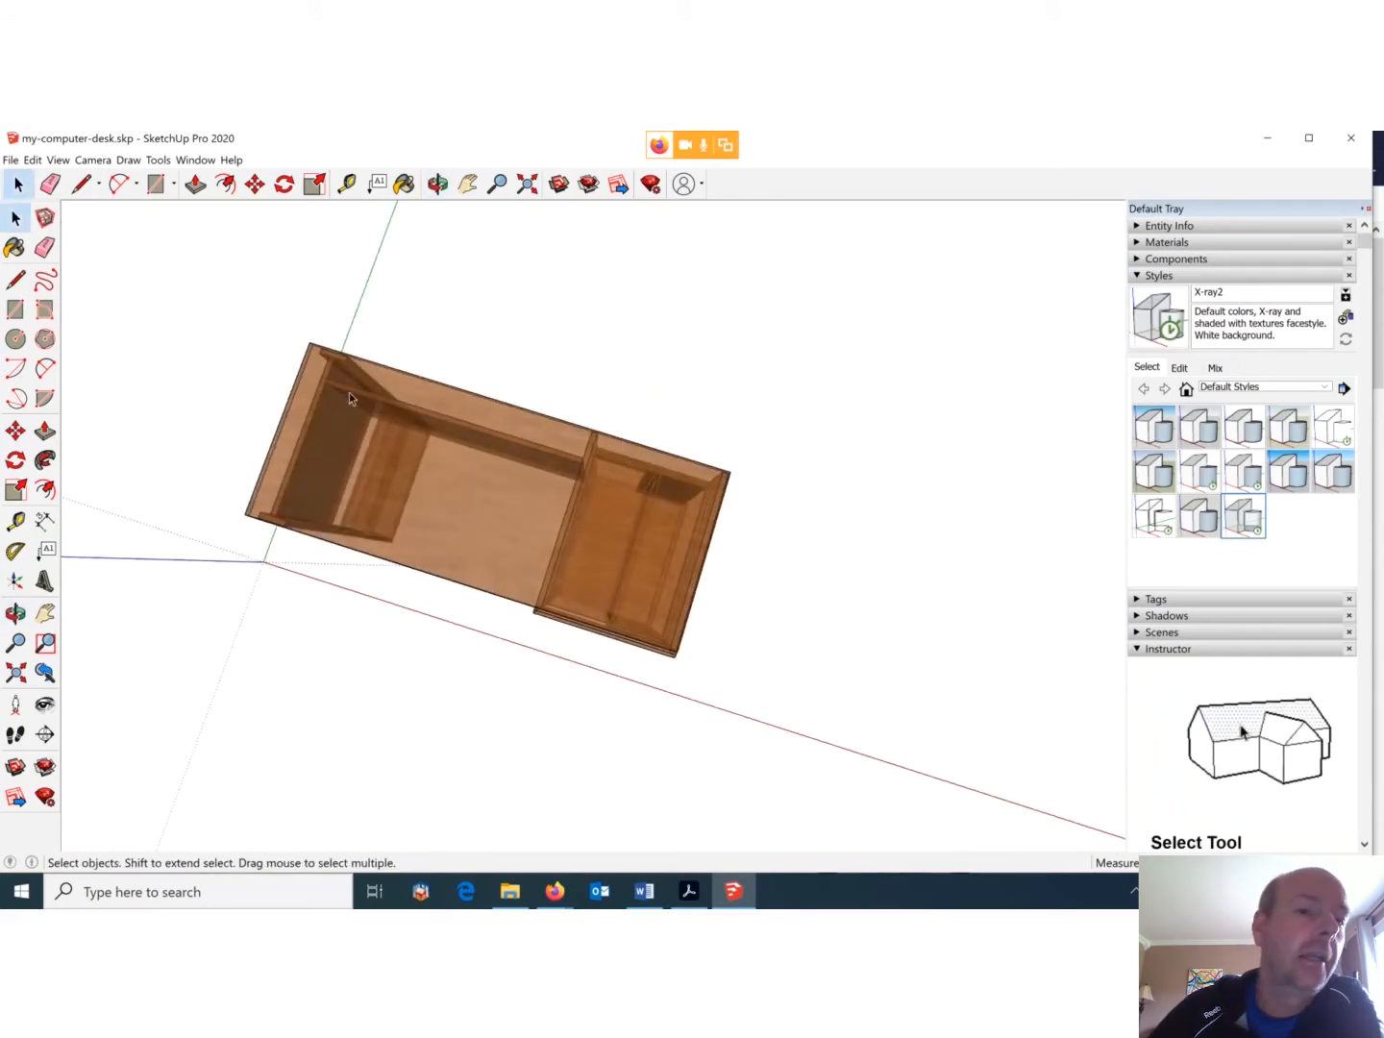
{"action": "middle_click_drag", "start_coordinate": [429, 455], "coordinate": [651, 471]}
{"action": "key", "text": "space"}
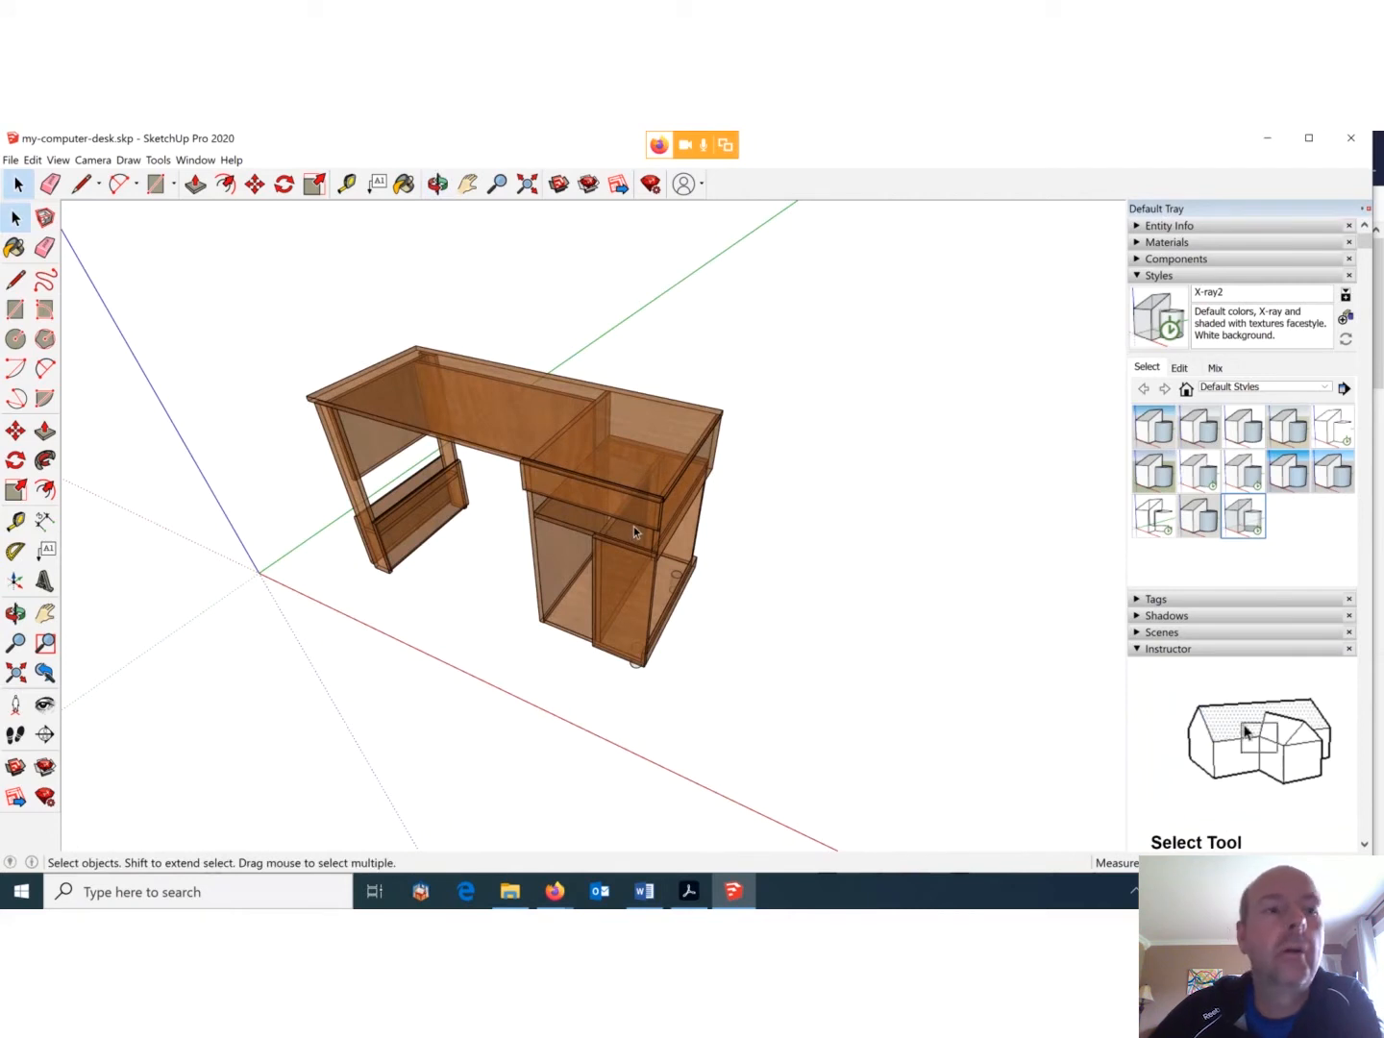
Switch the camera from perspective to parallel projection and inspect the desk from several angles.
{"action": "left_click", "coordinate": [92, 159]}
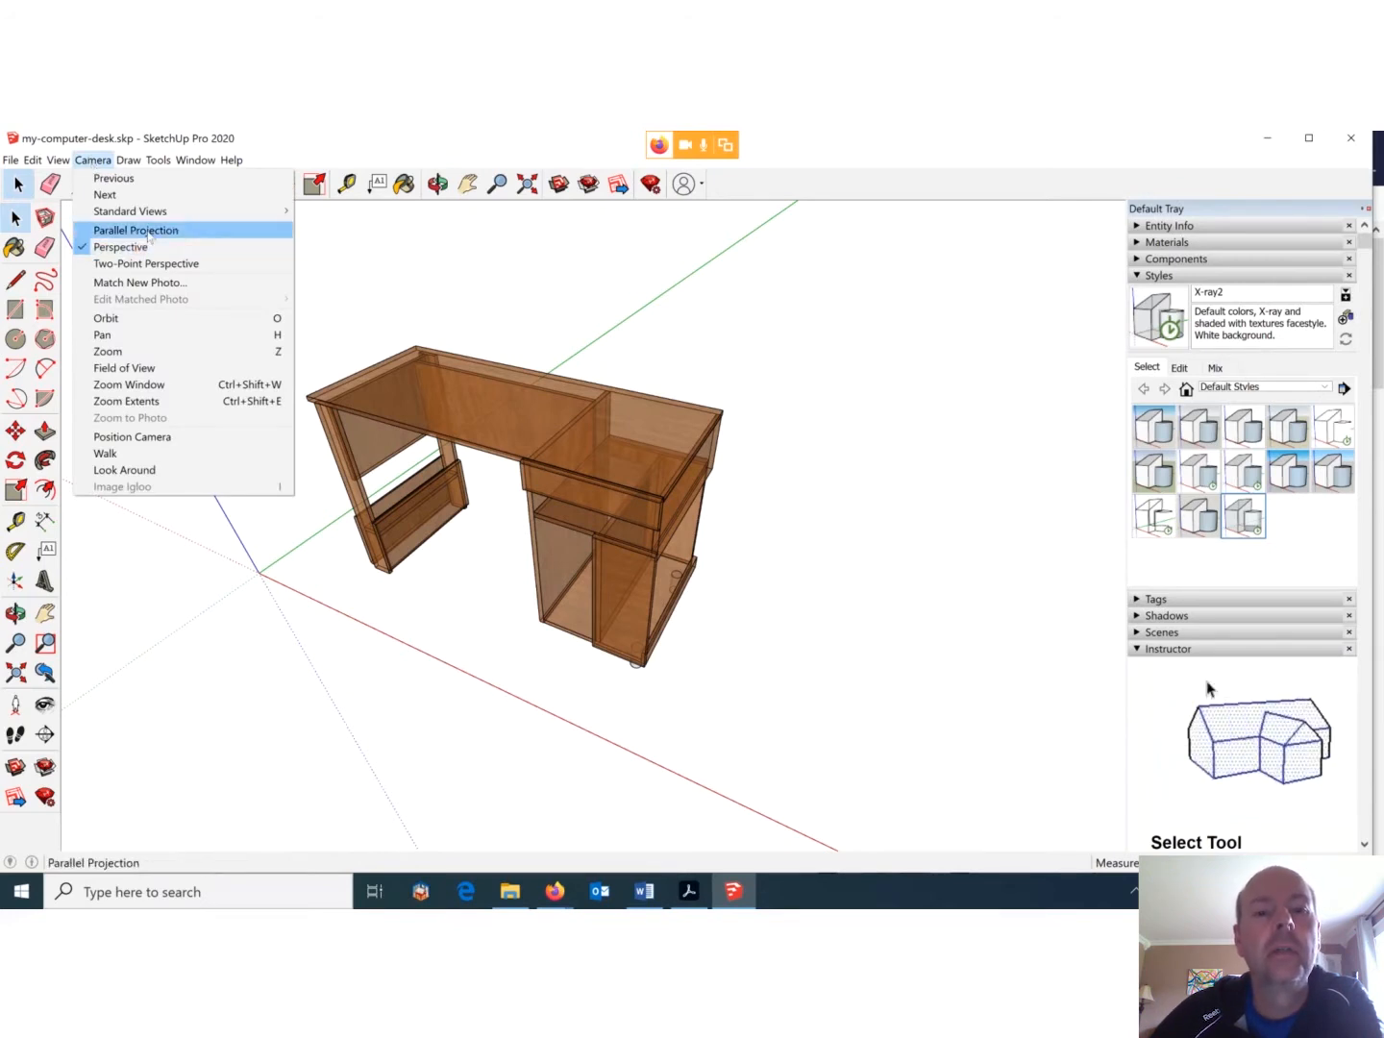
{"action": "left_click", "coordinate": [136, 231]}
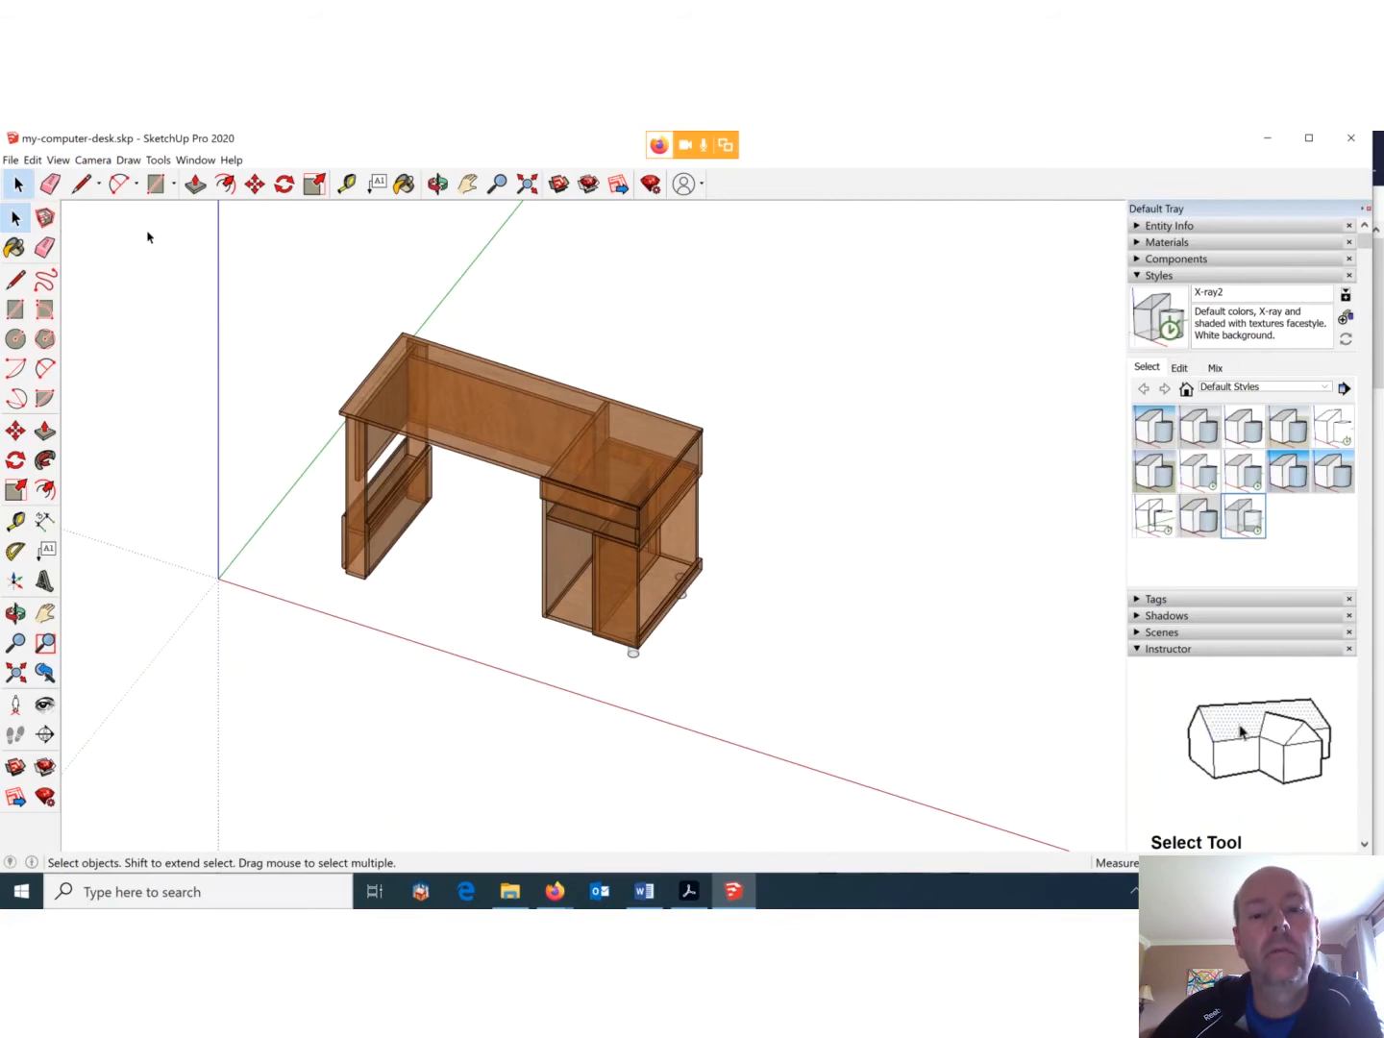
{"action": "key", "text": "o"}
{"action": "left_click_drag", "start_coordinate": [627, 417], "coordinate": [637, 338]}
{"action": "middle_click_drag", "start_coordinate": [635, 339], "coordinate": [588, 385]}
{"action": "middle_click_drag", "start_coordinate": [379, 508], "coordinate": [431, 445]}
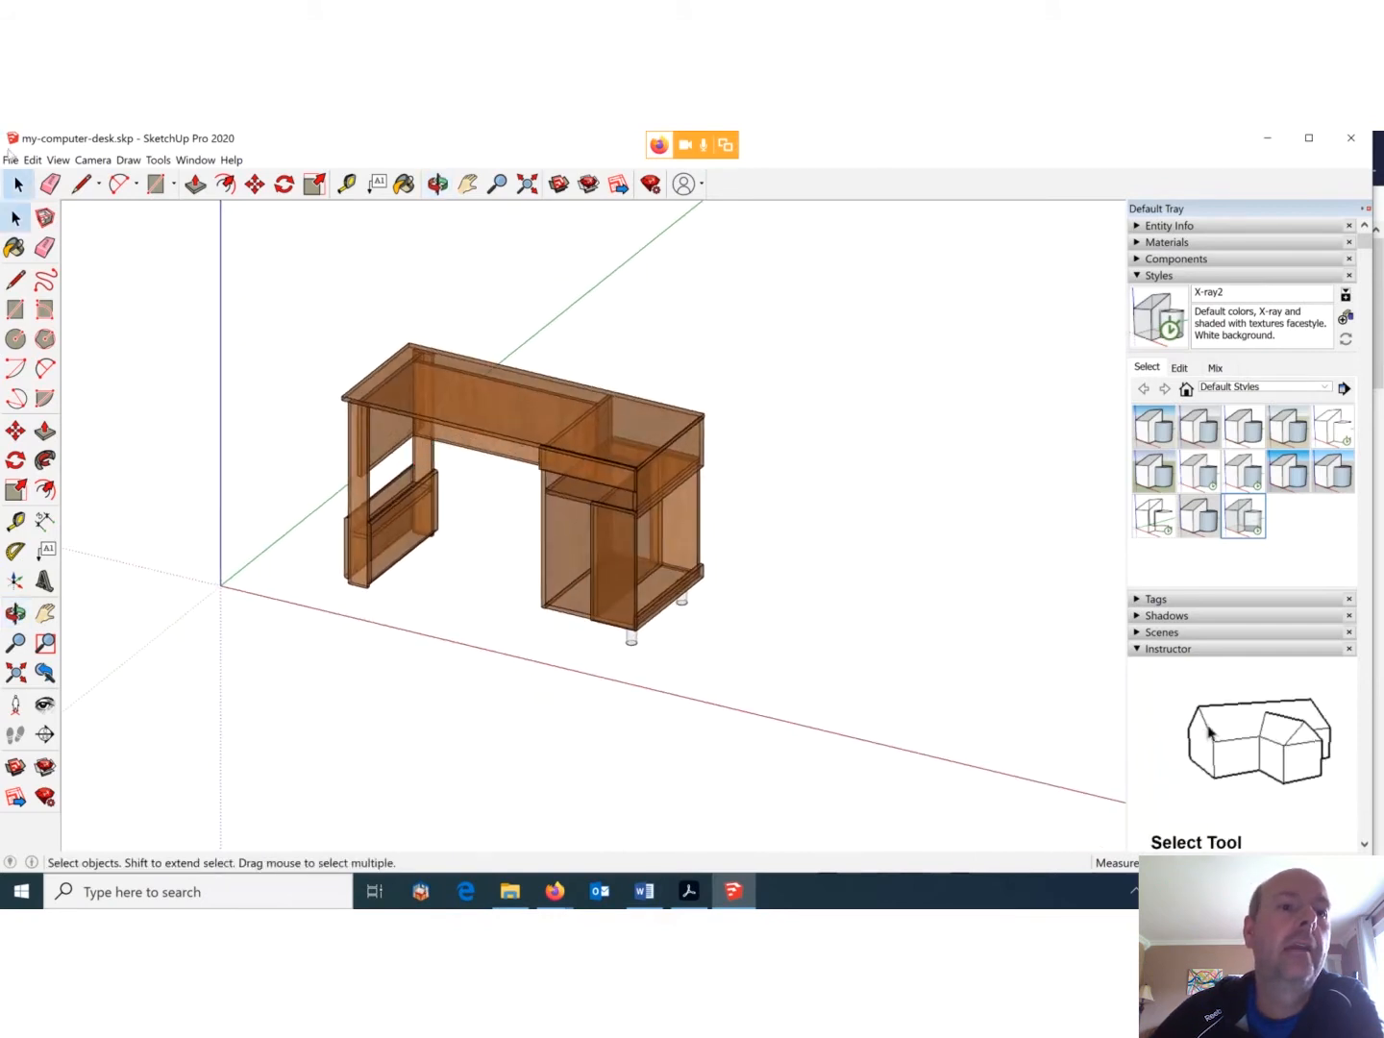
Set the camera to the standard Front view and fill the drawing area with the desk.
{"action": "left_click", "coordinate": [91, 160]}
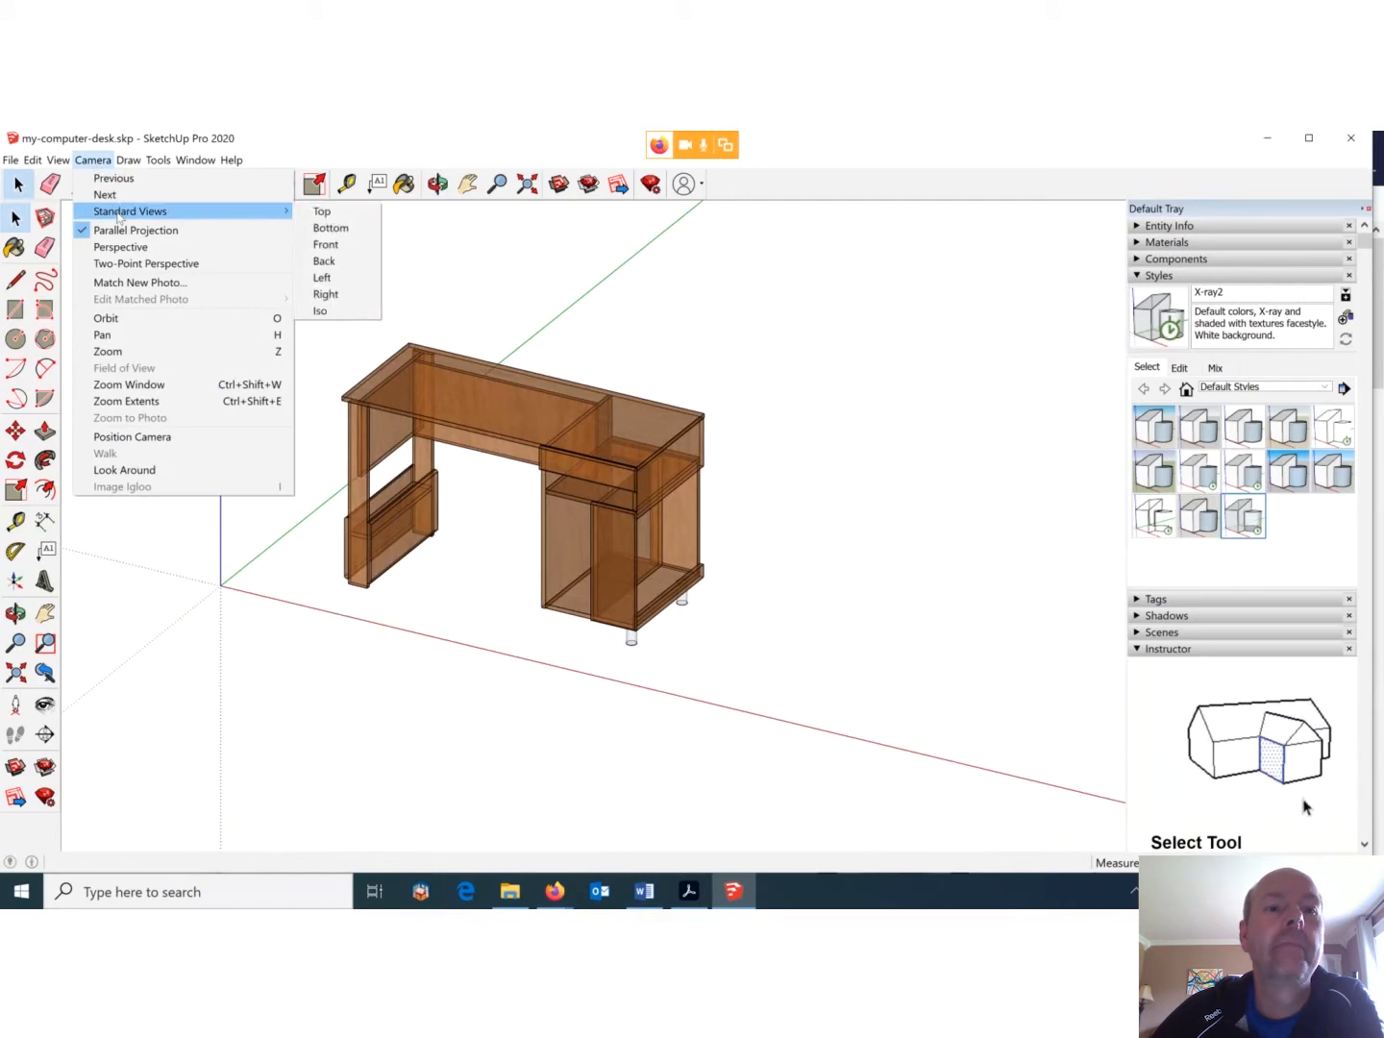
{"action": "mouse_move", "coordinate": [249, 212]}
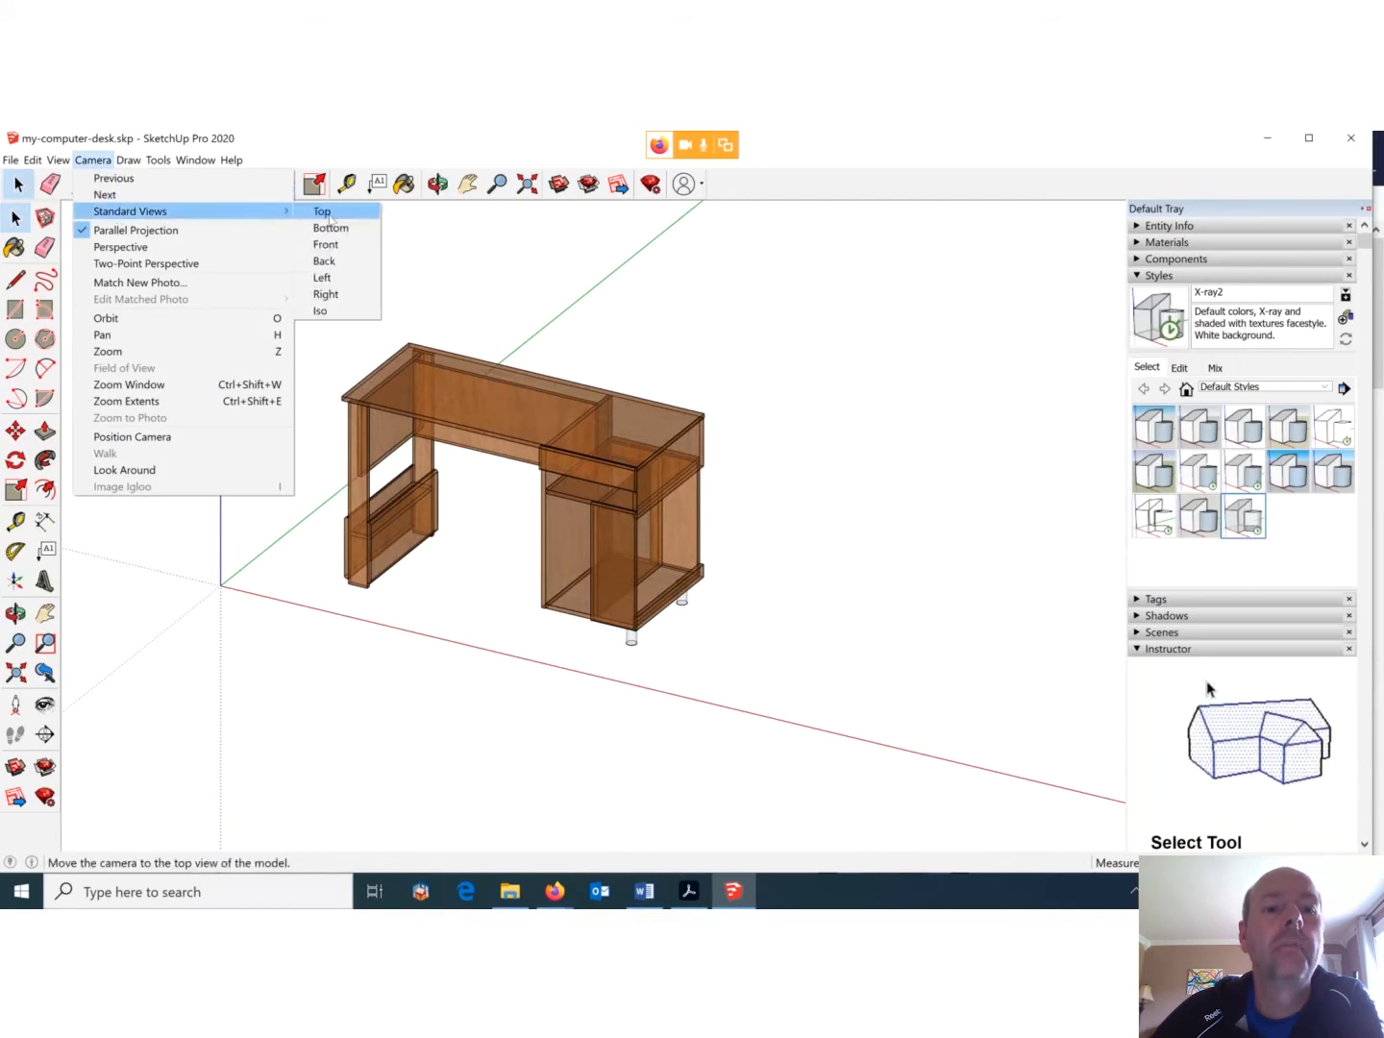
{"action": "left_click", "coordinate": [331, 244]}
{"action": "scroll", "coordinate": [553, 496], "scroll_direction": "up", "scroll_amount": 4}
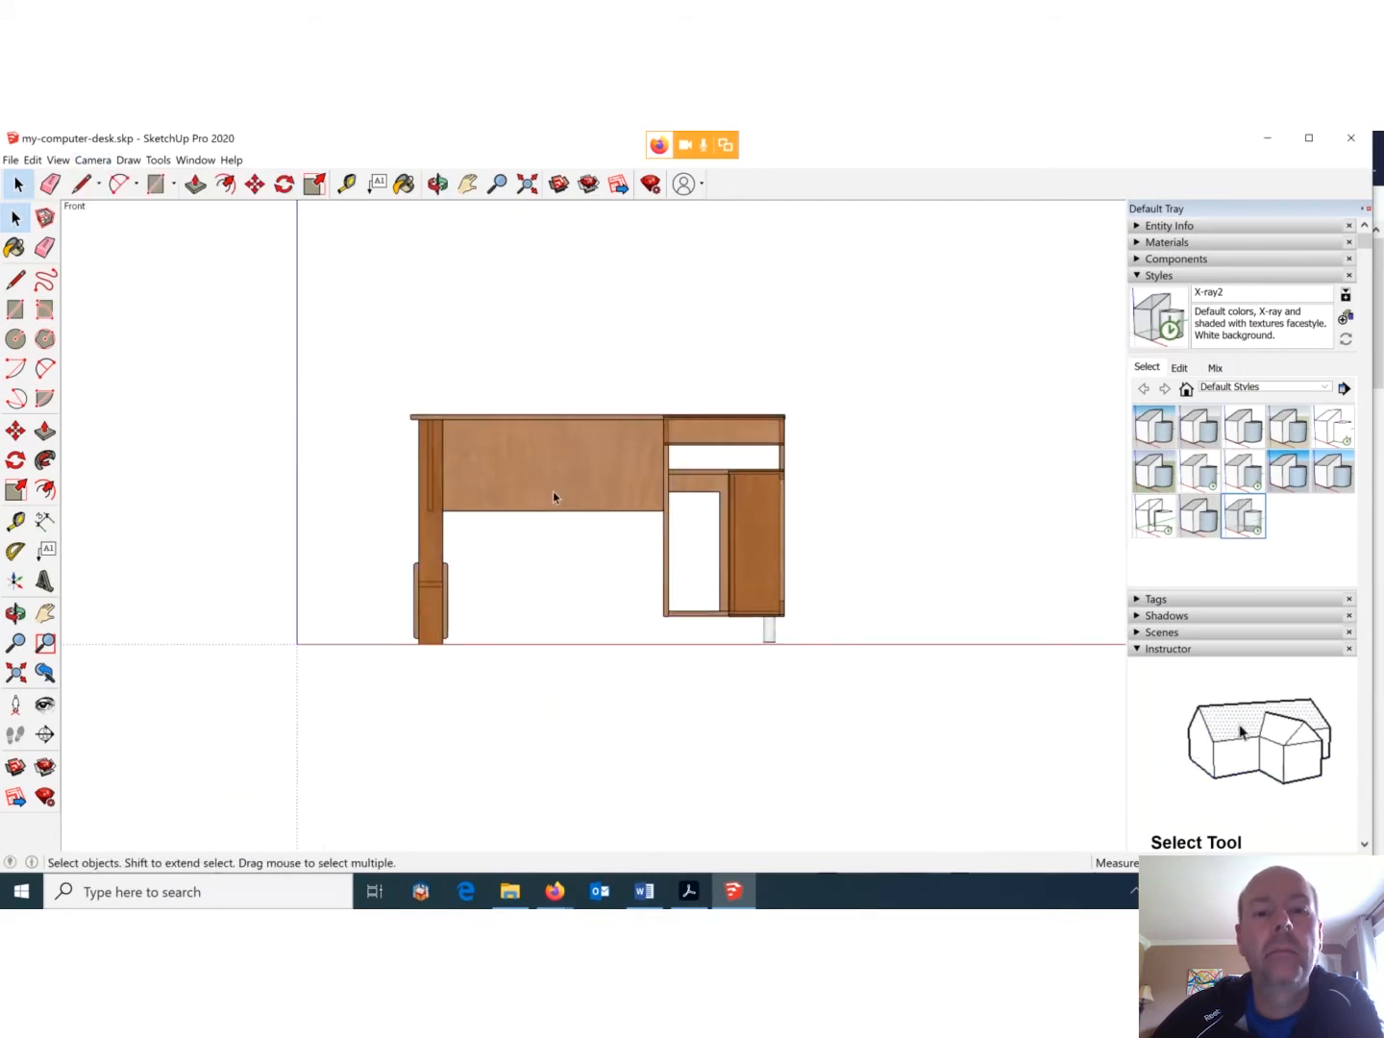
{"action": "scroll", "coordinate": [554, 502], "scroll_direction": "down", "scroll_amount": 1}
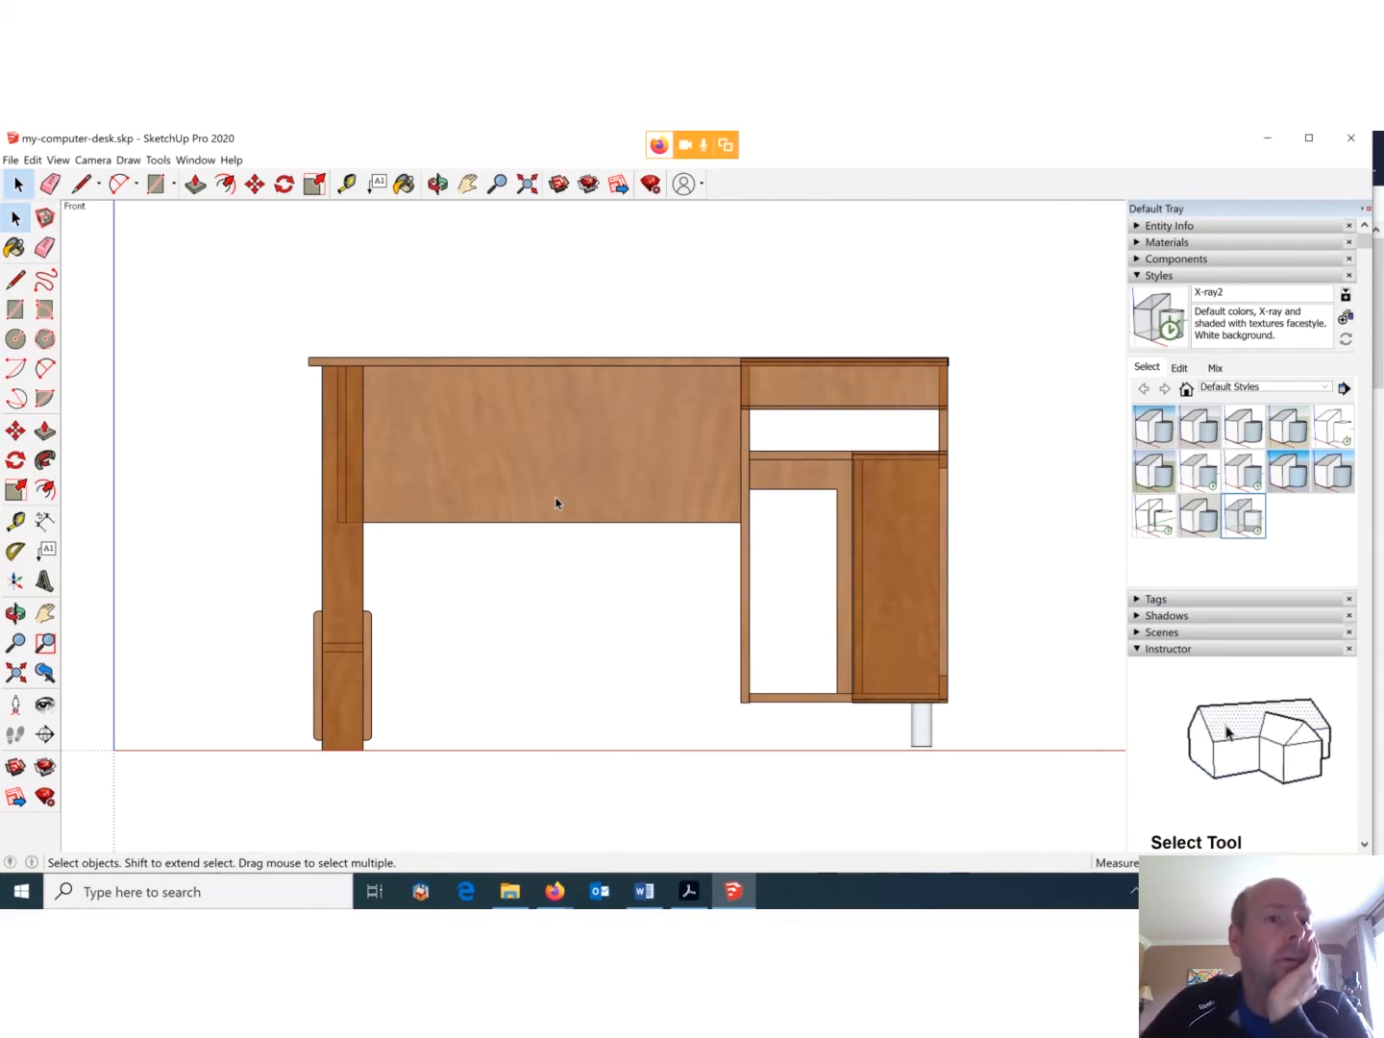
Save the model and send it to LayOut using the Orthographic Multi-View template.
{"action": "left_click", "coordinate": [11, 160]}
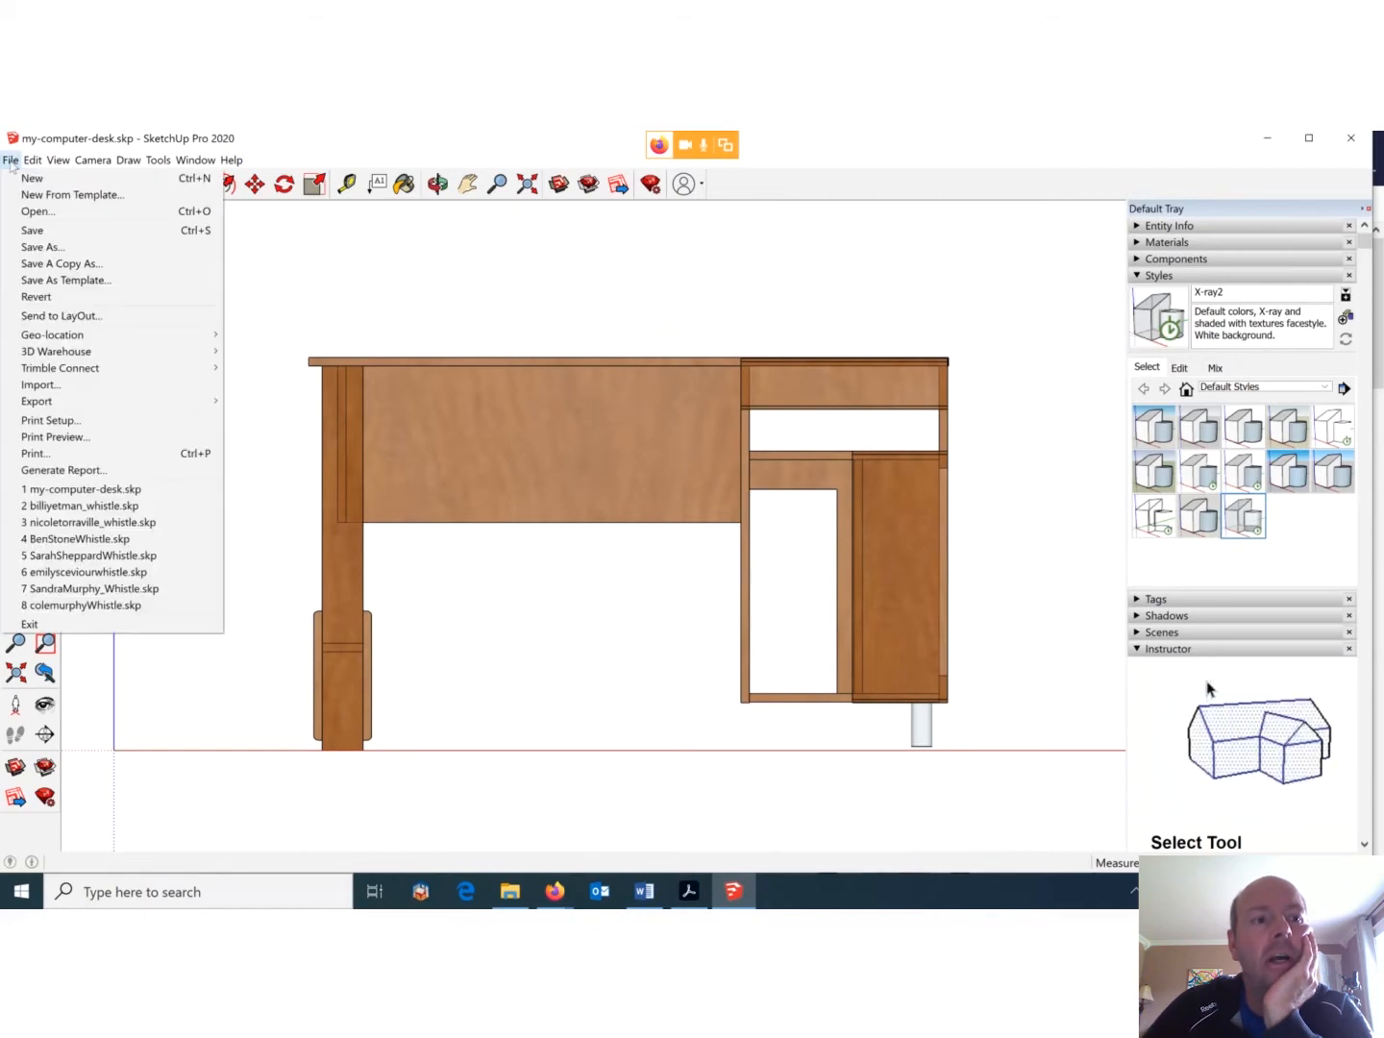
{"action": "left_click", "coordinate": [32, 230]}
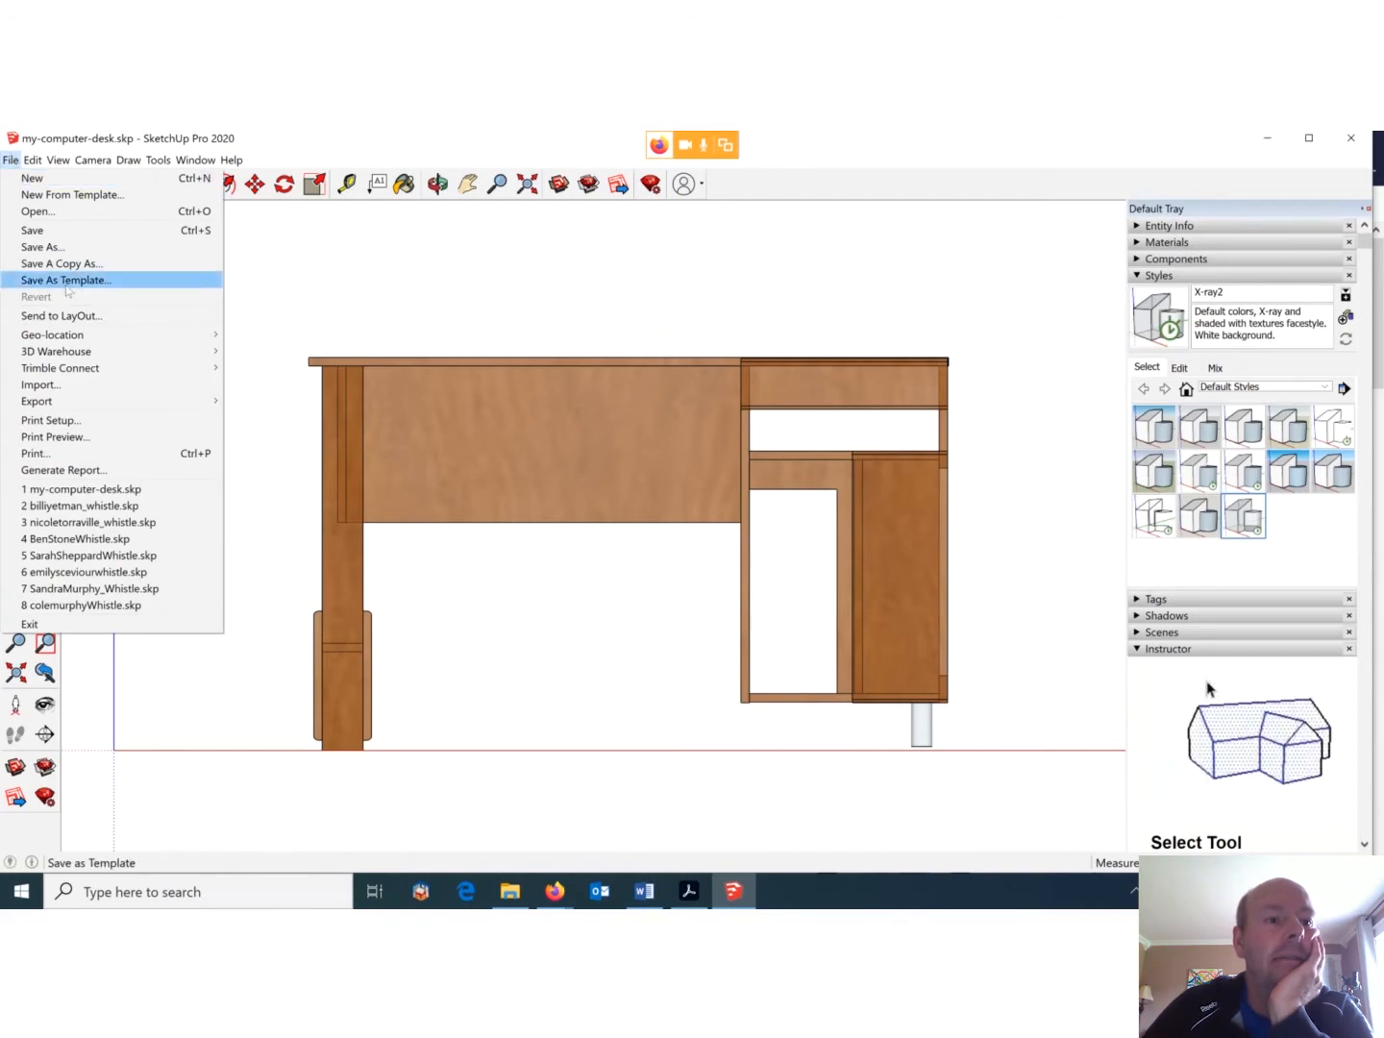
{"action": "mouse_move", "coordinate": [90, 370]}
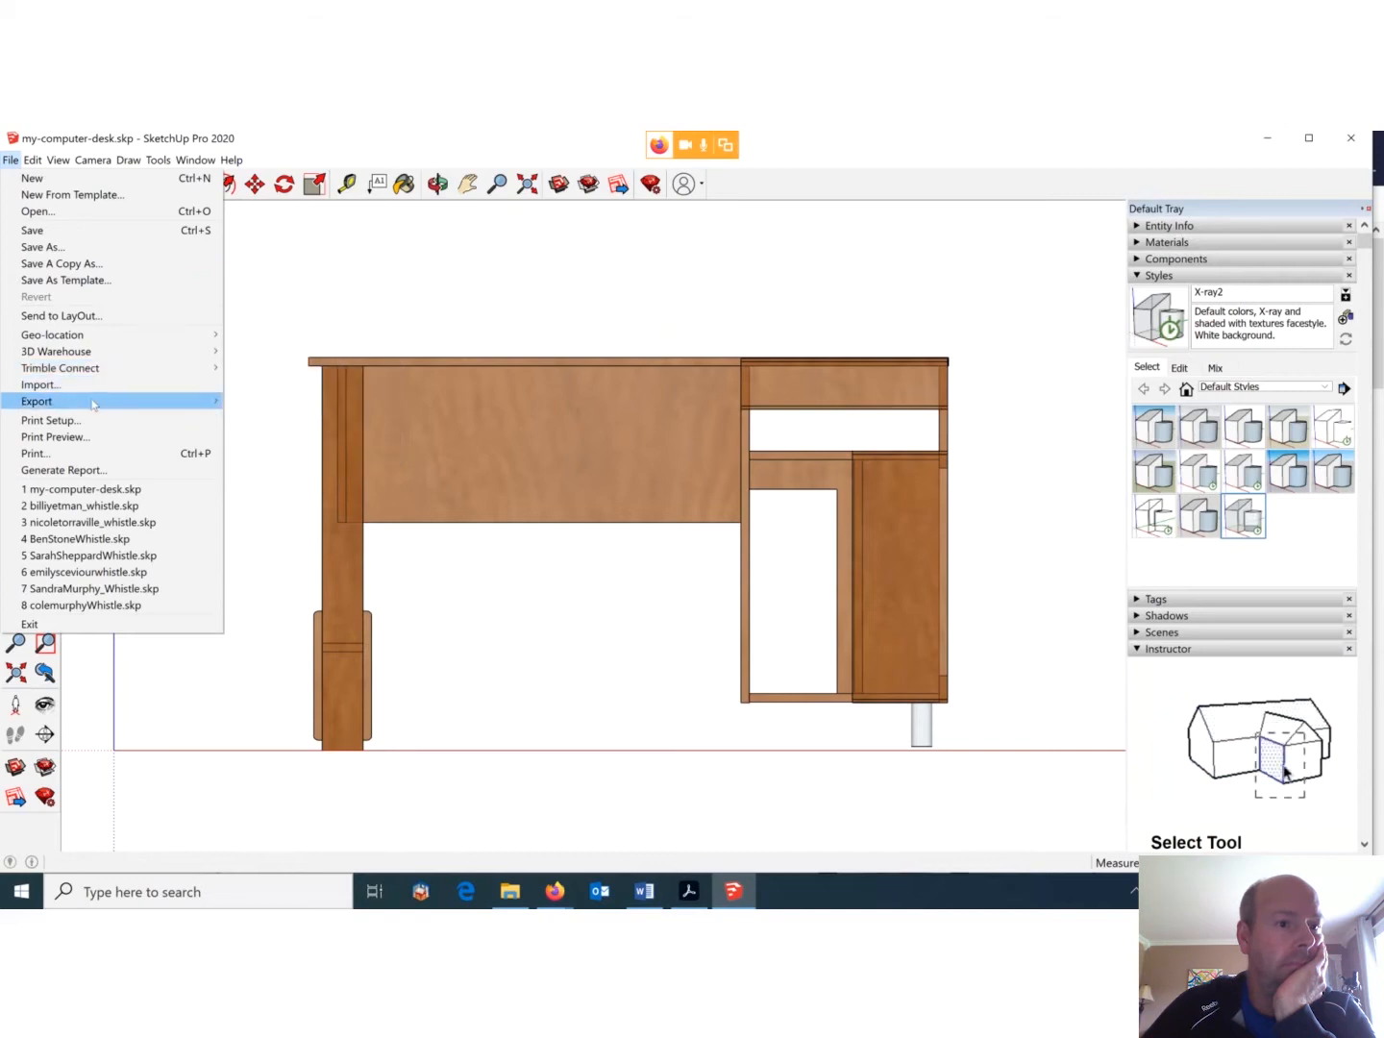
{"action": "mouse_move", "coordinate": [90, 402]}
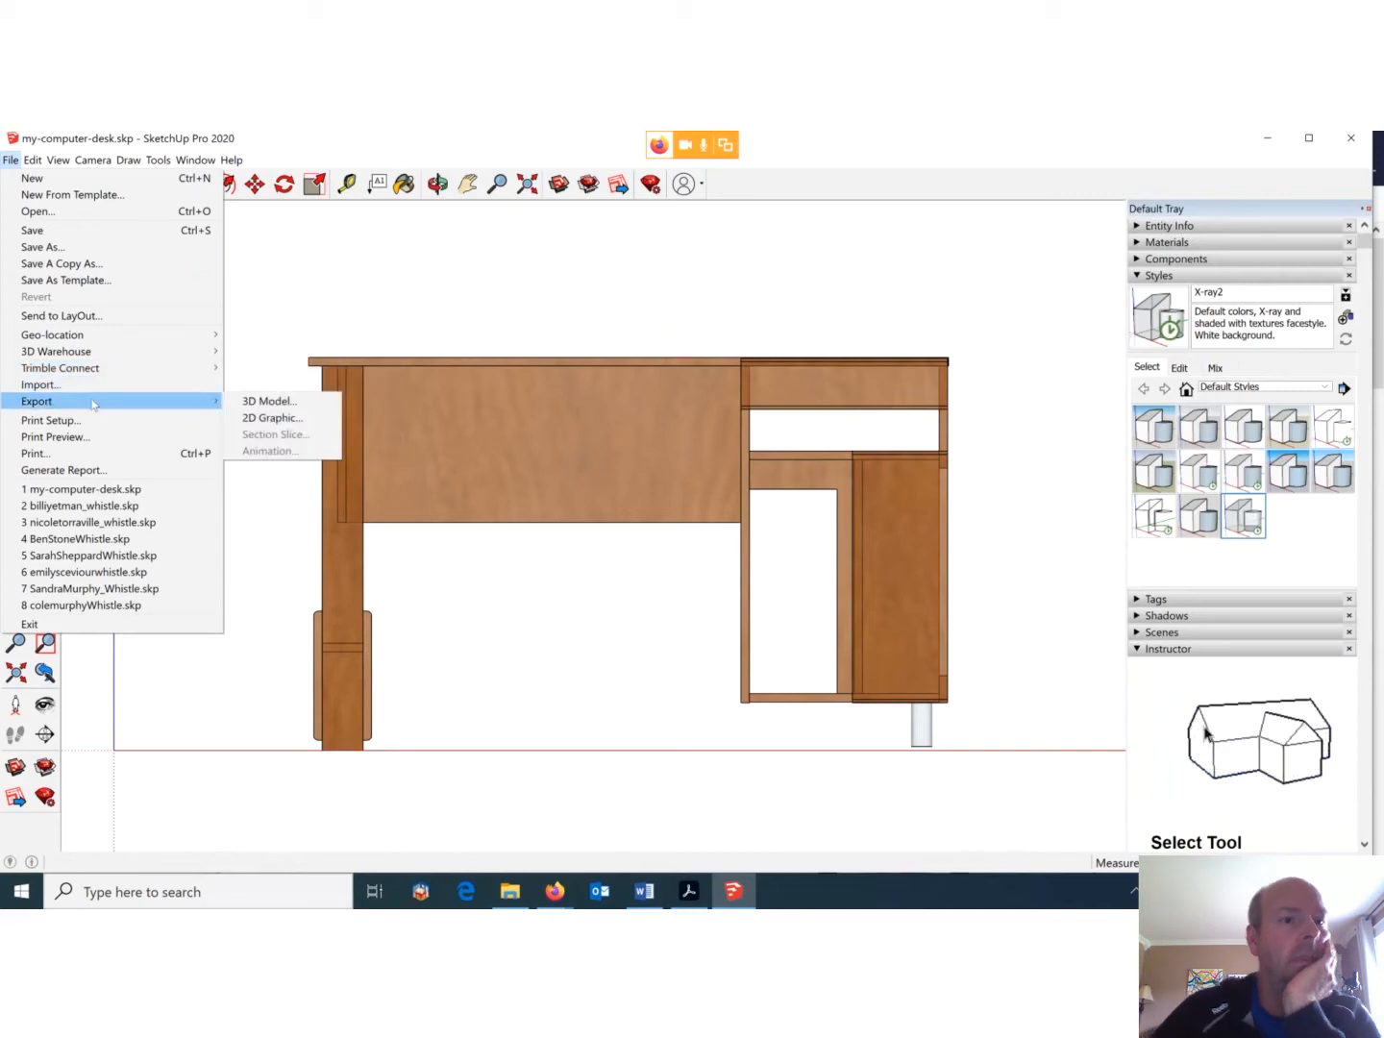
{"action": "left_click", "coordinate": [104, 317]}
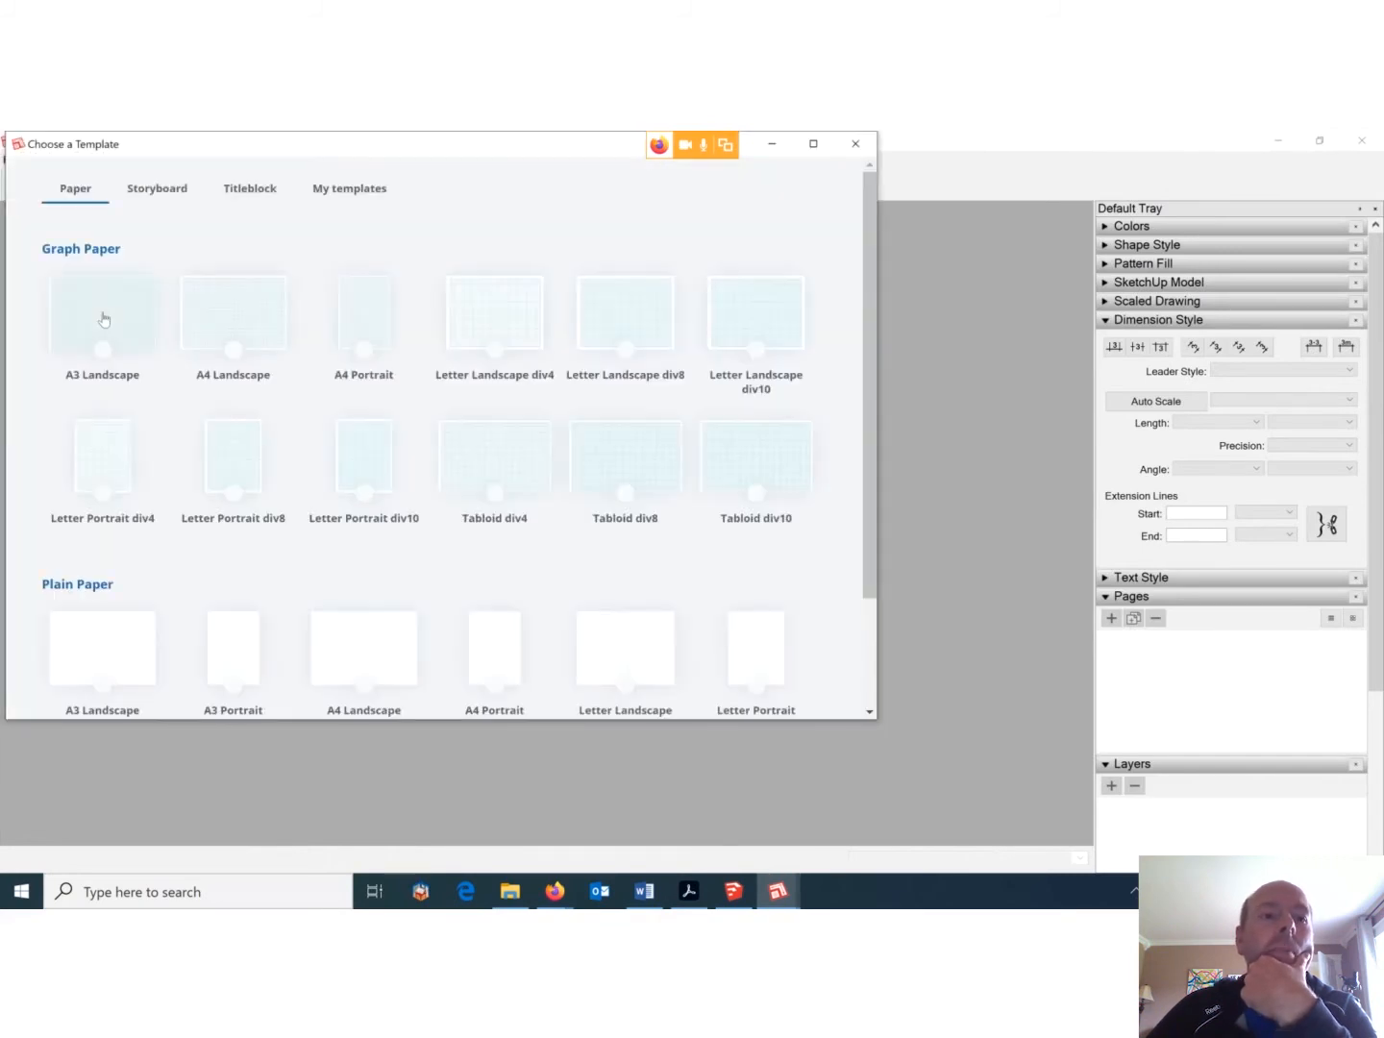
{"action": "left_click", "coordinate": [352, 193]}
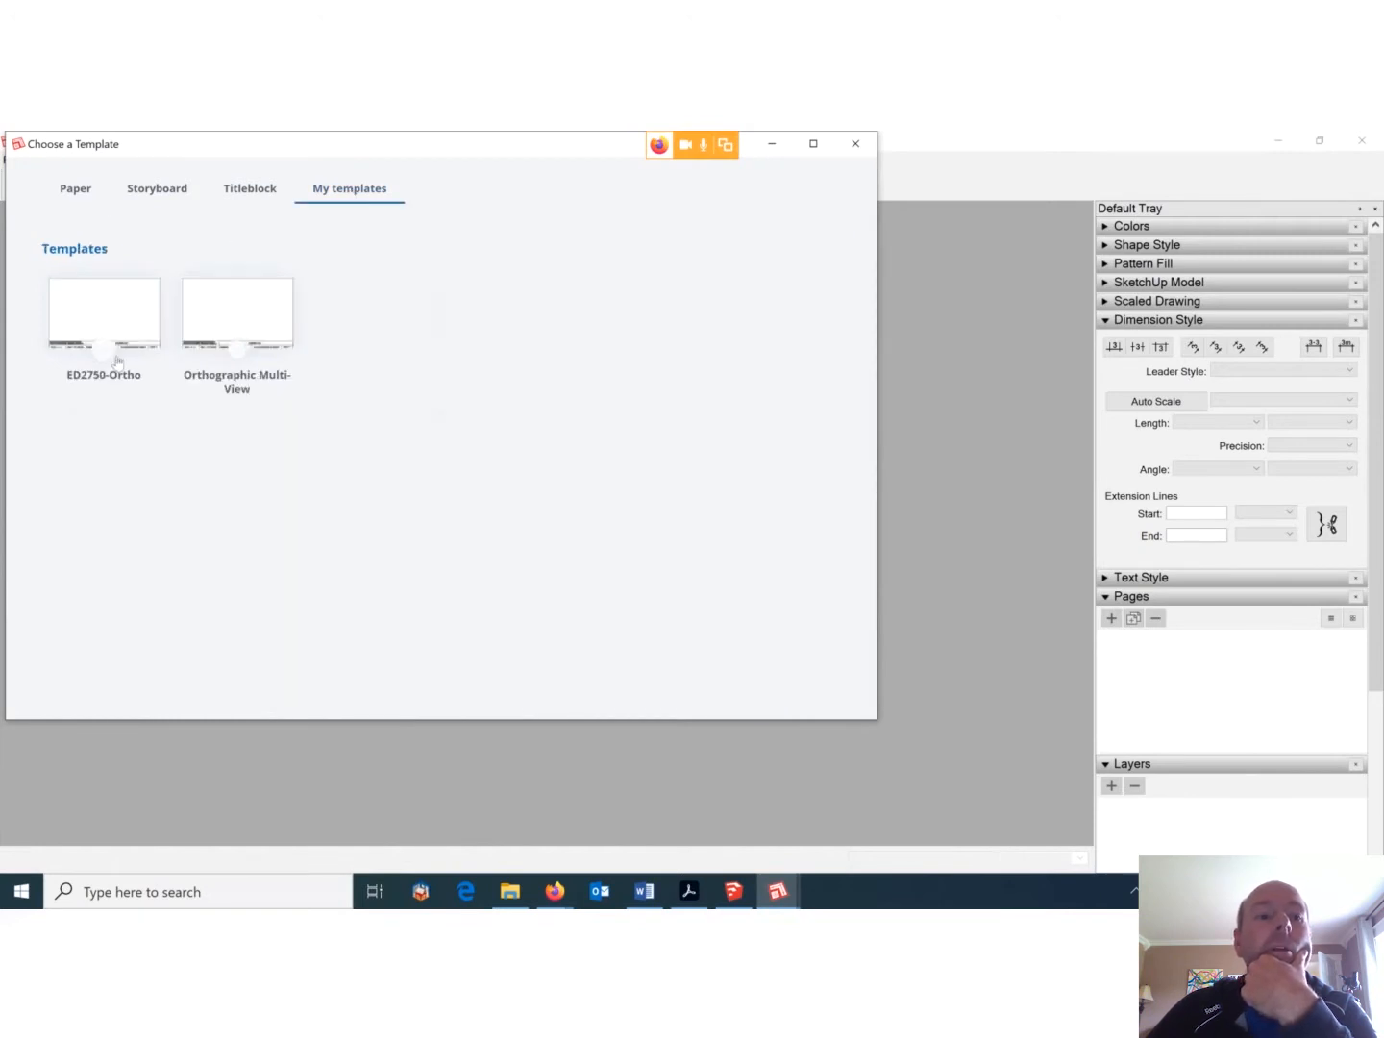
{"action": "left_click", "coordinate": [238, 350]}
{"action": "double_click", "coordinate": [256, 319]}
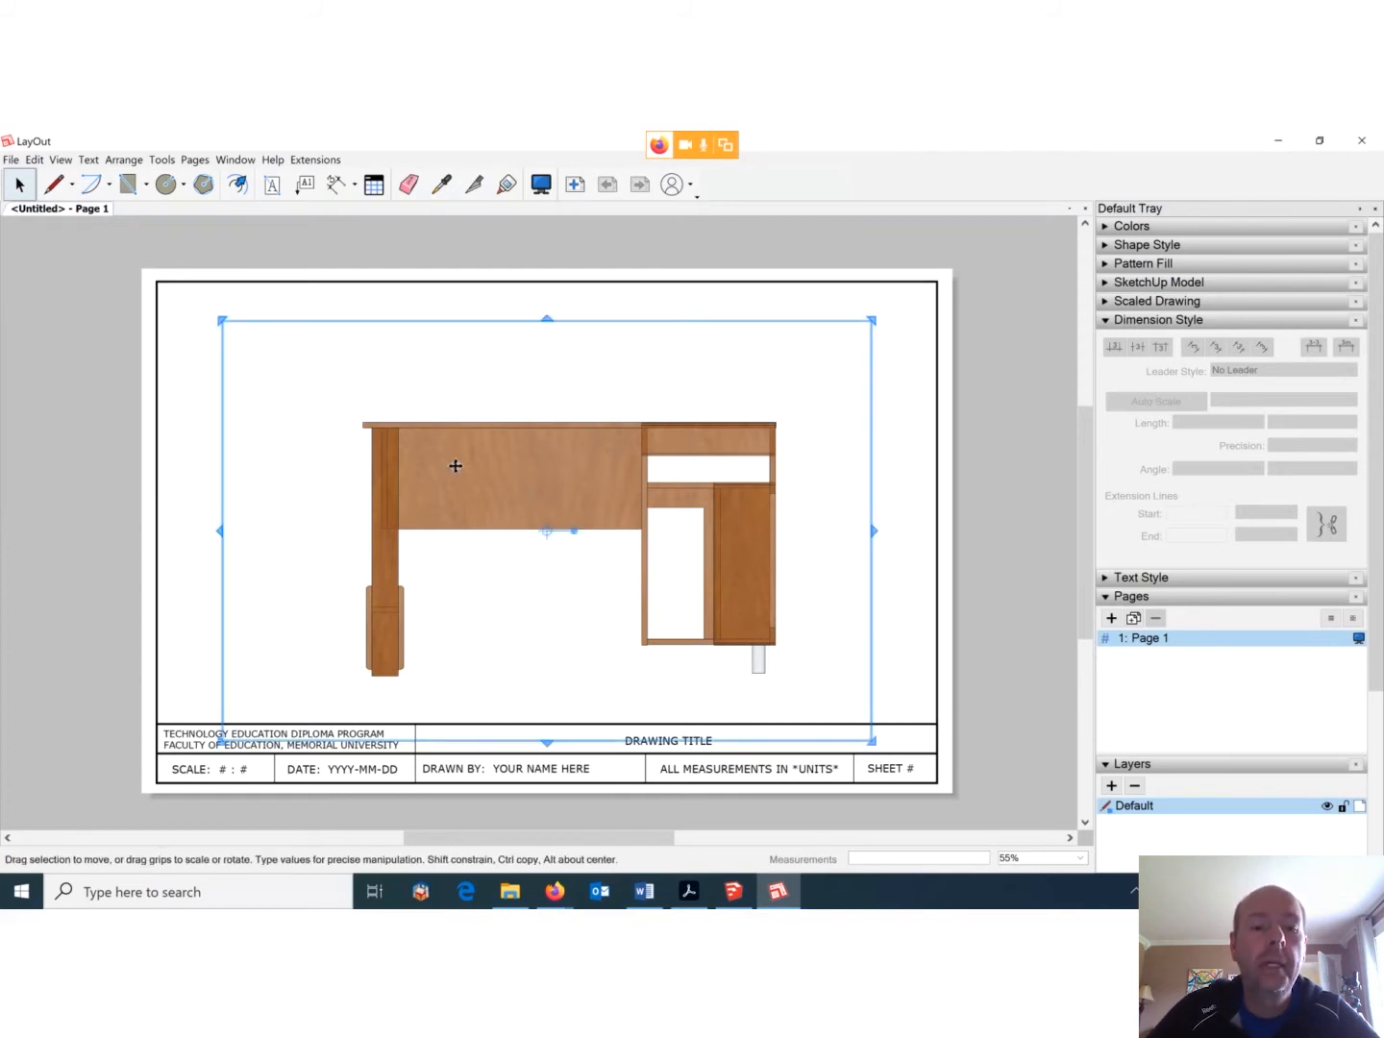
Set the scale of the desk viewport to 1 1/2" = 1'-0" (1:8).
{"action": "right_click", "coordinate": [454, 466]}
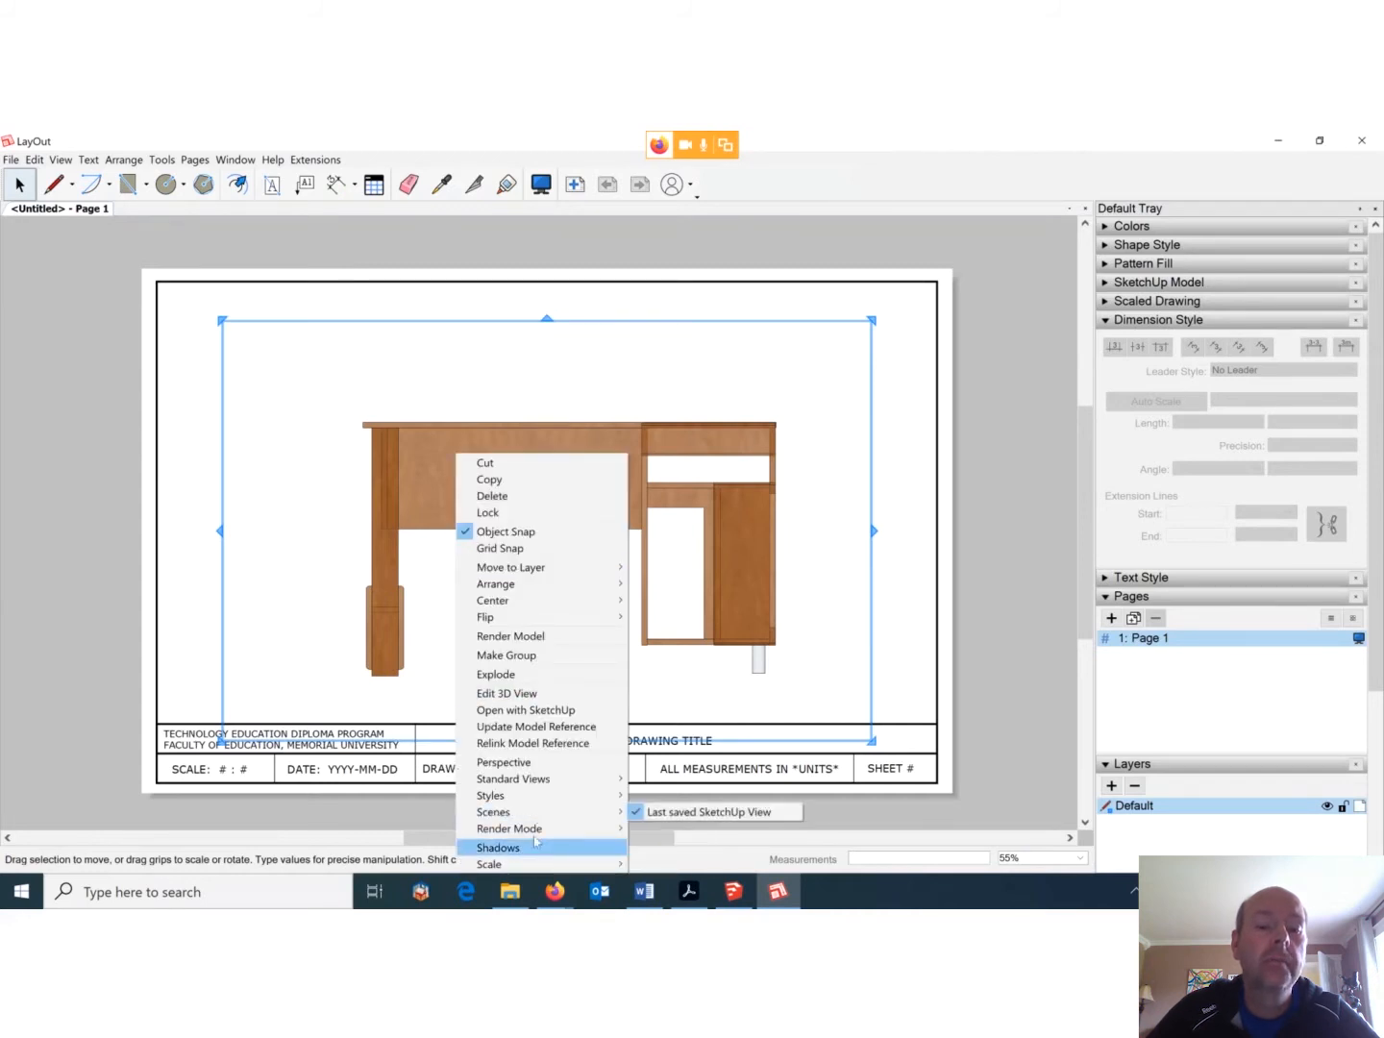
{"action": "mouse_move", "coordinate": [542, 865]}
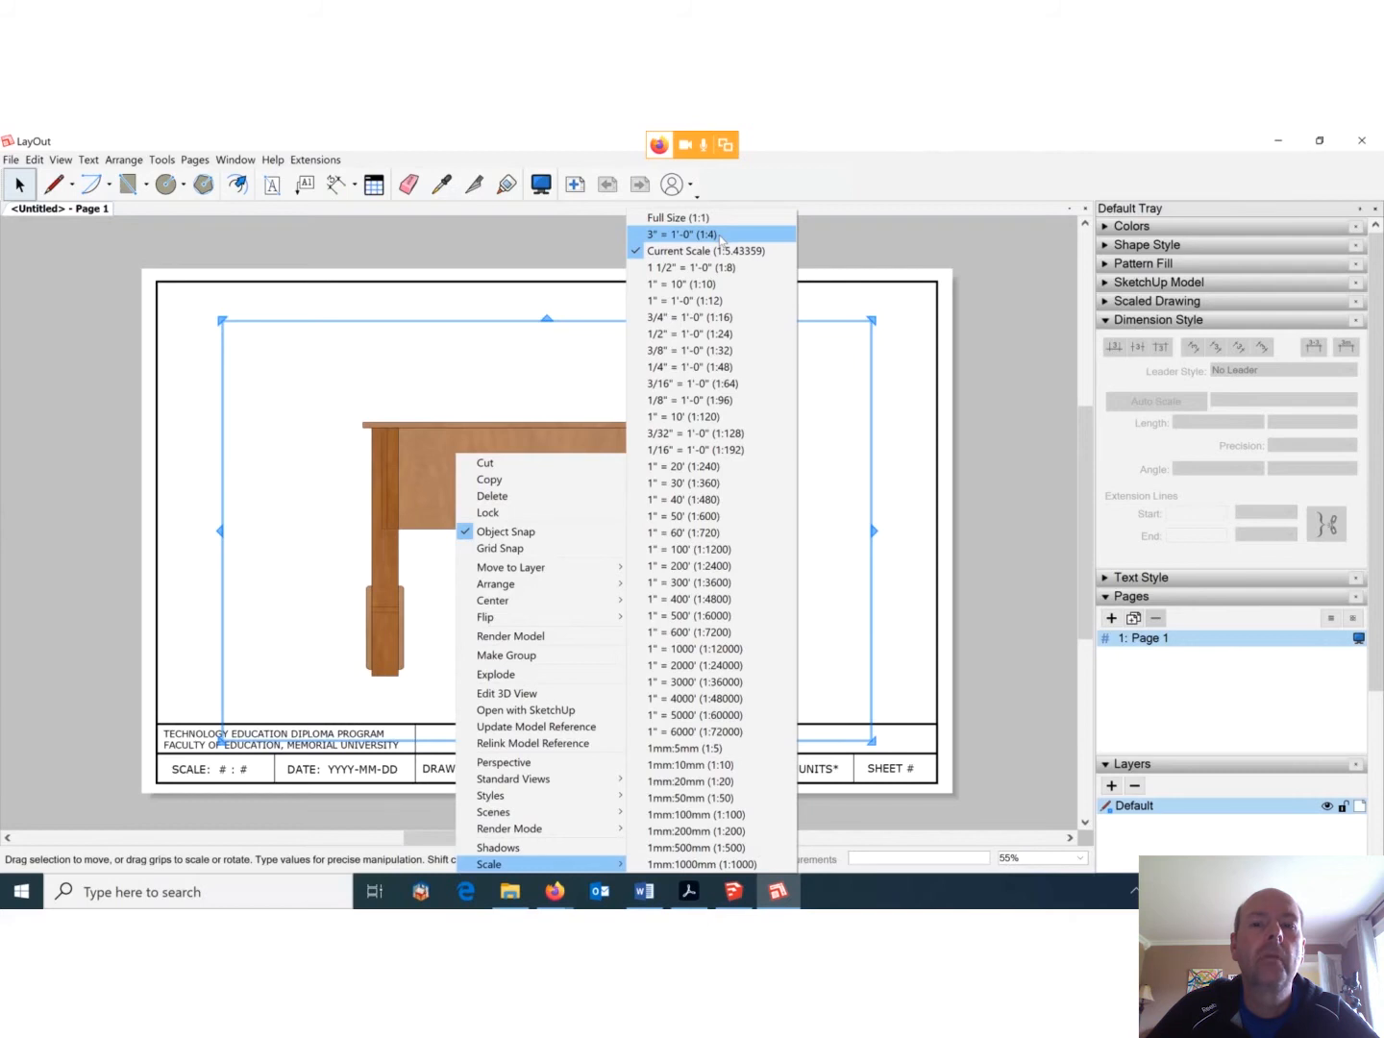
{"action": "left_click", "coordinate": [726, 269]}
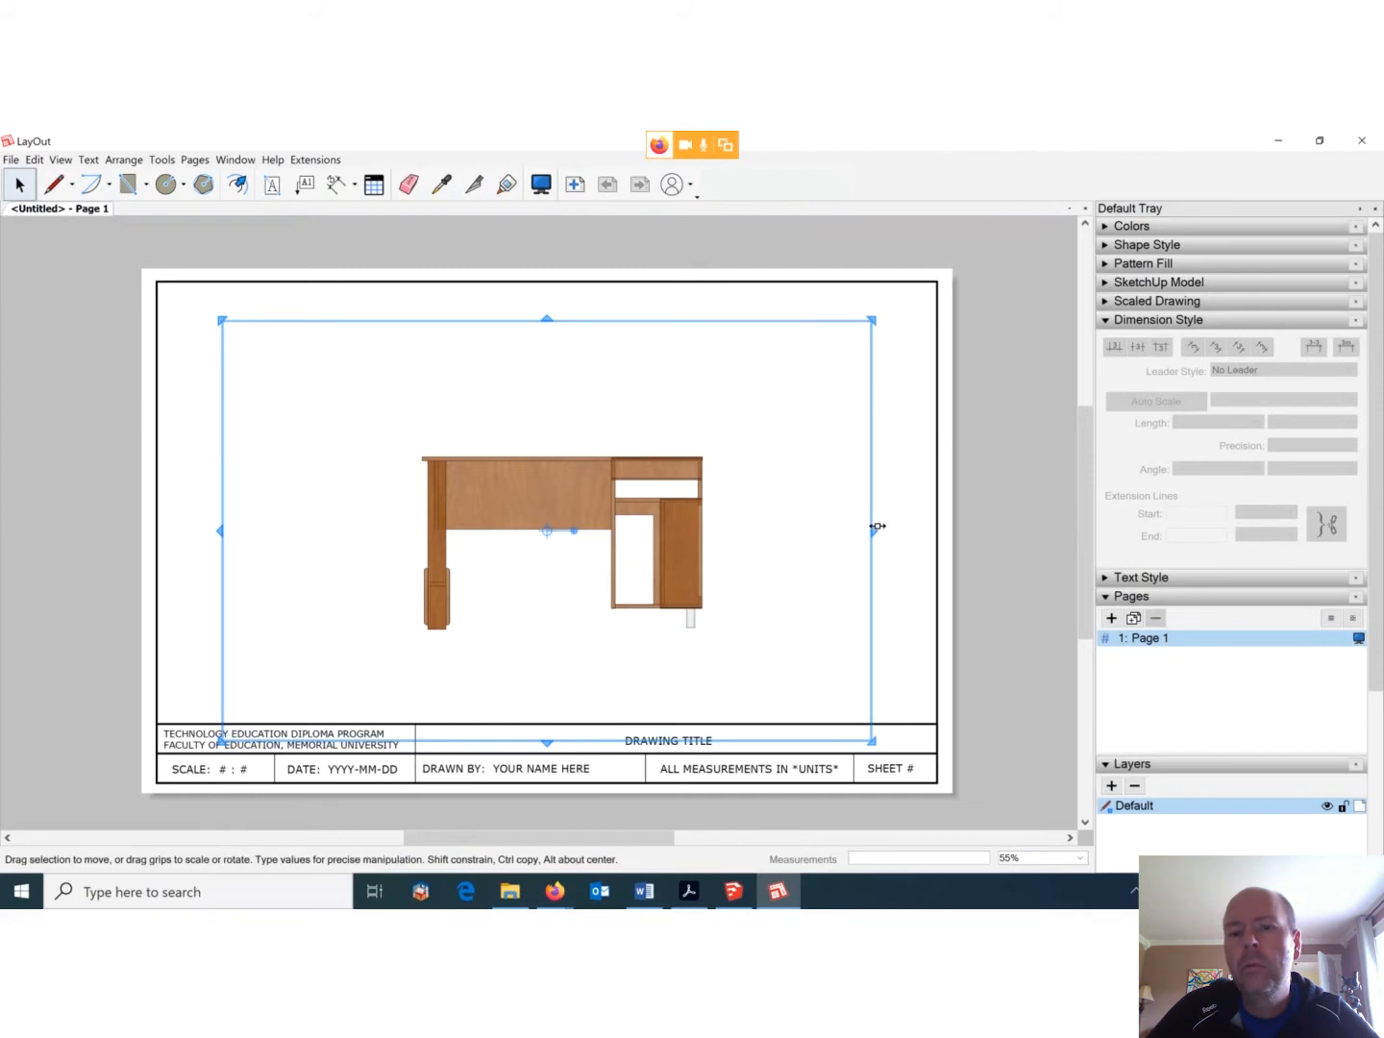
Crop the desk viewport on all four sides to fit closer around the desk and move it to the sheet's lower-left corner.
{"action": "left_click_drag", "start_coordinate": [873, 530], "coordinate": [729, 525]}
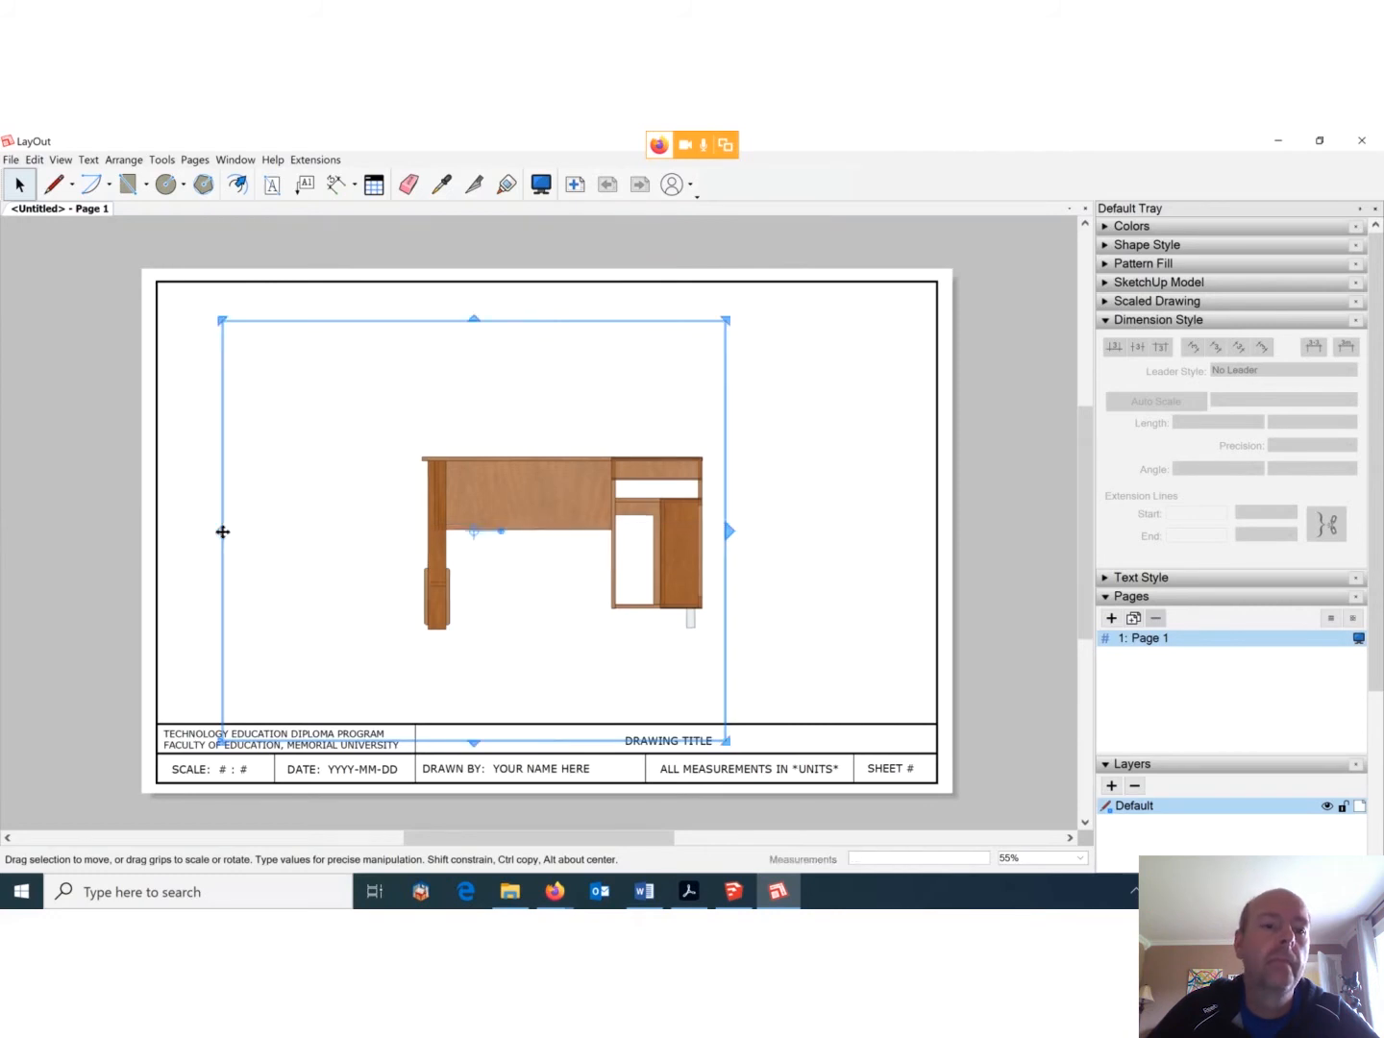
{"action": "left_click_drag", "start_coordinate": [222, 532], "coordinate": [387, 527]}
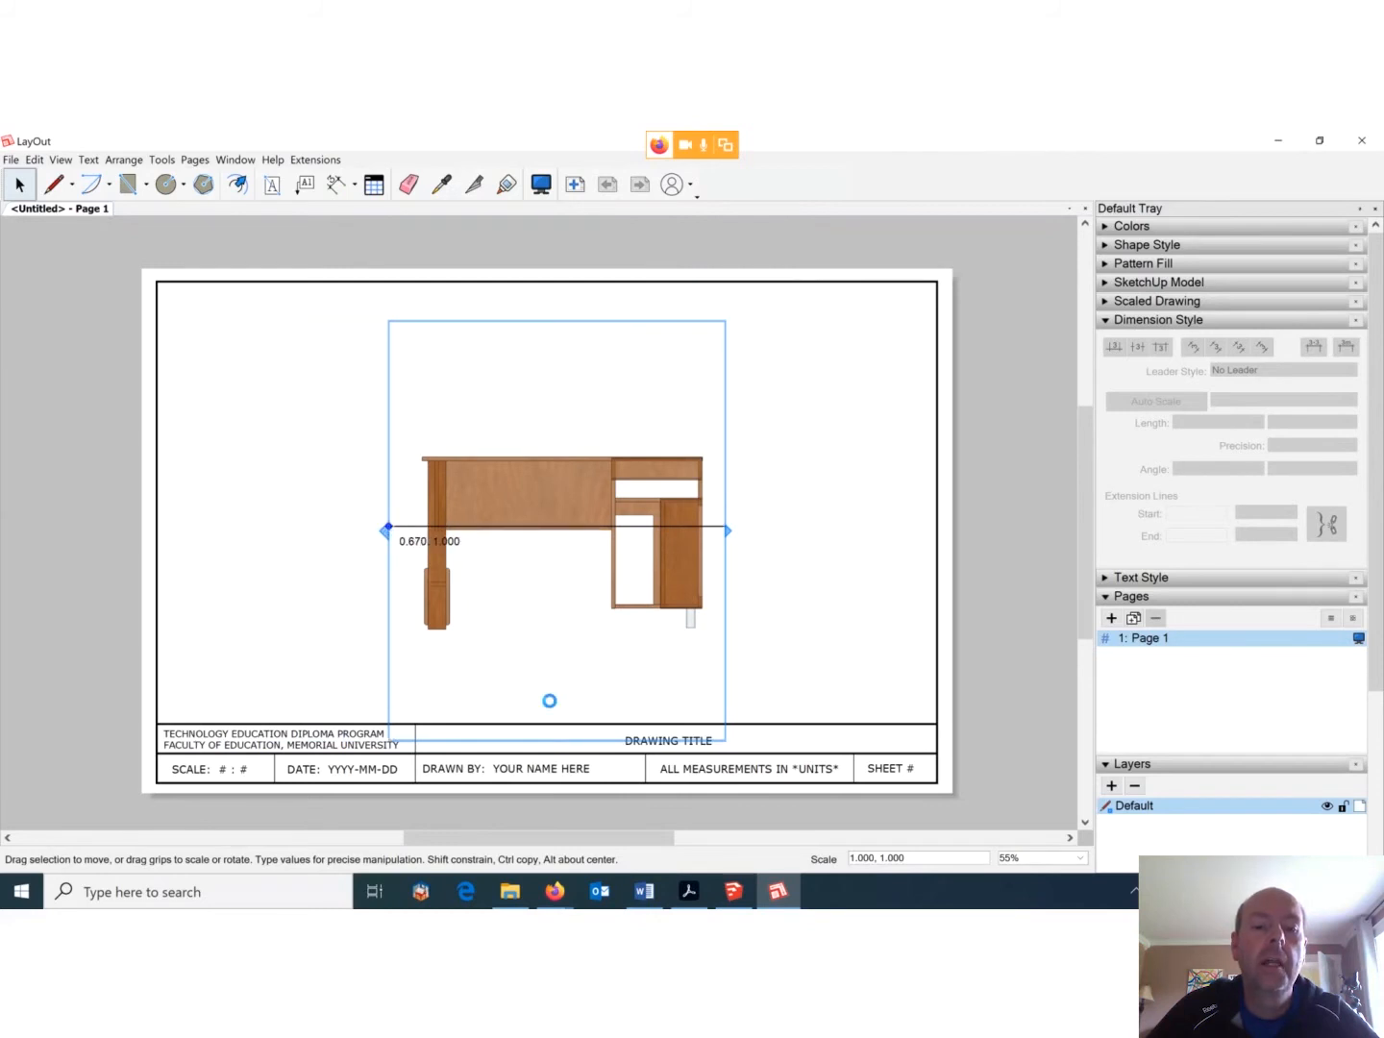
{"action": "left_click_drag", "start_coordinate": [557, 743], "coordinate": [556, 661]}
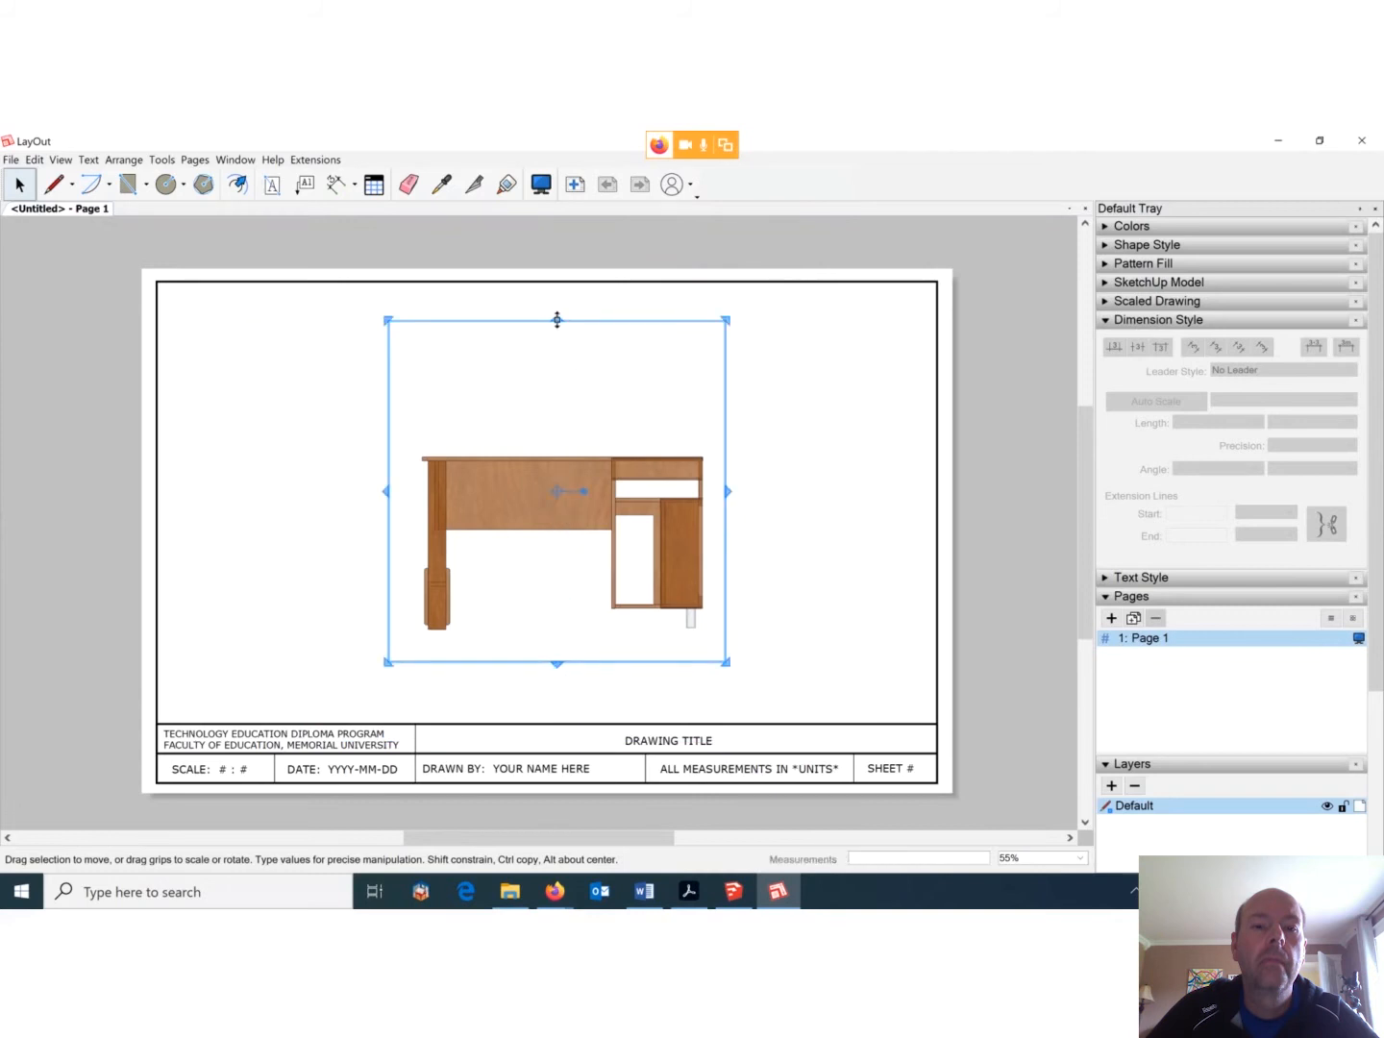
{"action": "left_click_drag", "start_coordinate": [556, 320], "coordinate": [555, 420]}
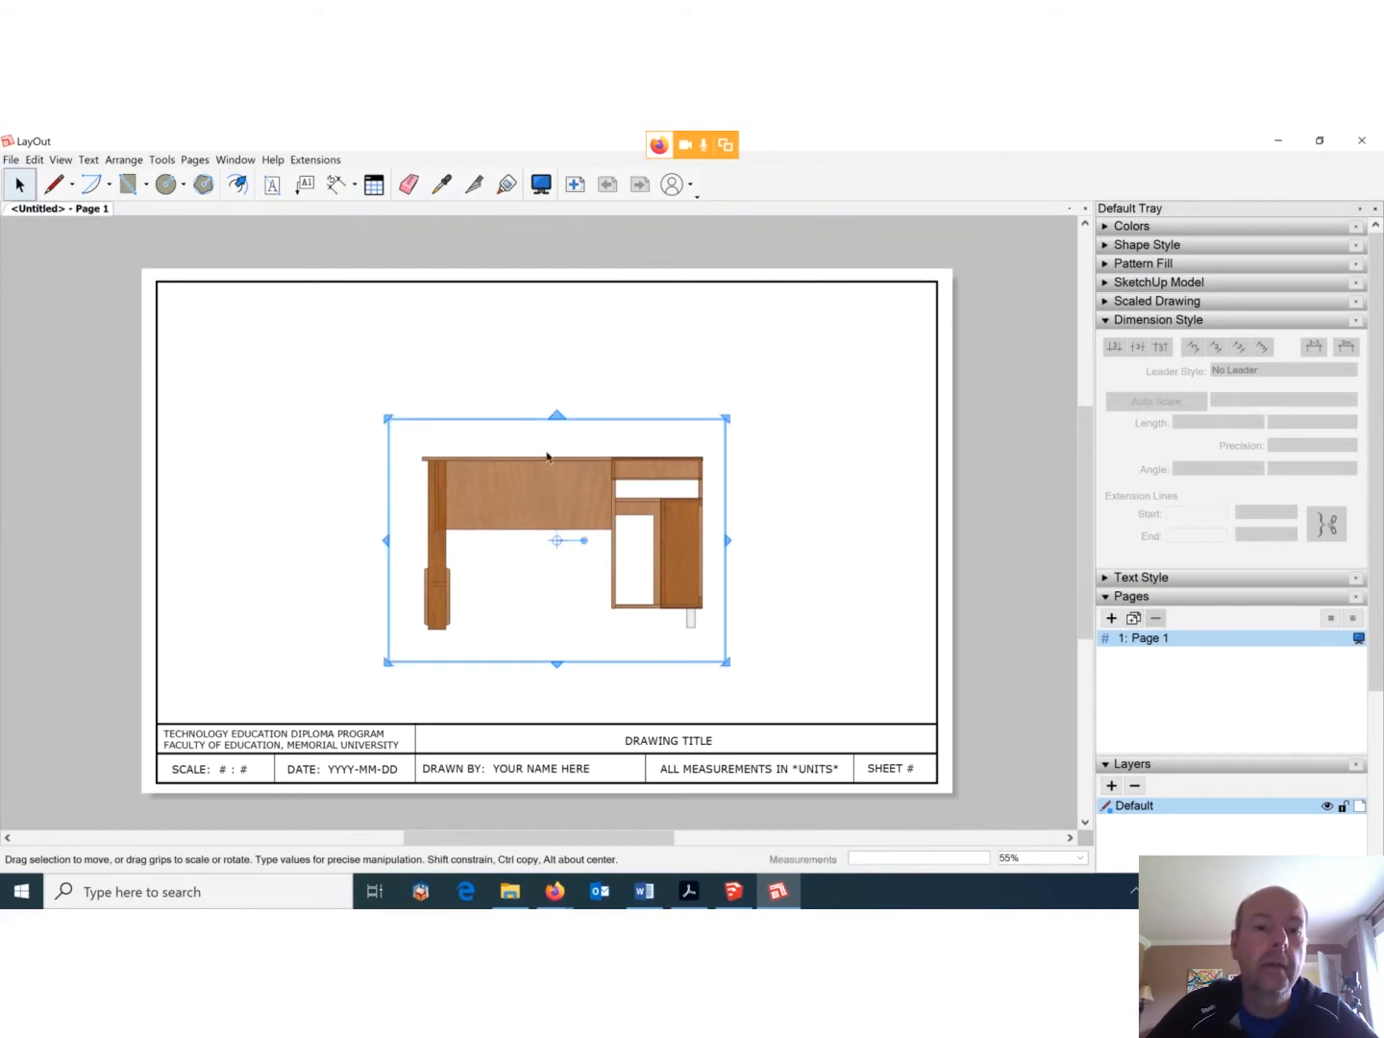
{"action": "left_click_drag", "start_coordinate": [558, 490], "coordinate": [342, 541]}
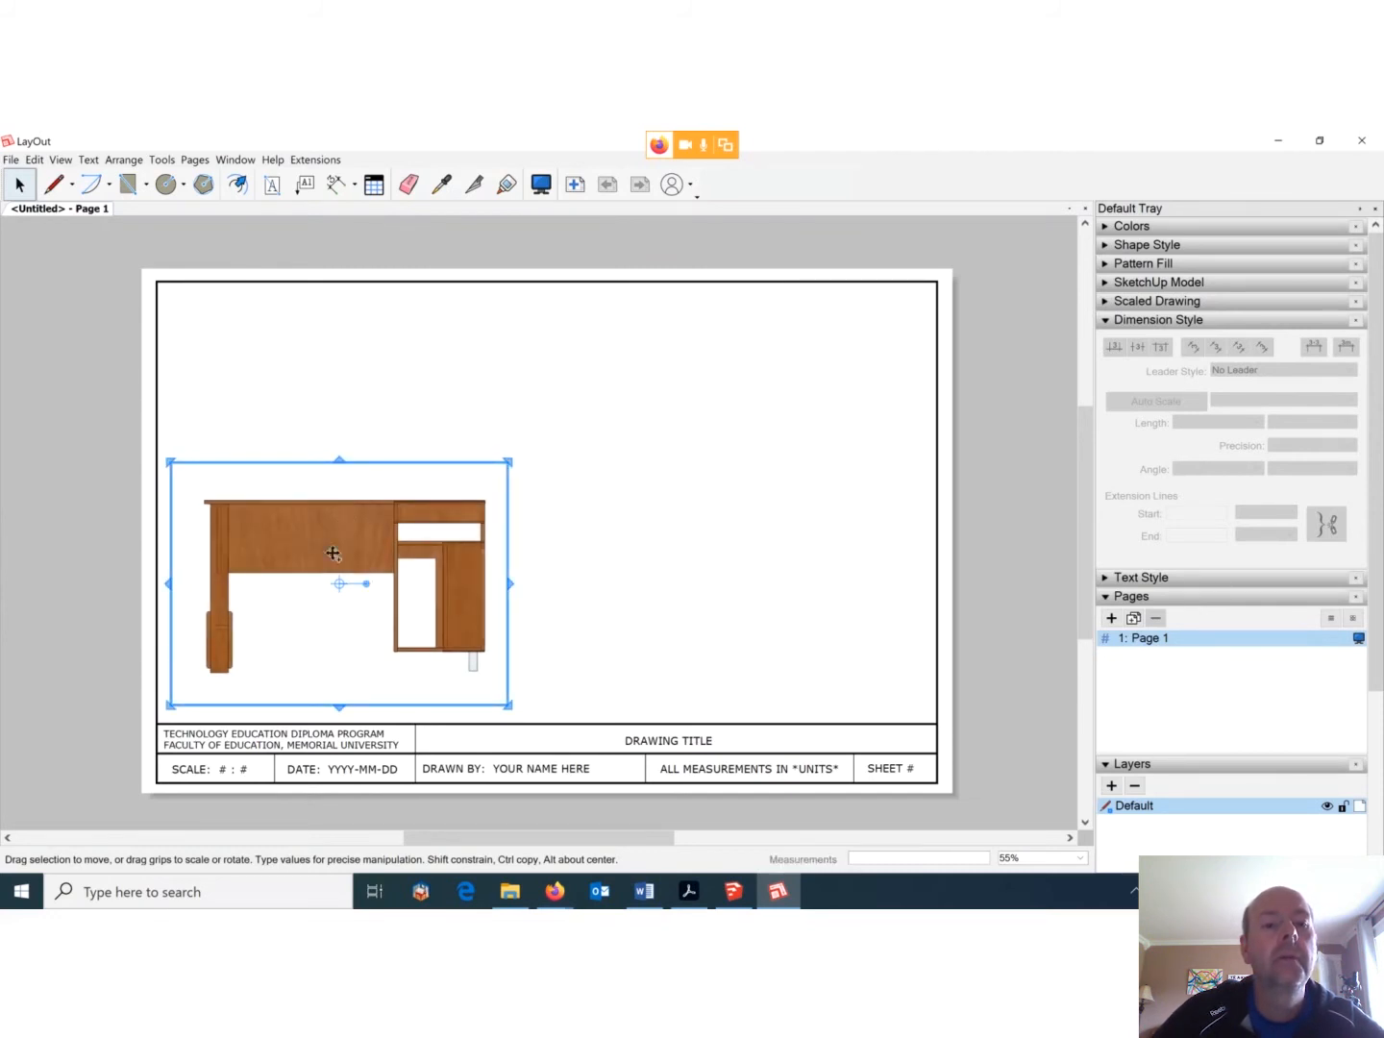
Duplicate the front-view viewport directly above the original, in the upper-left part of the sheet.
{"action": "left_click_drag", "start_coordinate": [333, 553], "coordinate": [343, 330]}
{"action": "key", "text": "ctrl+z"}
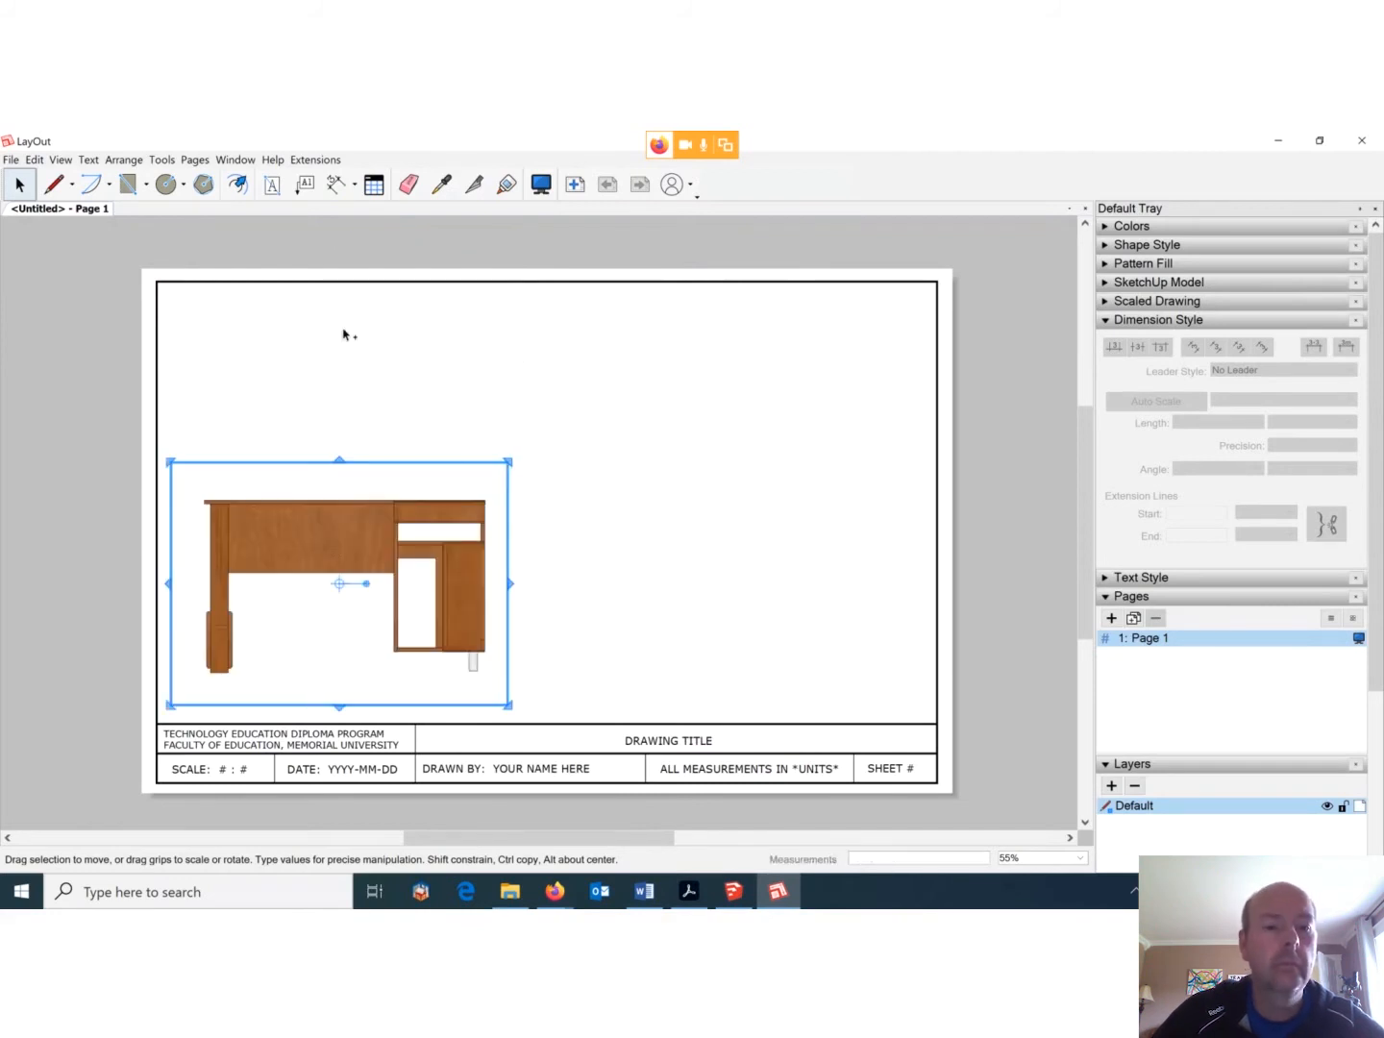
{"action": "left_click_drag", "start_coordinate": [350, 538], "coordinate": [343, 353]}
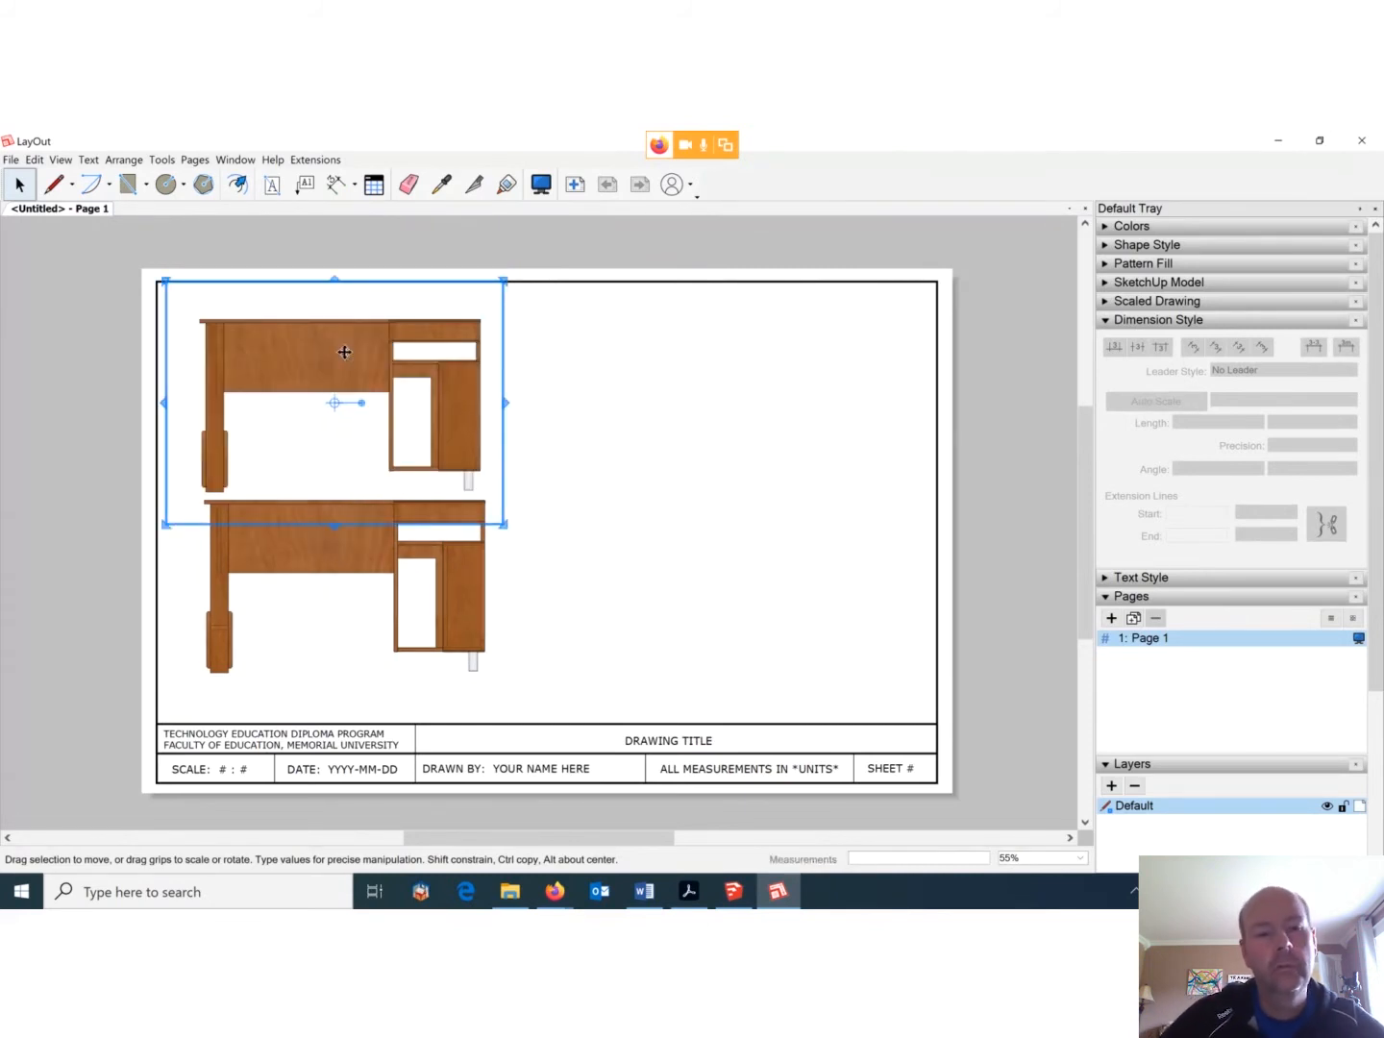
Separate the stray front-view copy overlapping the lower viewport and delete it.
{"action": "left_click", "coordinate": [313, 549]}
{"action": "left_click_drag", "start_coordinate": [317, 545], "coordinate": [315, 573]}
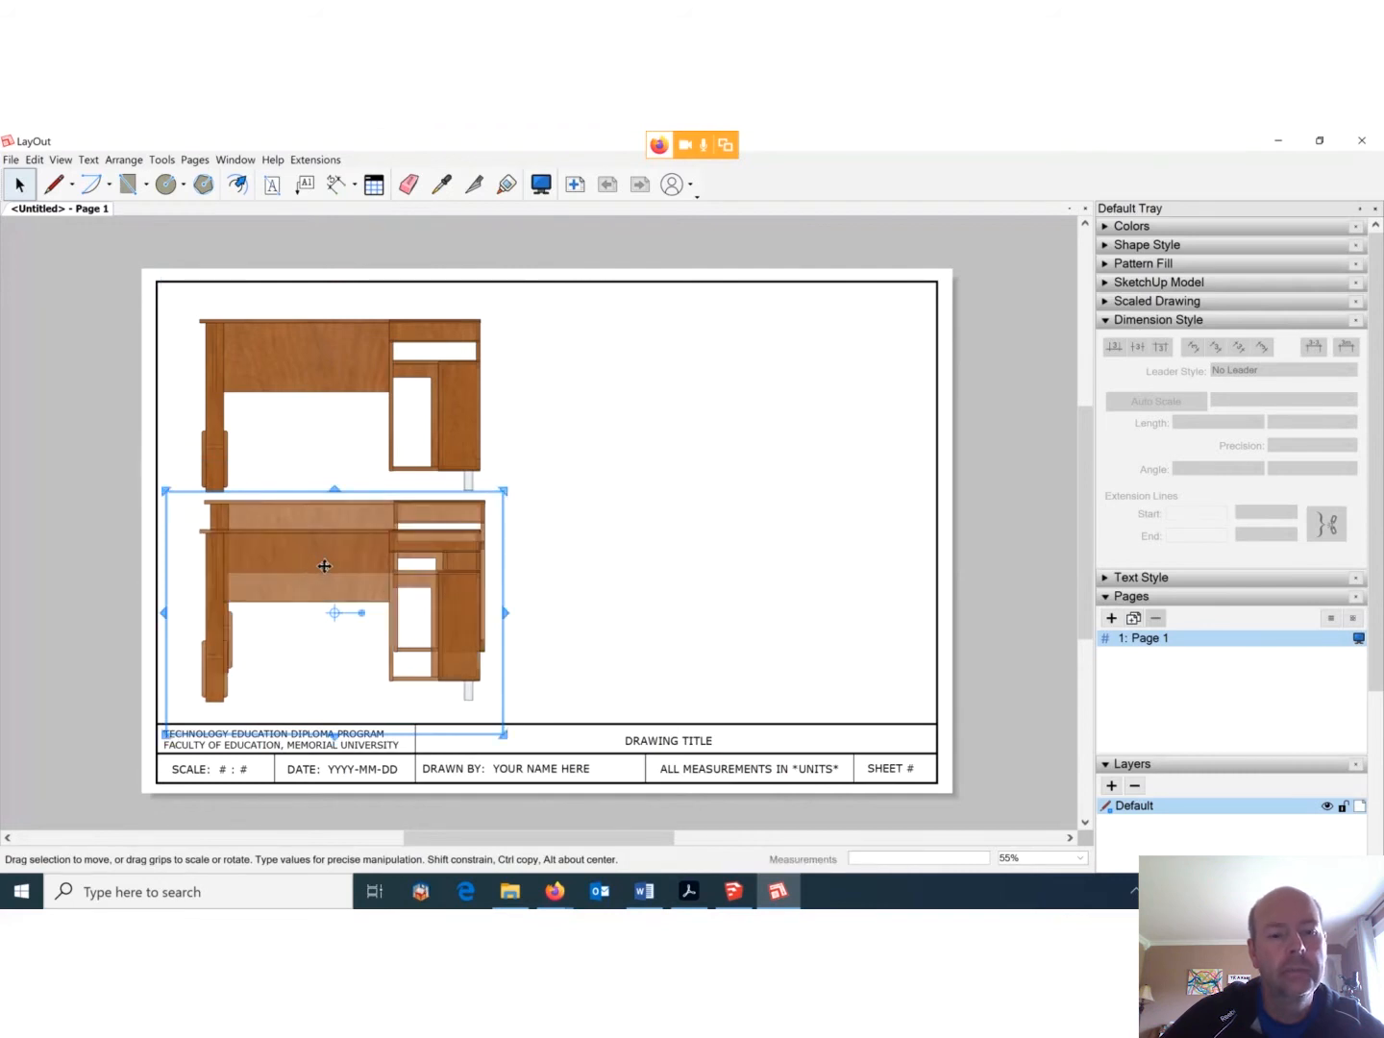
{"action": "left_click", "coordinate": [556, 515]}
{"action": "left_click", "coordinate": [398, 547]}
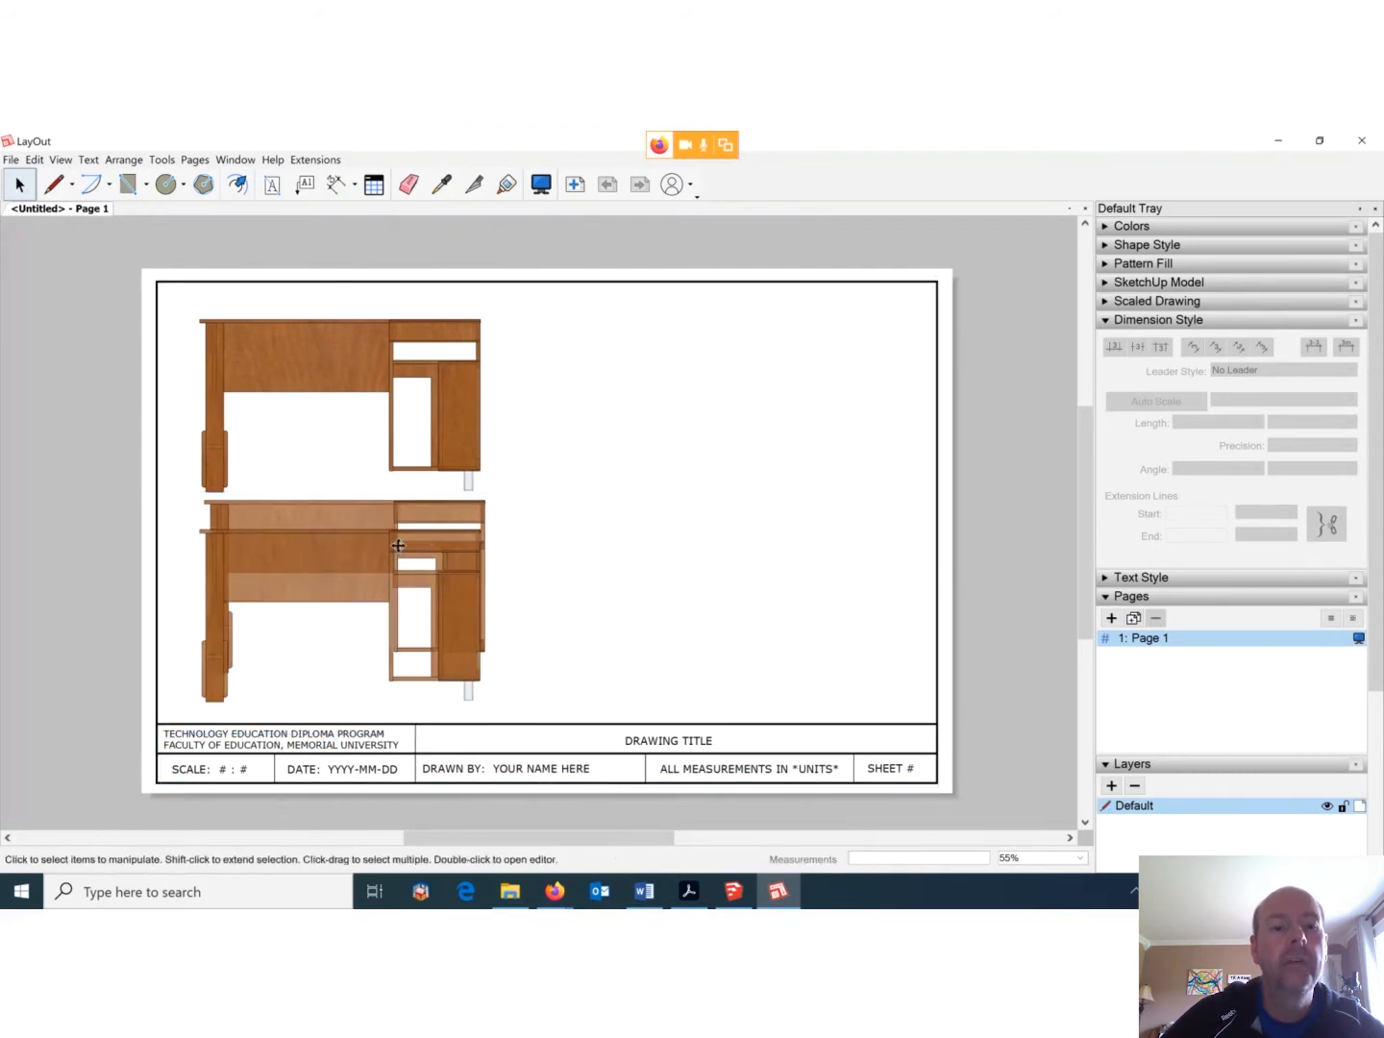
{"action": "key", "text": "Delete"}
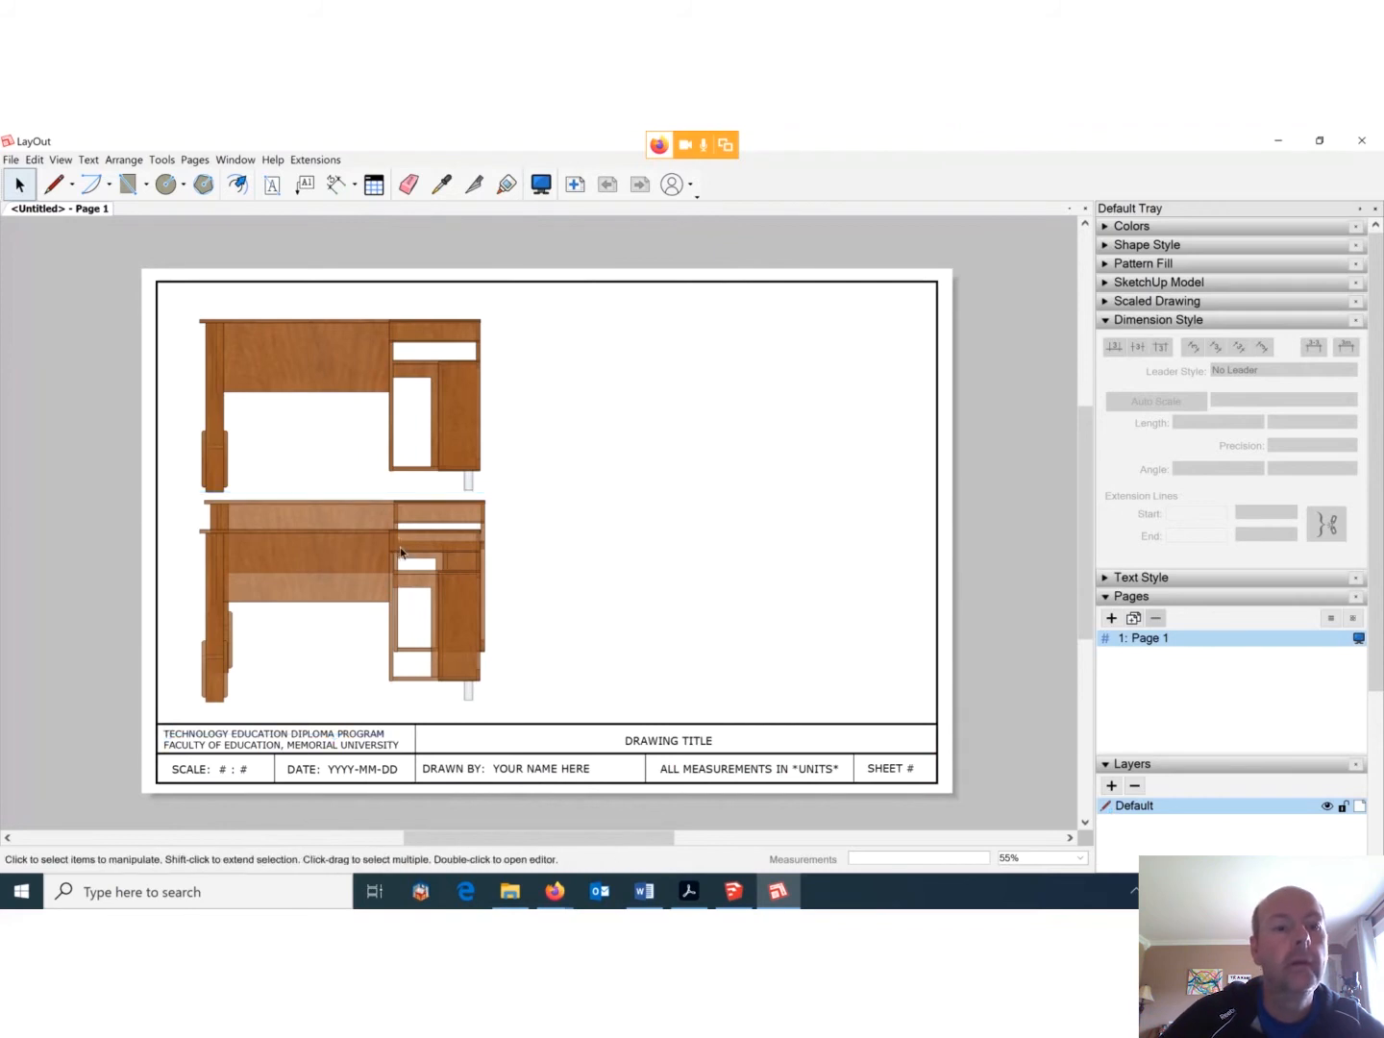
Move the lower front-view viewport down so the desk sits just above the title block, clear of the upper view.
{"action": "left_click", "coordinate": [344, 523]}
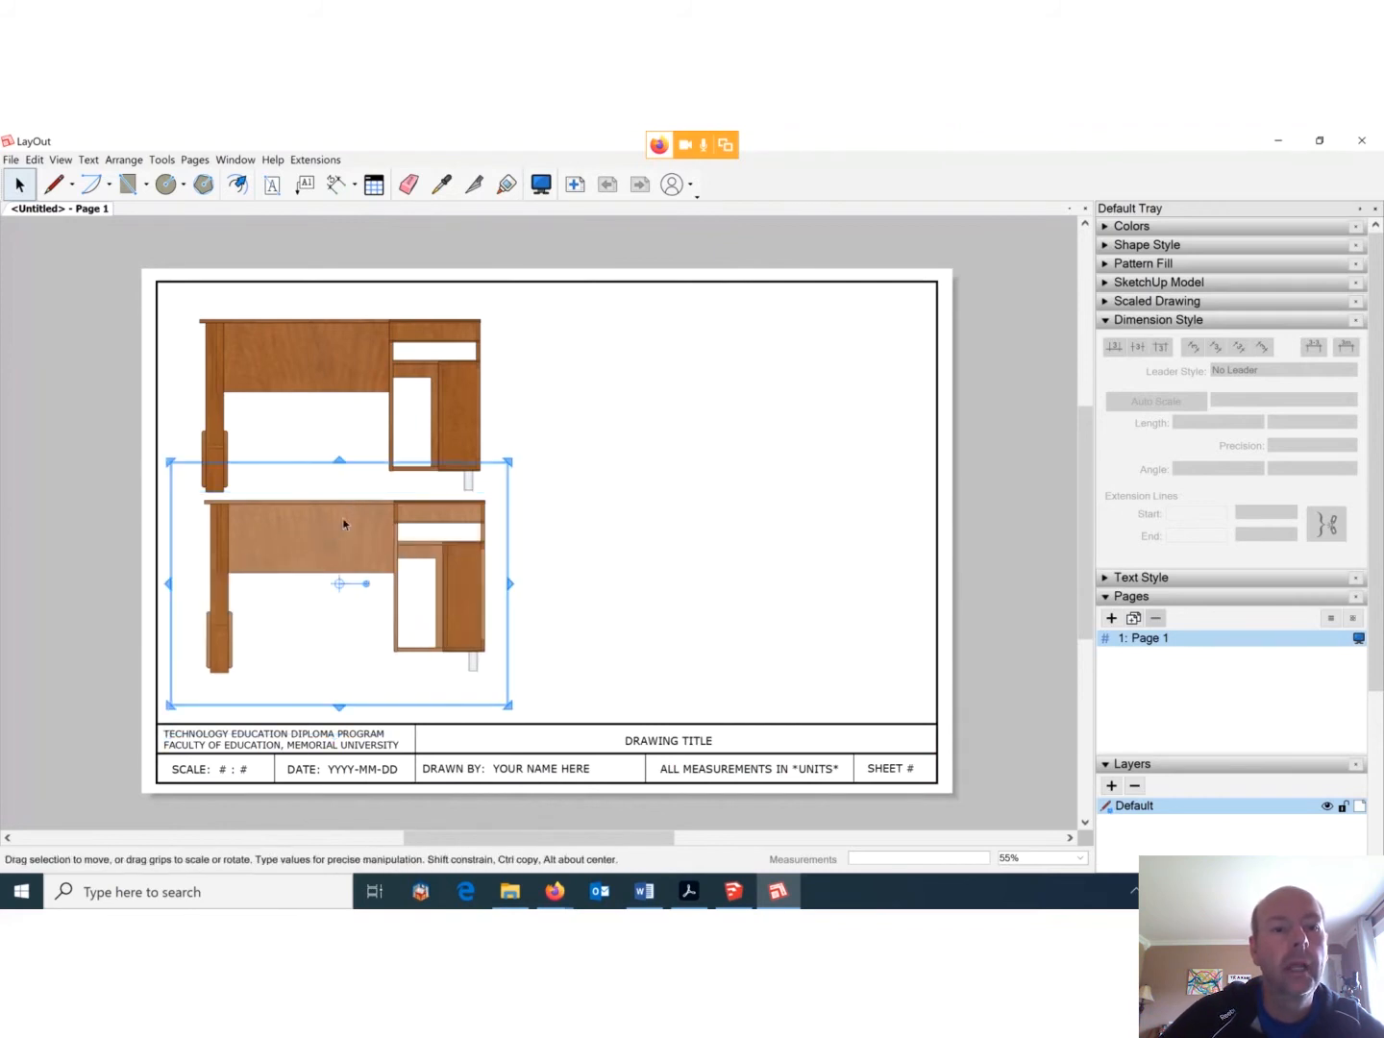
{"action": "left_click_drag", "start_coordinate": [333, 526], "coordinate": [336, 558]}
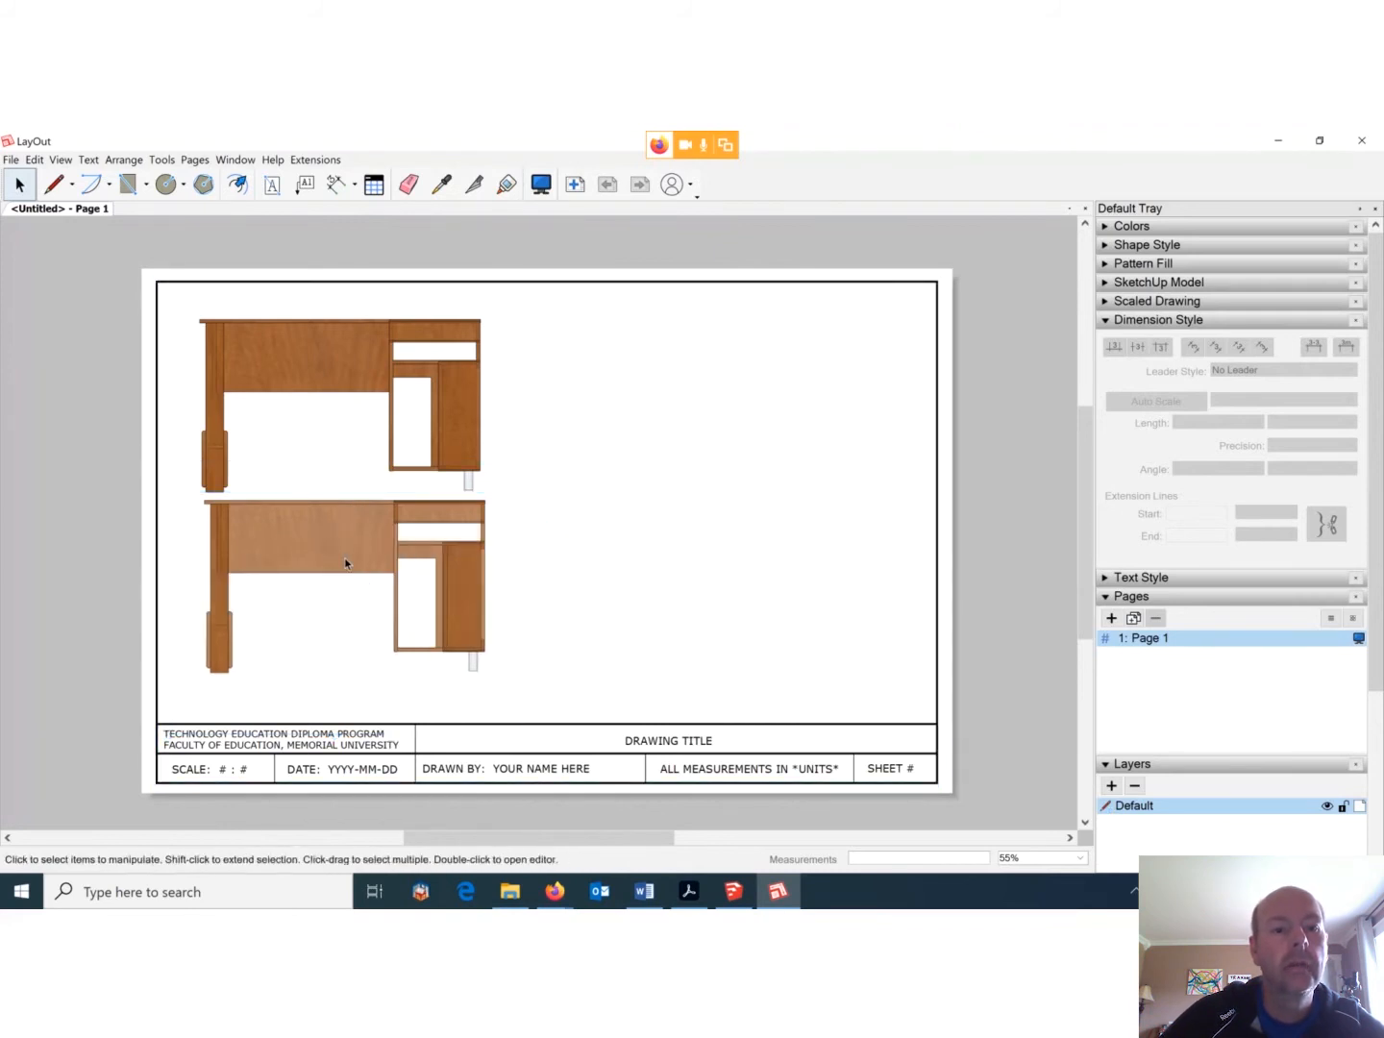
{"action": "left_click", "coordinate": [418, 514]}
{"action": "key", "text": "ctrl+z"}
{"action": "key", "text": "ctrl+z"}
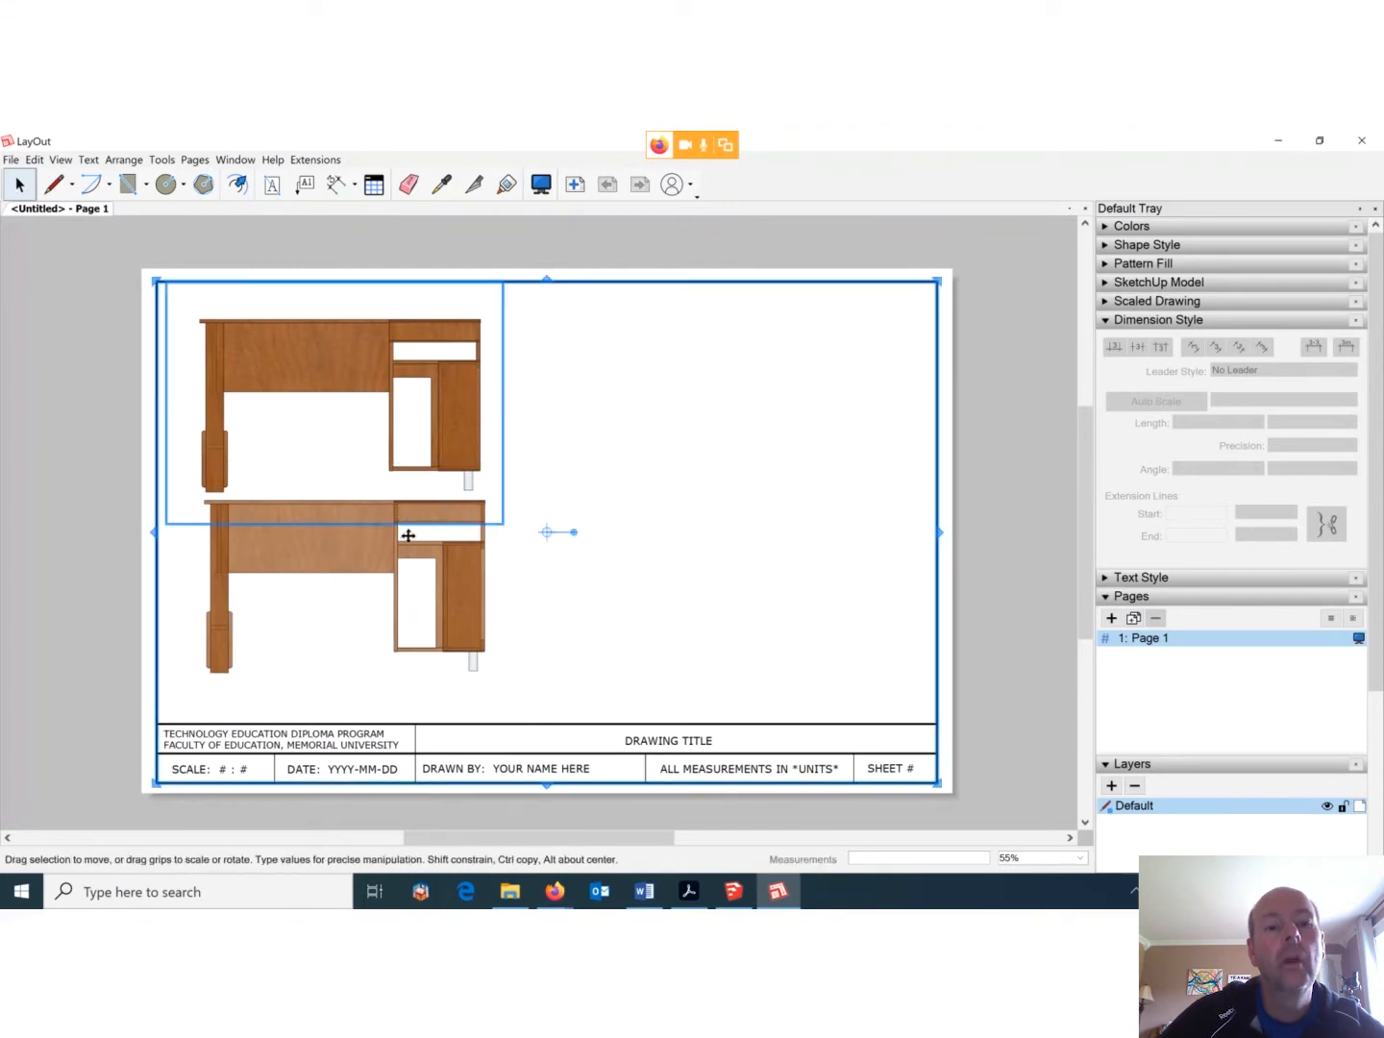
{"action": "left_click", "coordinate": [399, 542]}
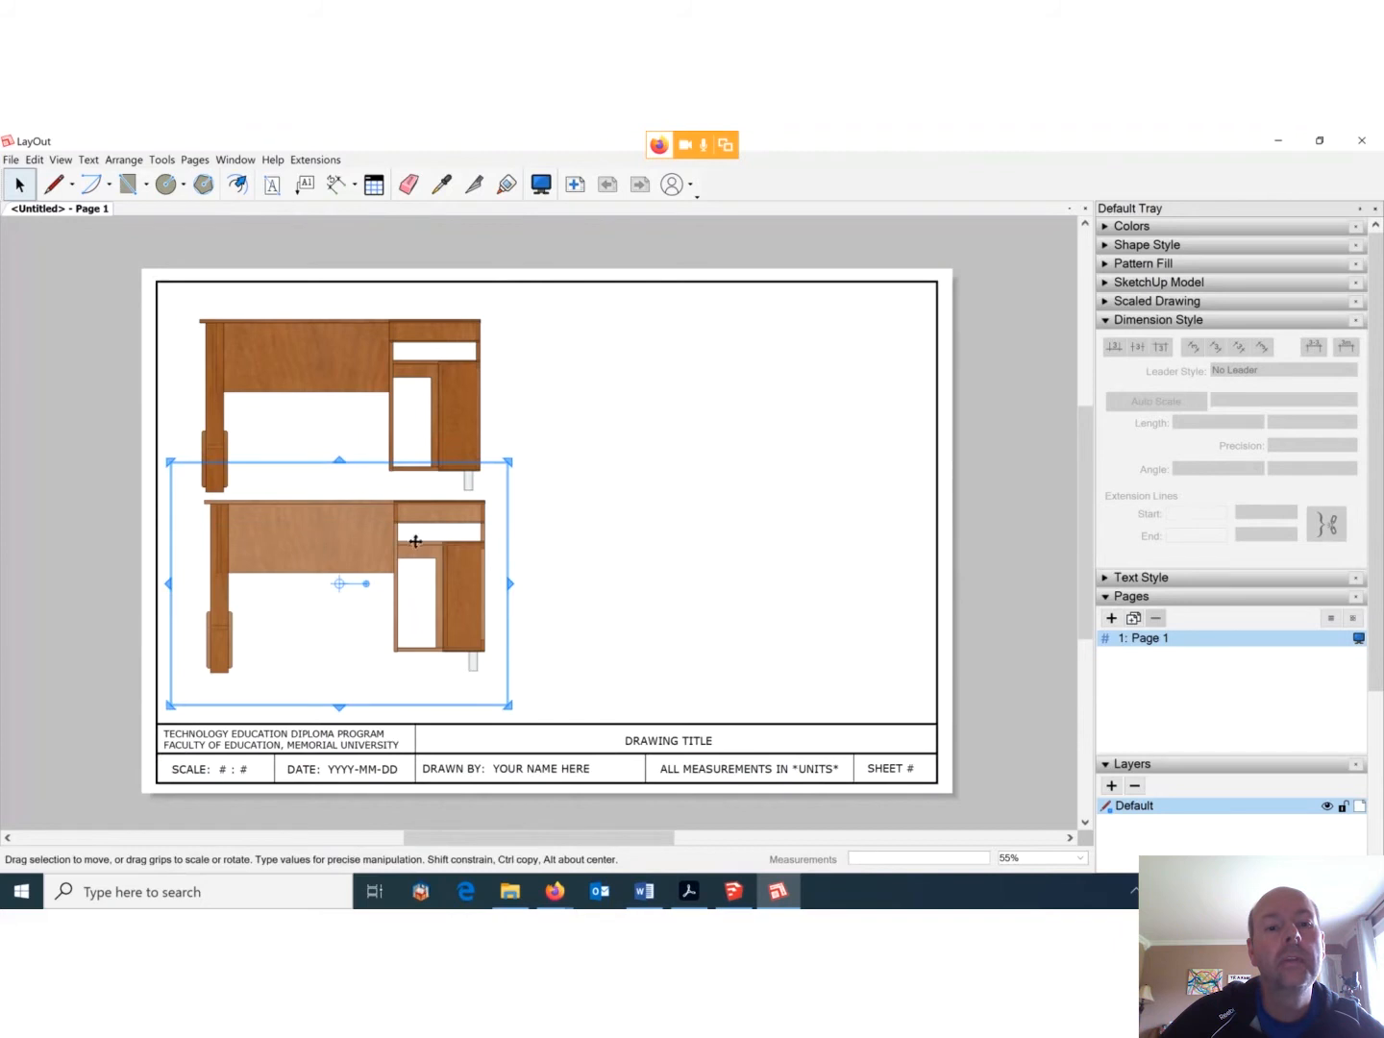
{"action": "left_click_drag", "start_coordinate": [409, 546], "coordinate": [414, 575]}
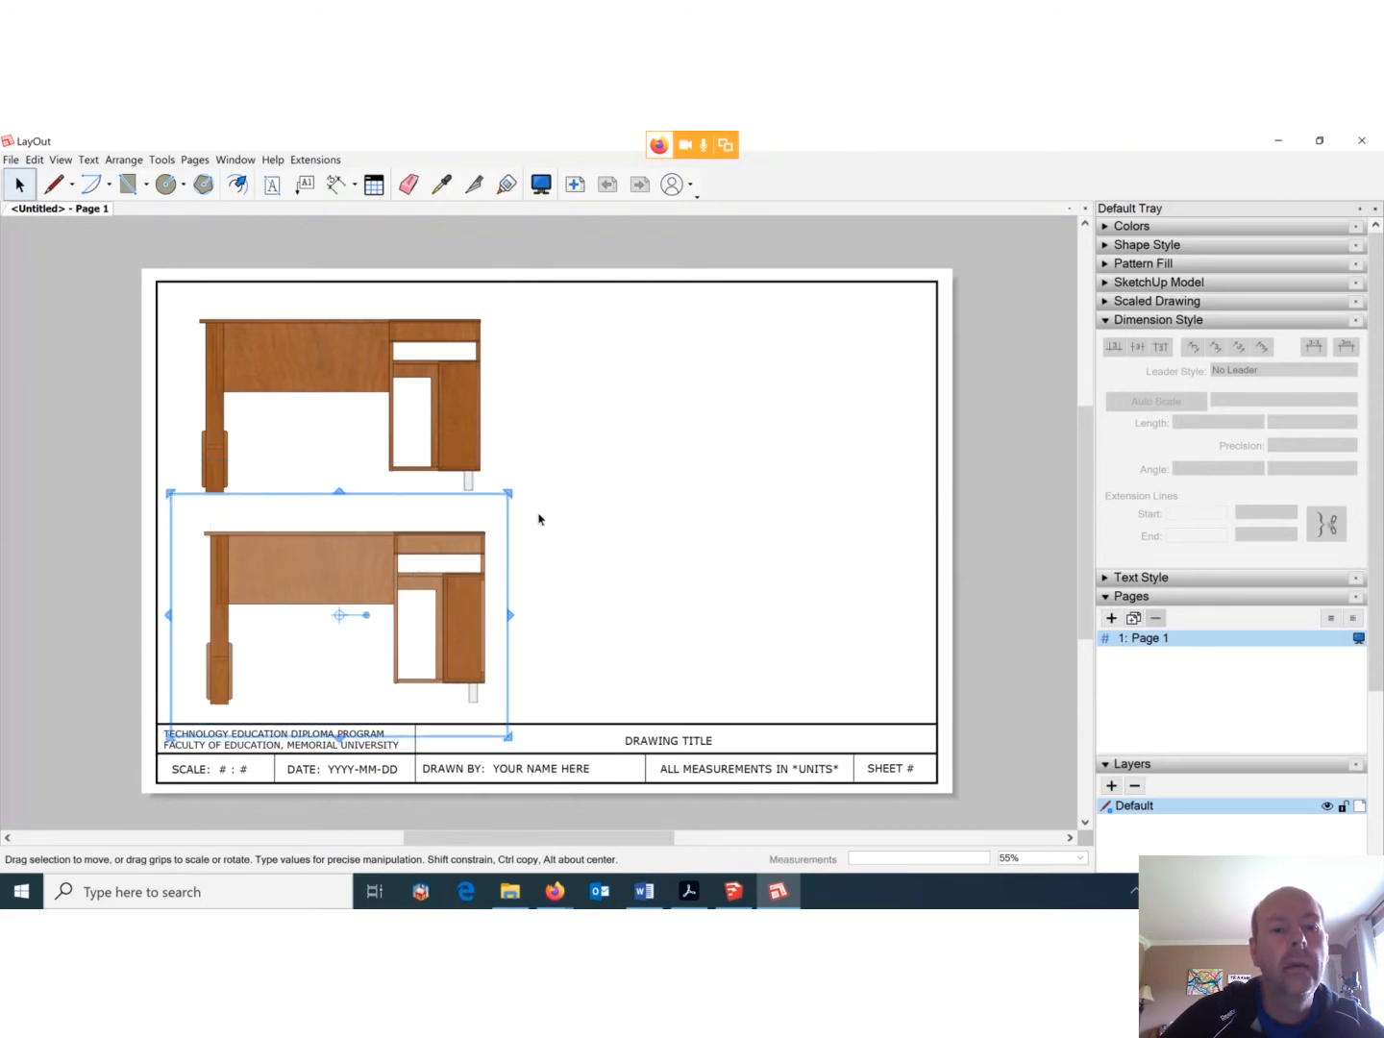
{"action": "left_click", "coordinate": [542, 514]}
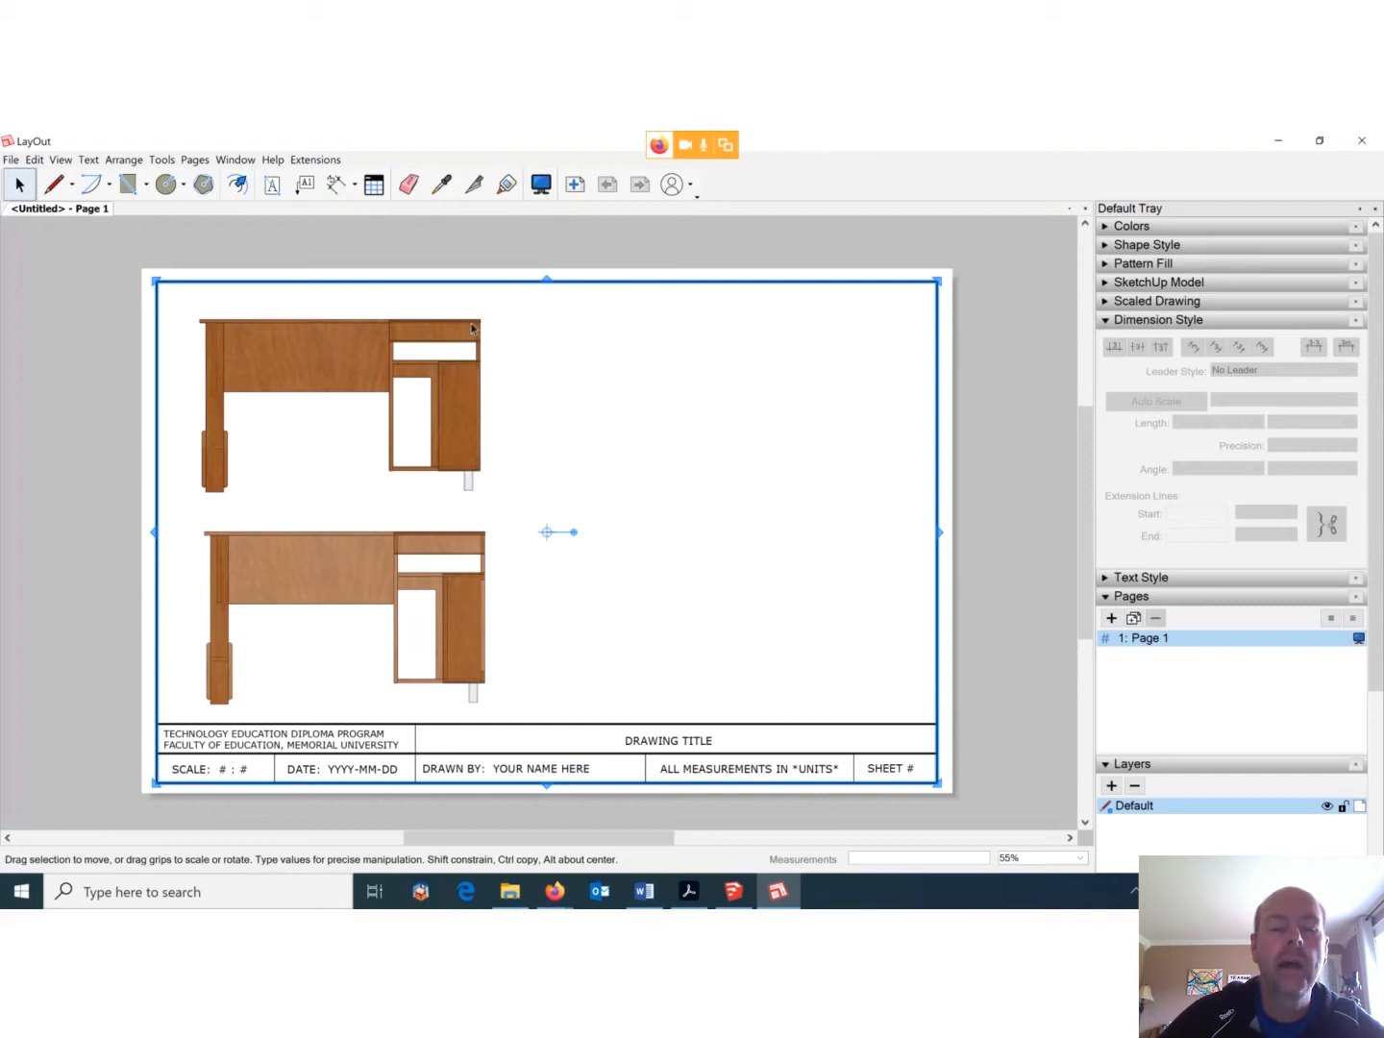
Change the upper desk viewport to the Top standard view and delete the leftover front-view copy overlapping it.
{"action": "left_click", "coordinate": [313, 332]}
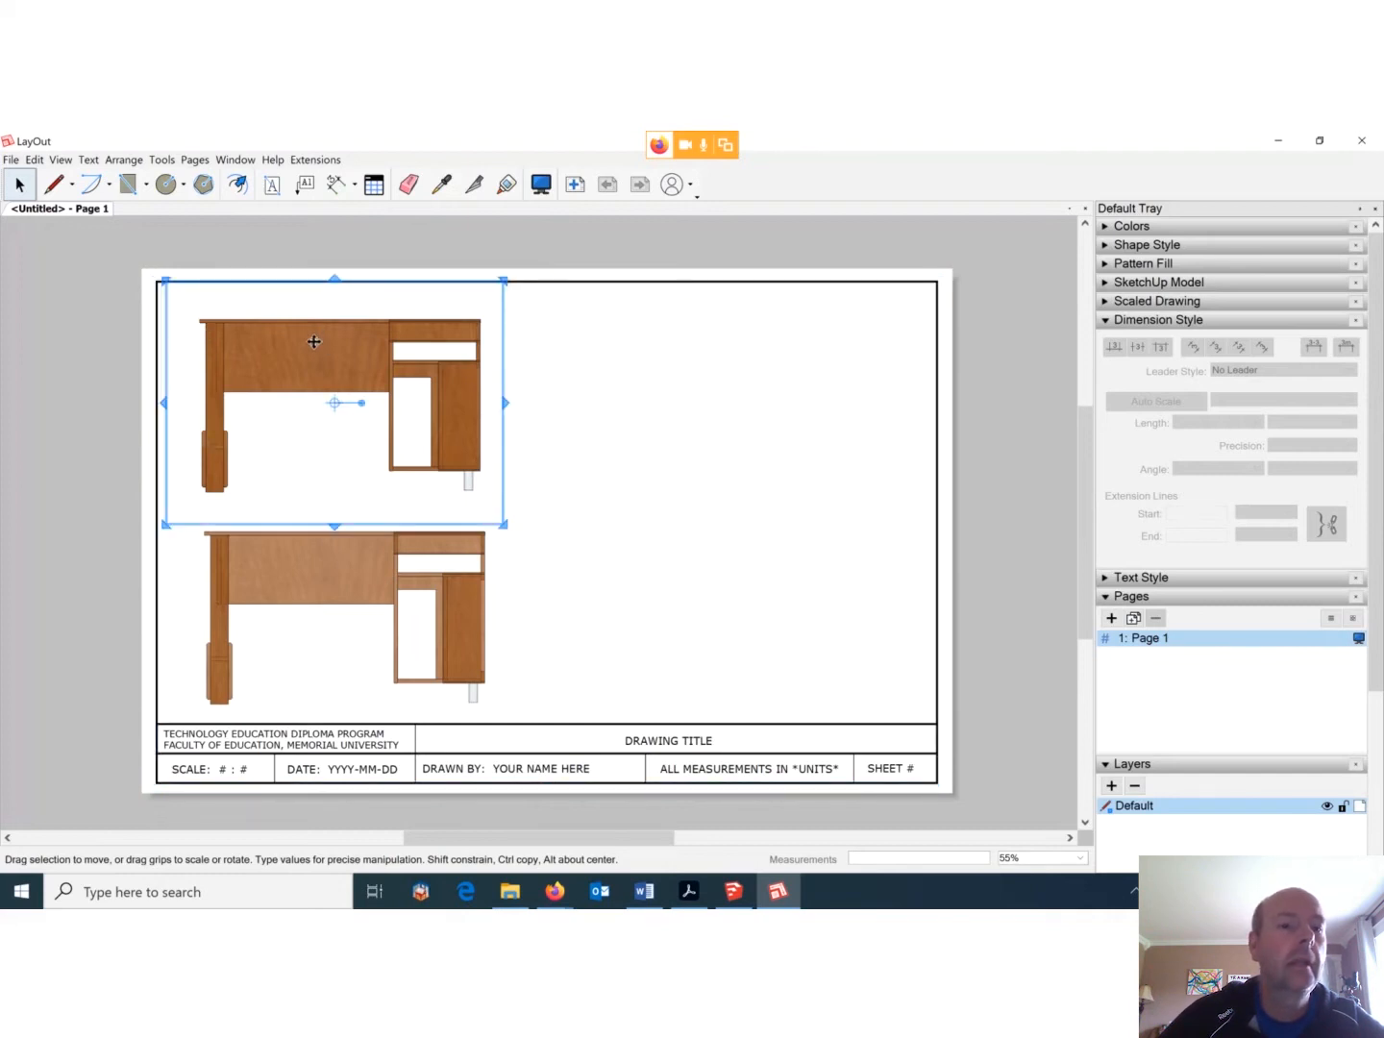
{"action": "right_click", "coordinate": [318, 348]}
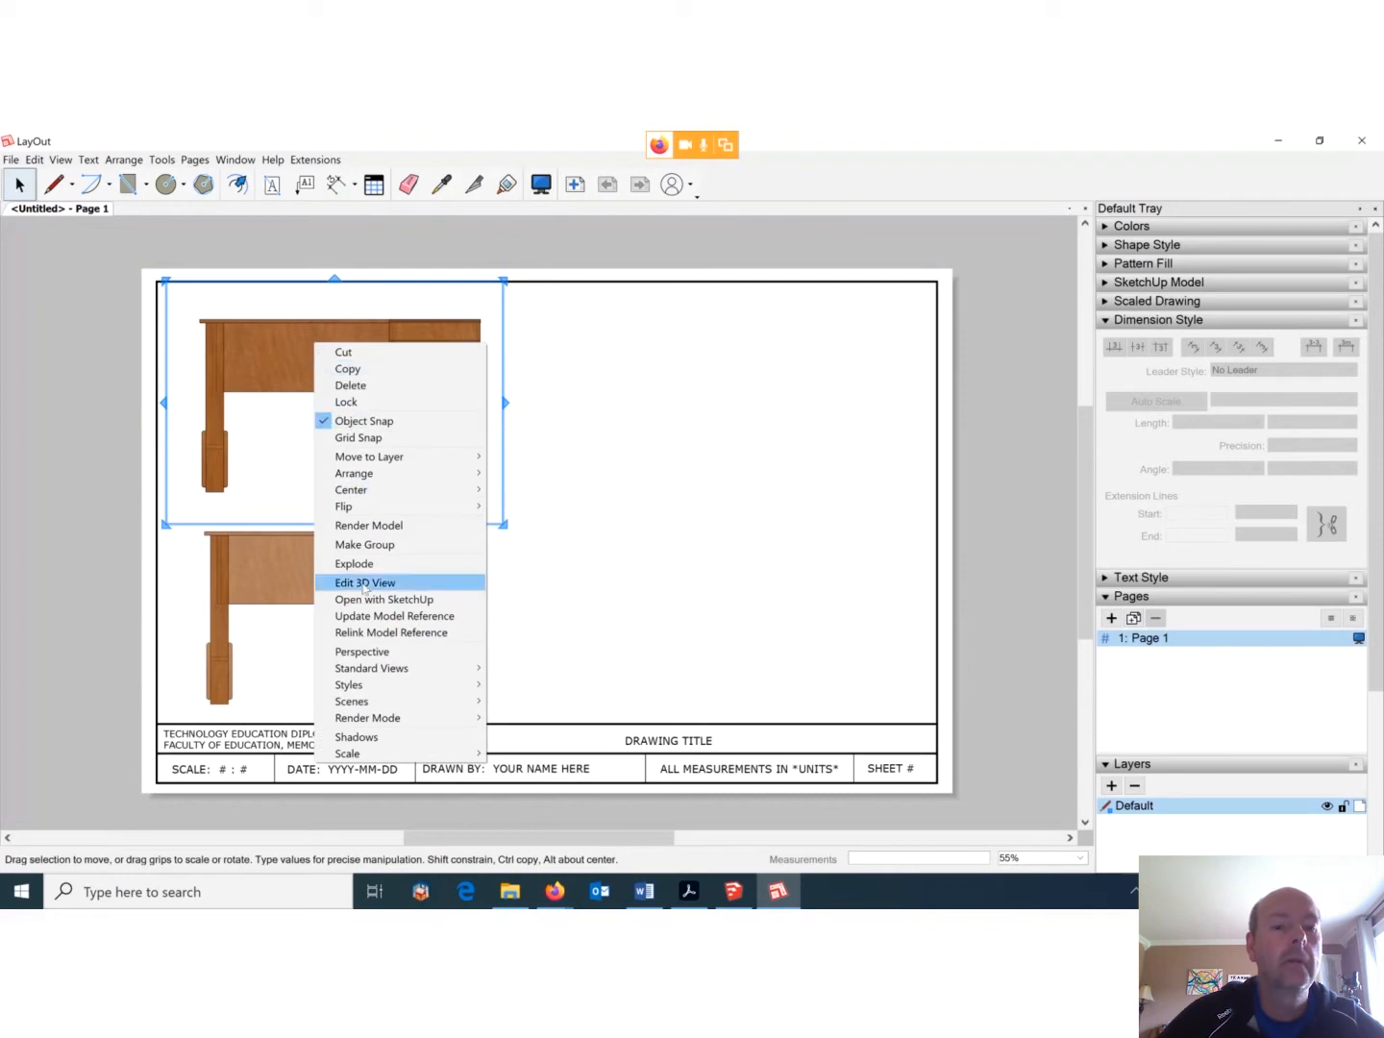
{"action": "mouse_move", "coordinate": [389, 679]}
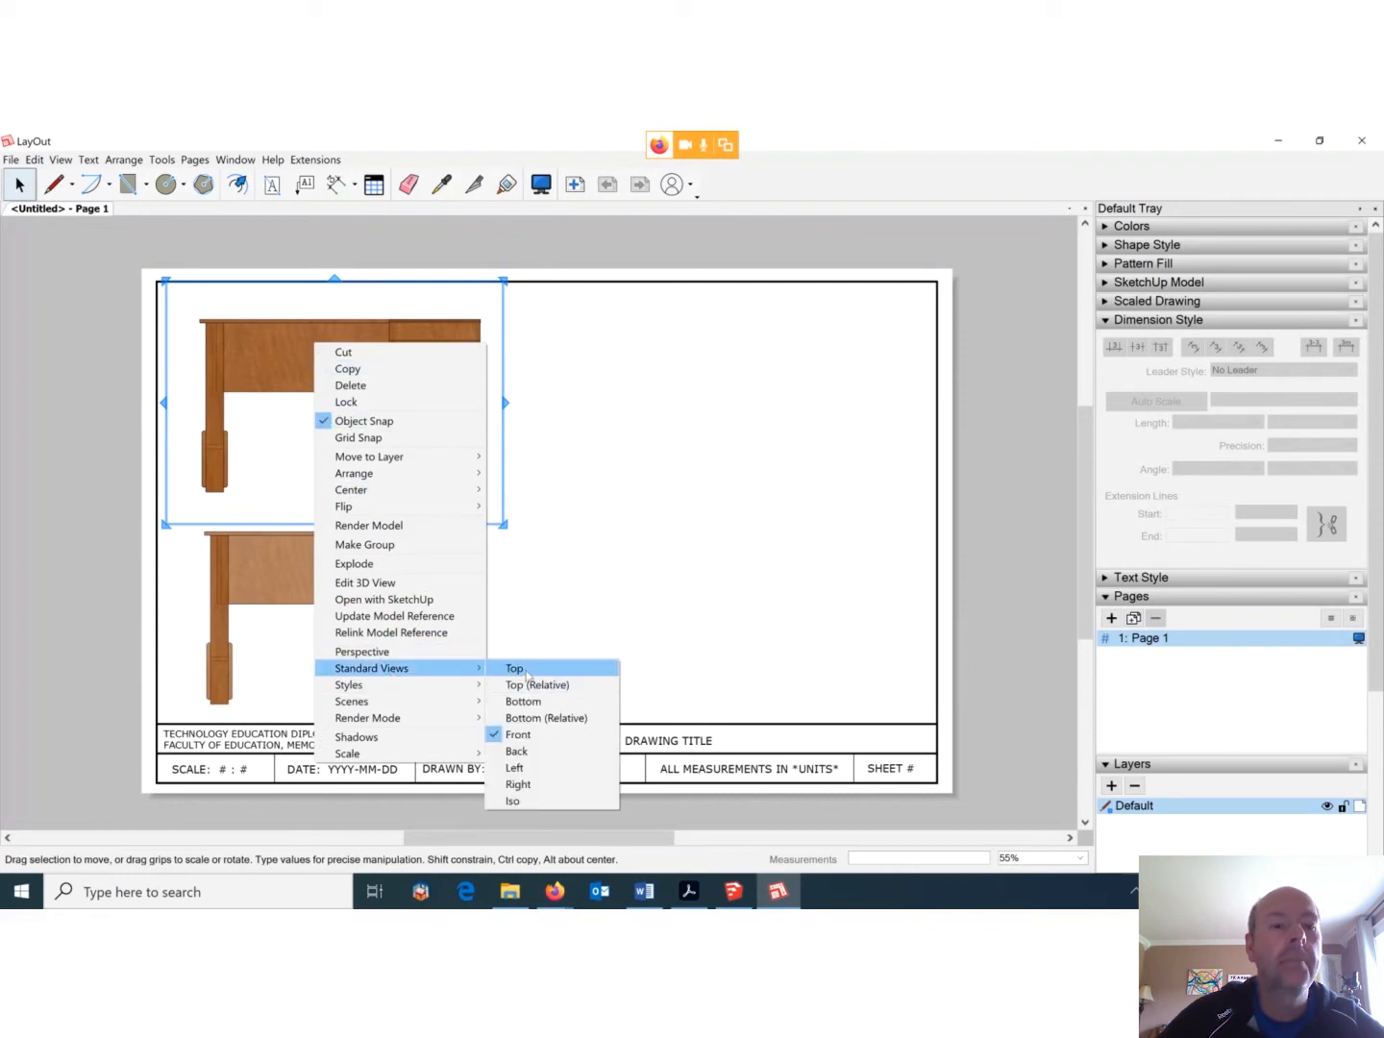
{"action": "left_click", "coordinate": [527, 670]}
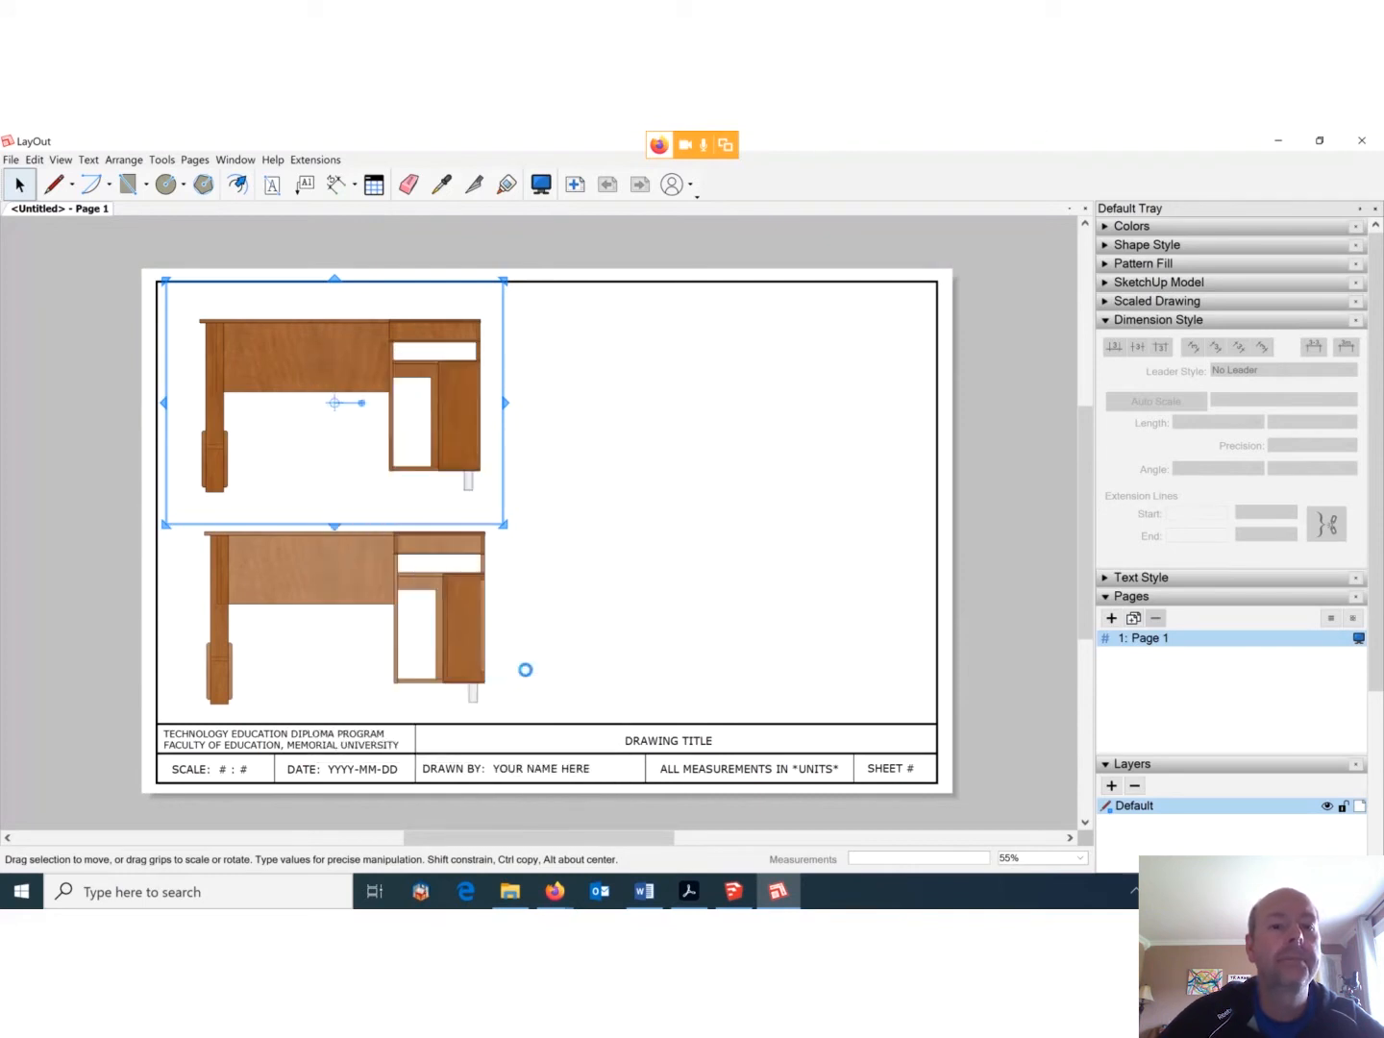
{"action": "left_click", "coordinate": [369, 326]}
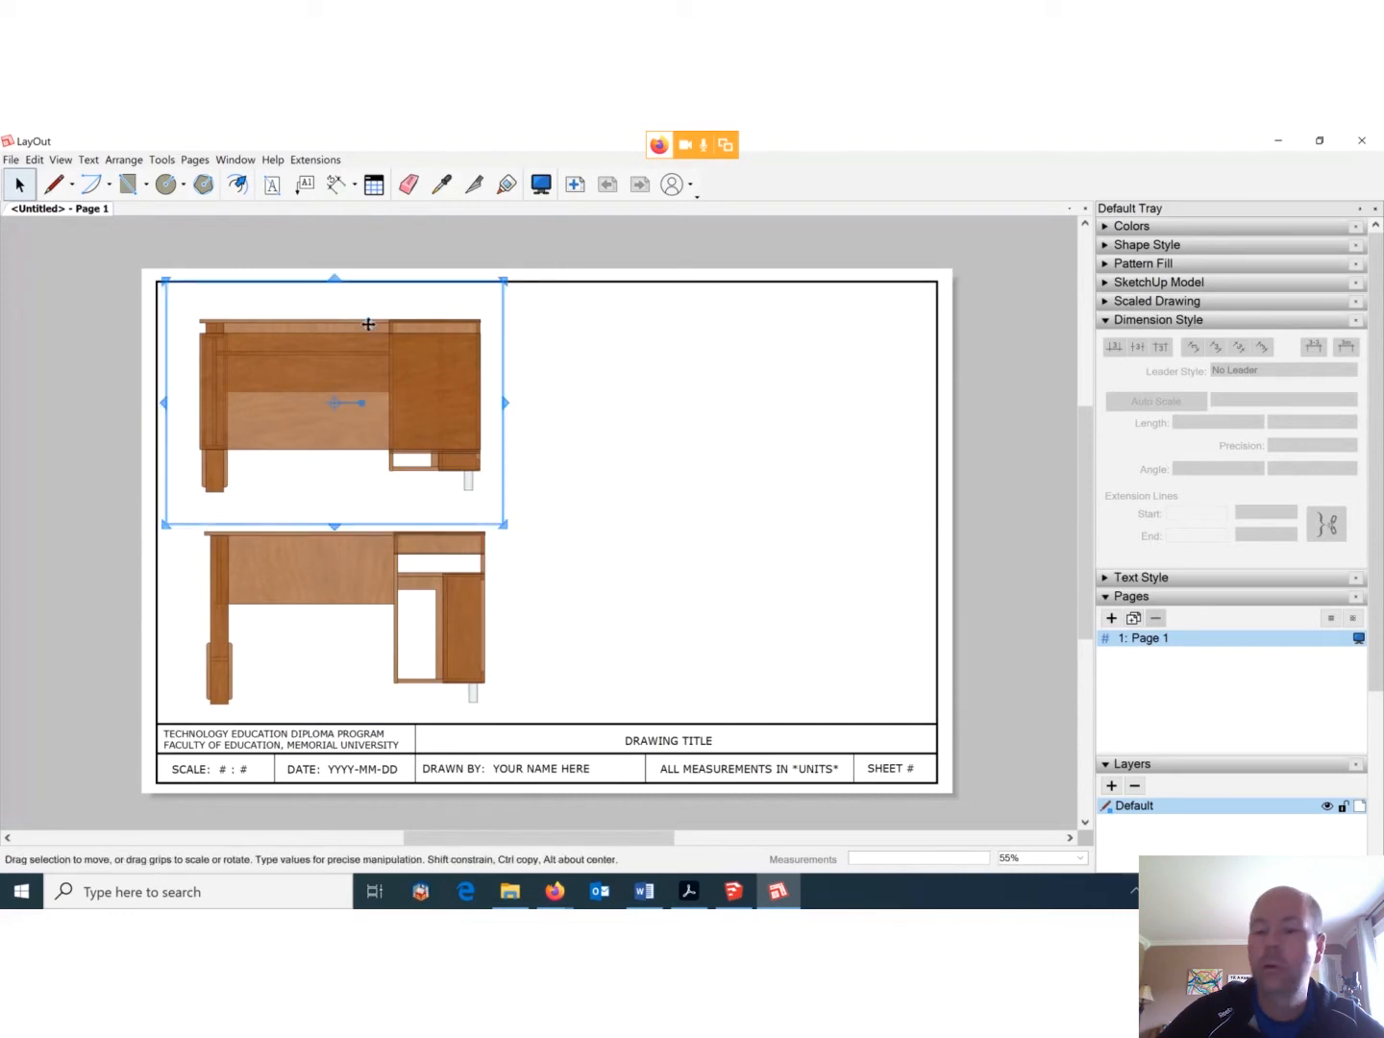
{"action": "key", "text": "Delete"}
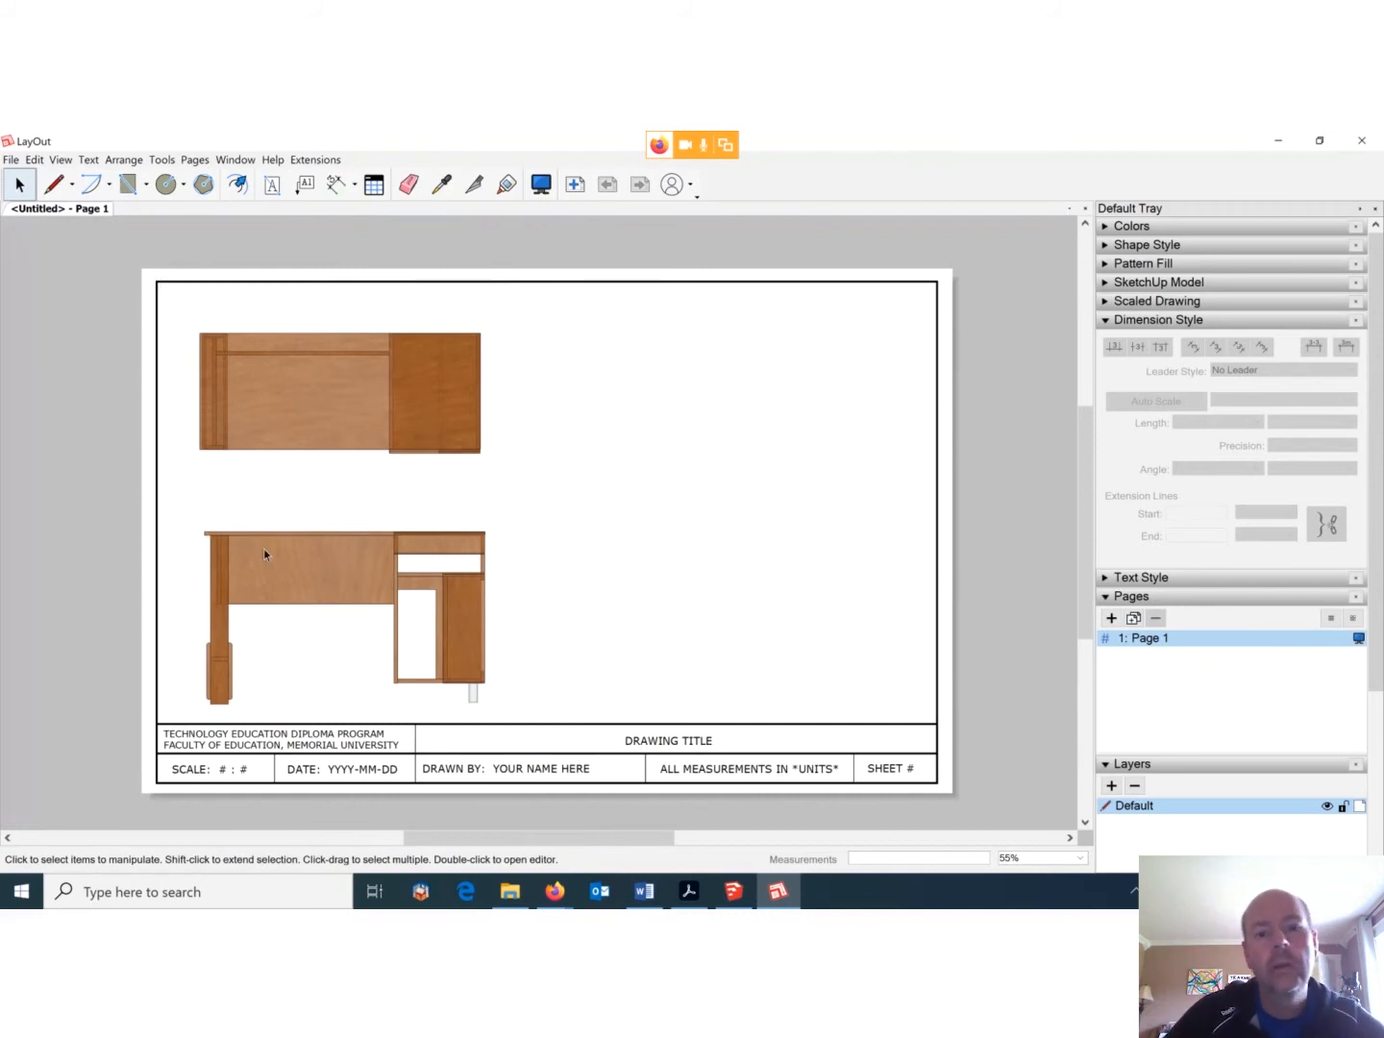
Shift the top-view viewport slightly to the right so its edges line up with the front view below.
{"action": "left_click", "coordinate": [365, 371]}
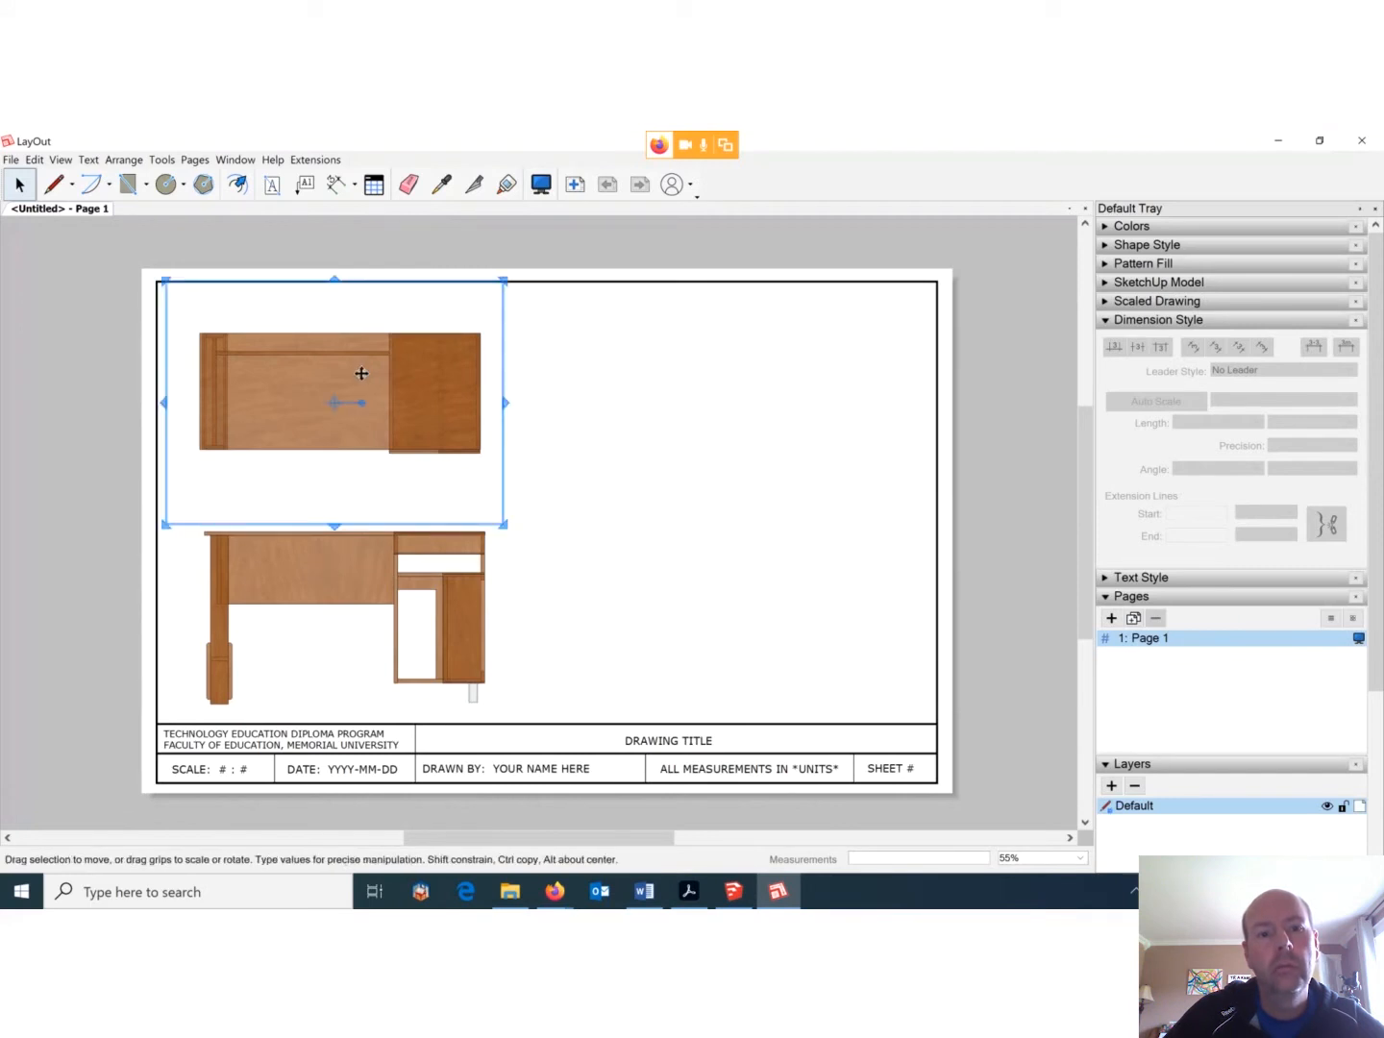
{"action": "left_click_drag", "start_coordinate": [362, 373], "coordinate": [364, 370]}
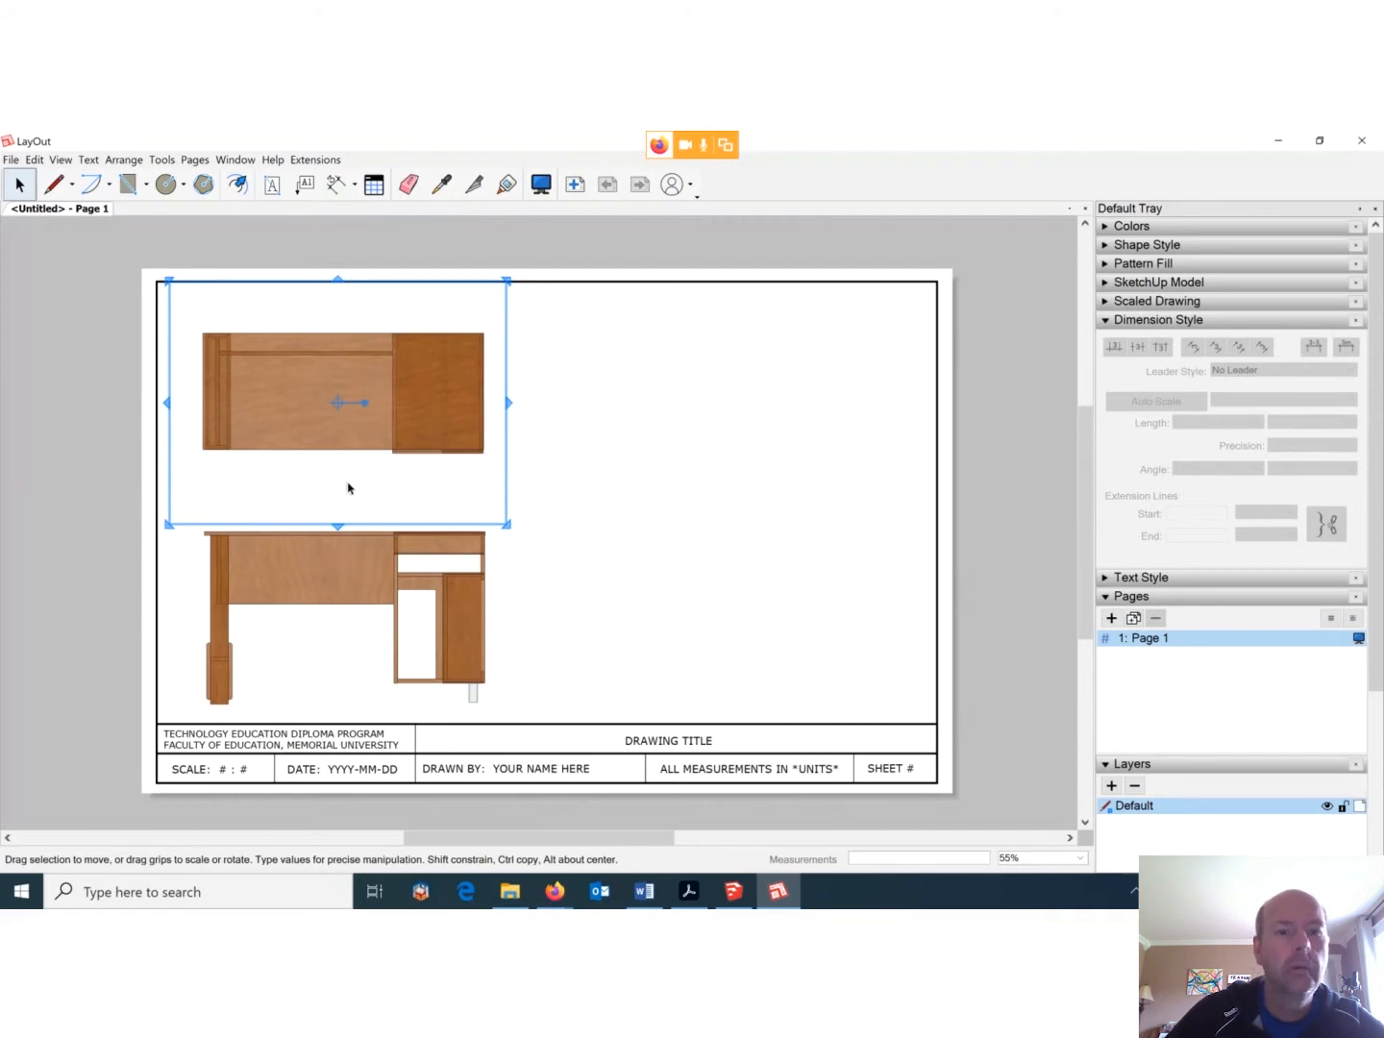
{"action": "left_click", "coordinate": [488, 501]}
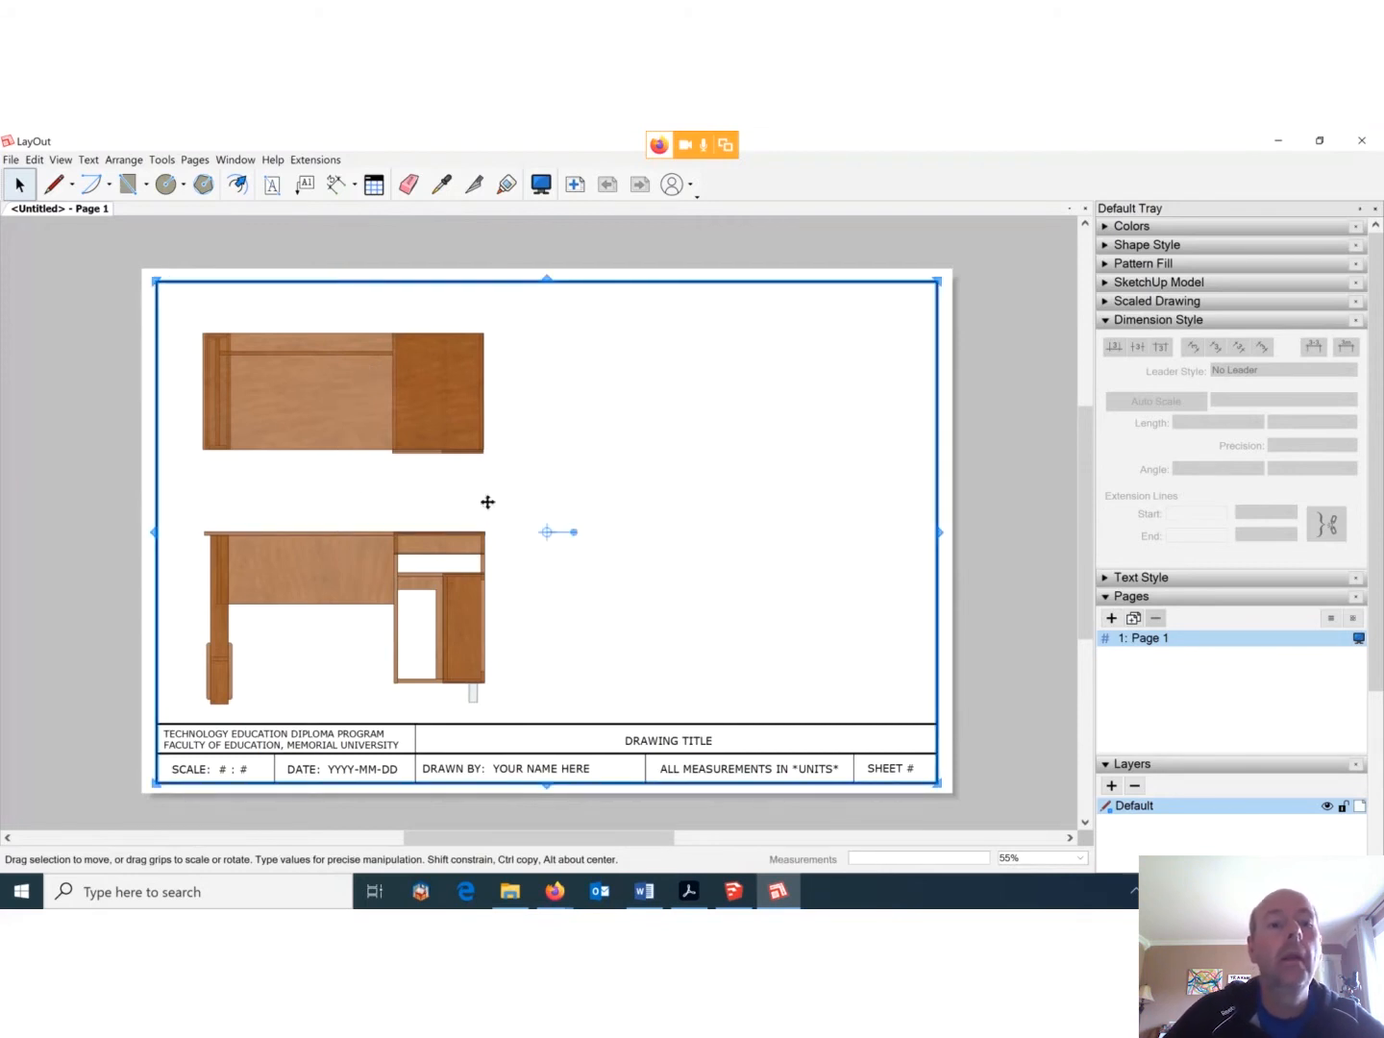
Try to duplicate the front-view viewport horizontally into the sheet's lower-right area.
{"action": "left_click", "coordinate": [358, 558]}
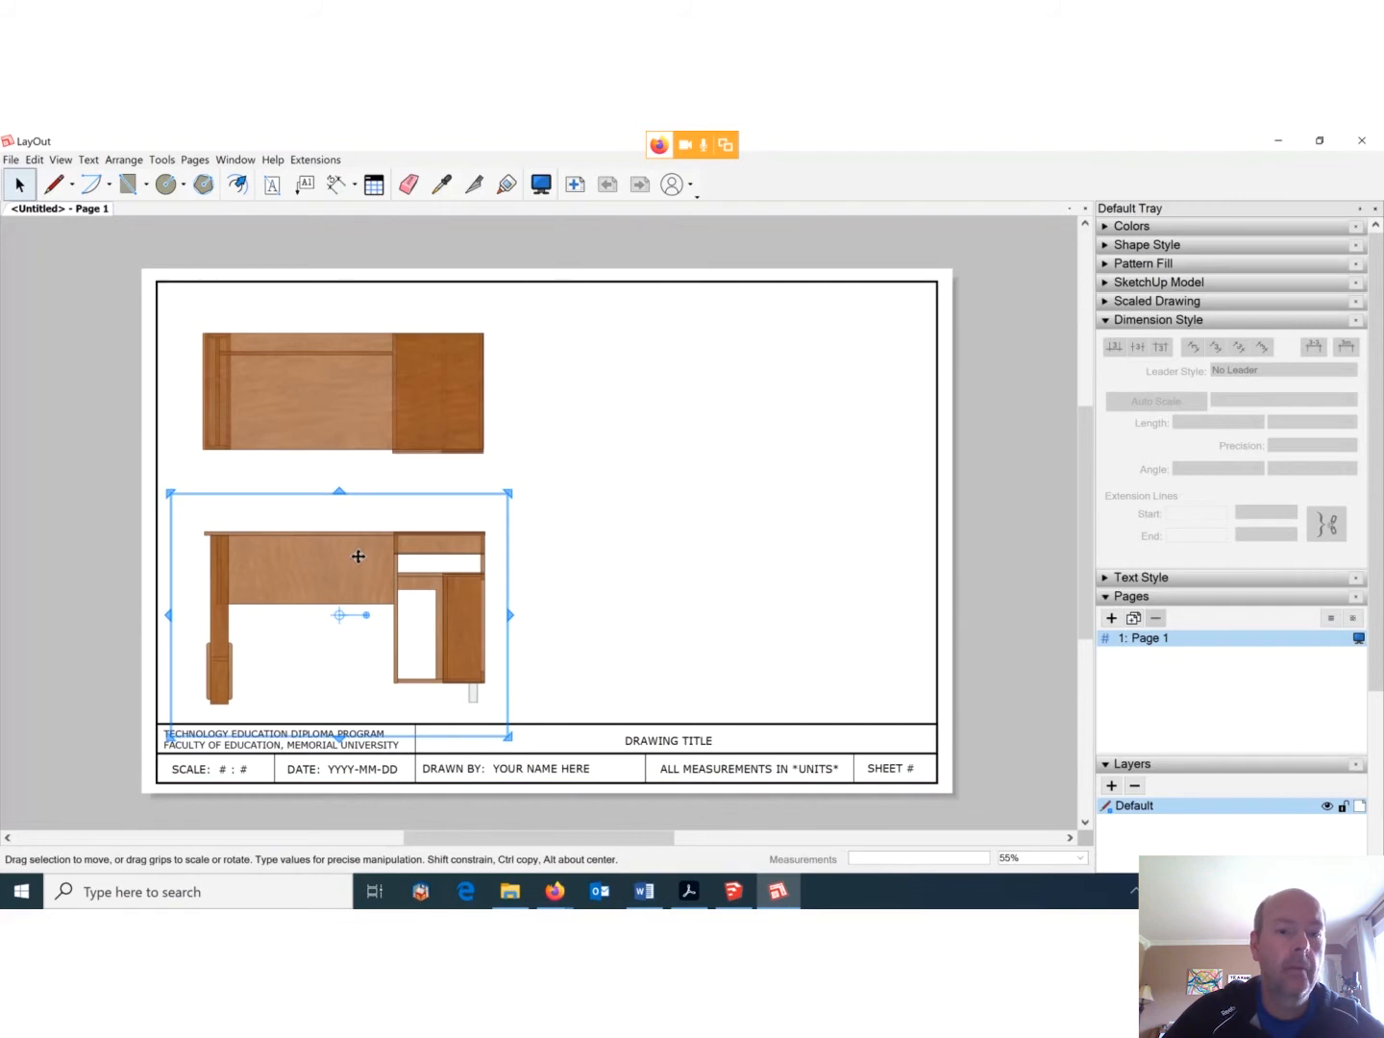
{"action": "left_click_drag", "start_coordinate": [357, 558], "coordinate": [730, 557]}
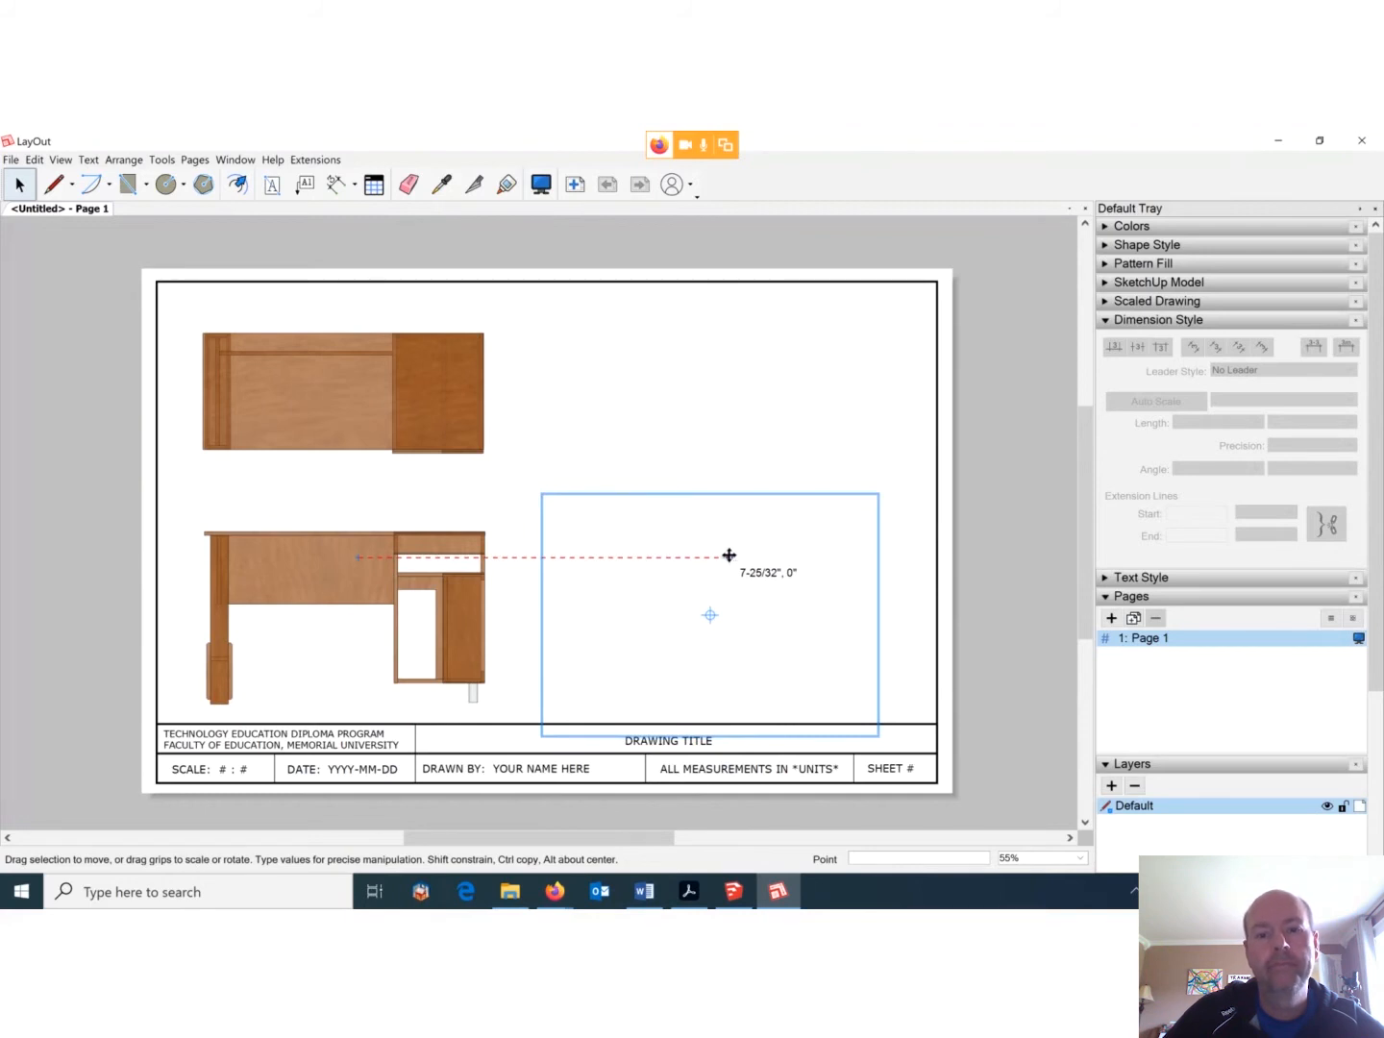
{"action": "left_click_drag", "start_coordinate": [731, 557], "coordinate": [729, 556]}
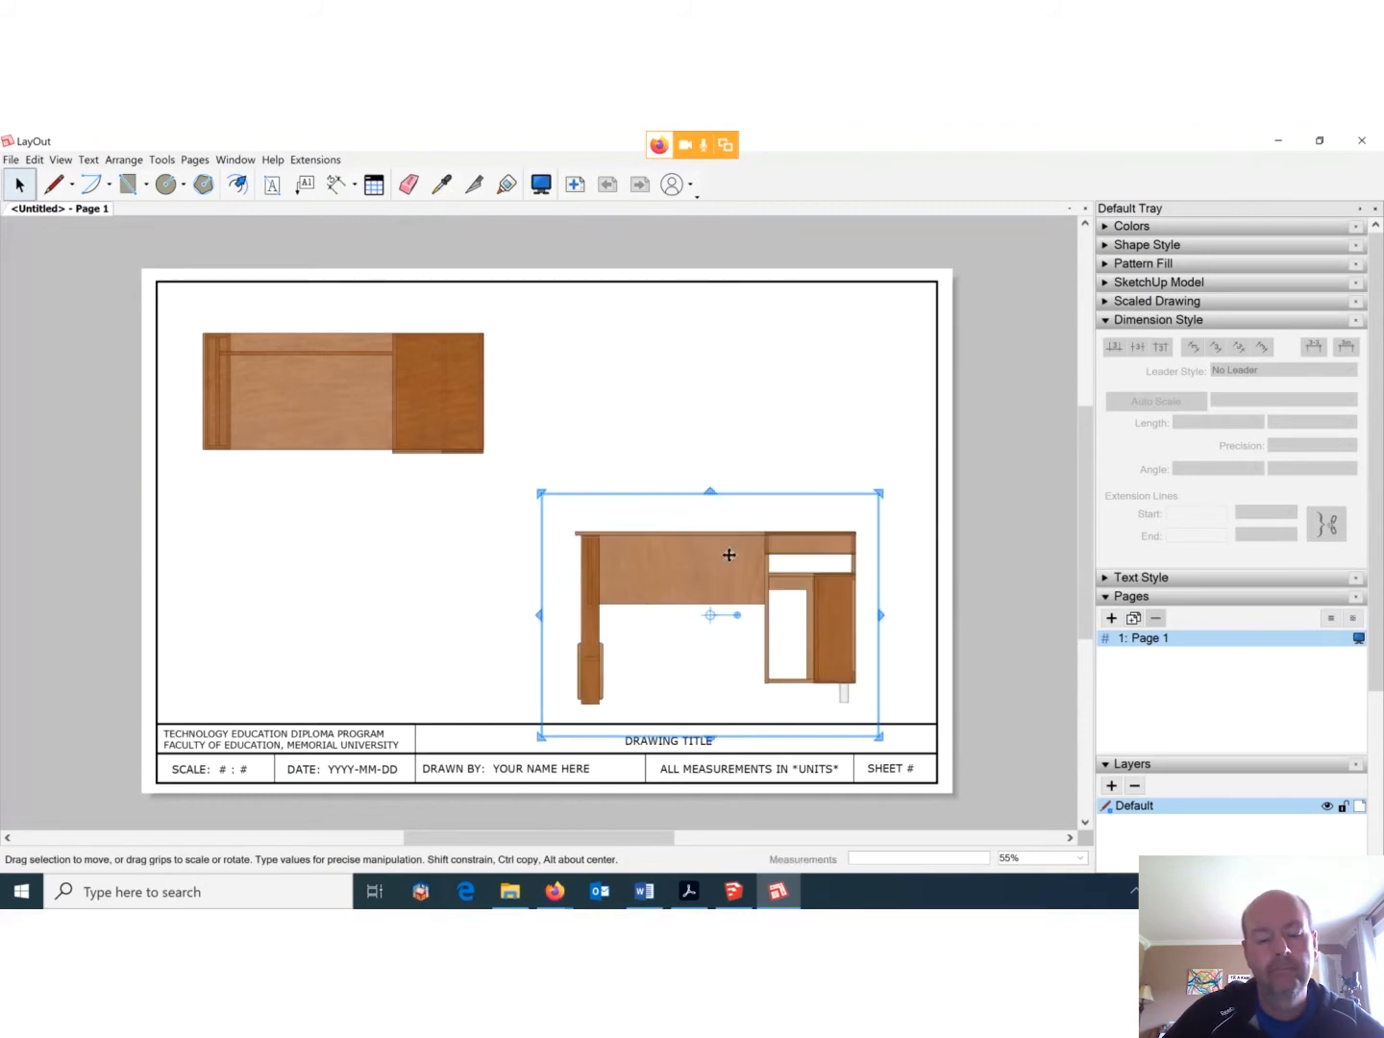
{"action": "key", "text": "ctrl+z"}
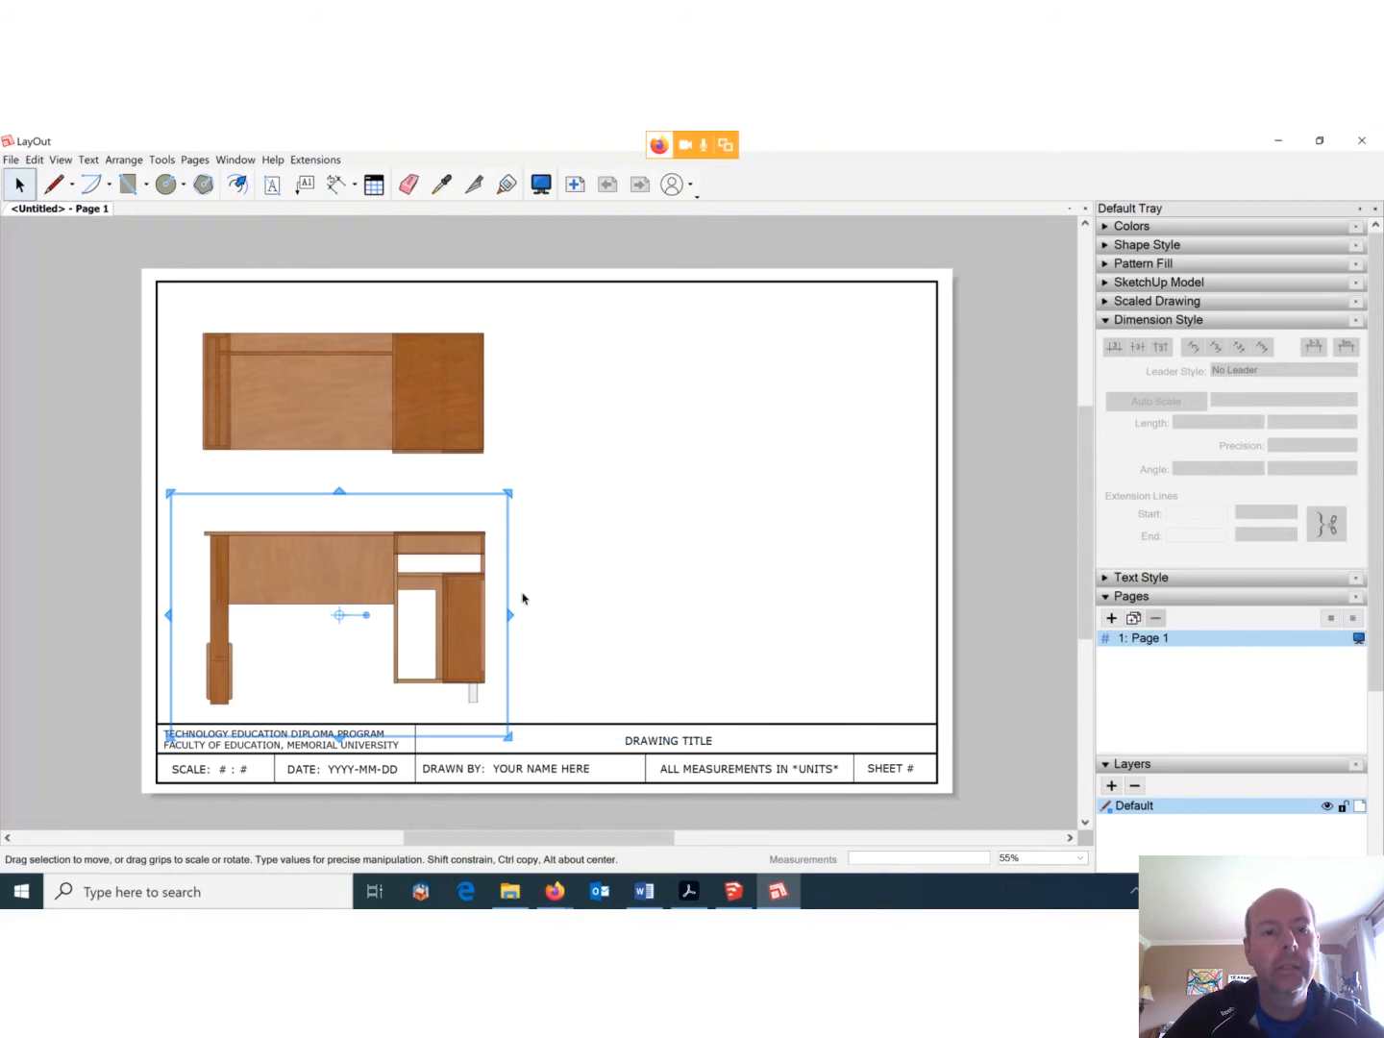
{"action": "left_click_drag", "start_coordinate": [355, 554], "coordinate": [559, 560], "text": "ctrl"}
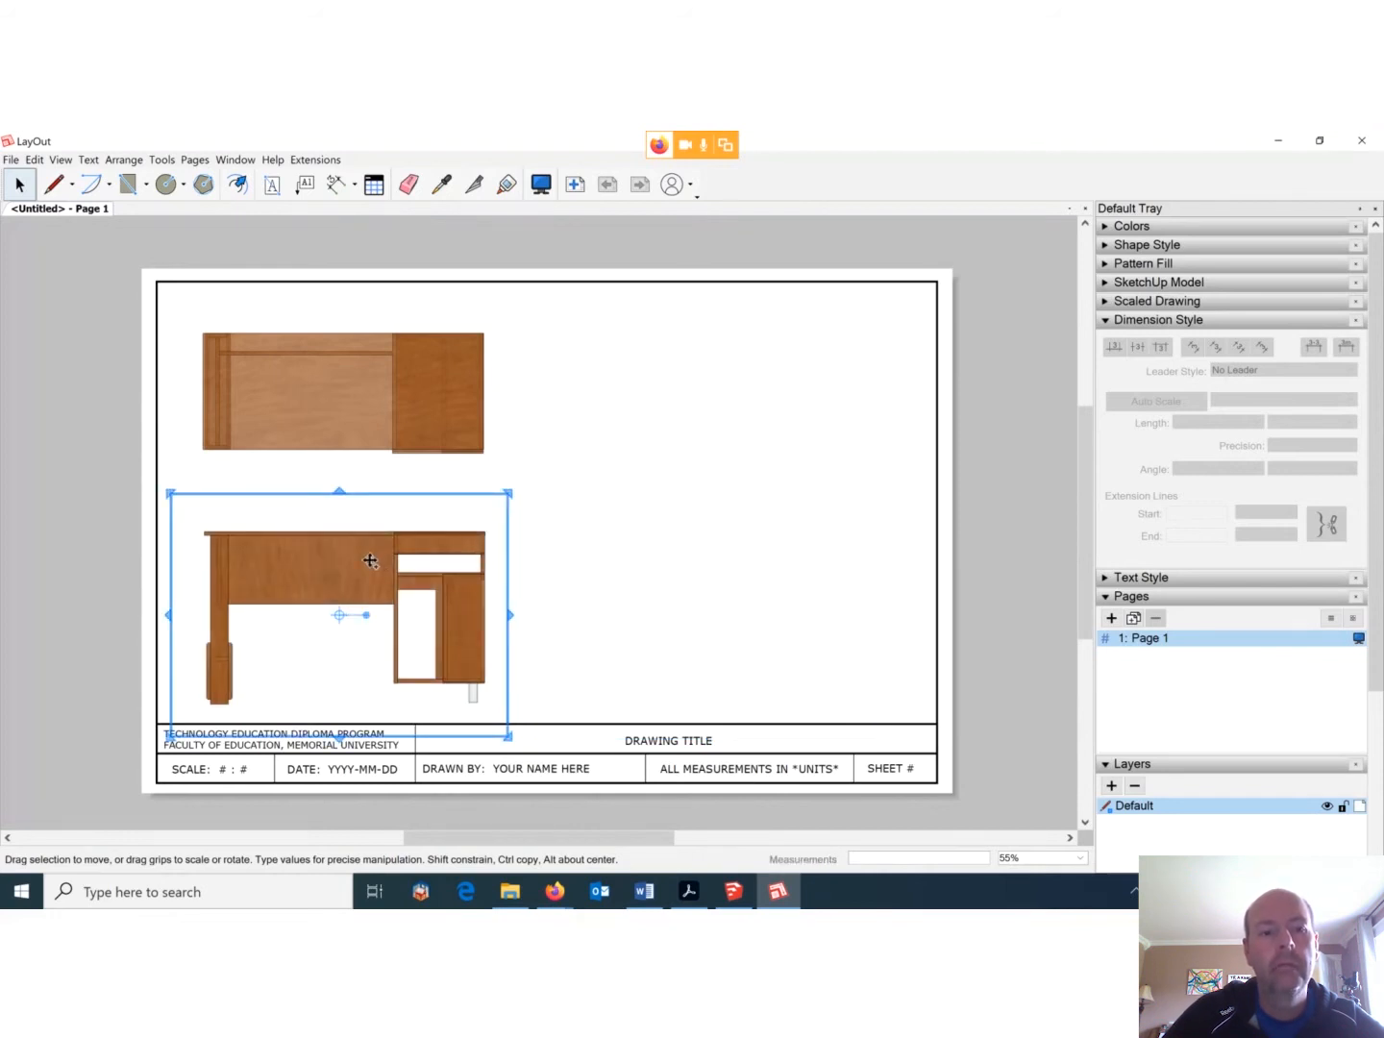
{"action": "left_click_drag", "start_coordinate": [359, 562], "coordinate": [716, 563]}
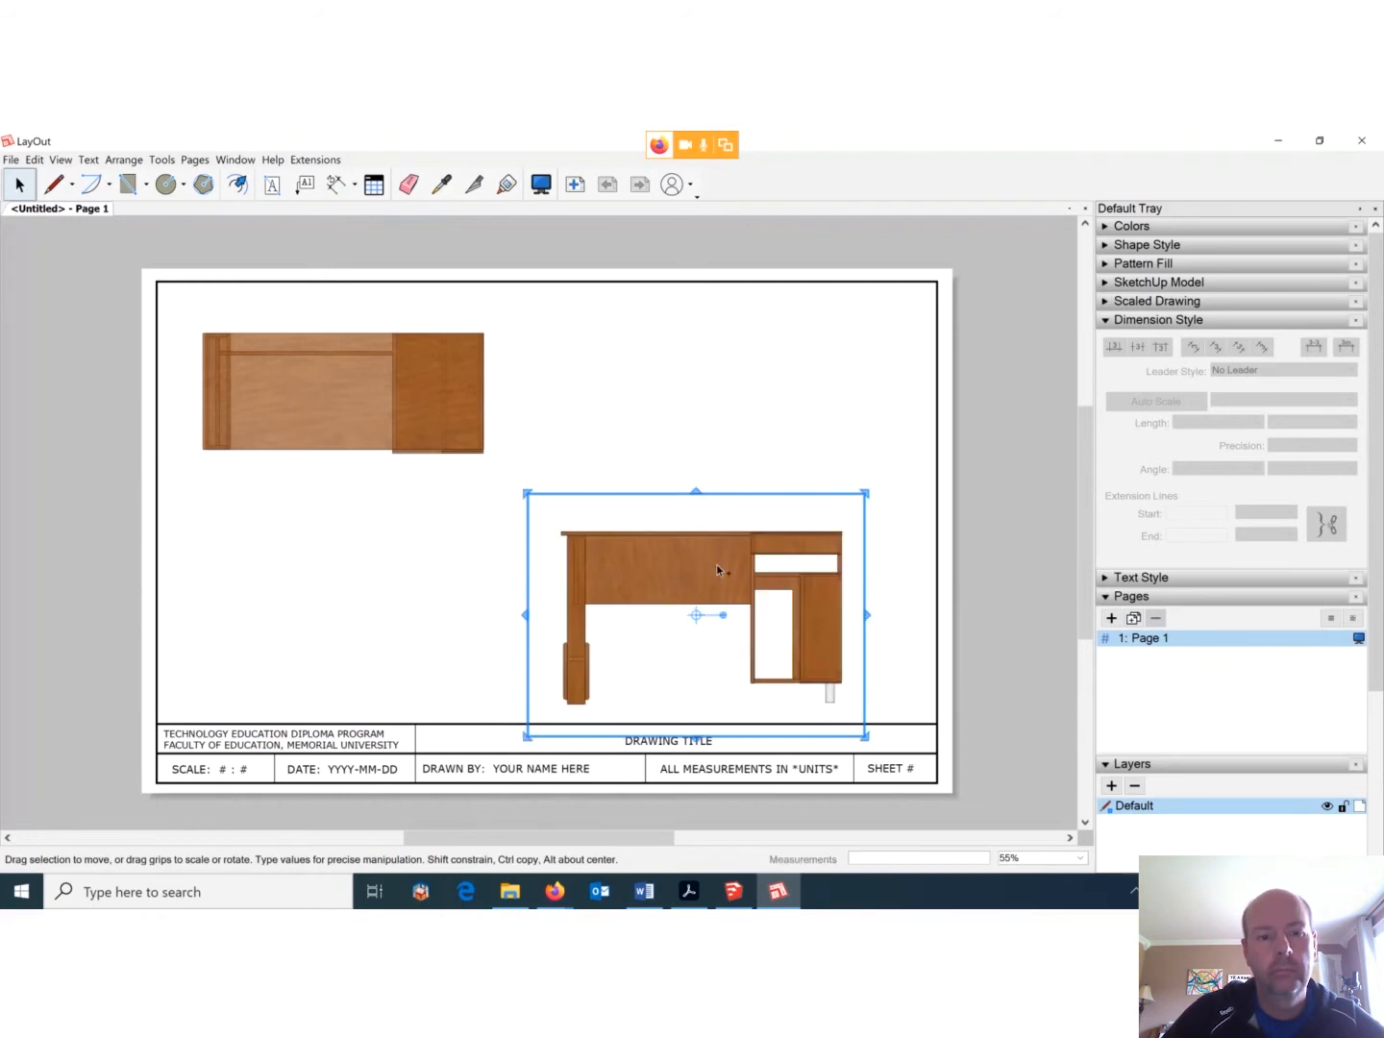
{"action": "key", "text": "ctrl+z"}
{"action": "left_click", "coordinate": [423, 529]}
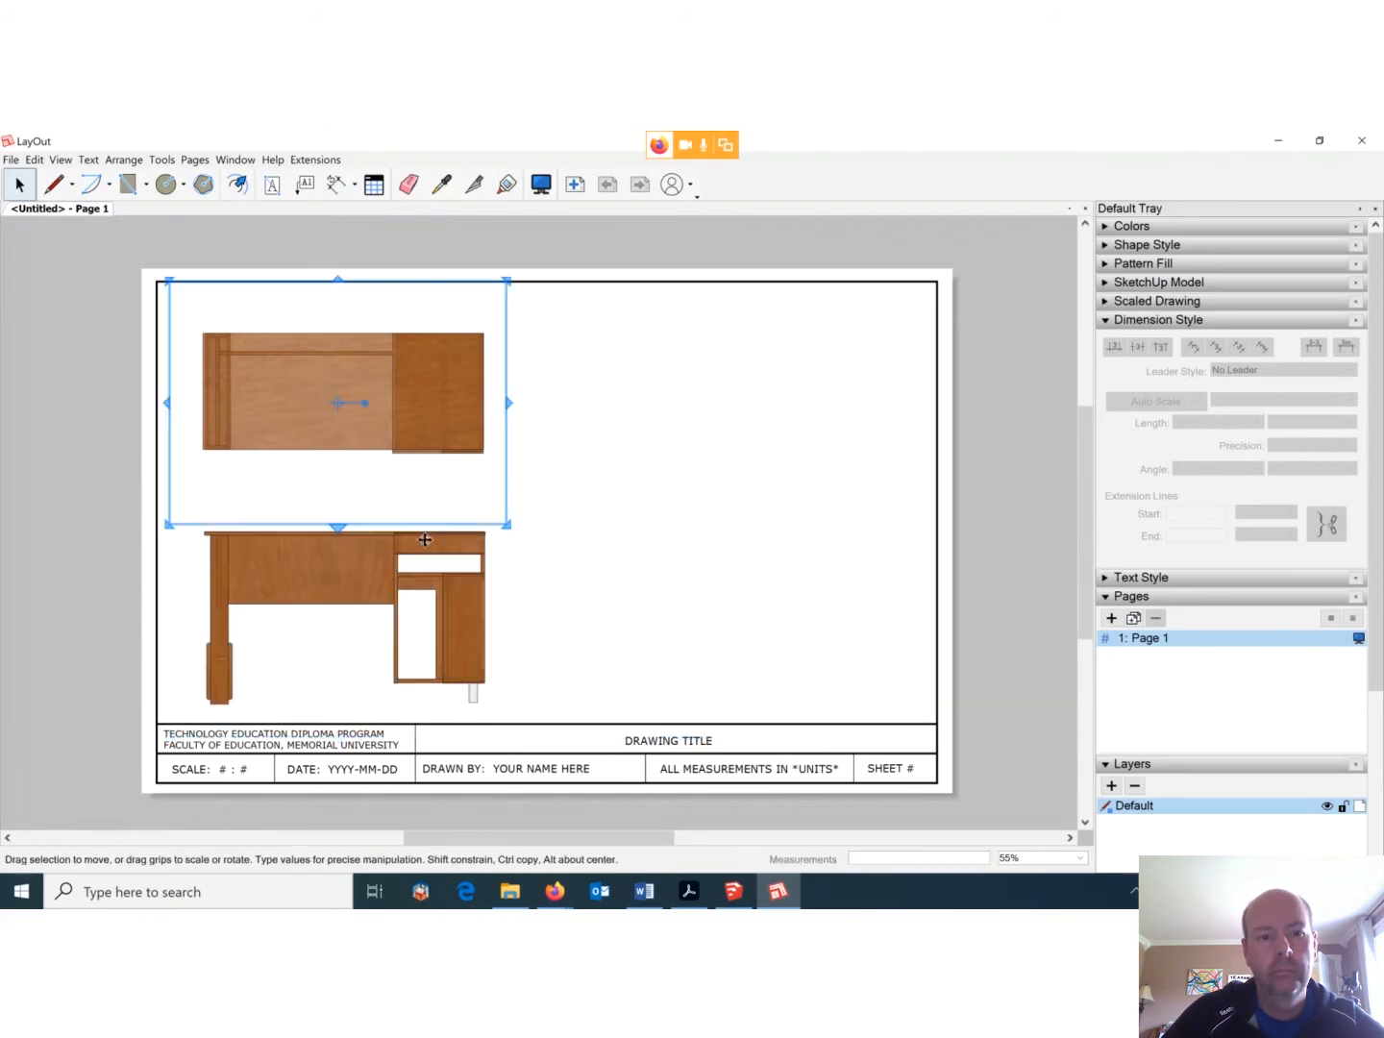
Place a copy of the front-view viewport to the right of the original and adjust its height toward the original's.
{"action": "left_click", "coordinate": [374, 560]}
{"action": "left_click_drag", "start_coordinate": [340, 561], "coordinate": [721, 568], "text": "ctrl"}
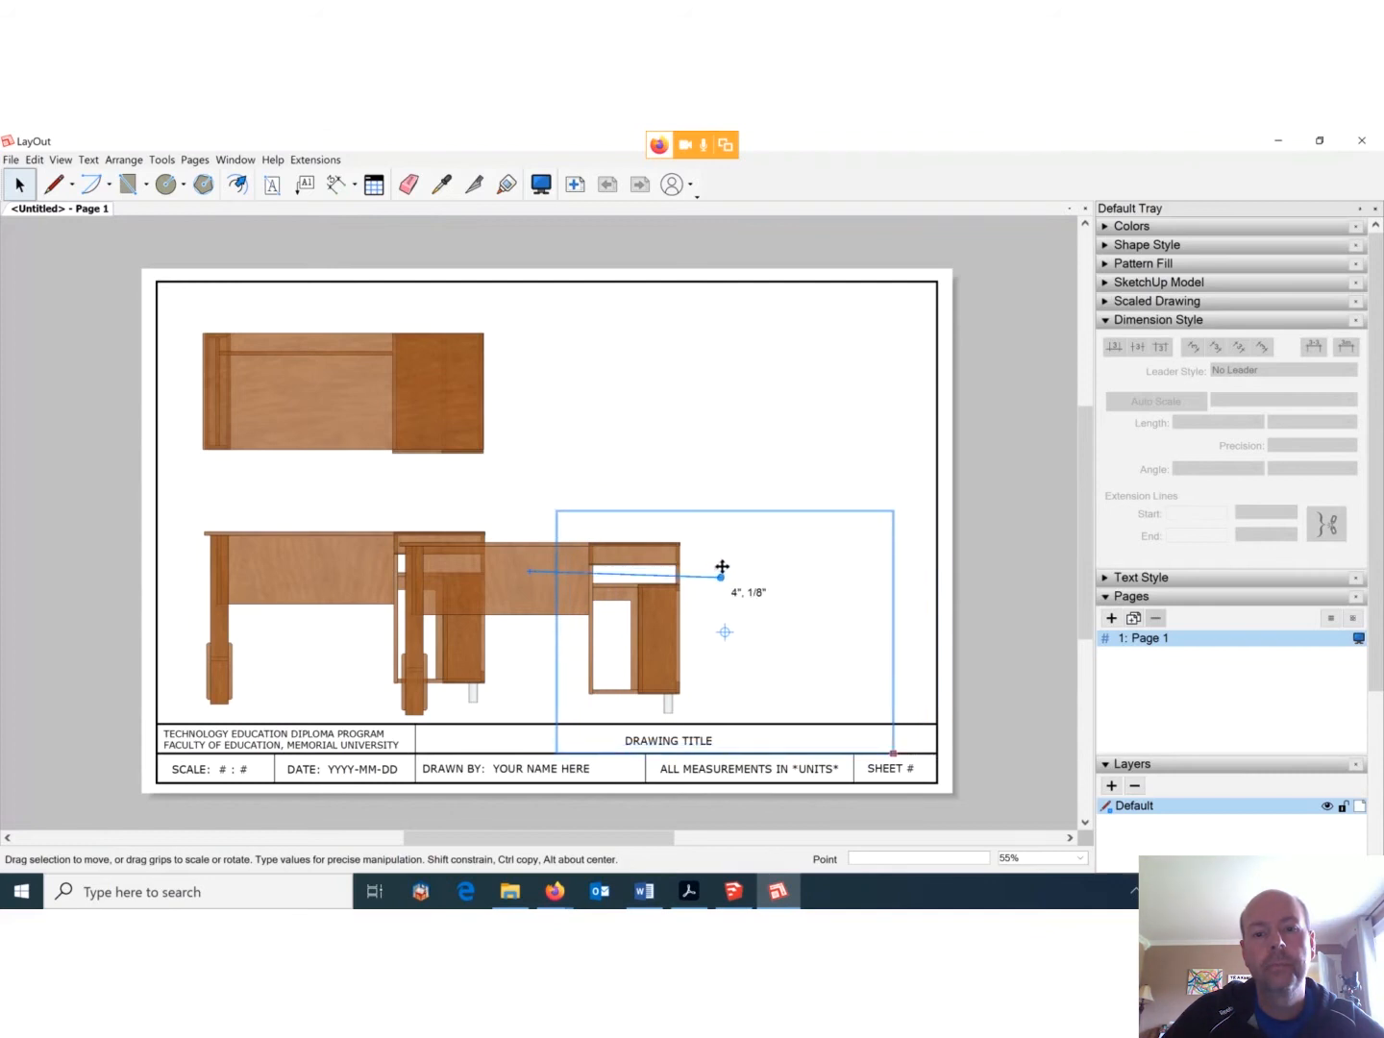
{"action": "left_click_drag", "start_coordinate": [715, 562], "coordinate": [639, 567]}
{"action": "scroll", "coordinate": [544, 563], "scroll_direction": "up", "scroll_amount": 4}
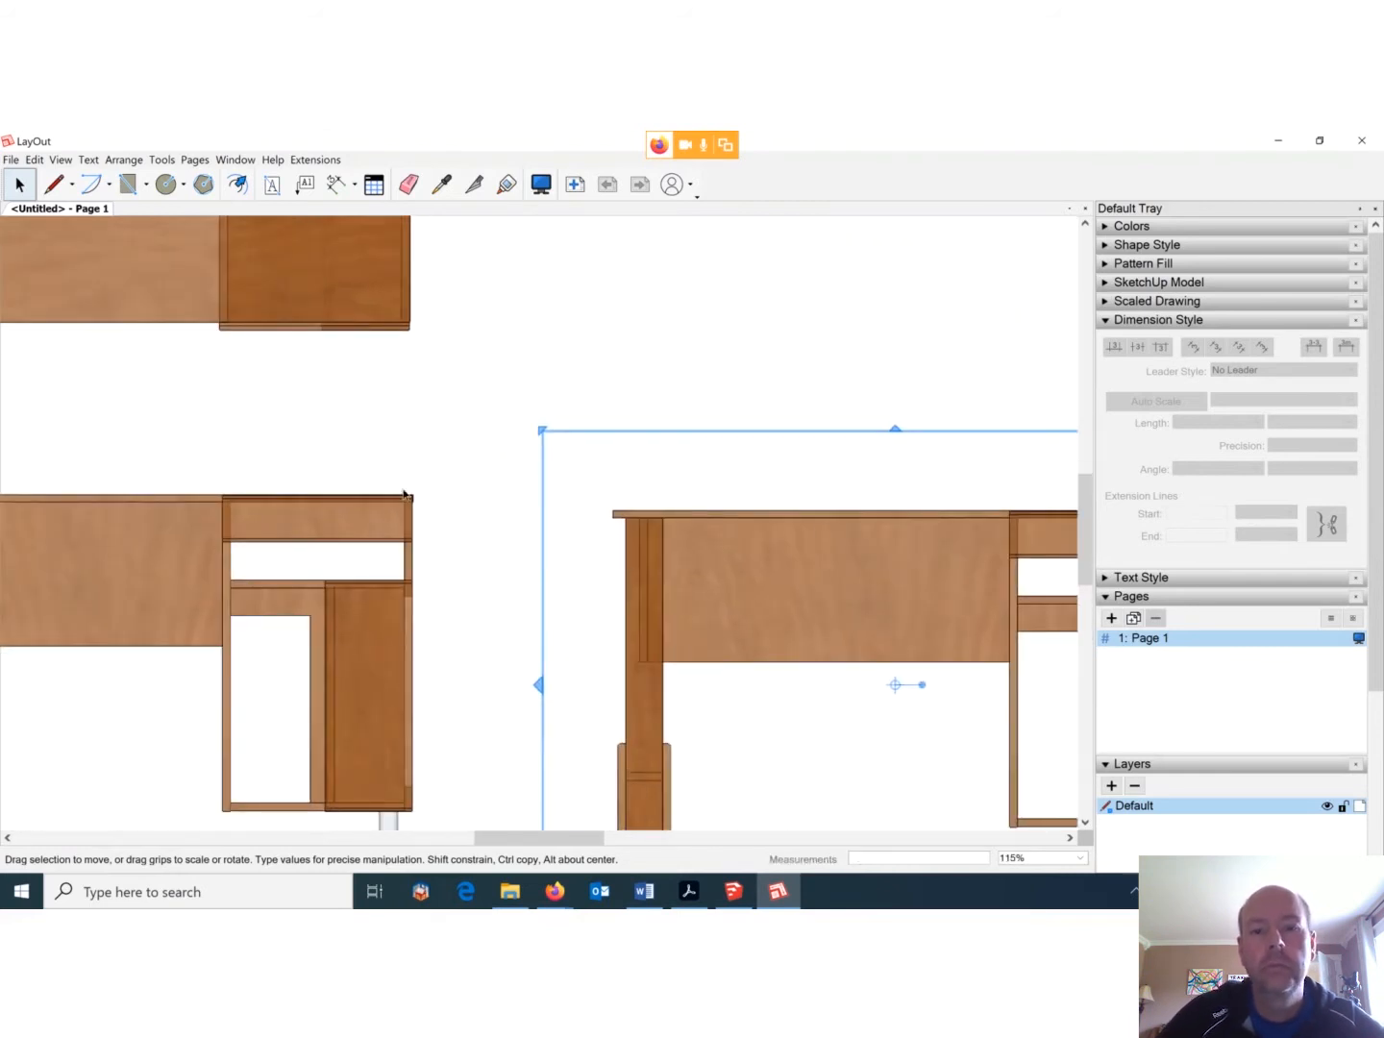
{"action": "mouse_move", "coordinate": [696, 537]}
{"action": "left_mouse_down"}
{"action": "mouse_move", "coordinate": [694, 520]}
{"action": "mouse_move", "coordinate": [712, 533]}
{"action": "left_mouse_up"}
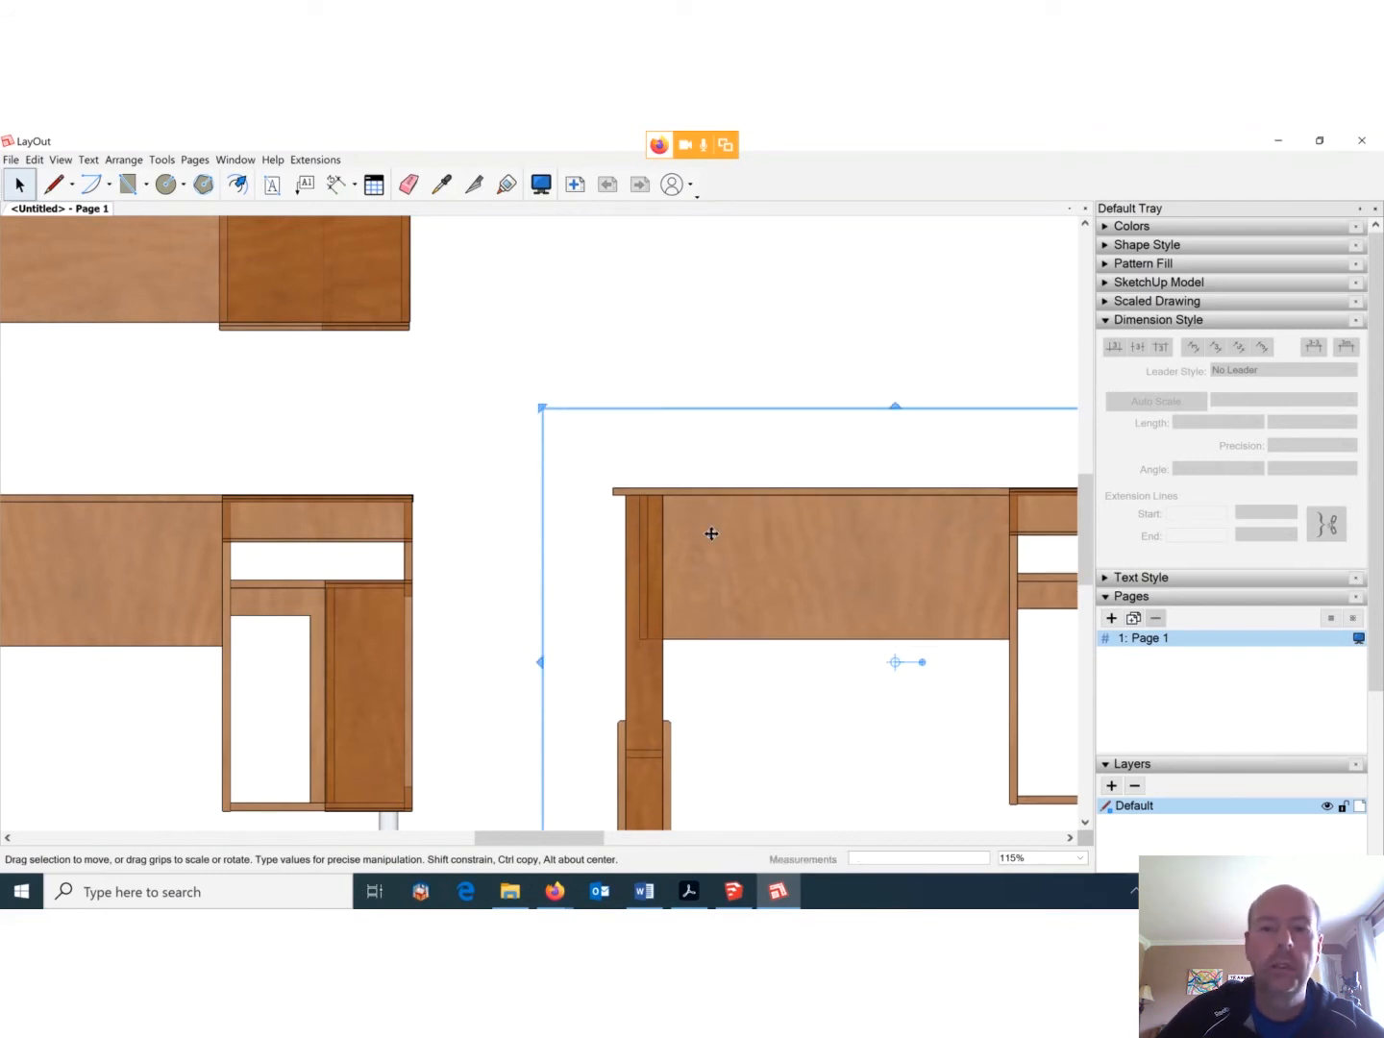
Delete the misaligned front-view copy to the right of the original.
{"action": "key", "text": "Delete"}
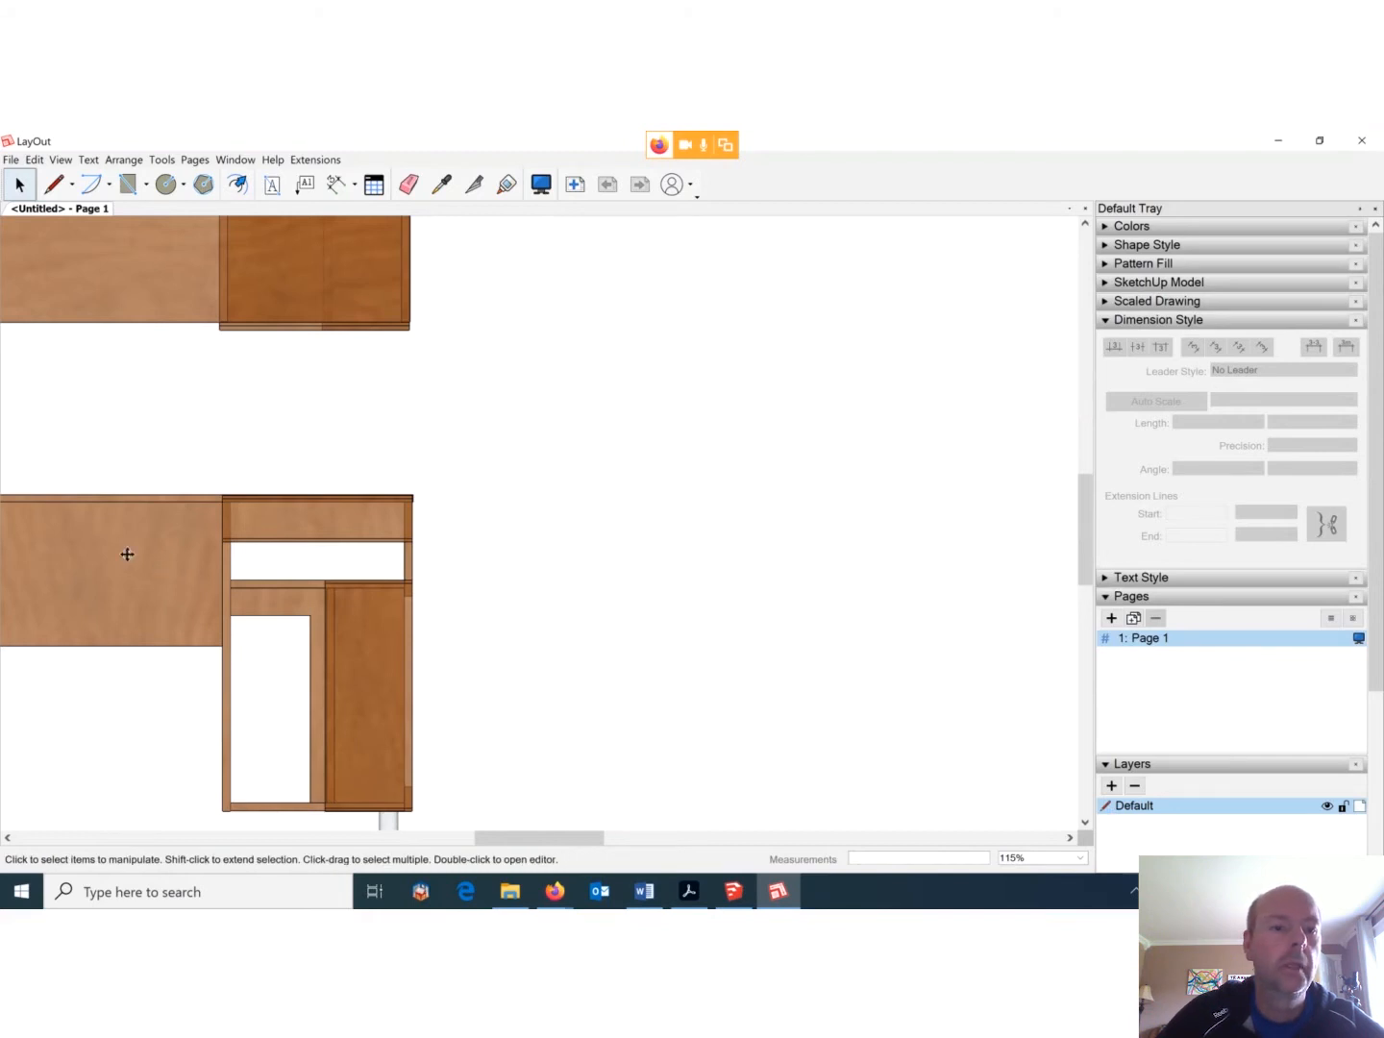
{"action": "left_click", "coordinate": [128, 562]}
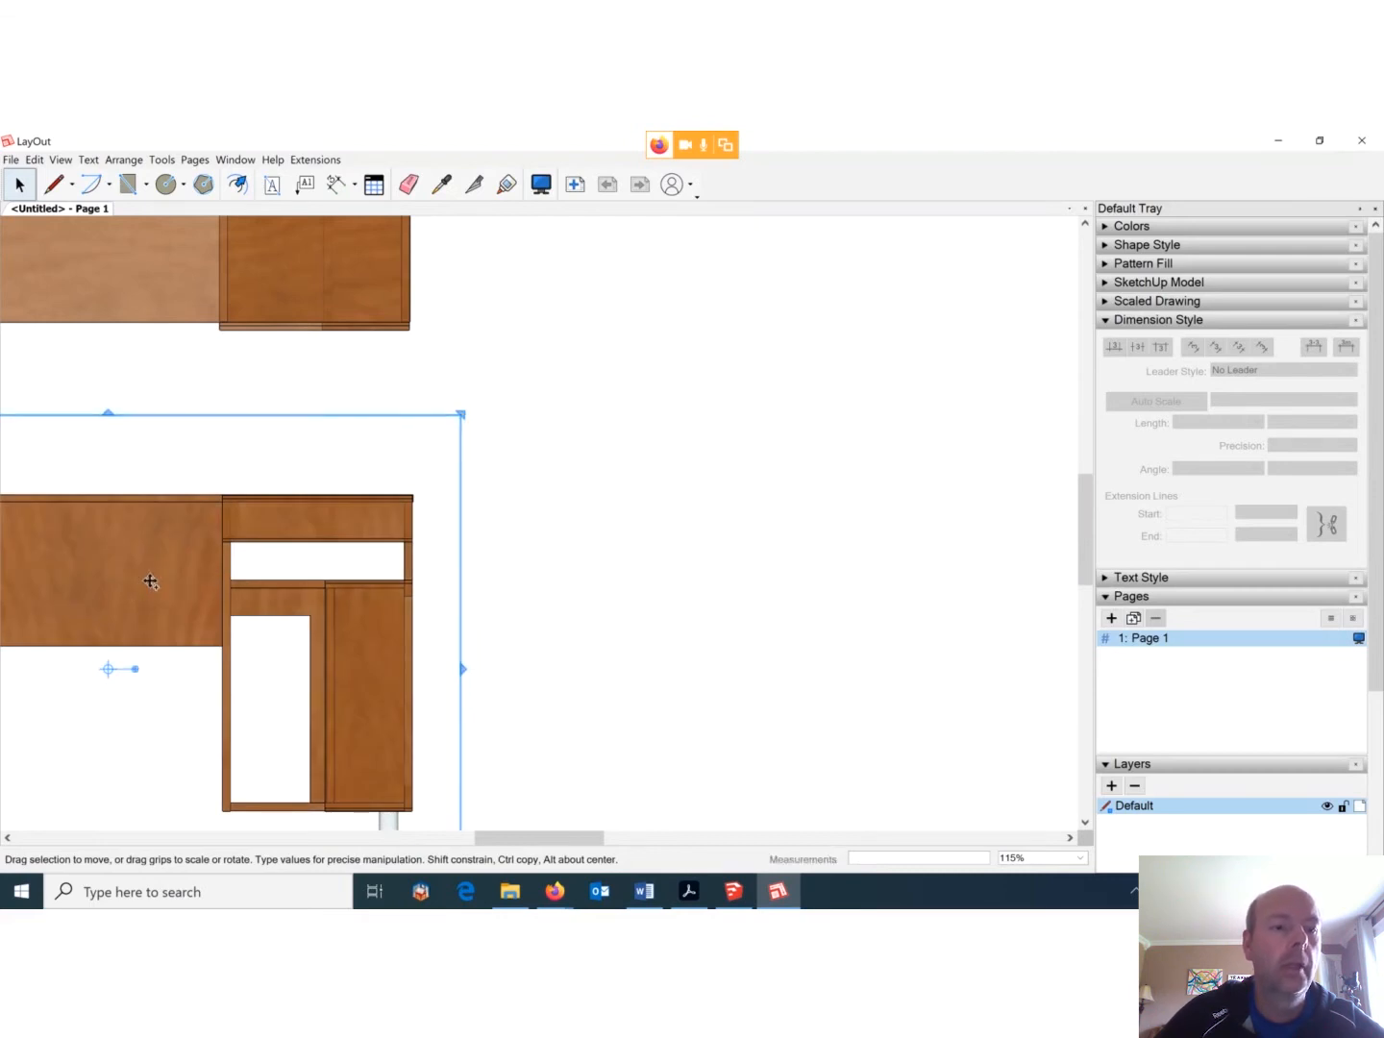
{"action": "key", "text": "Escape"}
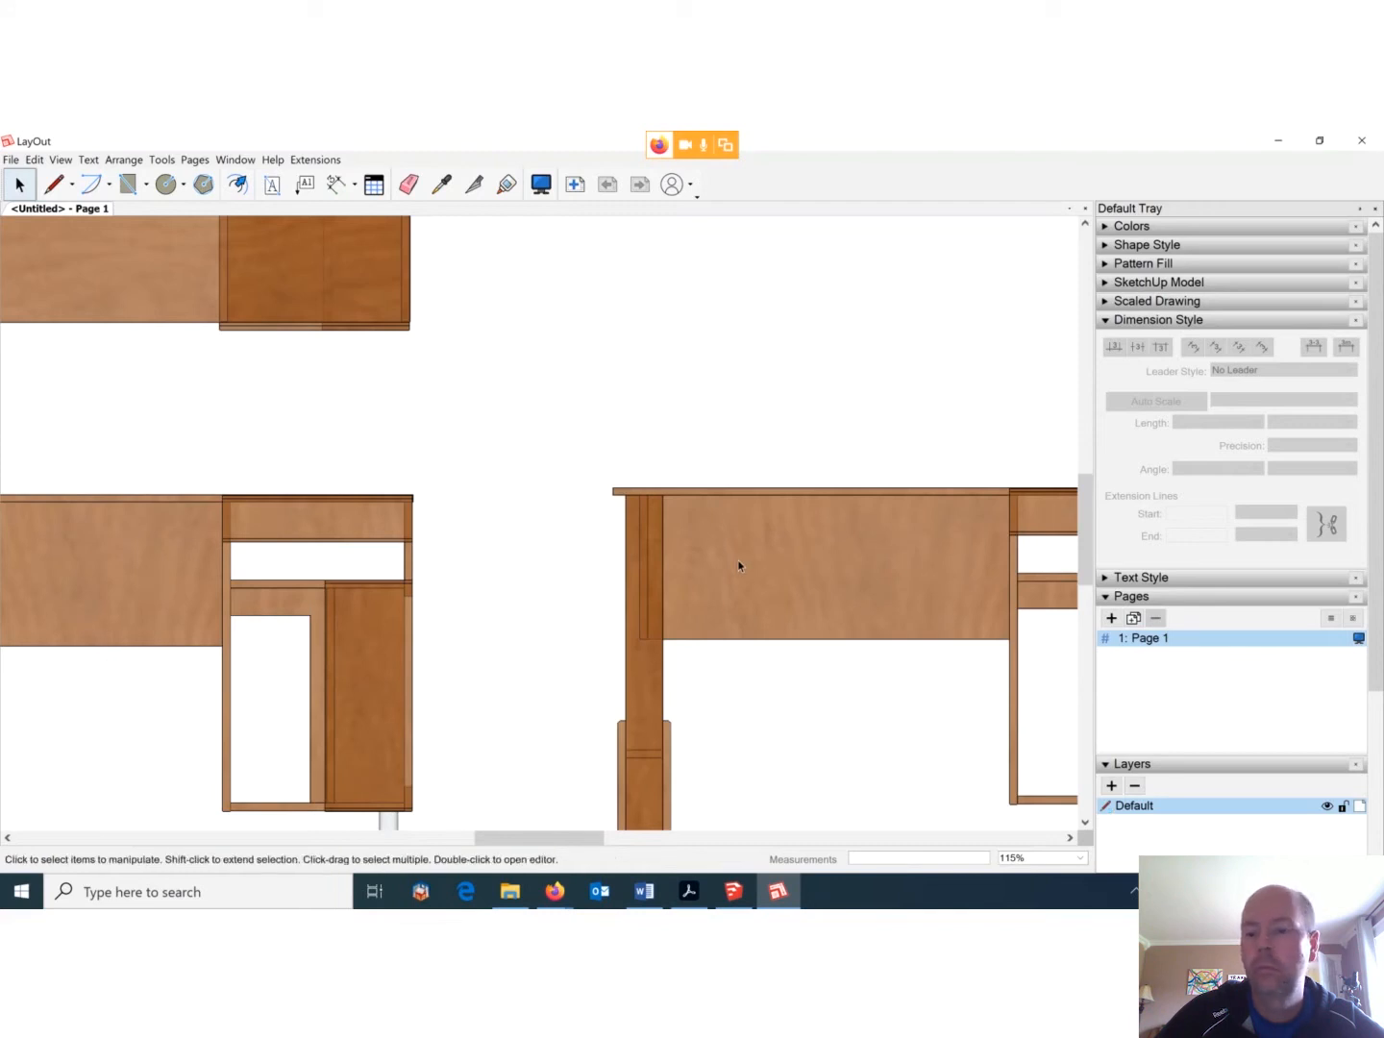
{"action": "left_click", "coordinate": [738, 558]}
{"action": "key", "text": "Delete"}
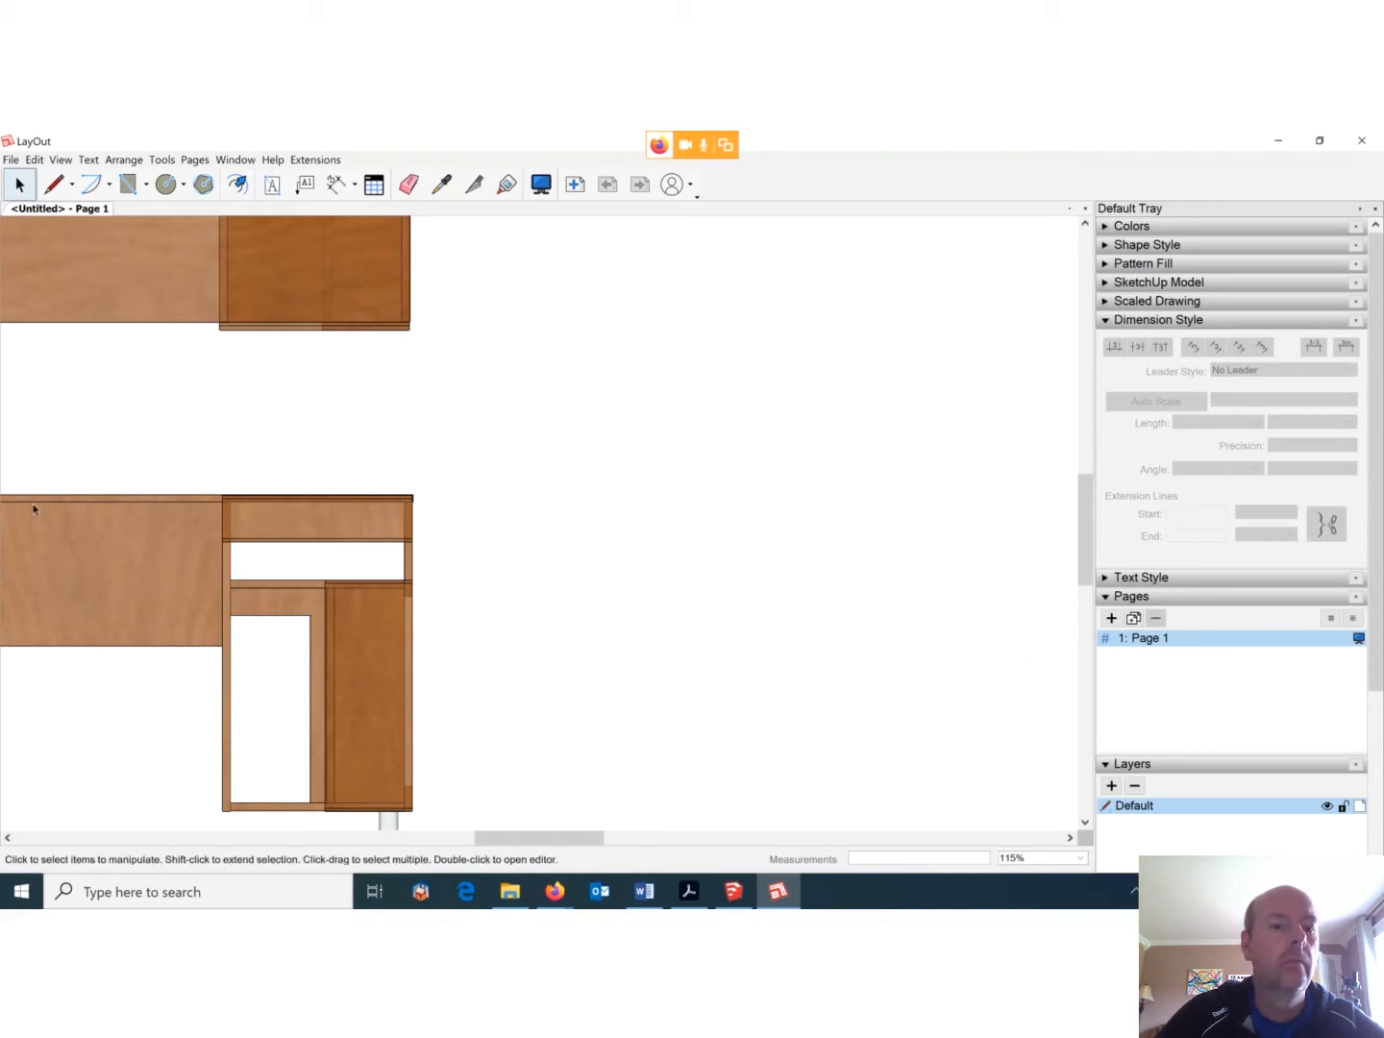
Try again to place a front-view copy to the right, with its desktop edge level with the original.
{"action": "left_click_drag", "start_coordinate": [111, 553], "coordinate": [934, 546]}
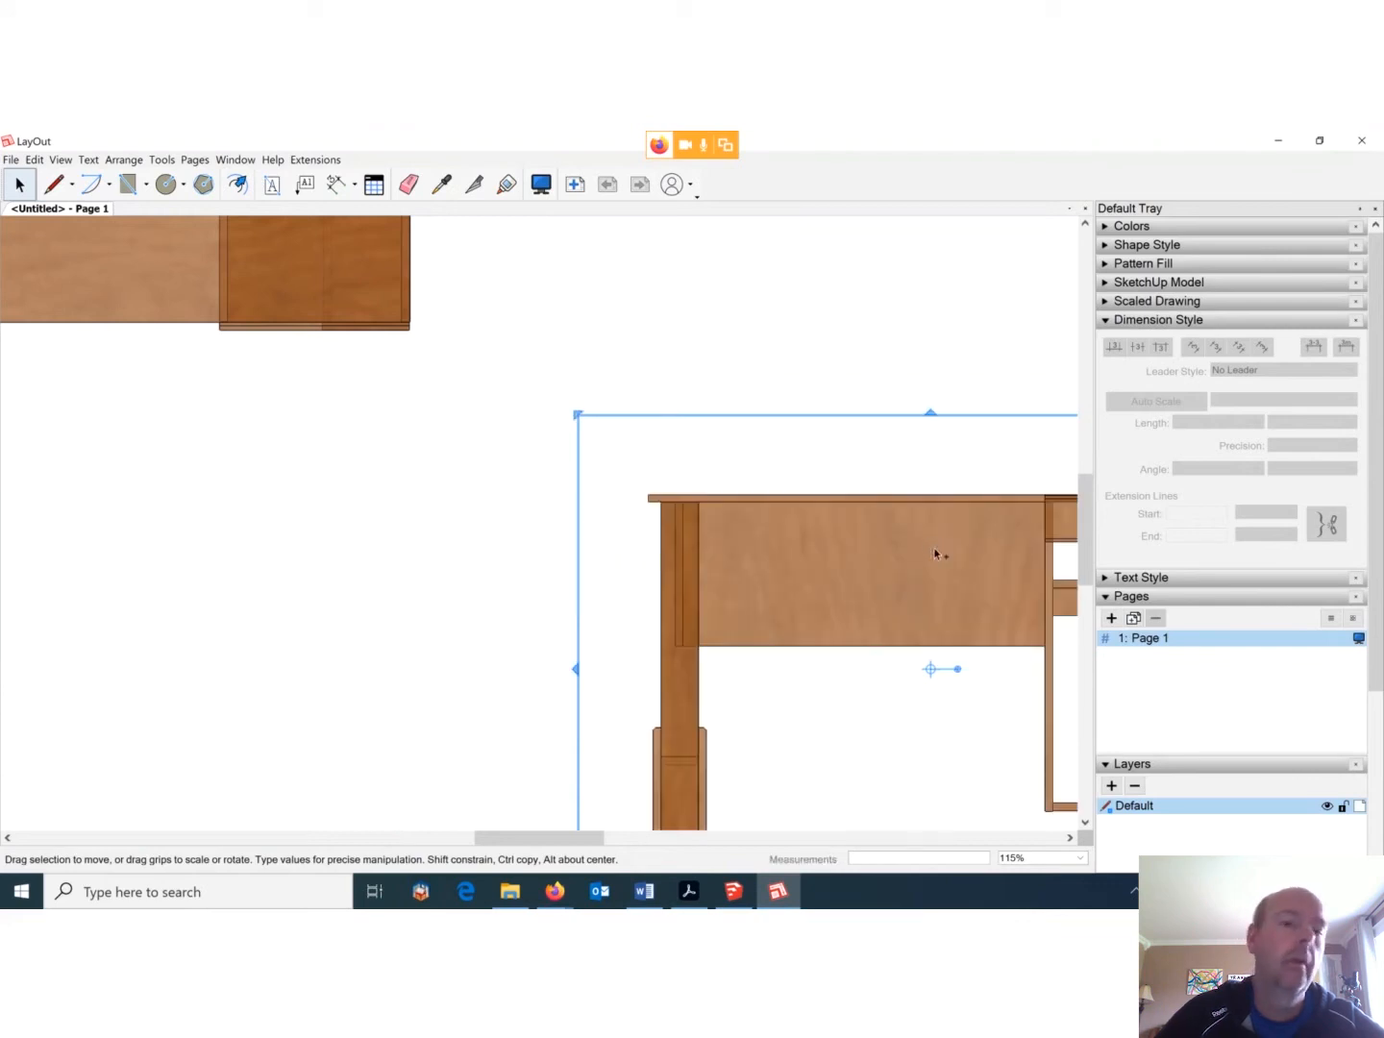
{"action": "key", "text": "ctrl+z"}
{"action": "left_click_drag", "start_coordinate": [246, 524], "coordinate": [858, 521]}
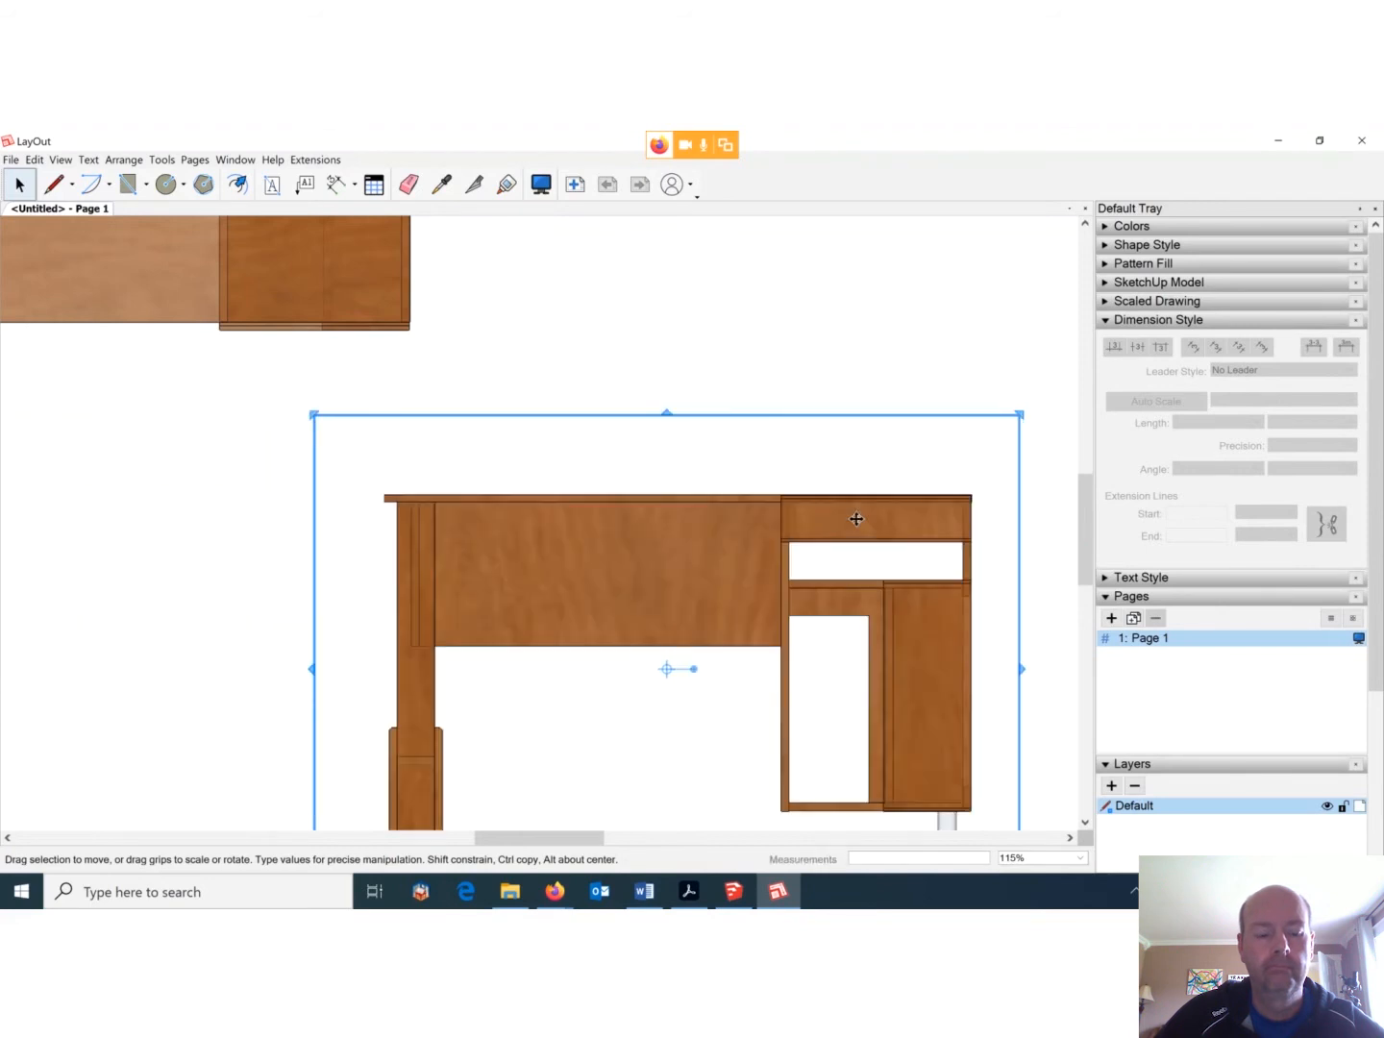
{"action": "key", "text": "ctrl+z"}
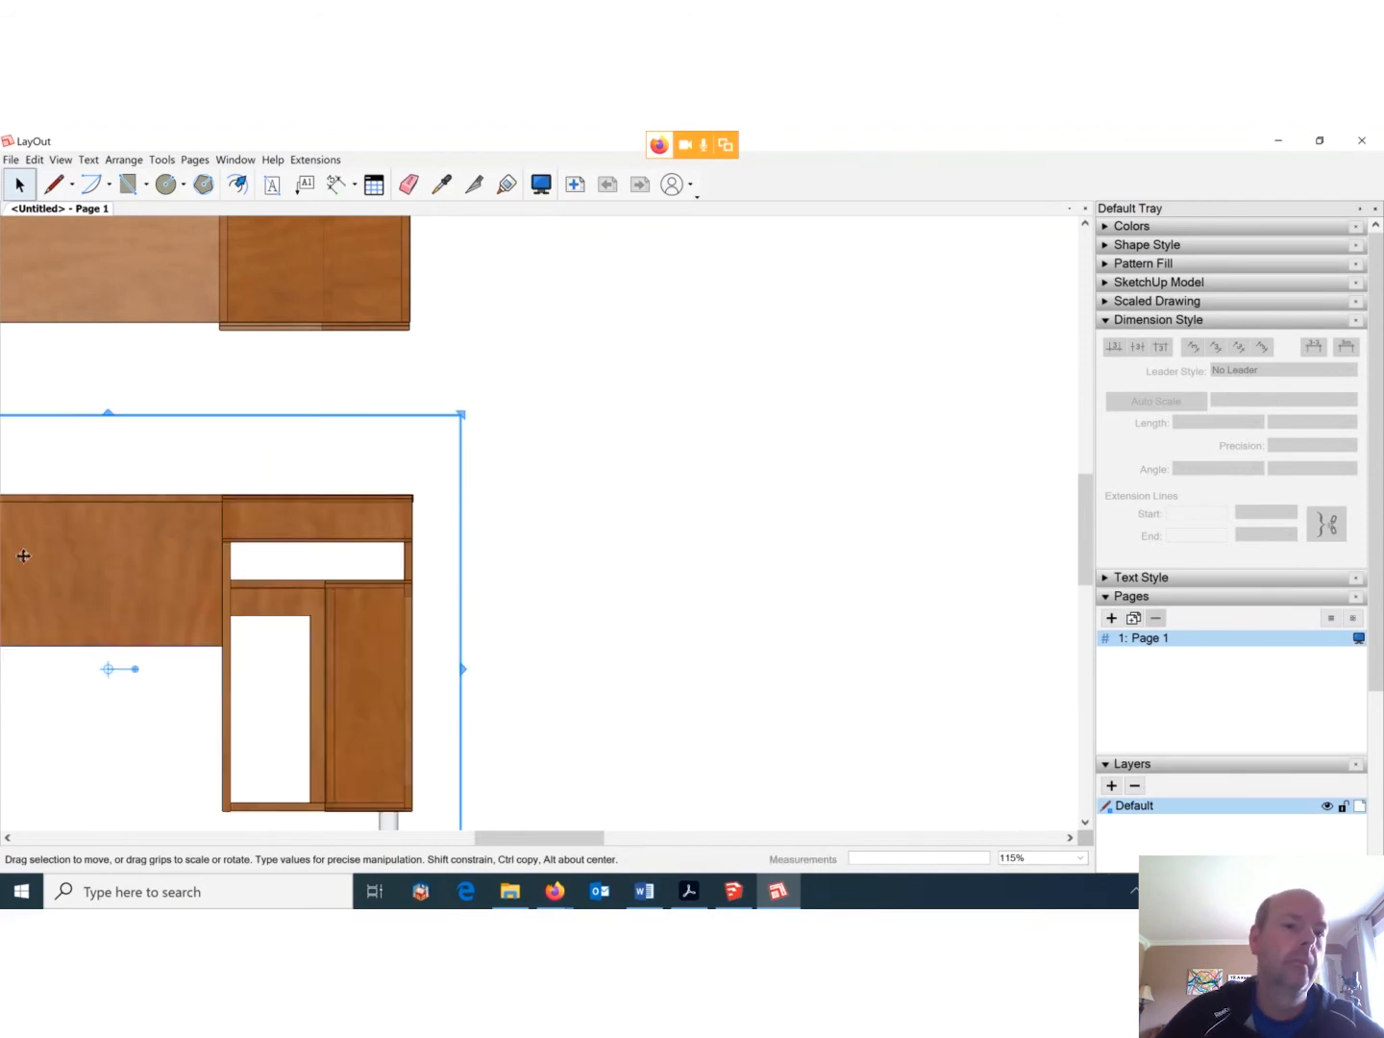
{"action": "right_click", "coordinate": [122, 542]}
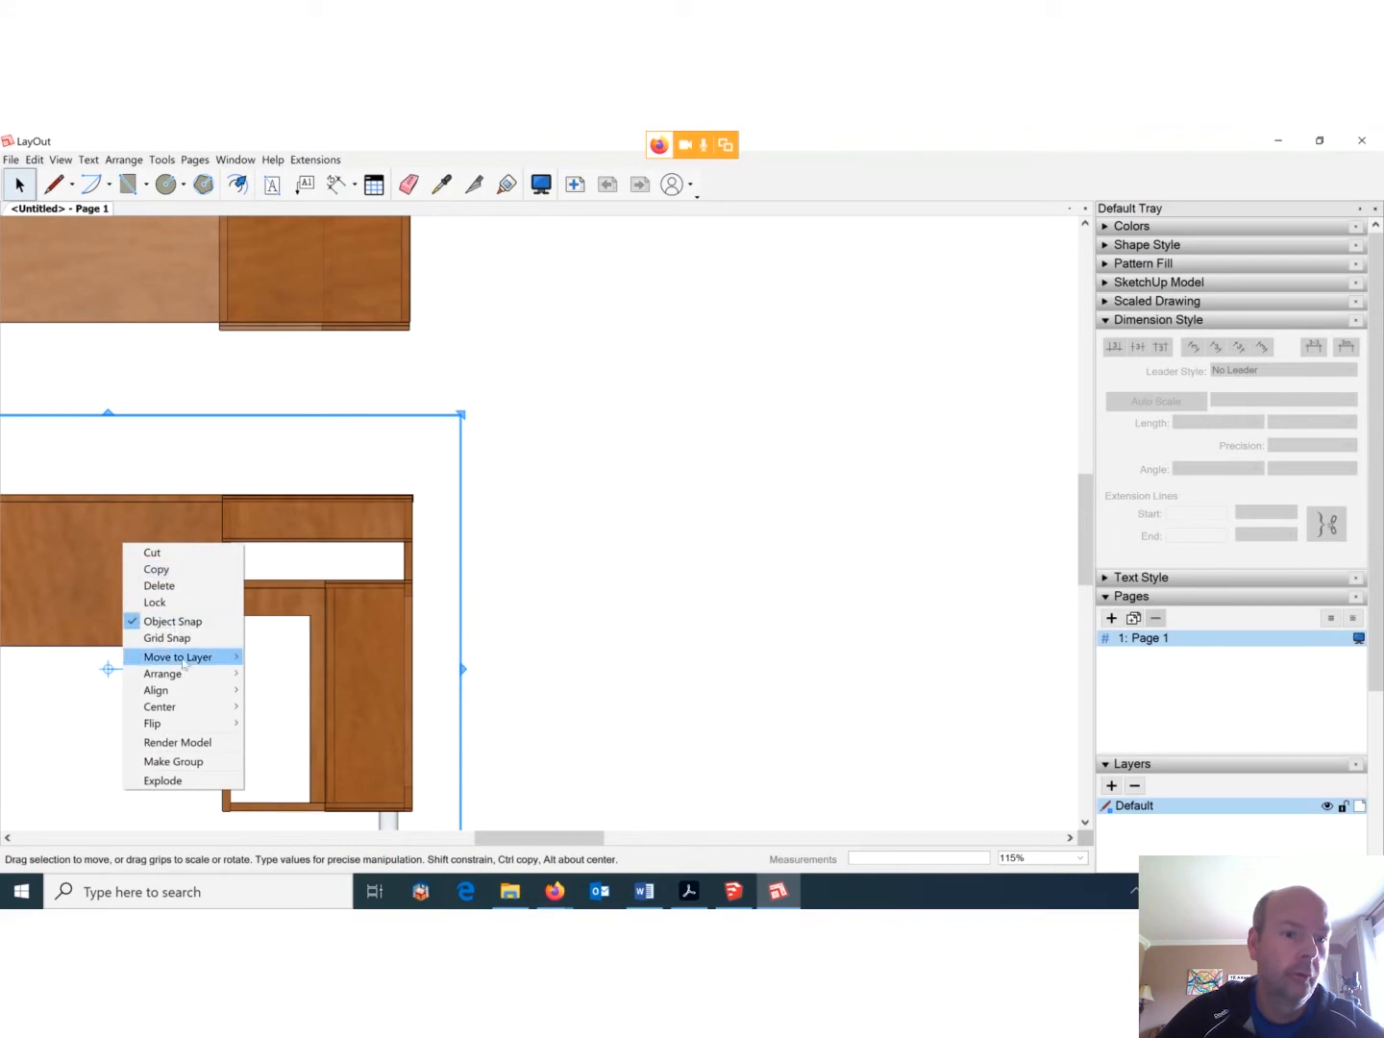
{"action": "left_click", "coordinate": [237, 527]}
{"action": "right_click", "coordinate": [249, 523]}
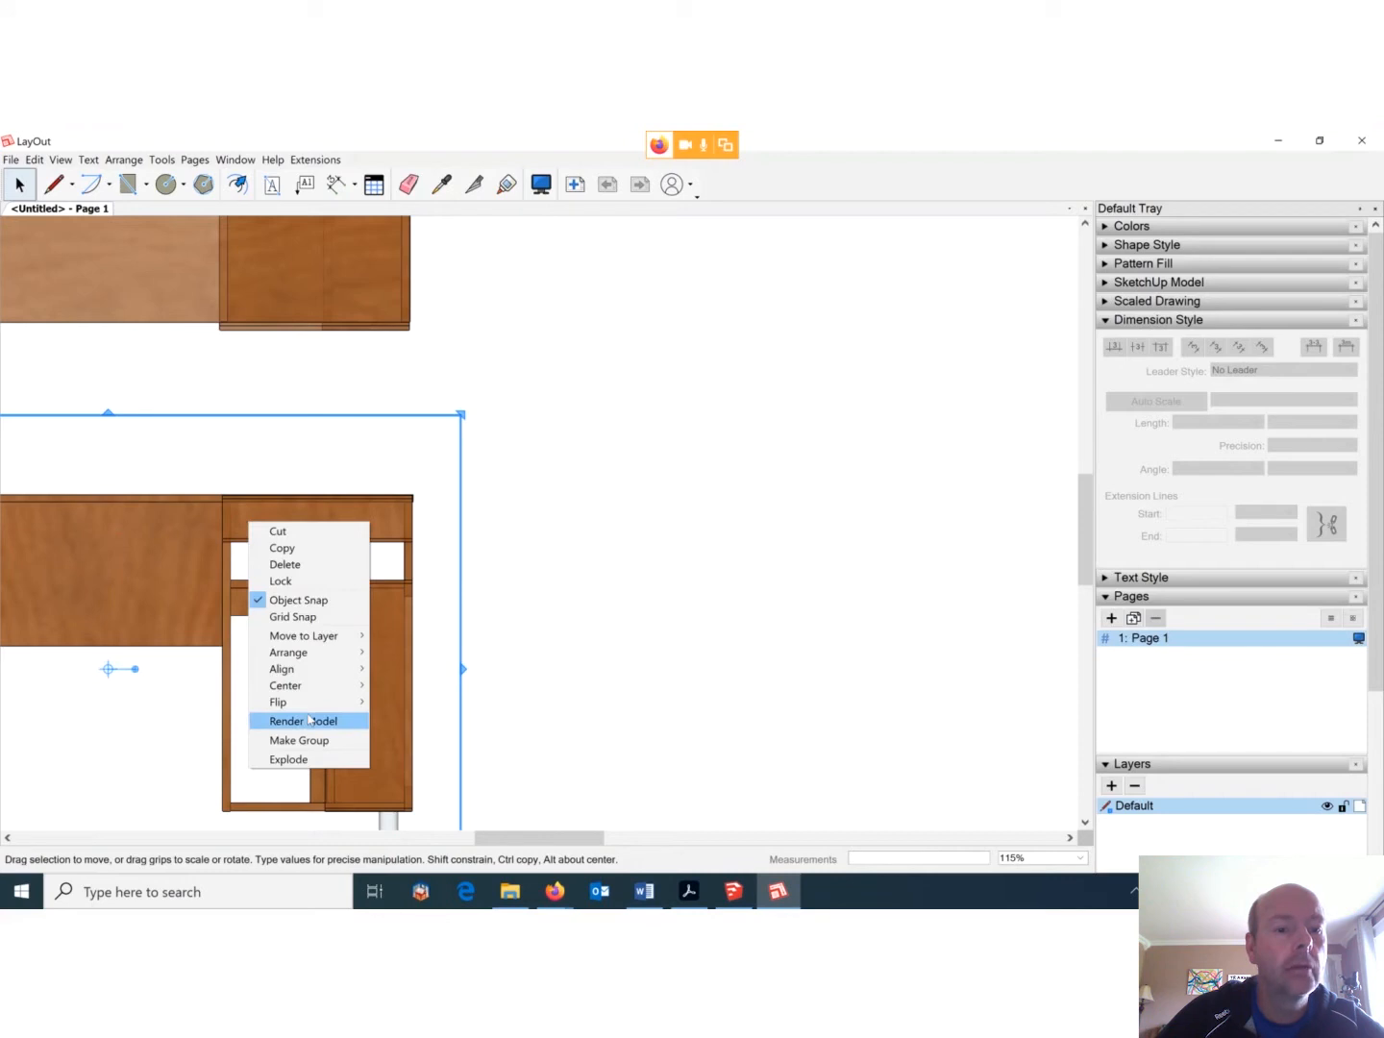
{"action": "left_click", "coordinate": [566, 595]}
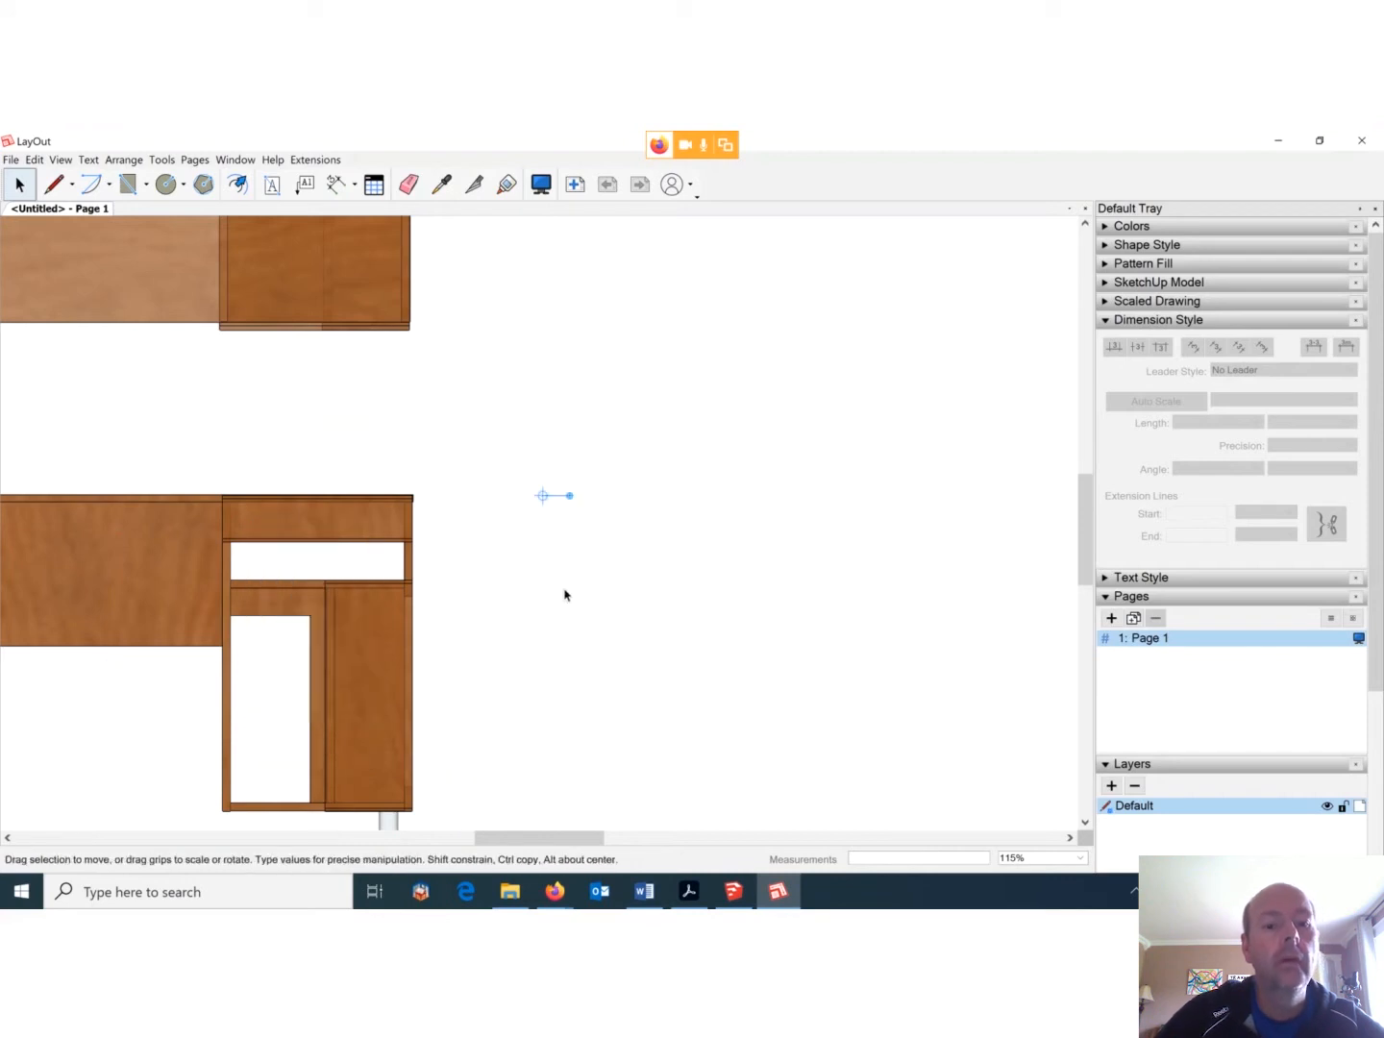
Switch the front-view duplicate to the Right standard view and move it horizontally to the right of the original front view.
{"action": "scroll", "coordinate": [399, 638], "scroll_direction": "down", "scroll_amount": 3}
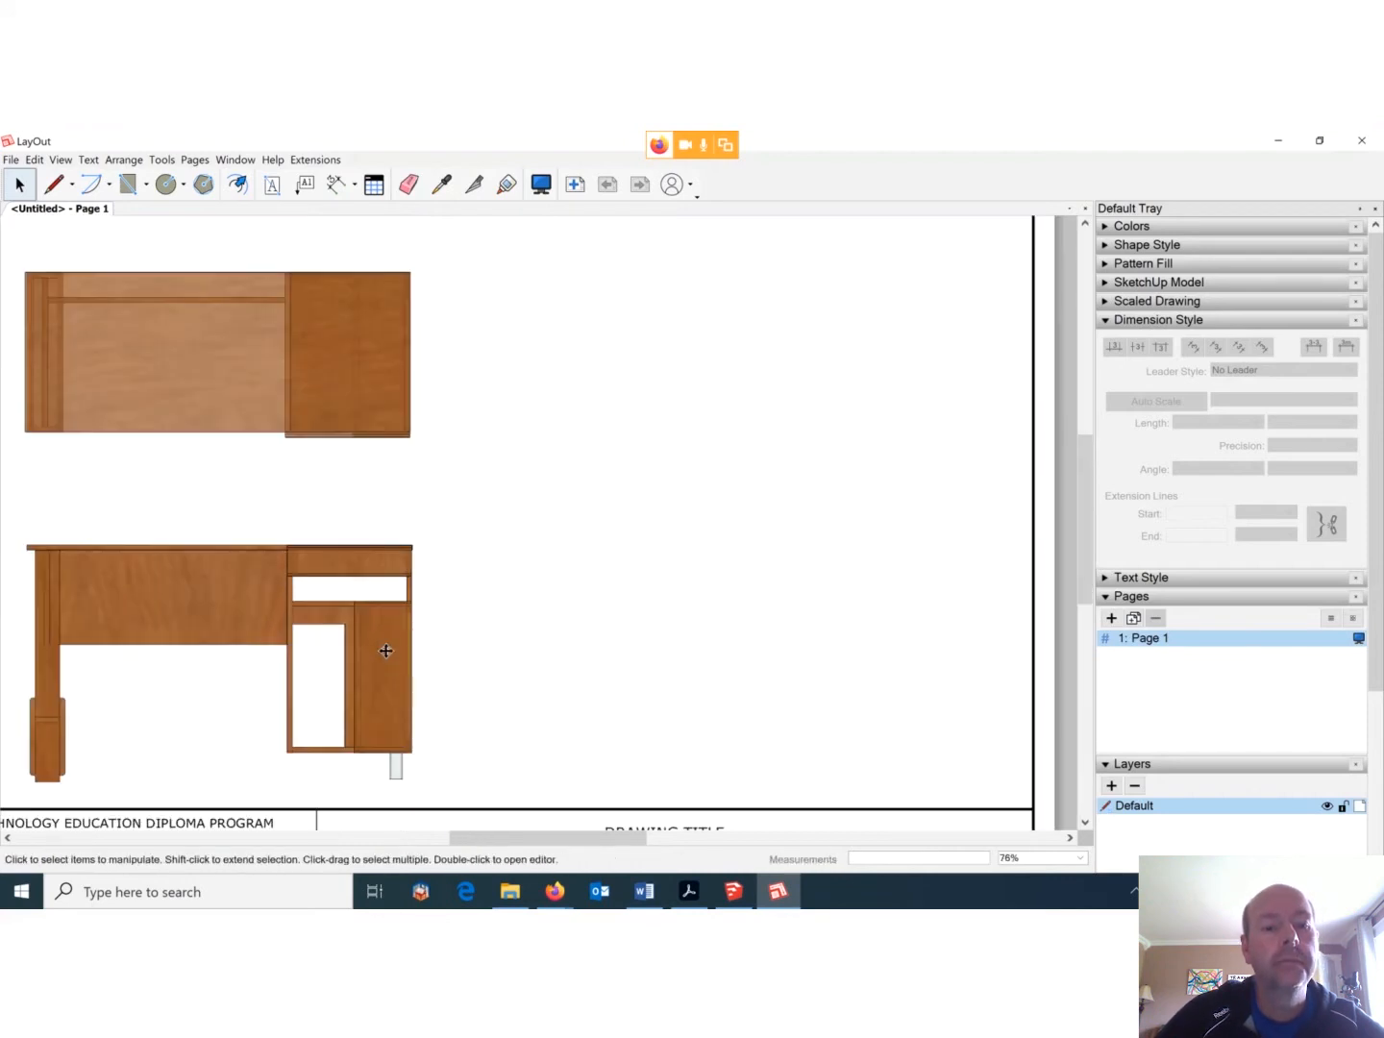
{"action": "left_click", "coordinate": [386, 651]}
{"action": "right_click", "coordinate": [385, 653]}
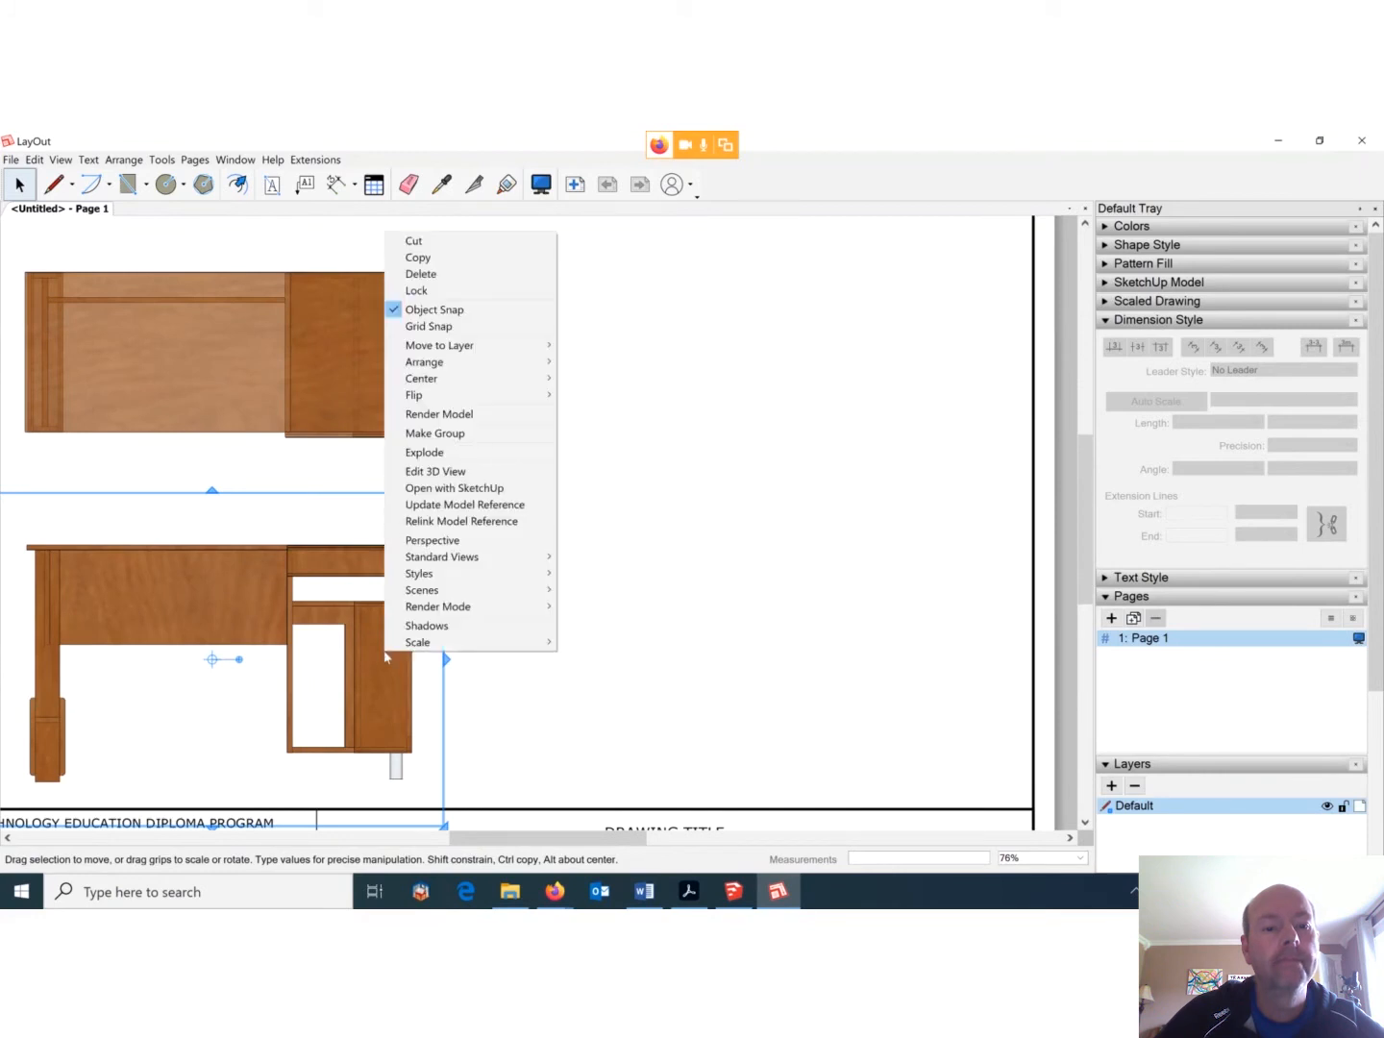
{"action": "mouse_move", "coordinate": [466, 560]}
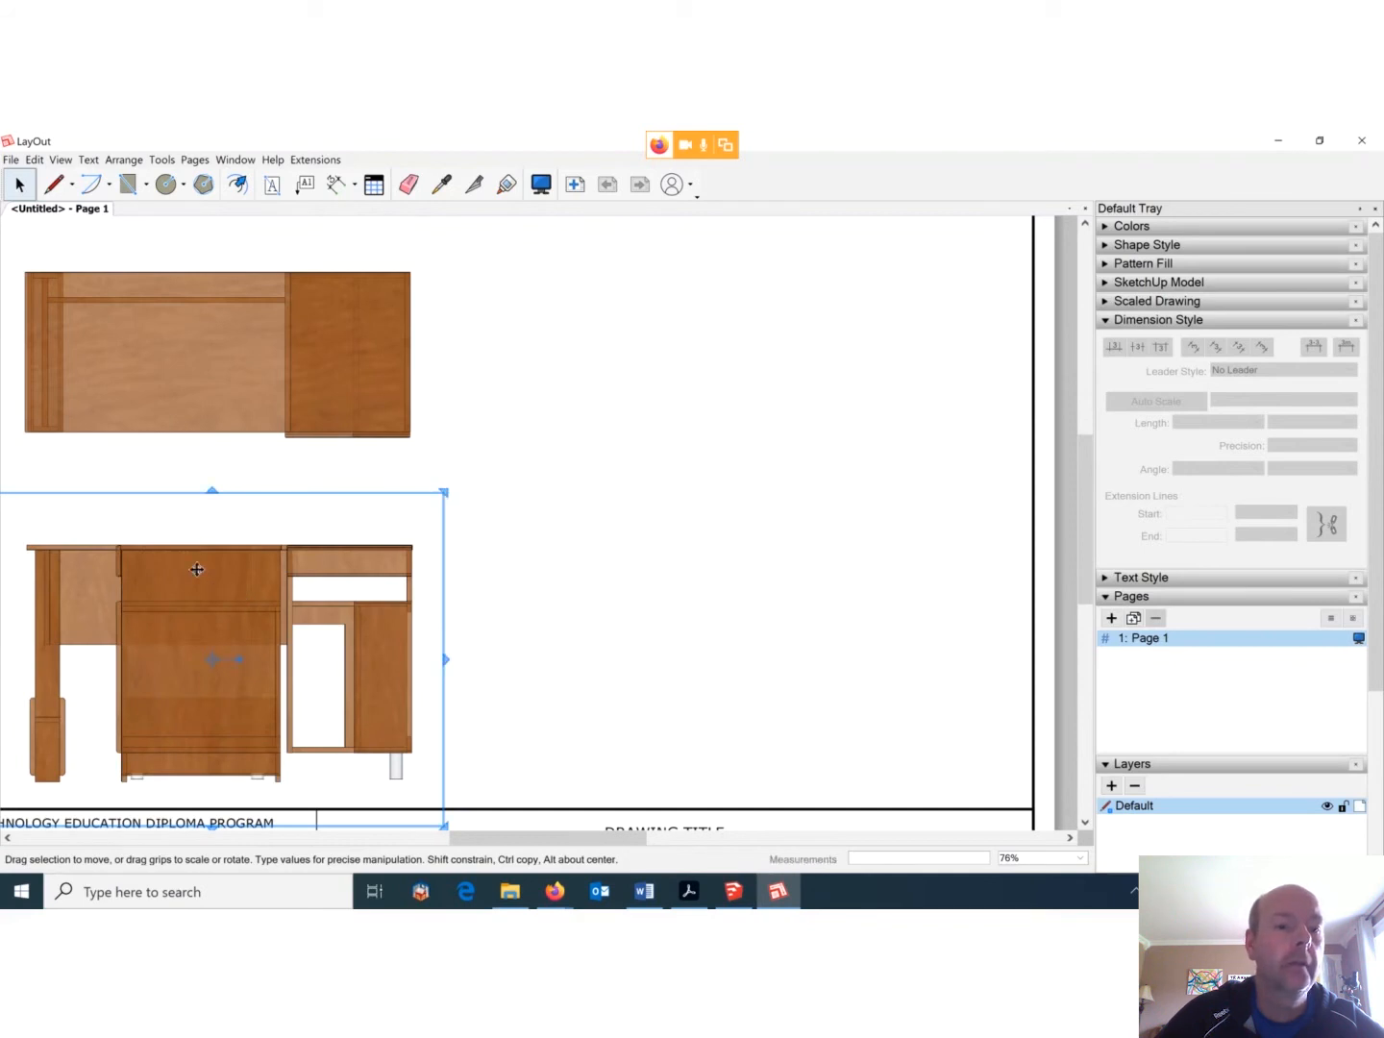
{"action": "left_click_drag", "start_coordinate": [195, 588], "coordinate": [730, 586]}
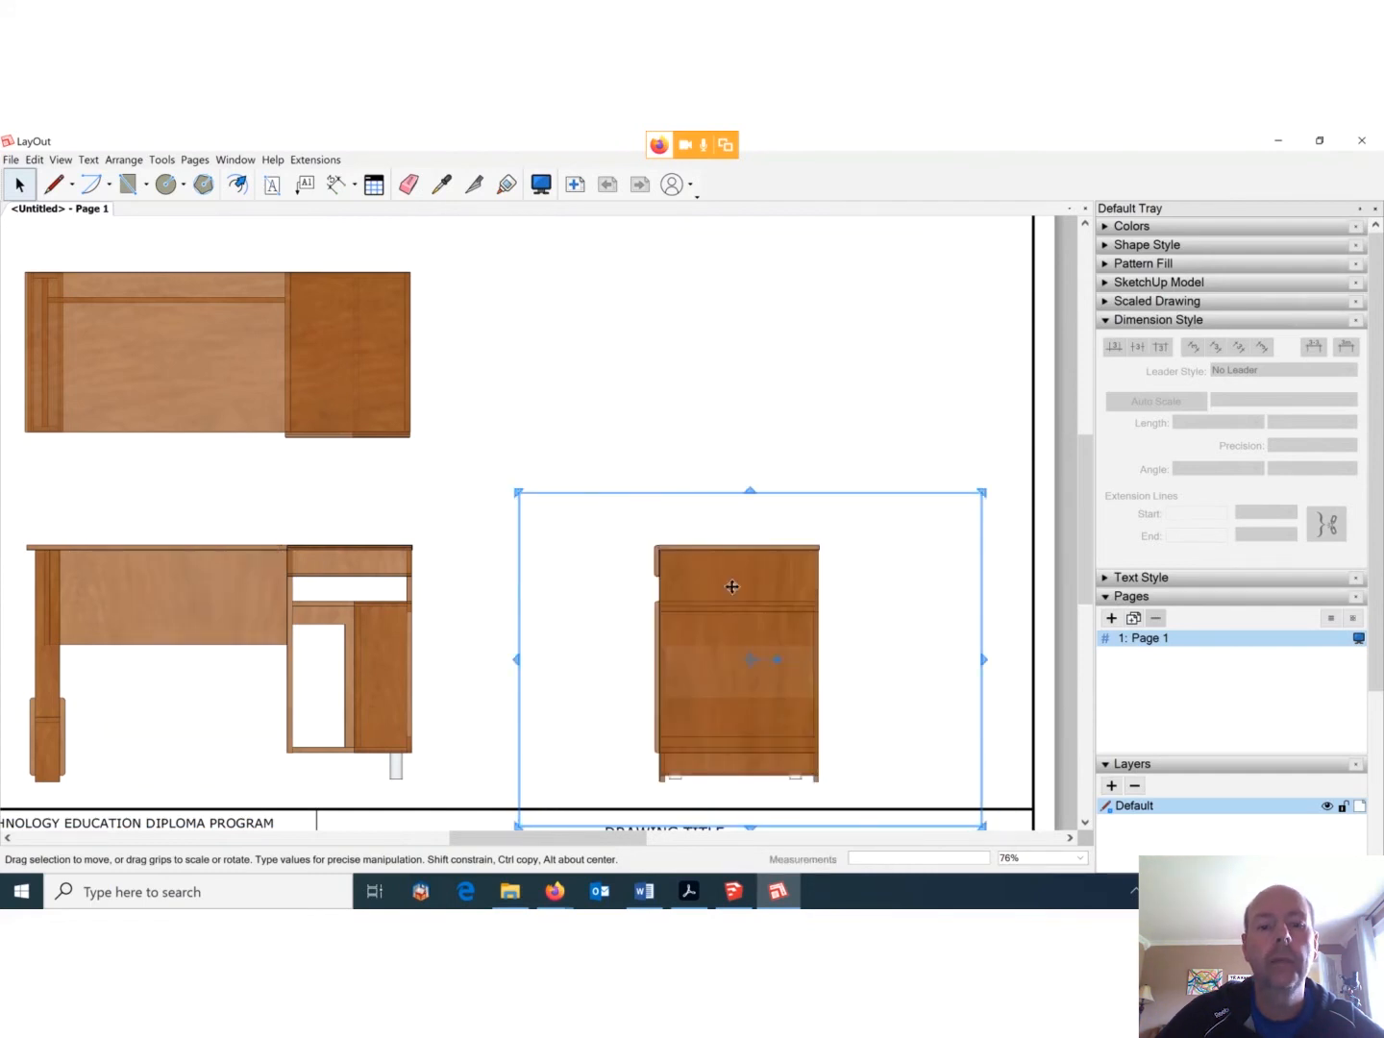
{"action": "left_click", "coordinate": [498, 462]}
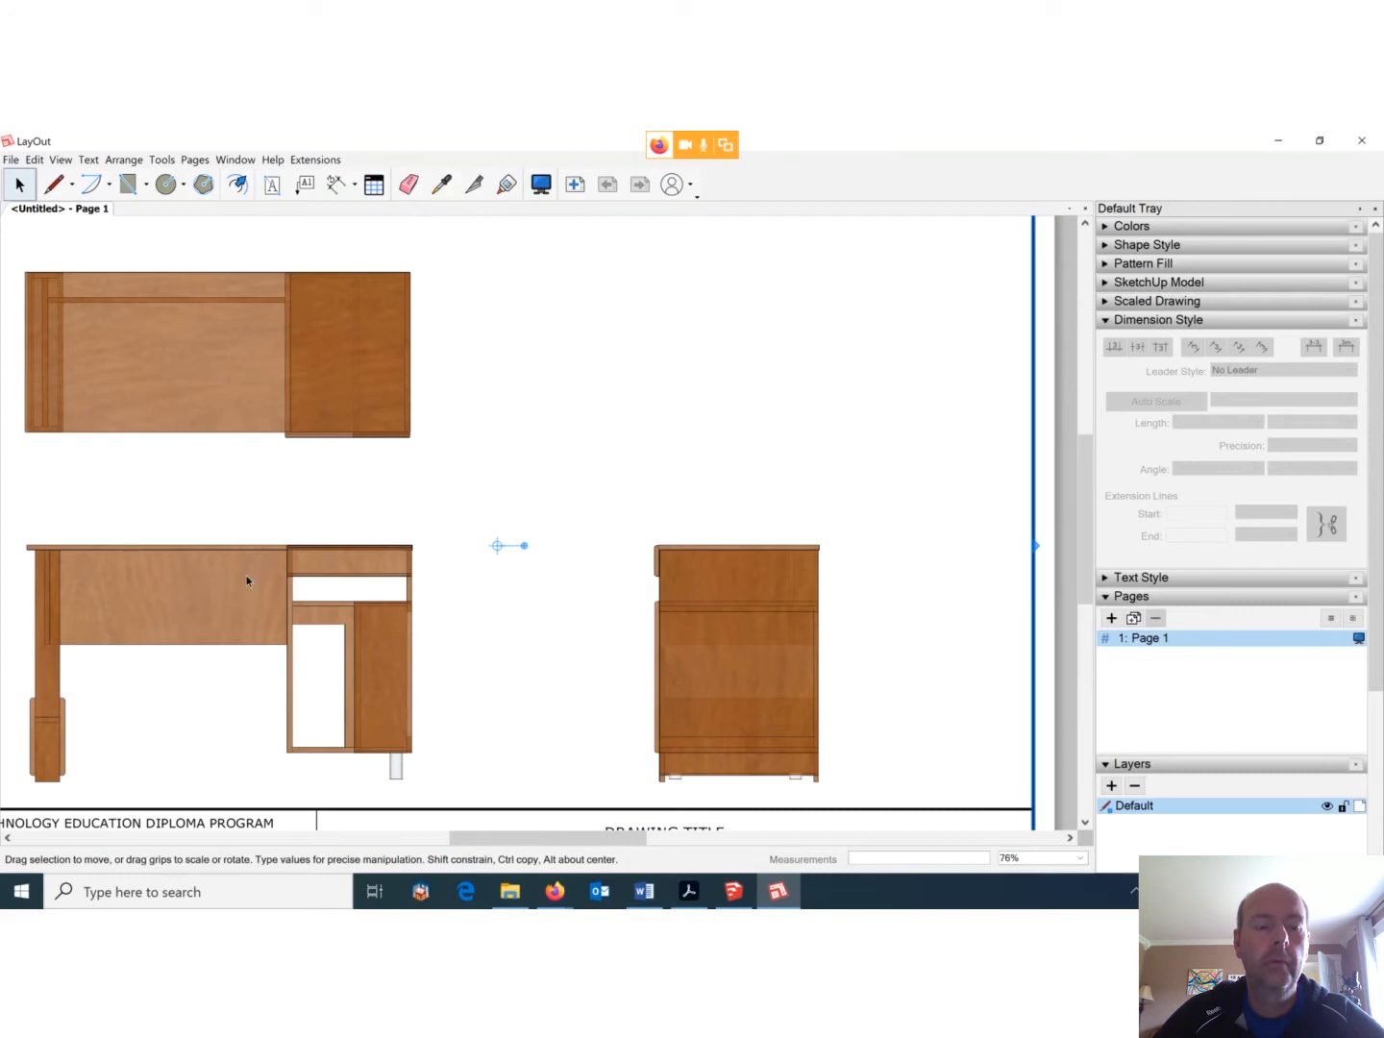
Try to place the side view in the empty area directly above it, then undo the move.
{"action": "scroll", "coordinate": [525, 471], "scroll_direction": "down", "scroll_amount": 2}
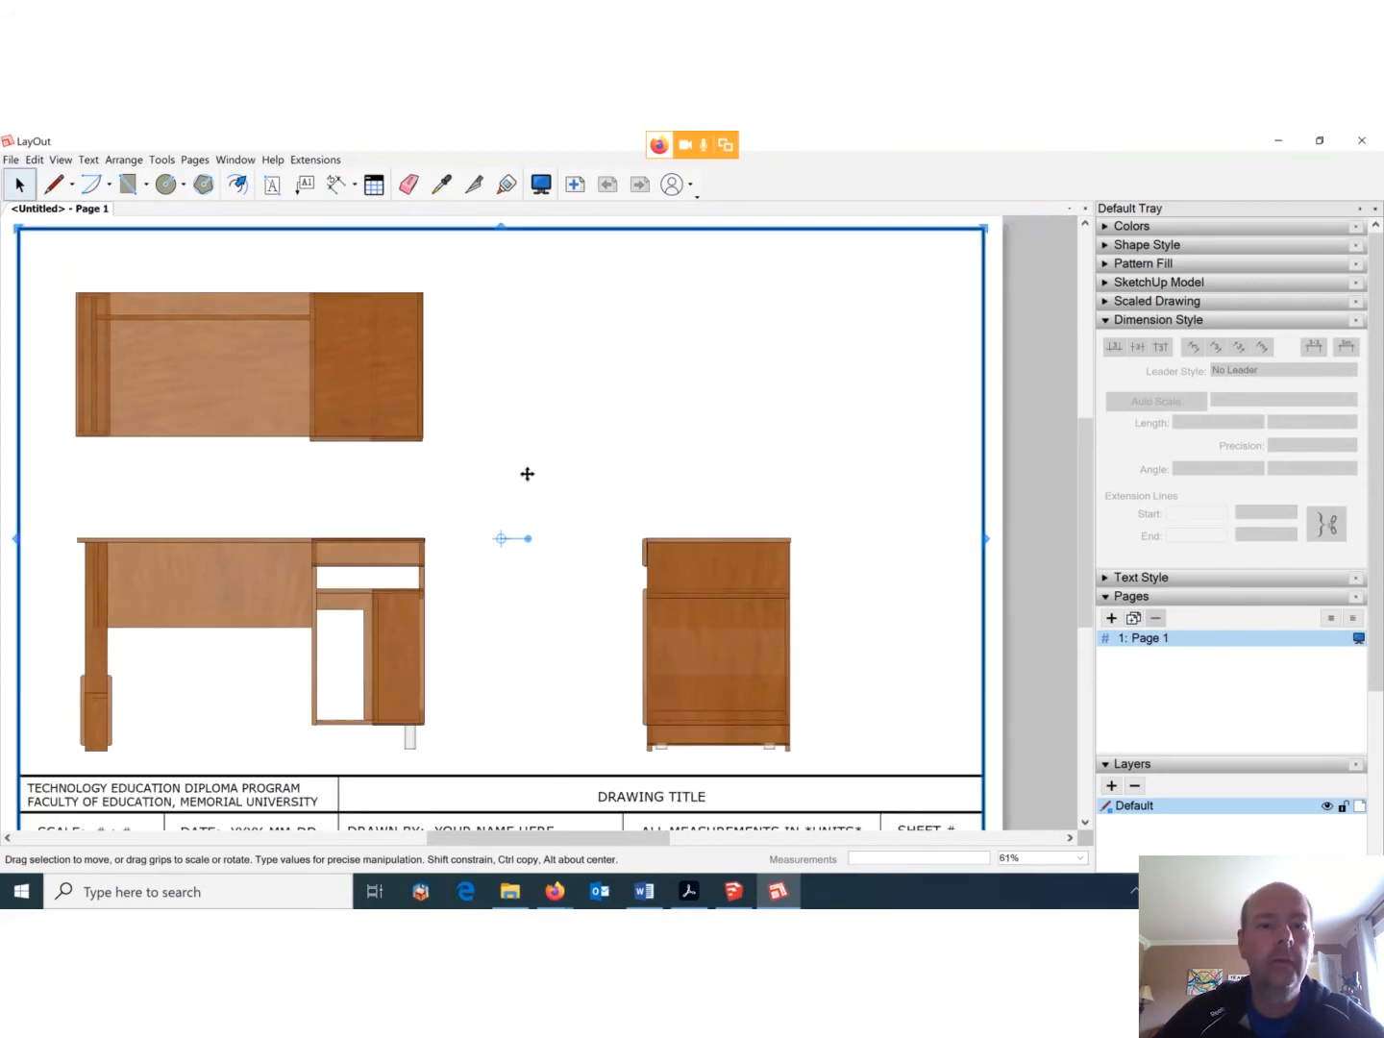
{"action": "left_click", "coordinate": [712, 577]}
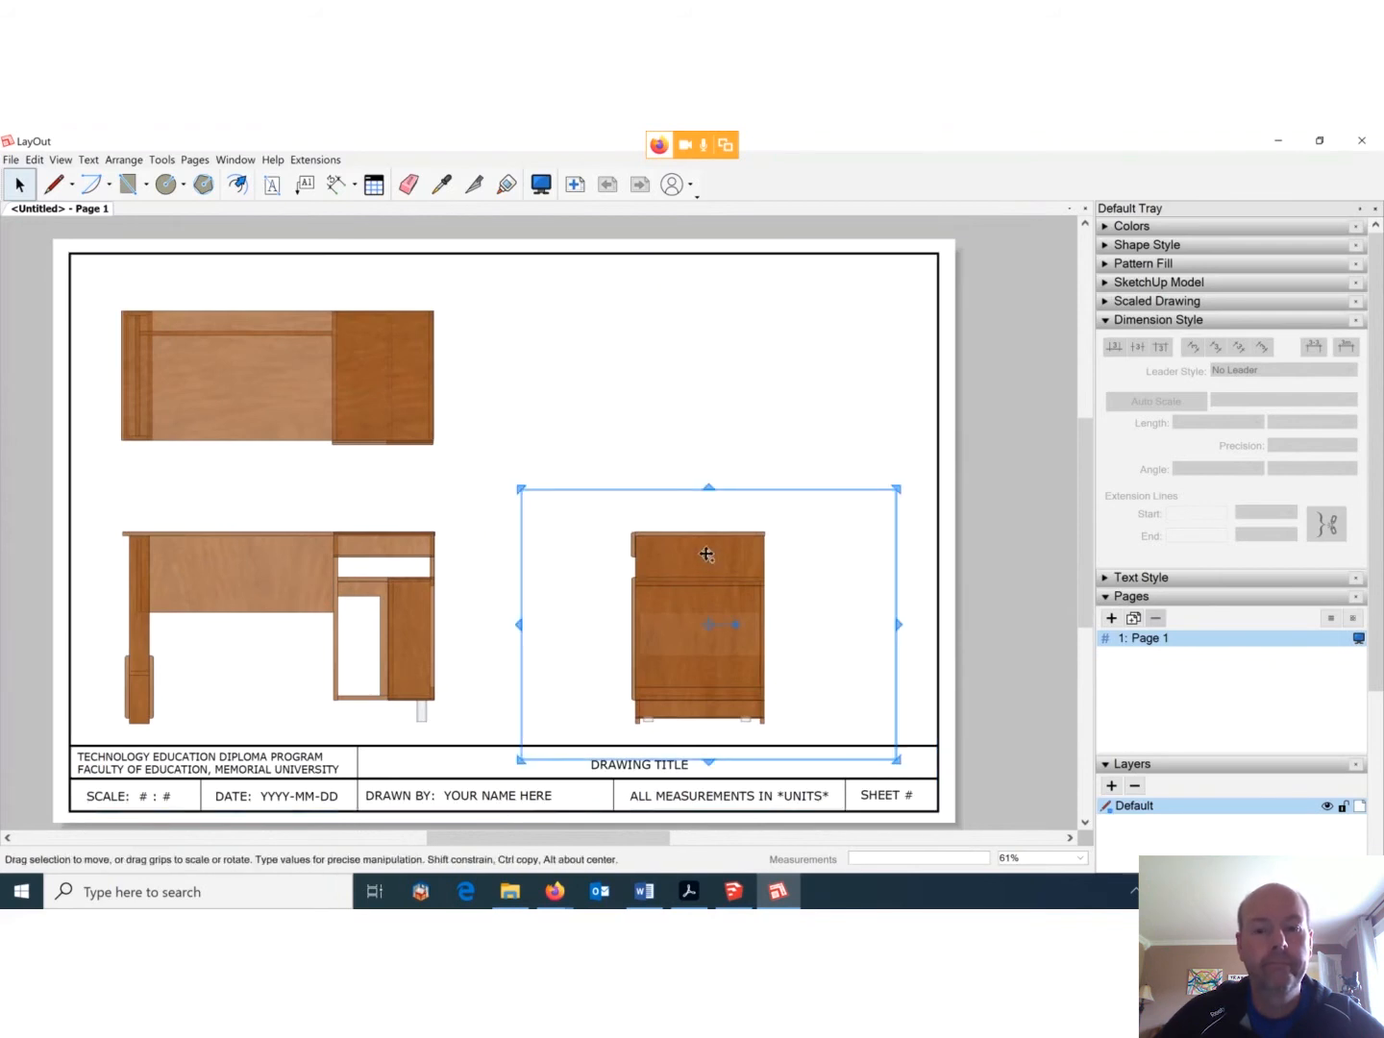
{"action": "left_click_drag", "start_coordinate": [707, 555], "coordinate": [708, 366]}
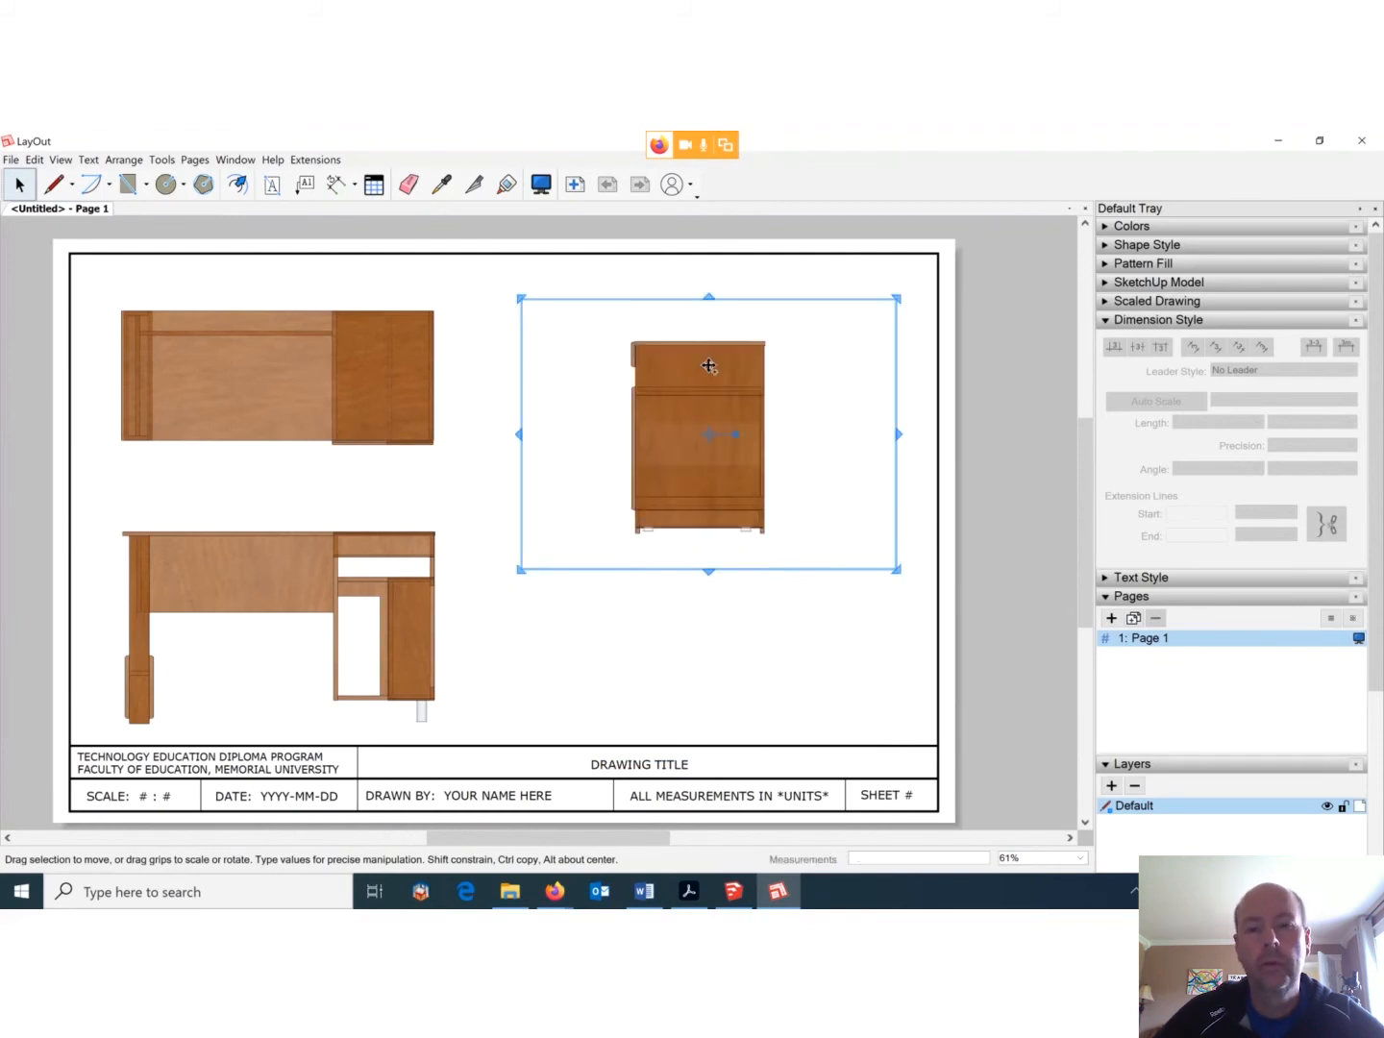
{"action": "key", "text": "ctrl+z"}
Place a duplicate of the side-view viewport, switched to the Iso standard view, directly above the side view.
{"action": "left_click", "coordinate": [711, 574]}
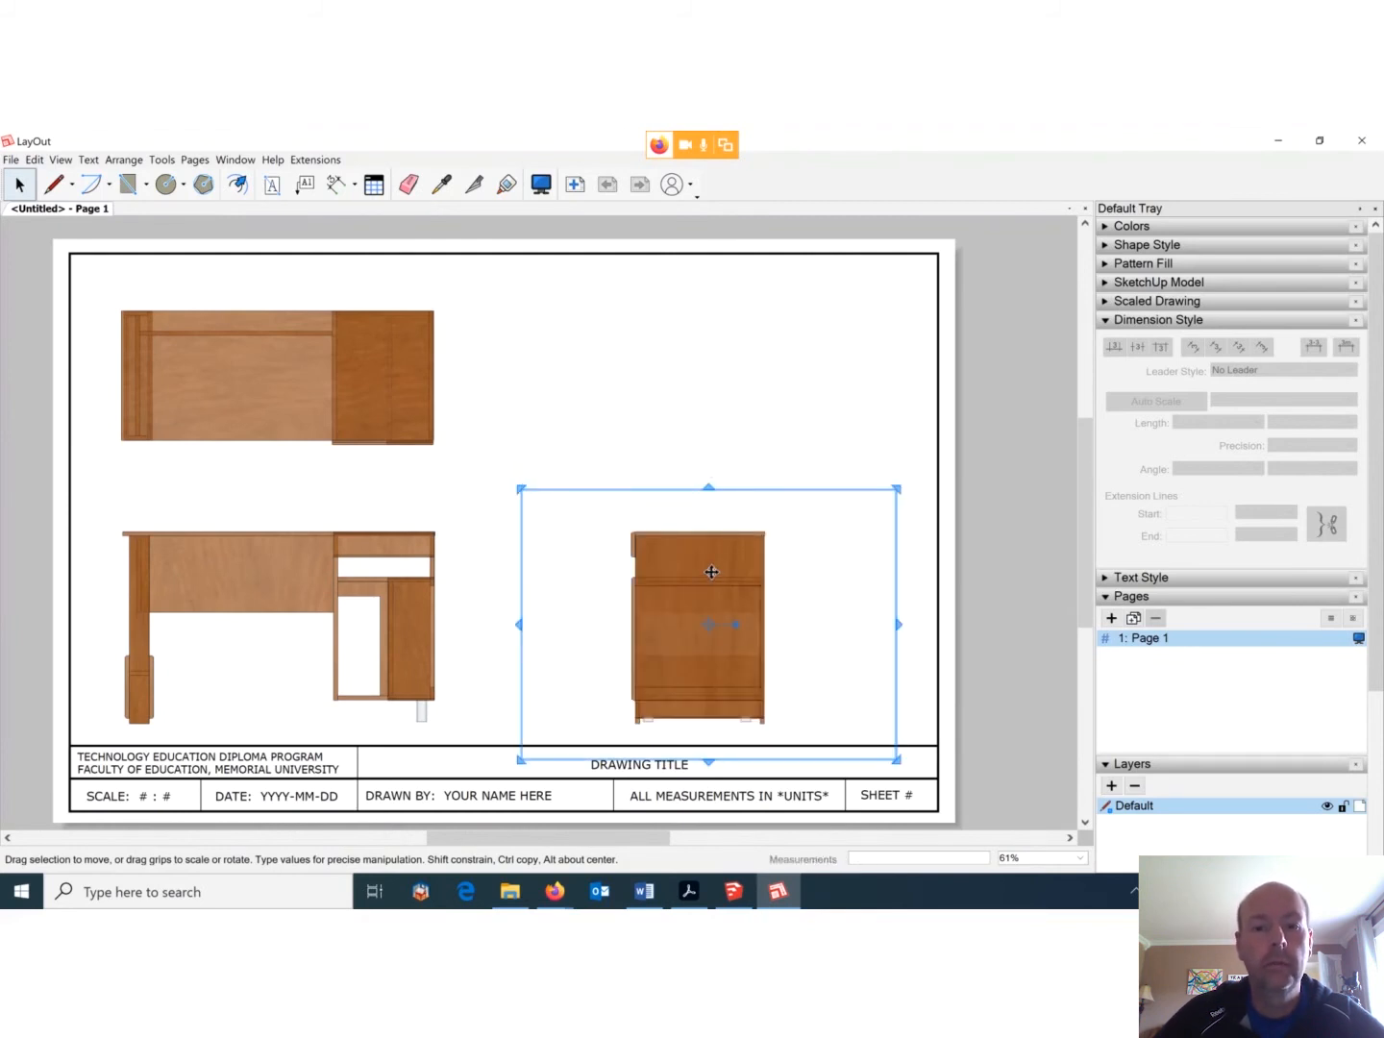
{"action": "left_click_drag", "start_coordinate": [711, 563], "coordinate": [712, 563]}
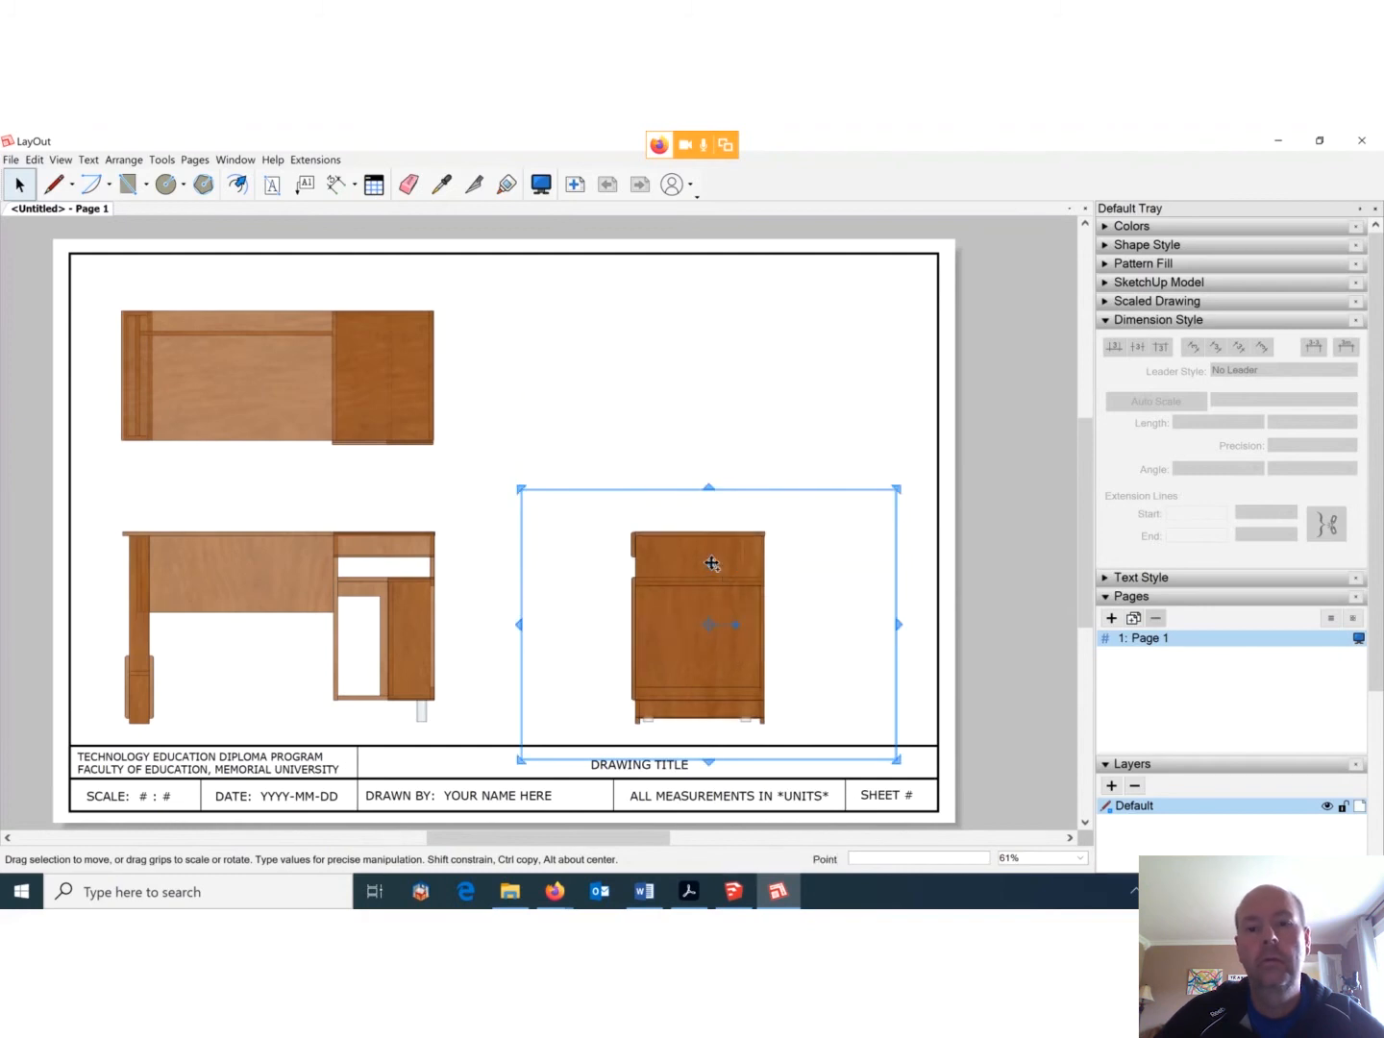
{"action": "right_click", "coordinate": [715, 569]}
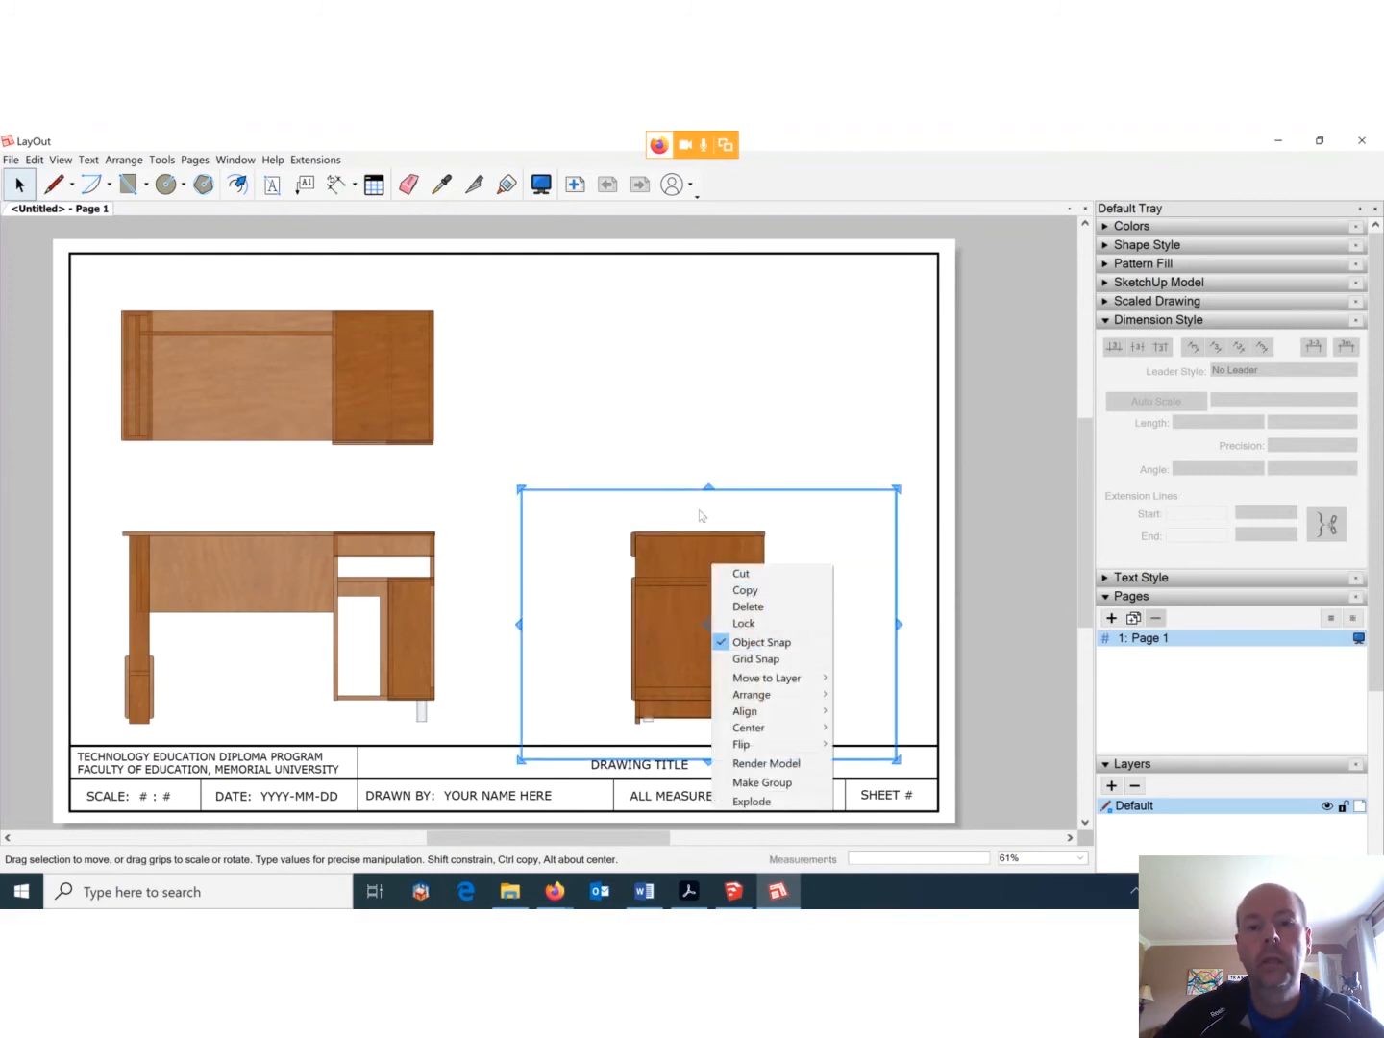
{"action": "left_click", "coordinate": [694, 462]}
{"action": "left_click", "coordinate": [692, 548]}
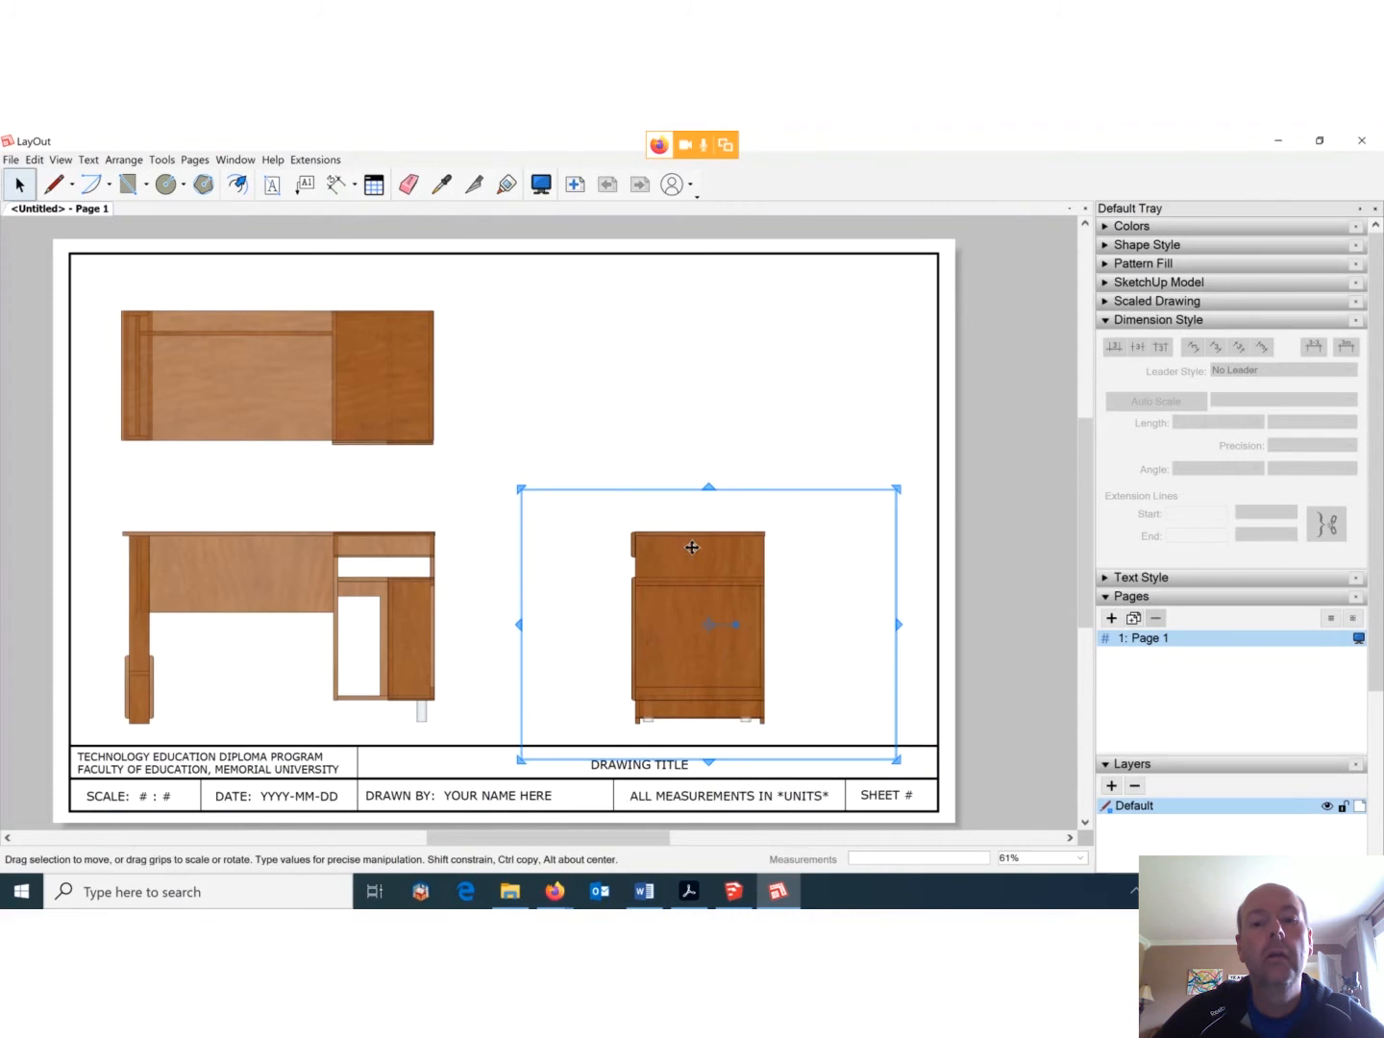
{"action": "right_click", "coordinate": [692, 547]}
{"action": "mouse_move", "coordinate": [772, 781]}
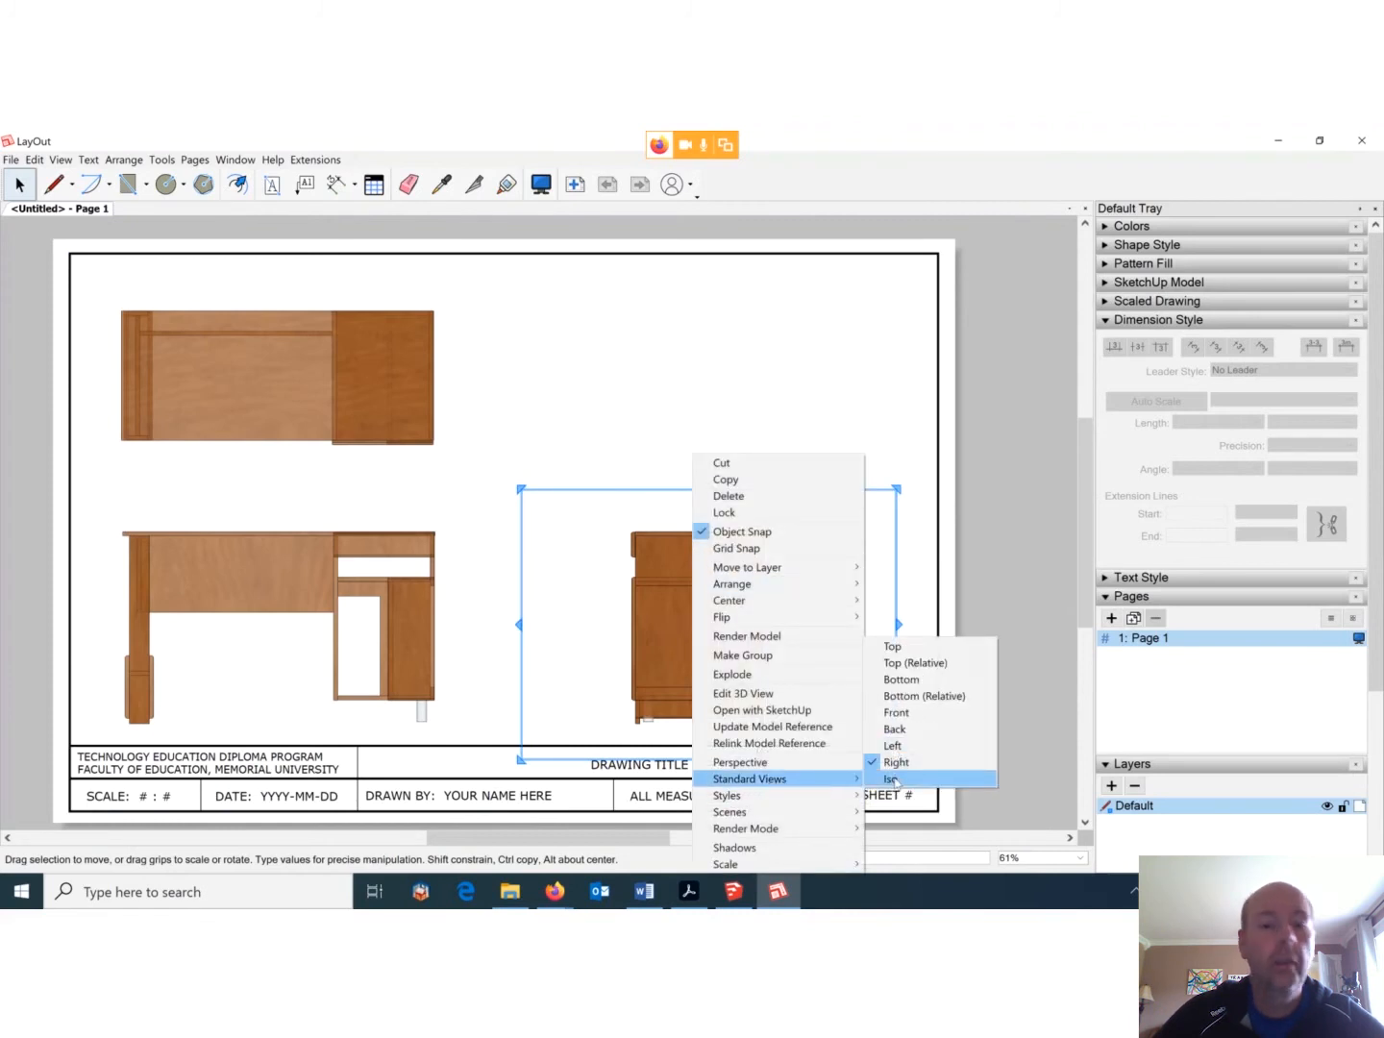
{"action": "left_click", "coordinate": [895, 778]}
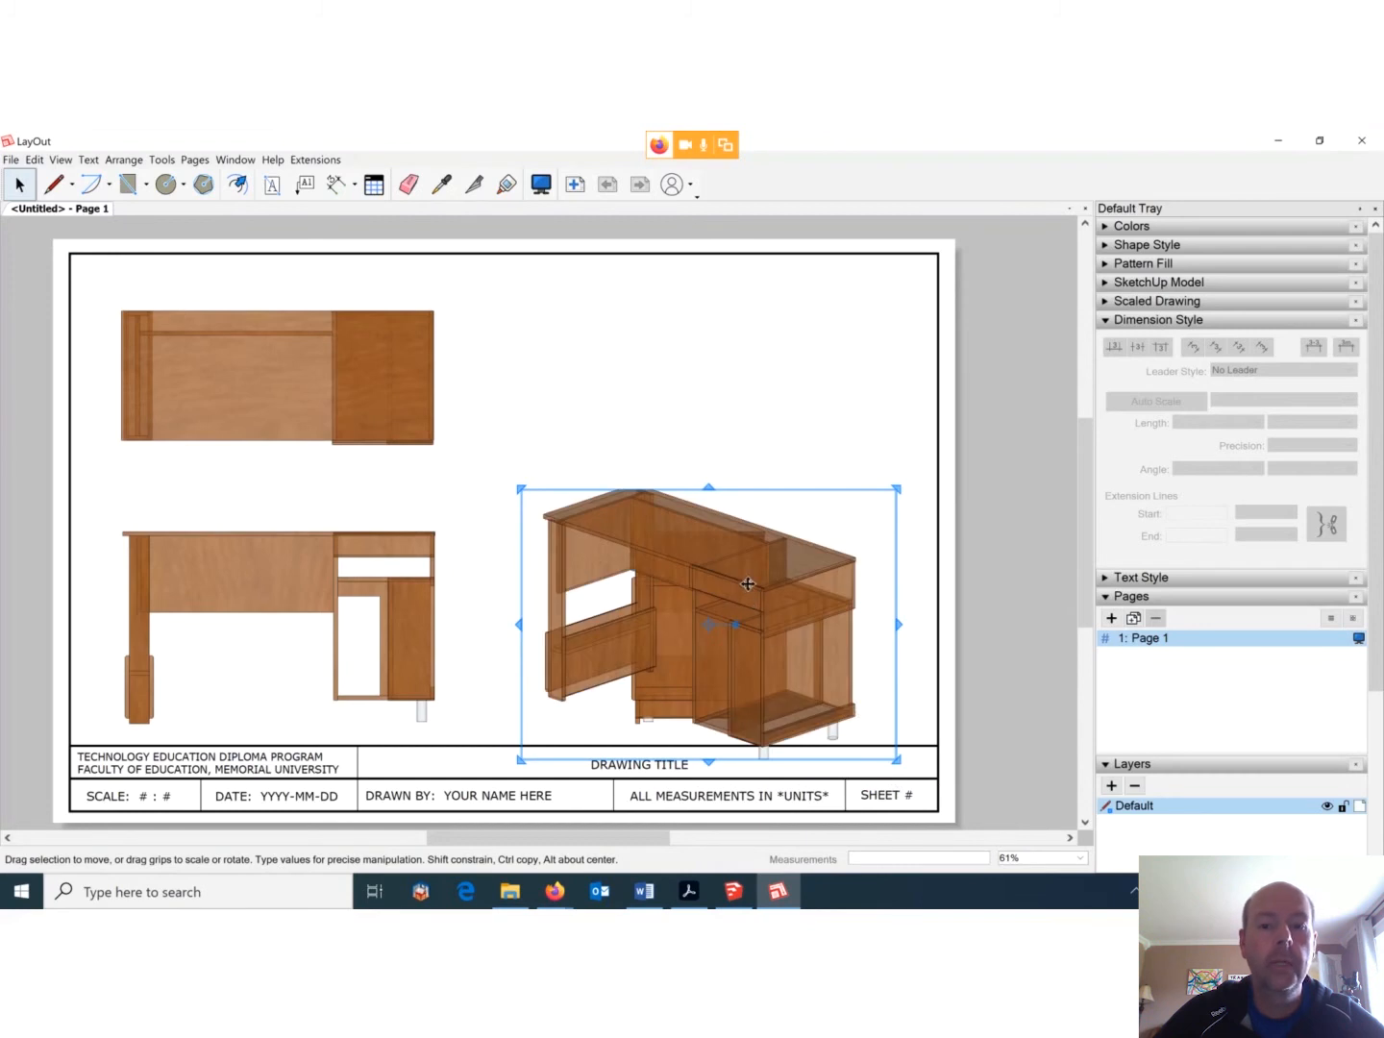
{"action": "left_click_drag", "start_coordinate": [748, 585], "coordinate": [744, 363]}
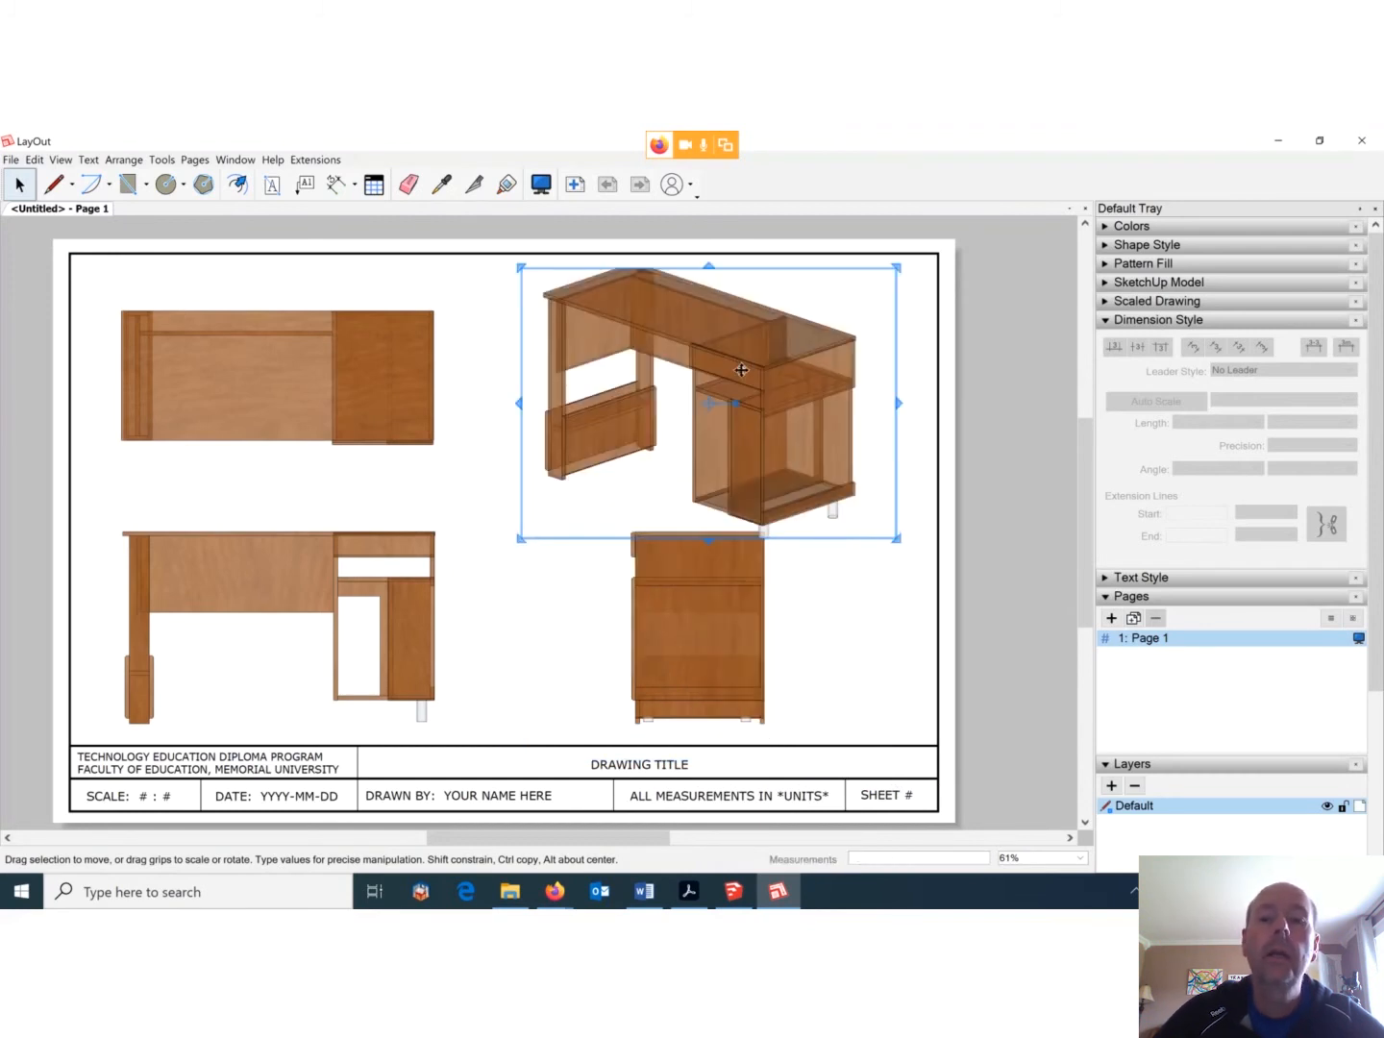
Try the isometric view at 1/2" = 1'-0" (1:24) and 3/4" = 1'-0" (1:16) scale.
{"action": "right_click", "coordinate": [767, 391]}
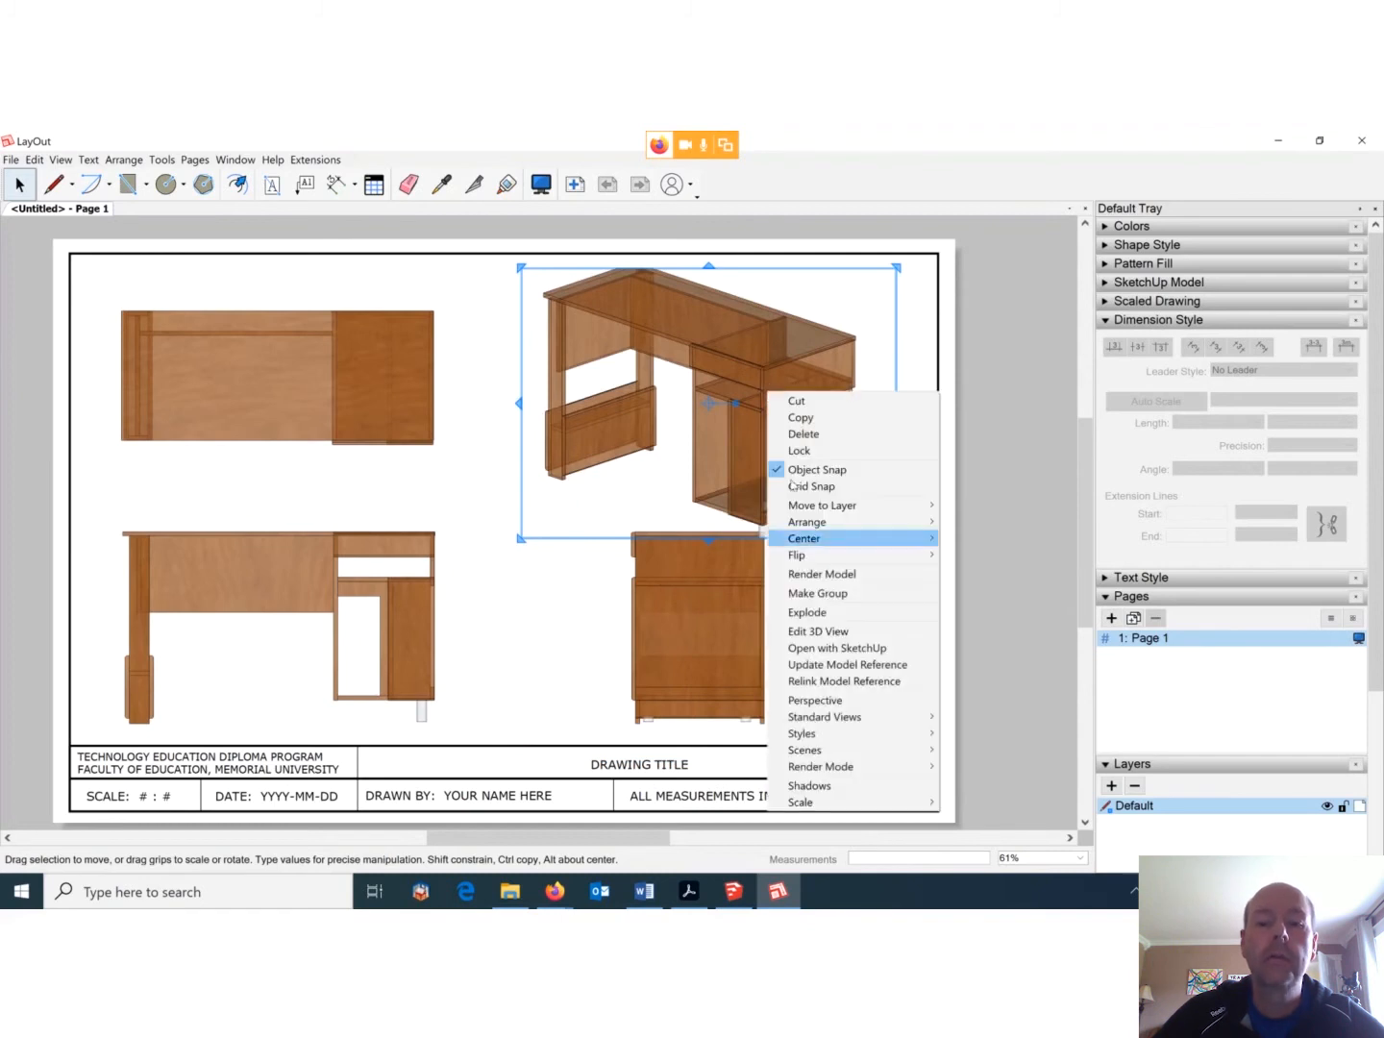
{"action": "mouse_move", "coordinate": [833, 803]}
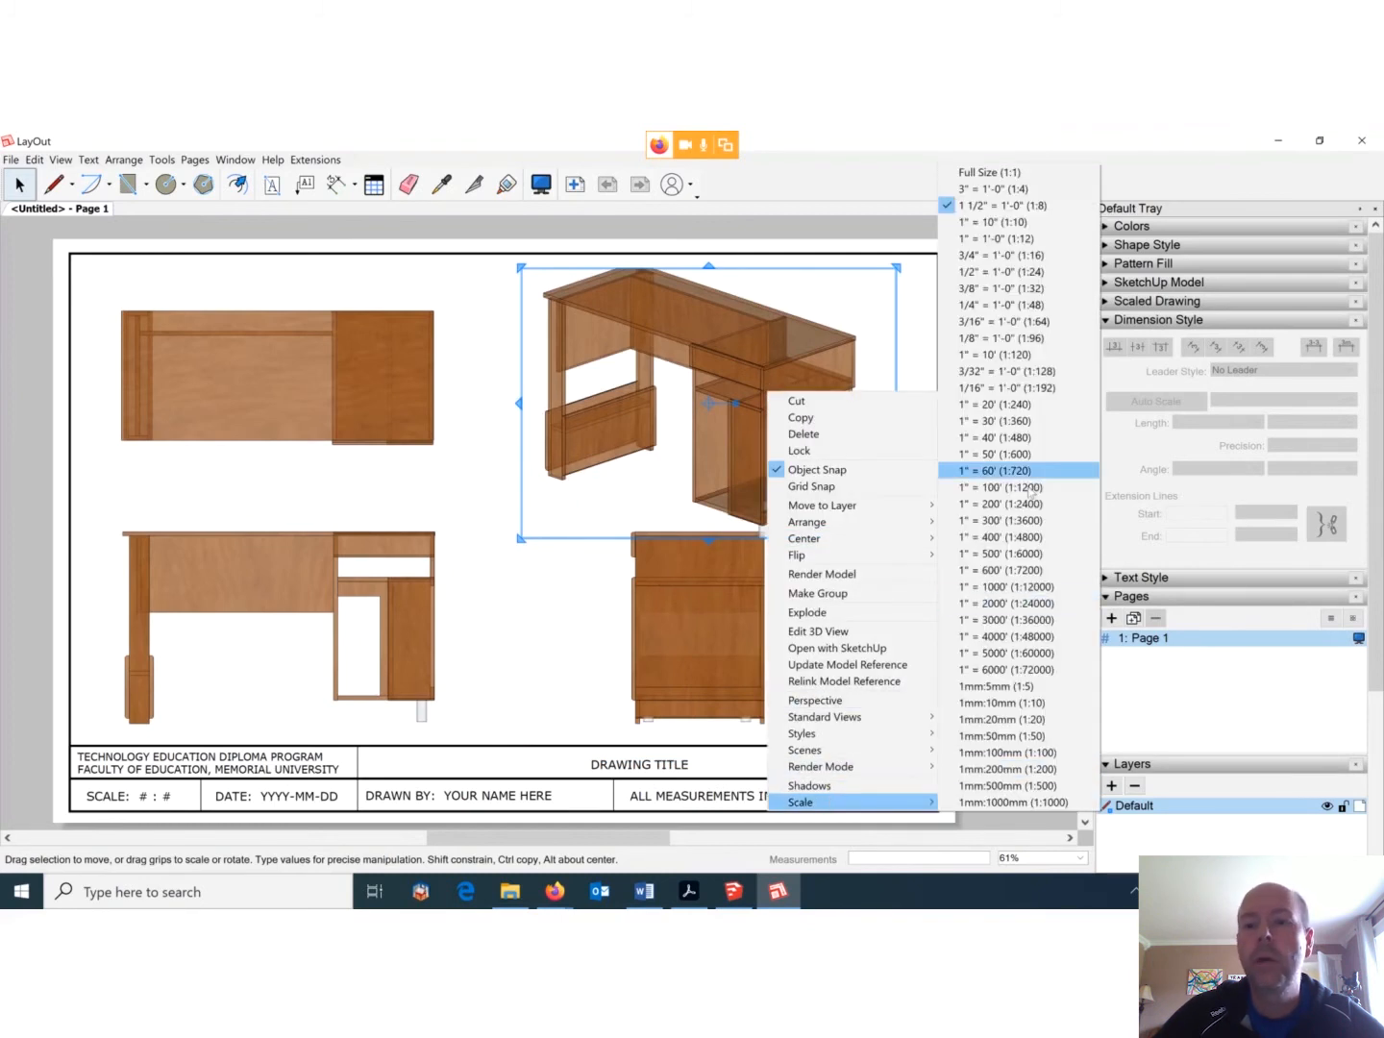
{"action": "left_click", "coordinate": [1021, 272]}
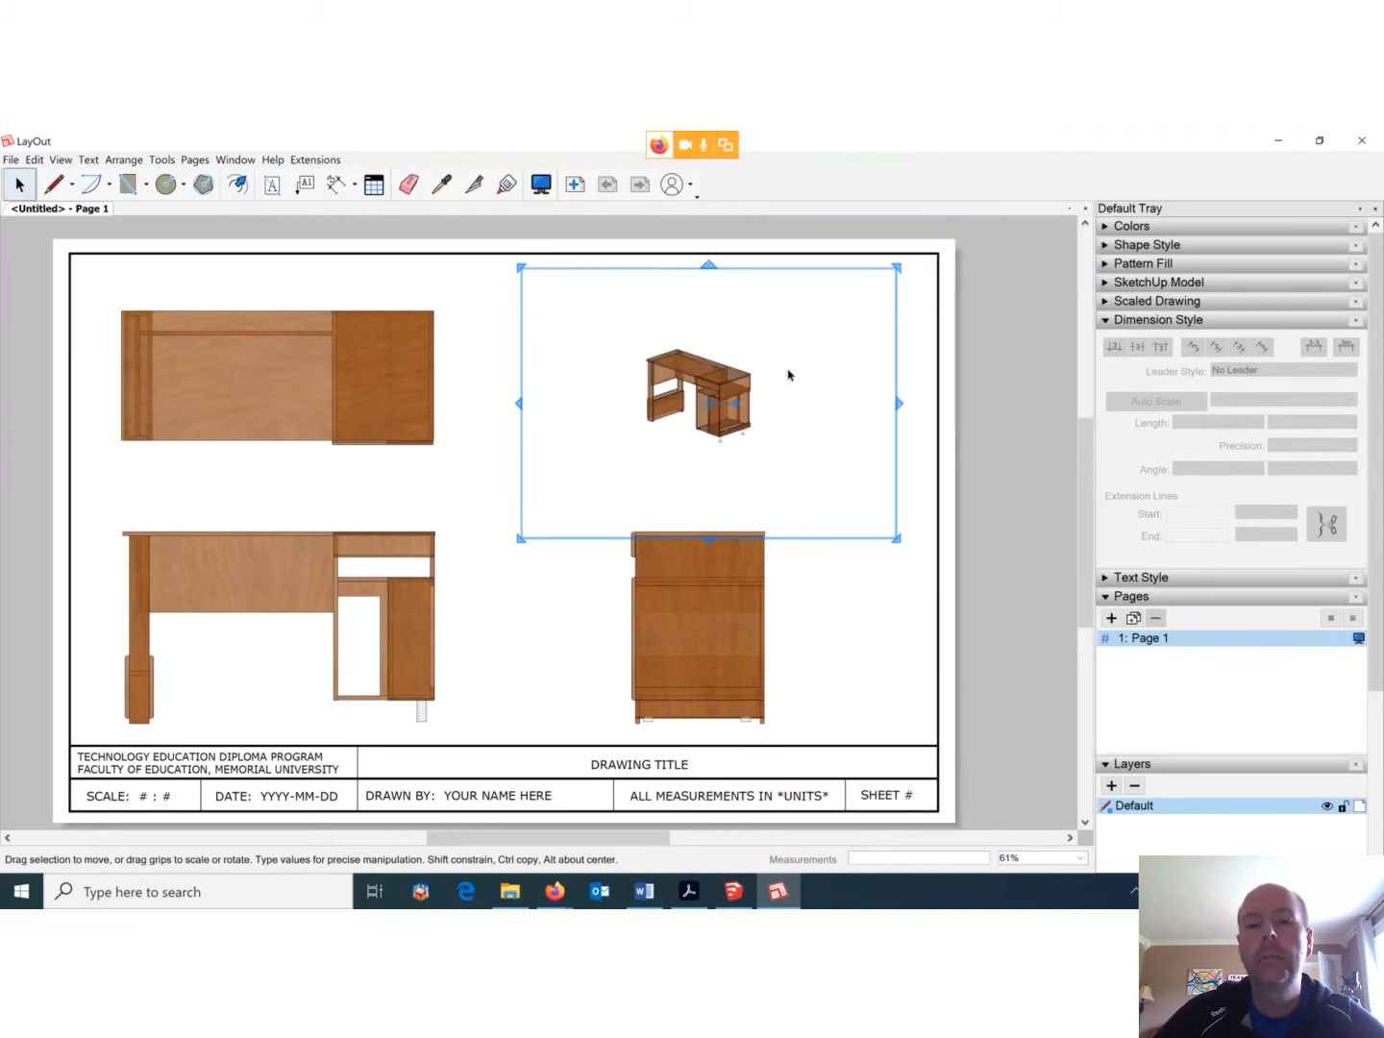
{"action": "right_click", "coordinate": [712, 390]}
{"action": "mouse_move", "coordinate": [769, 800]}
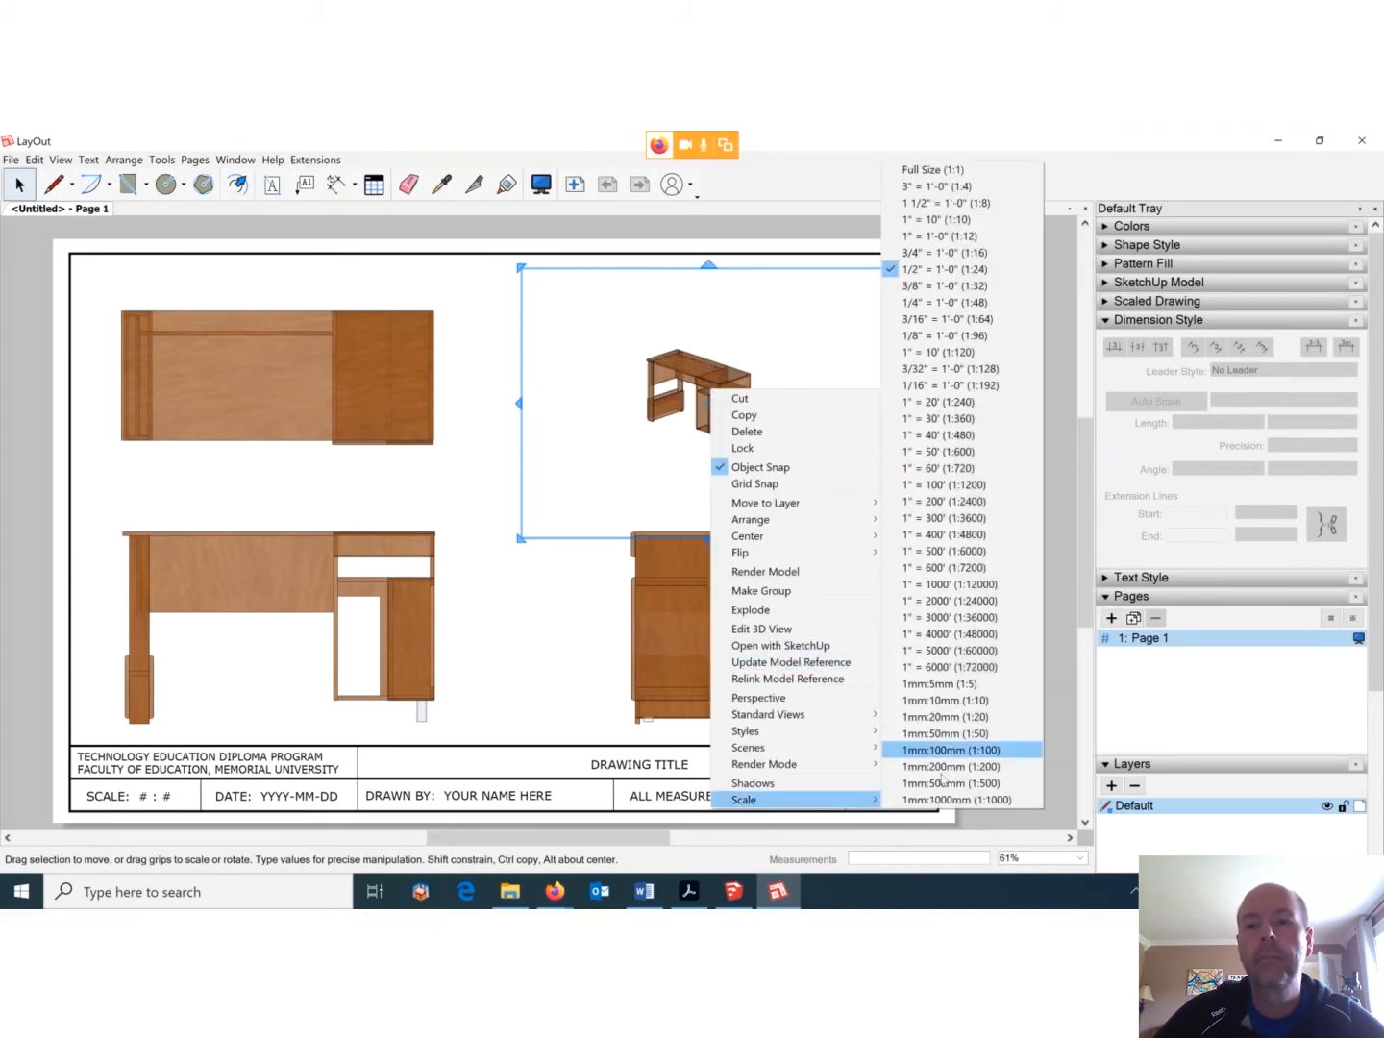
{"action": "left_click", "coordinate": [990, 252]}
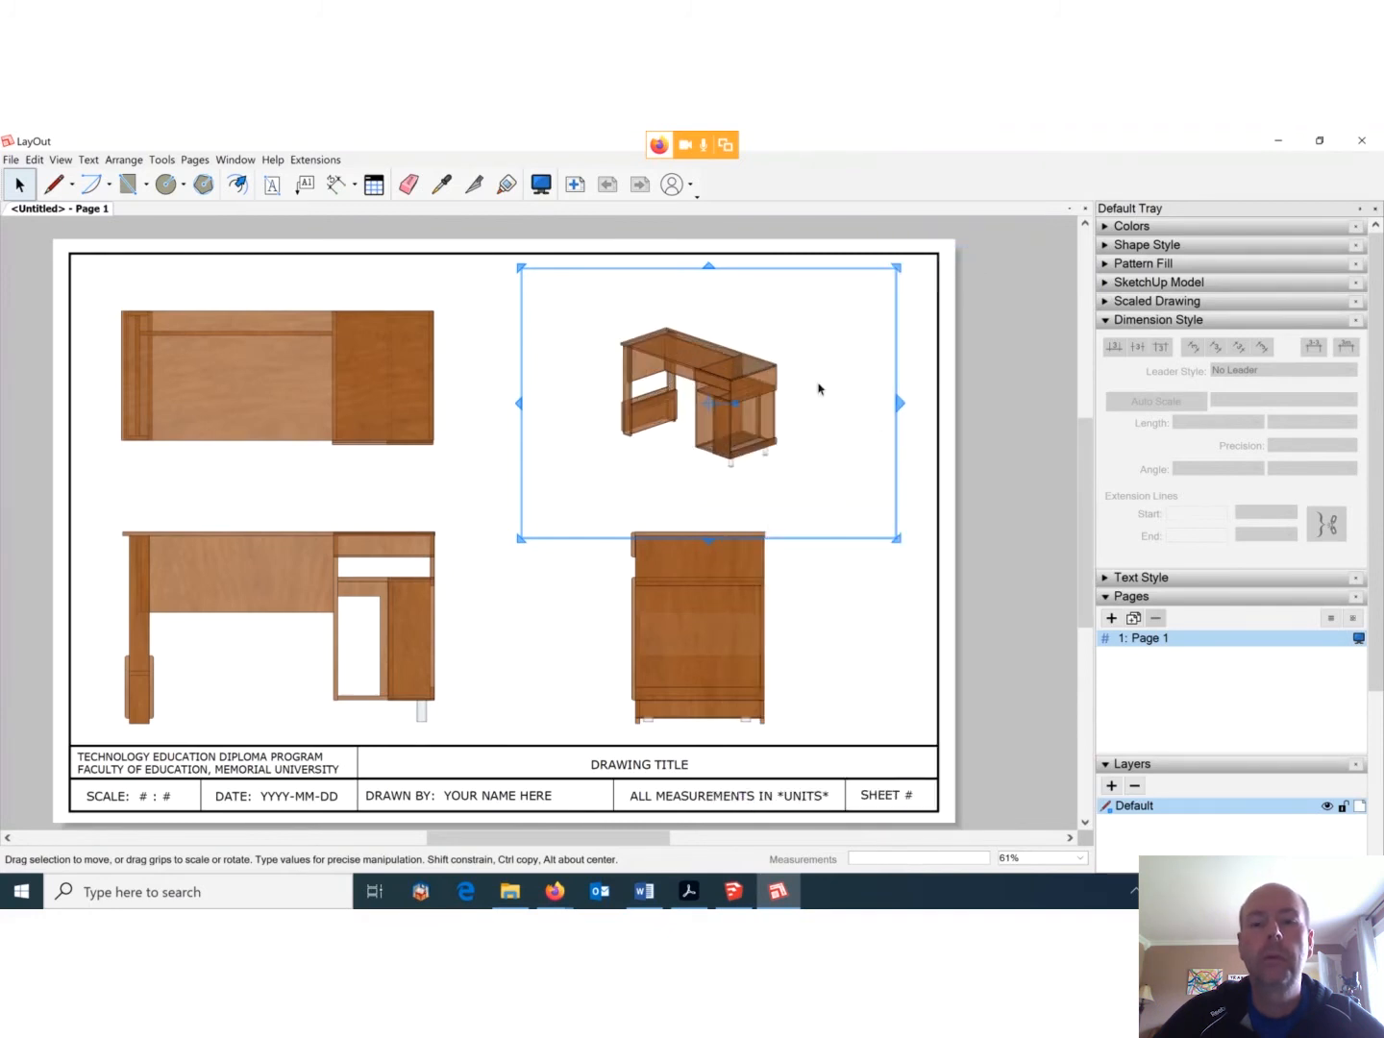
Set the isometric view's scale to 1" = 1'-0" (1:12).
{"action": "right_click", "coordinate": [737, 394]}
{"action": "mouse_move", "coordinate": [844, 812]}
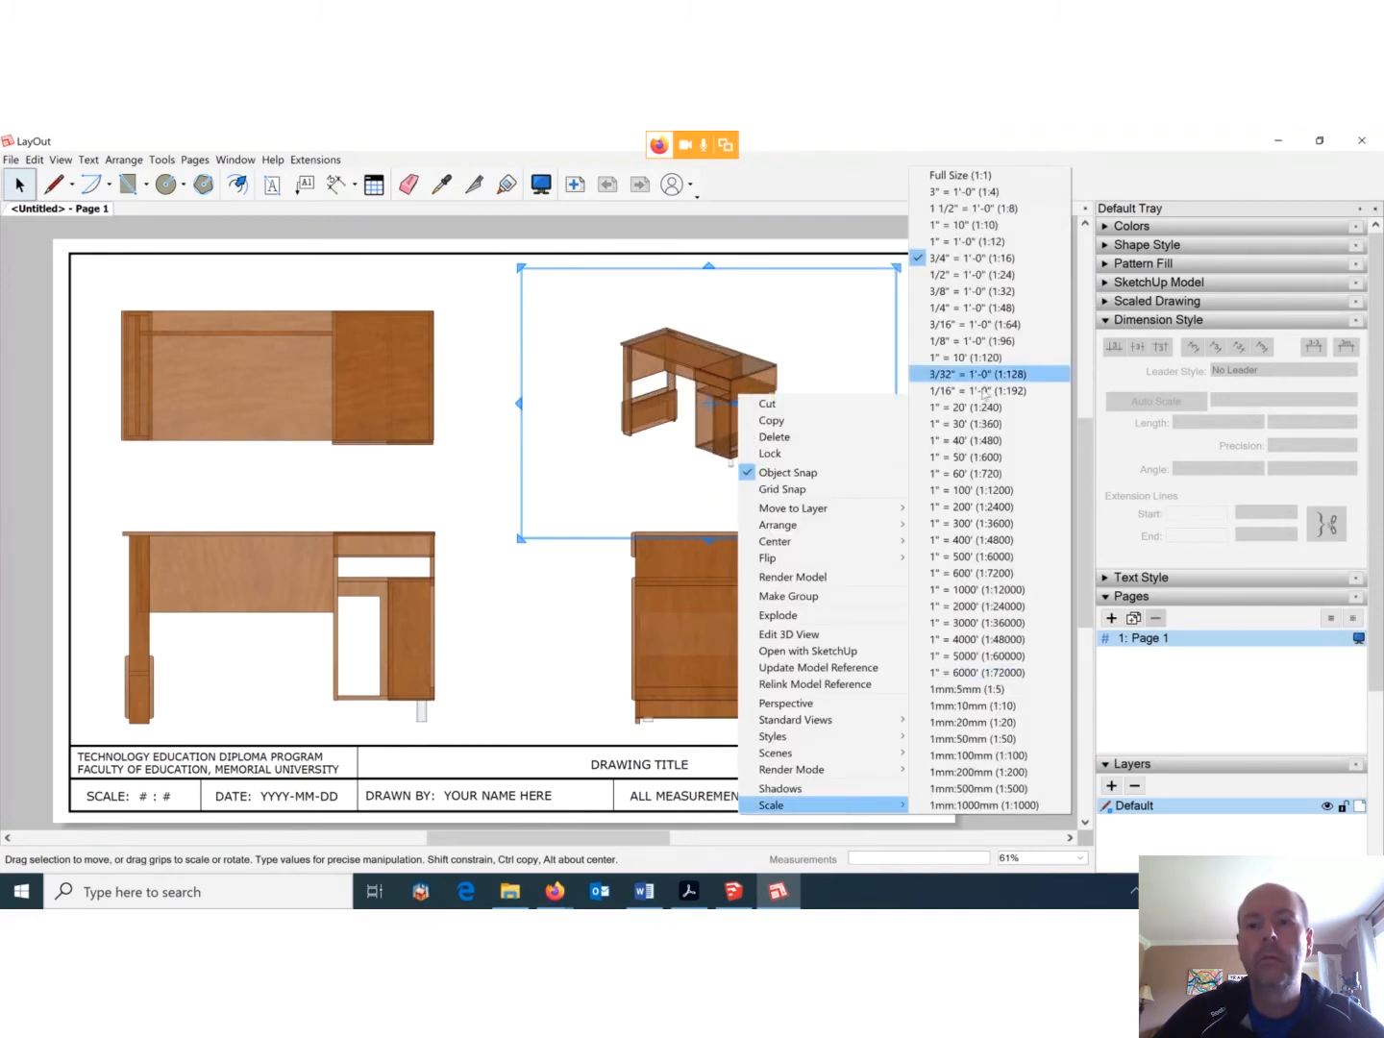
{"action": "left_click", "coordinate": [990, 241]}
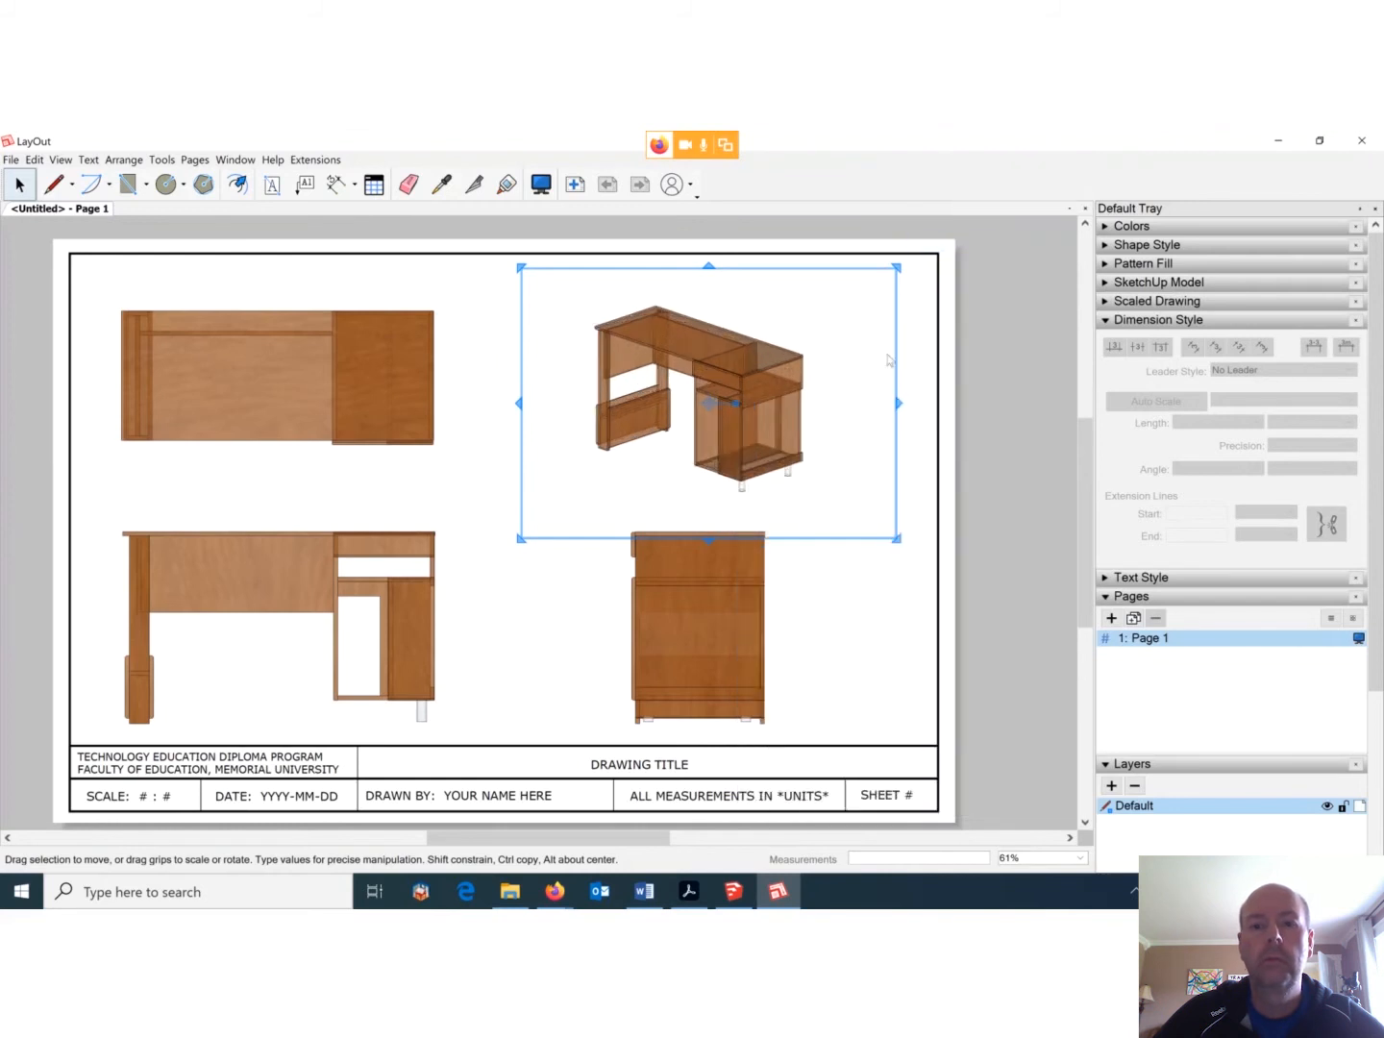
{"action": "left_click", "coordinate": [845, 596]}
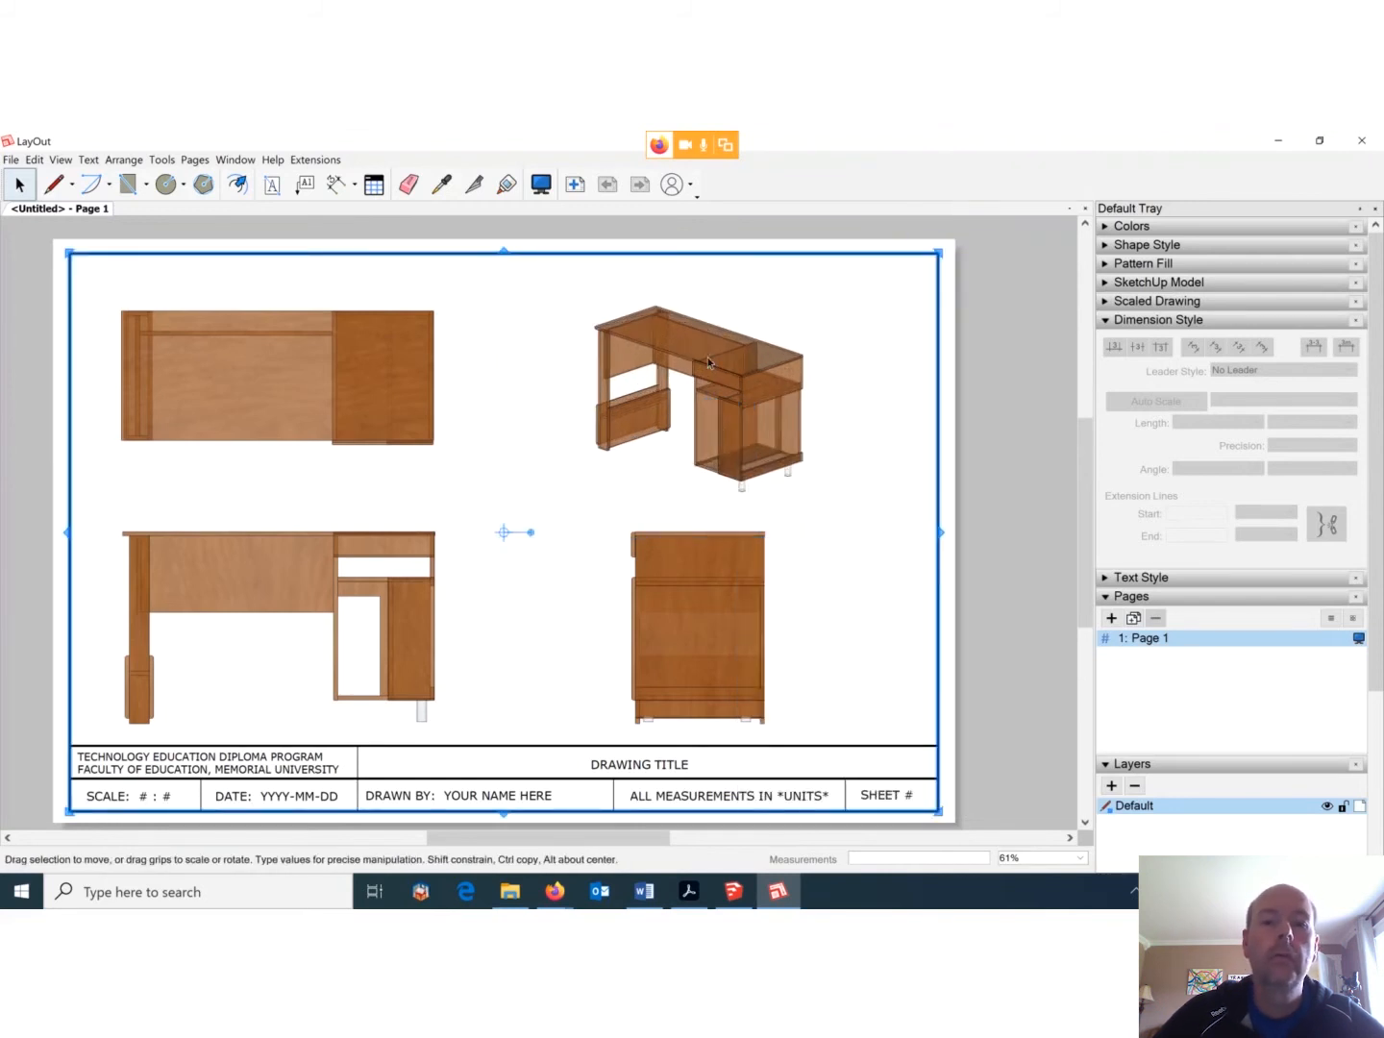
Apply the Woodworking Style to the isometric view in place of its X-ray style.
{"action": "left_click", "coordinate": [683, 335]}
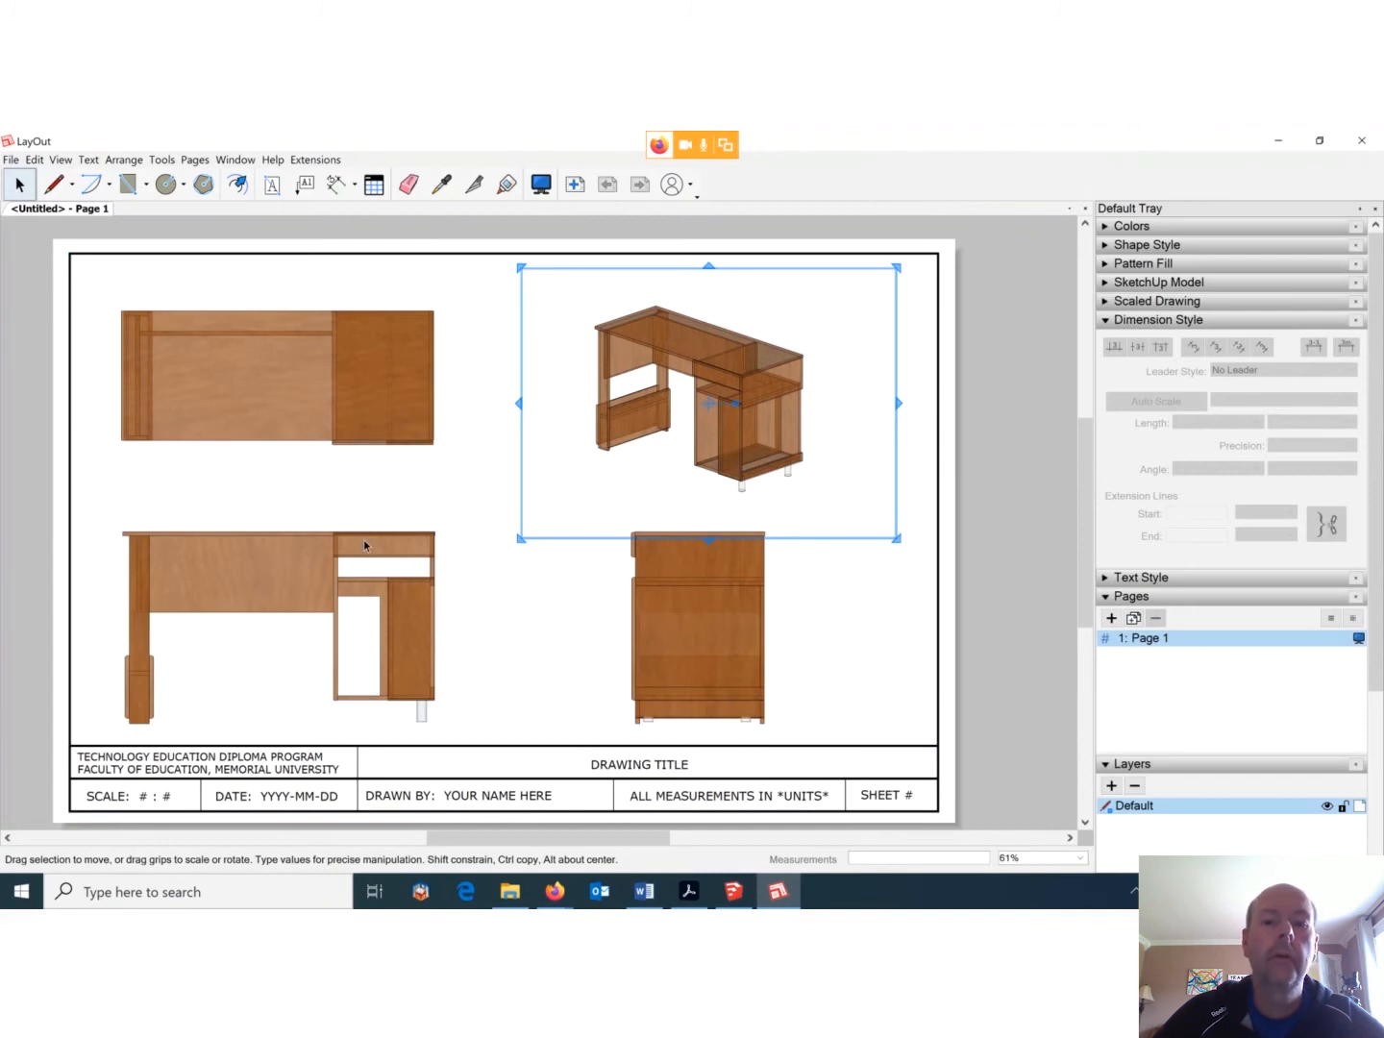
{"action": "right_click", "coordinate": [743, 375]}
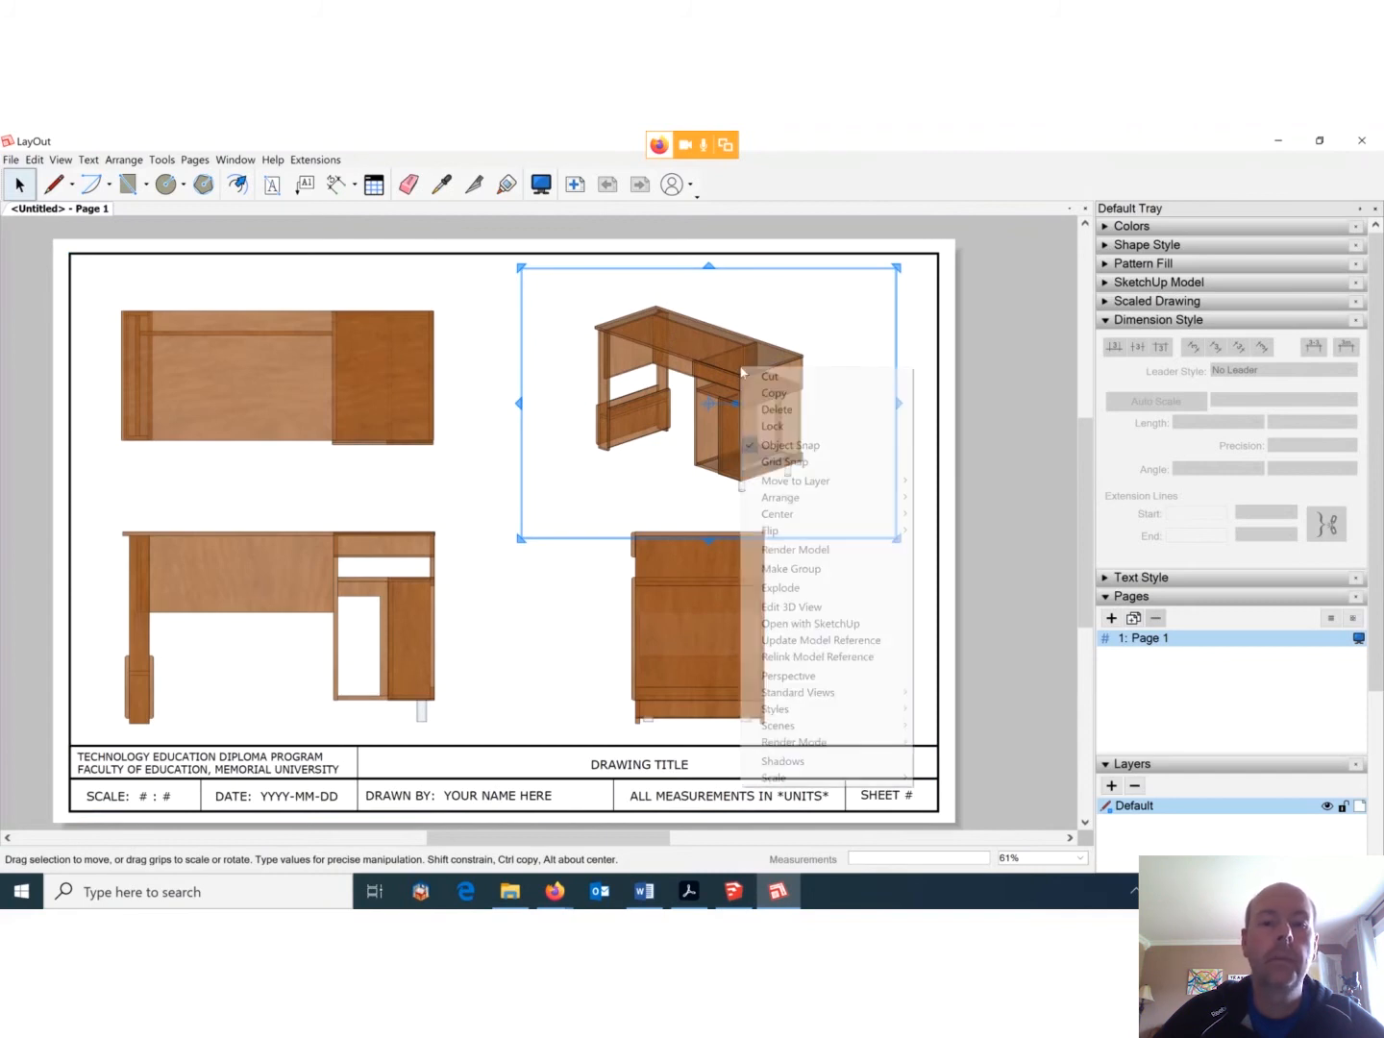
{"action": "mouse_move", "coordinate": [805, 709]}
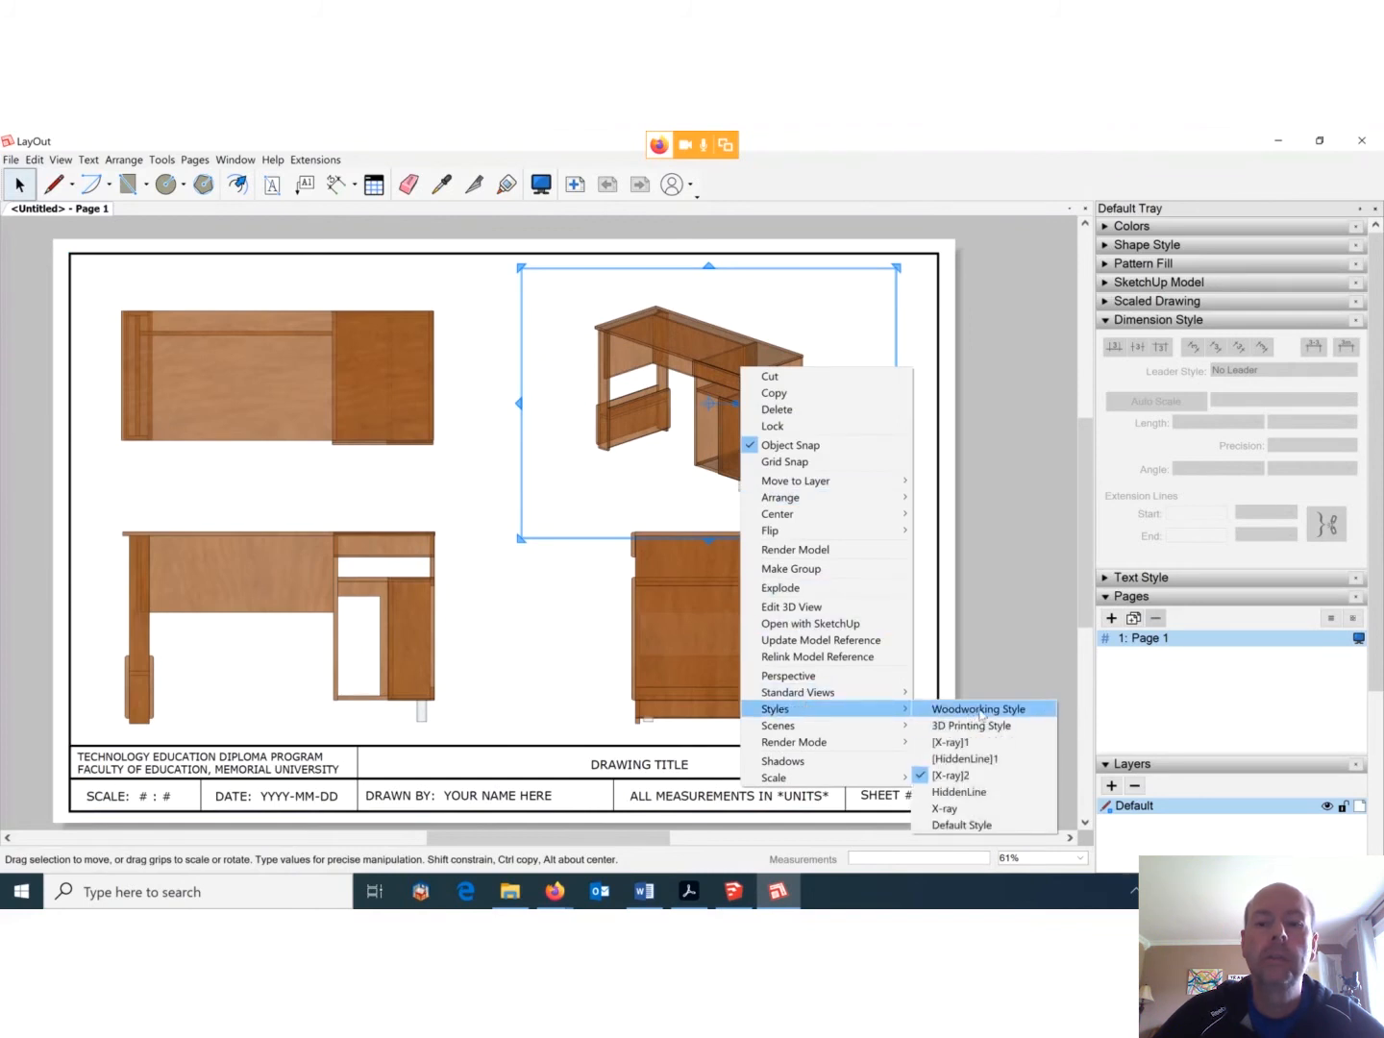
{"action": "left_click", "coordinate": [979, 709]}
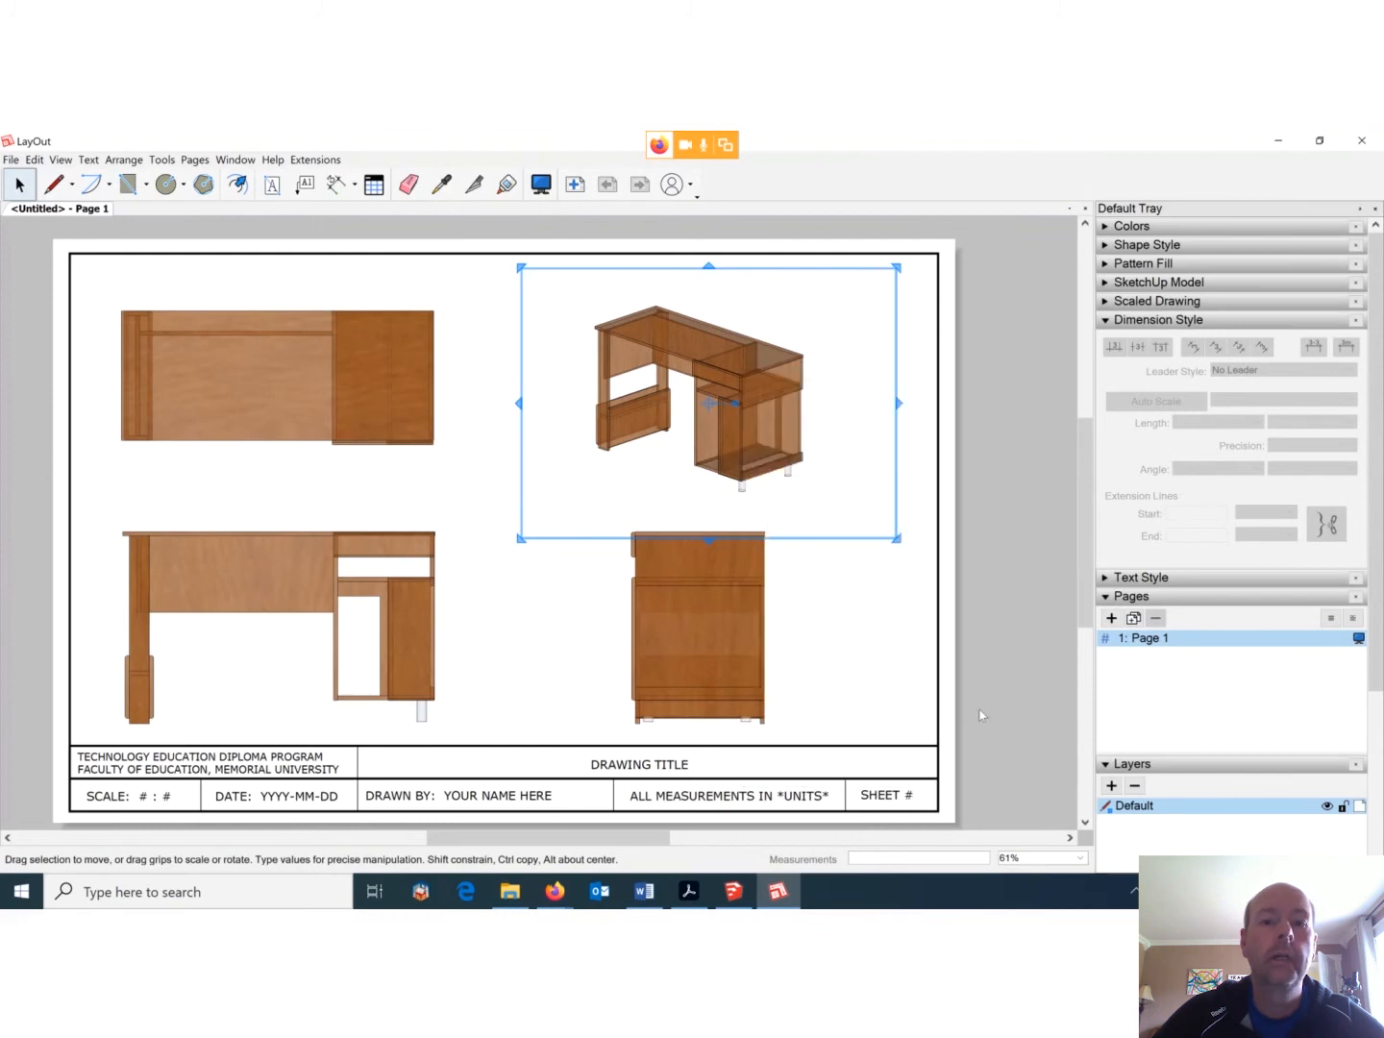
{"action": "left_click", "coordinate": [824, 604]}
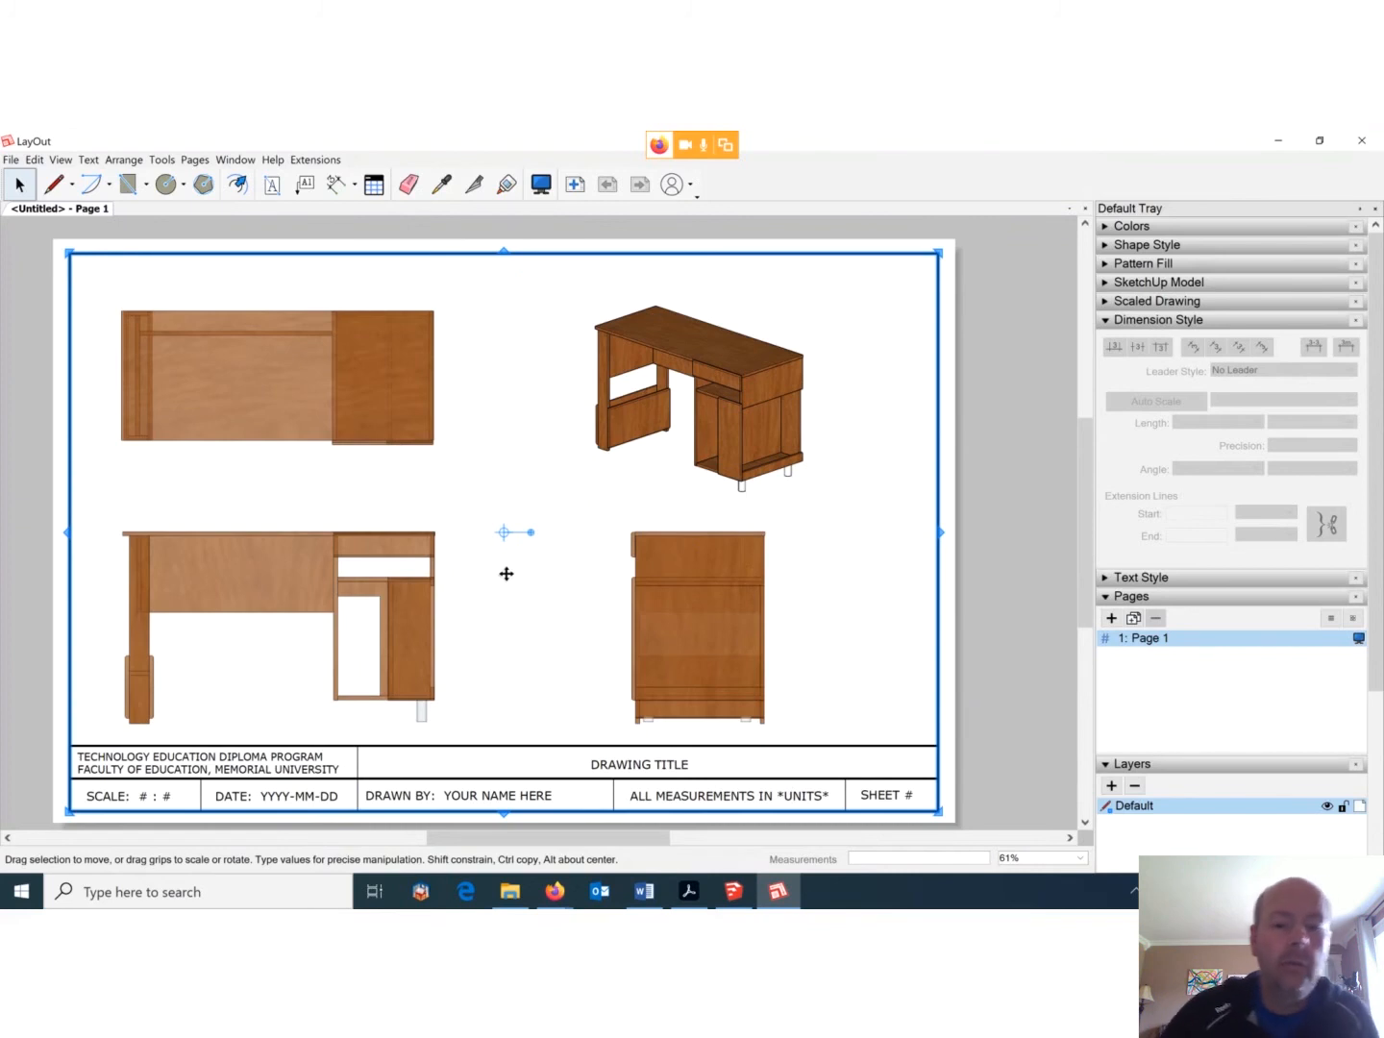
Zoom out the model inside the side-view viewport and shorten the viewport so its lower edge clears the title block.
{"action": "left_click", "coordinate": [636, 765]}
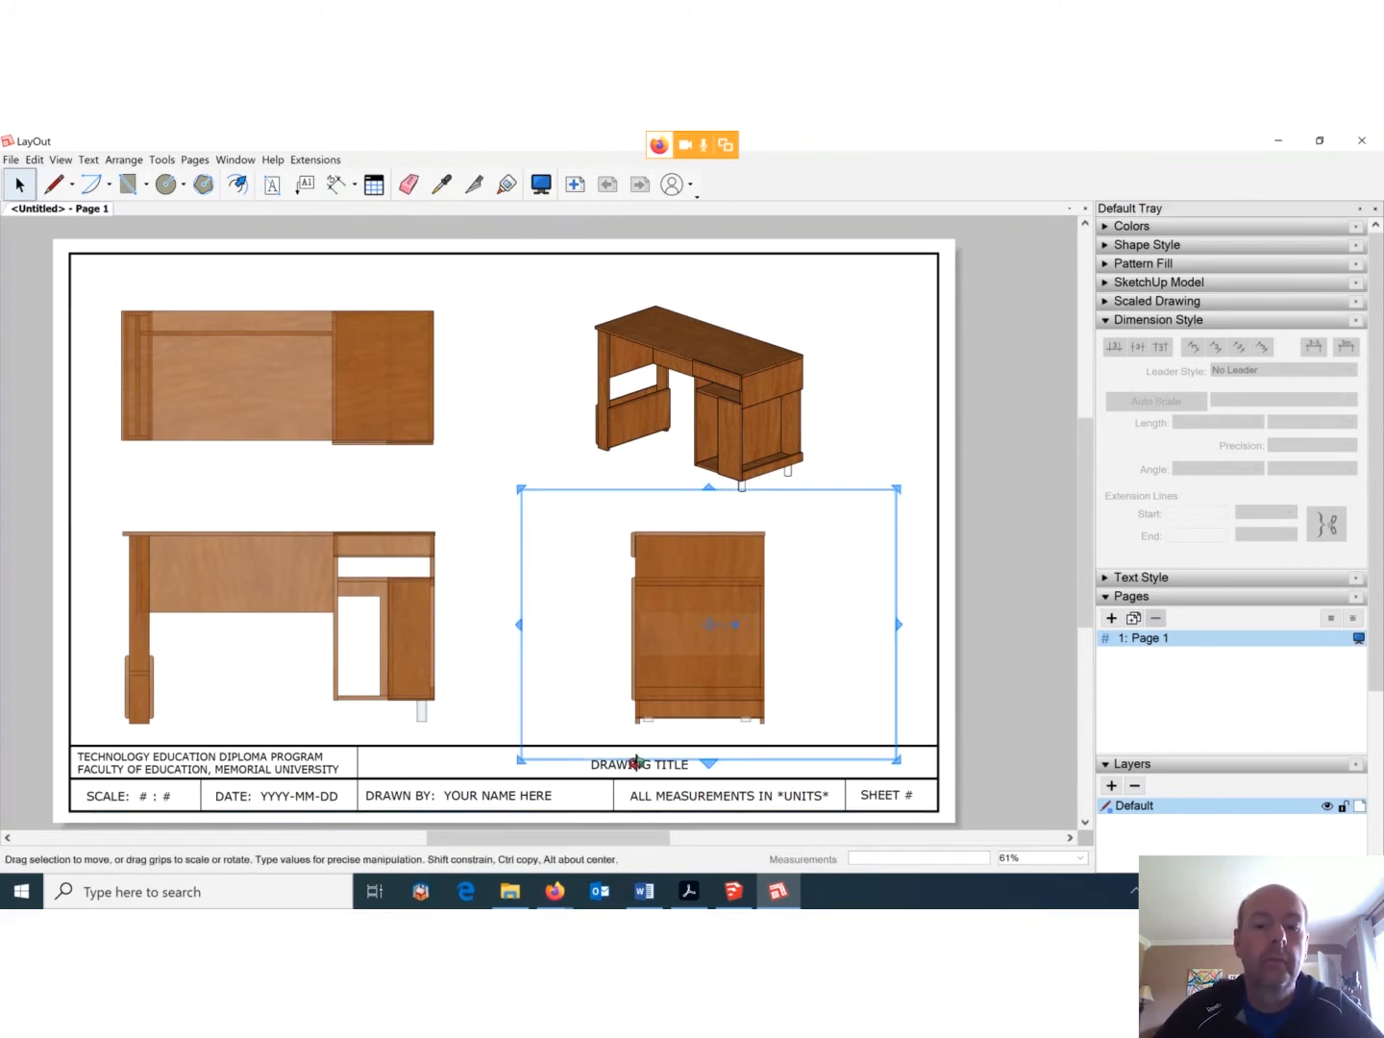
{"action": "double_click", "coordinate": [637, 764]}
{"action": "scroll", "coordinate": [638, 765], "scroll_direction": "down", "scroll_amount": 3}
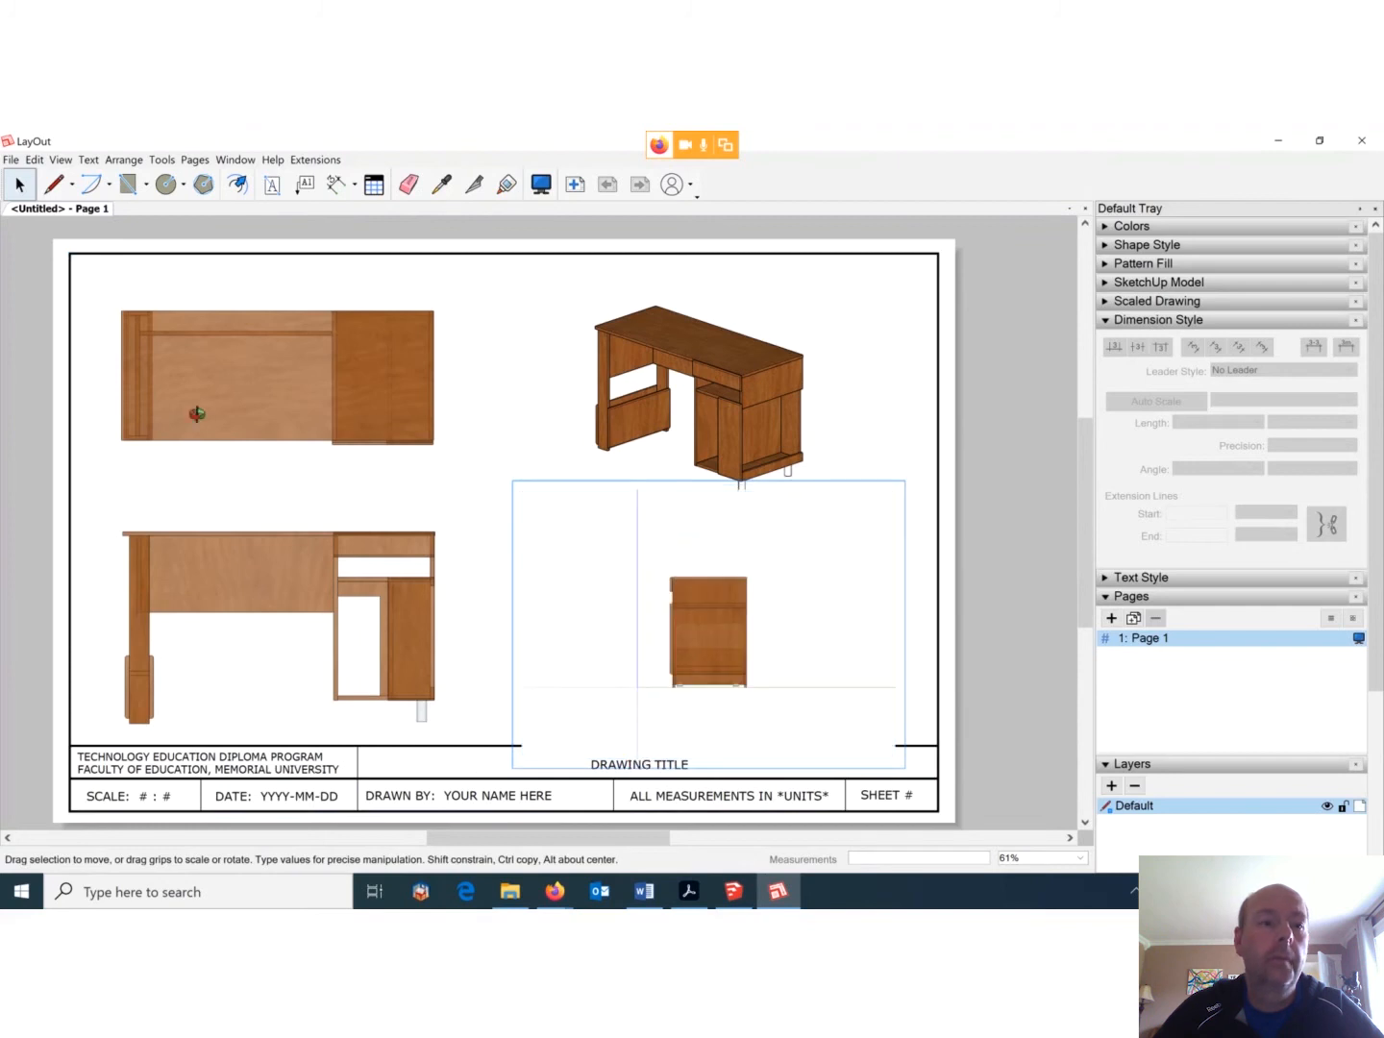
{"action": "left_click", "coordinate": [43, 382]}
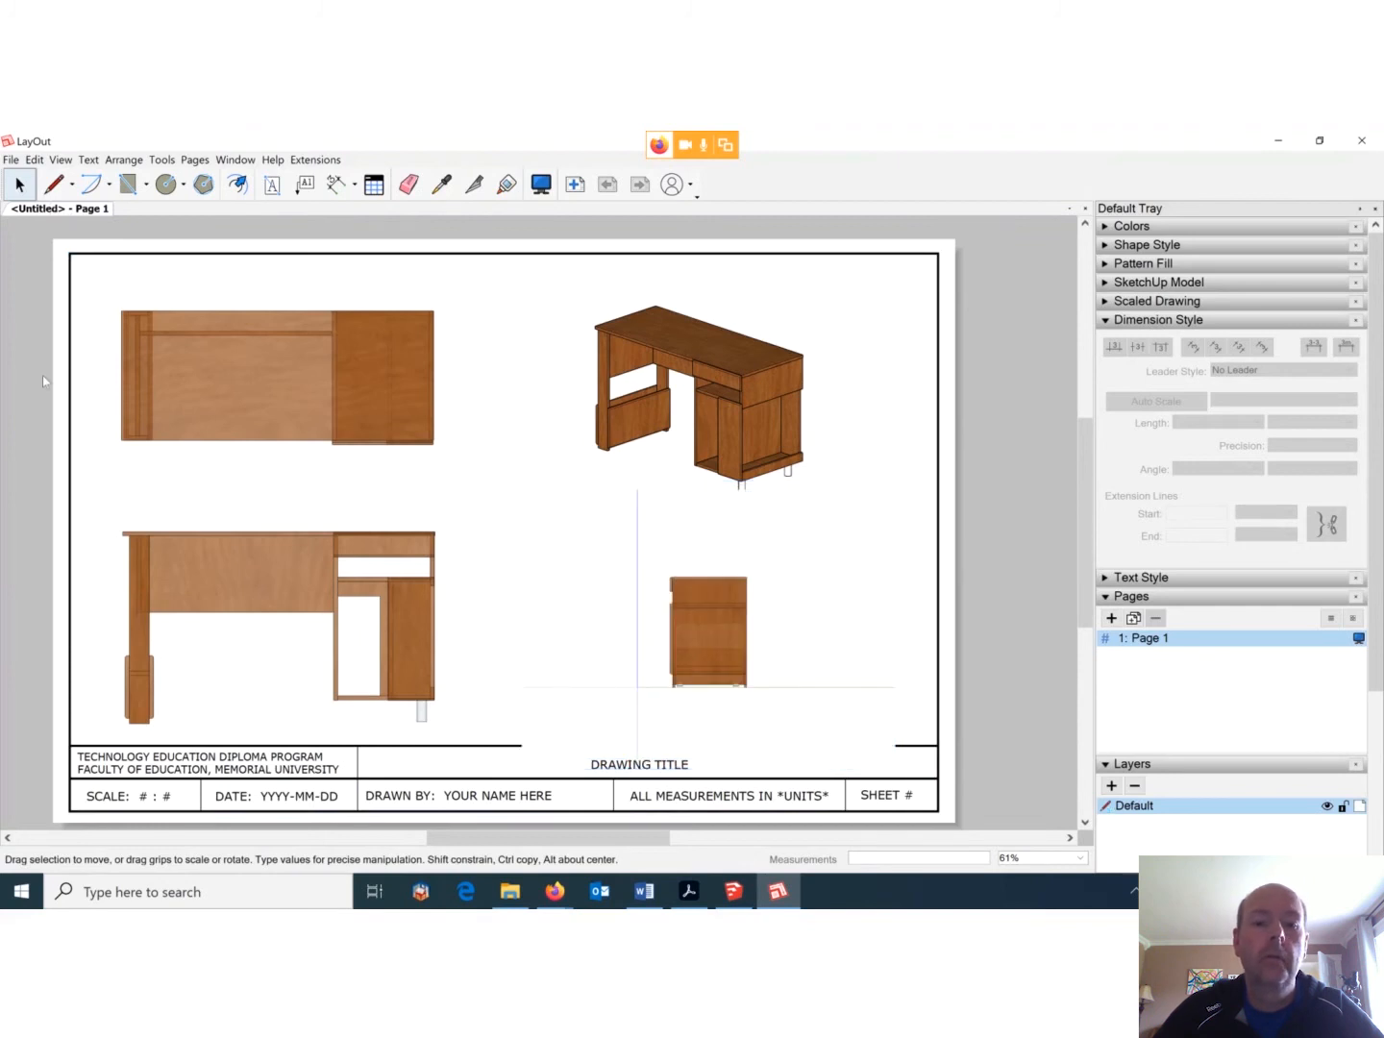
{"action": "left_click", "coordinate": [635, 762]}
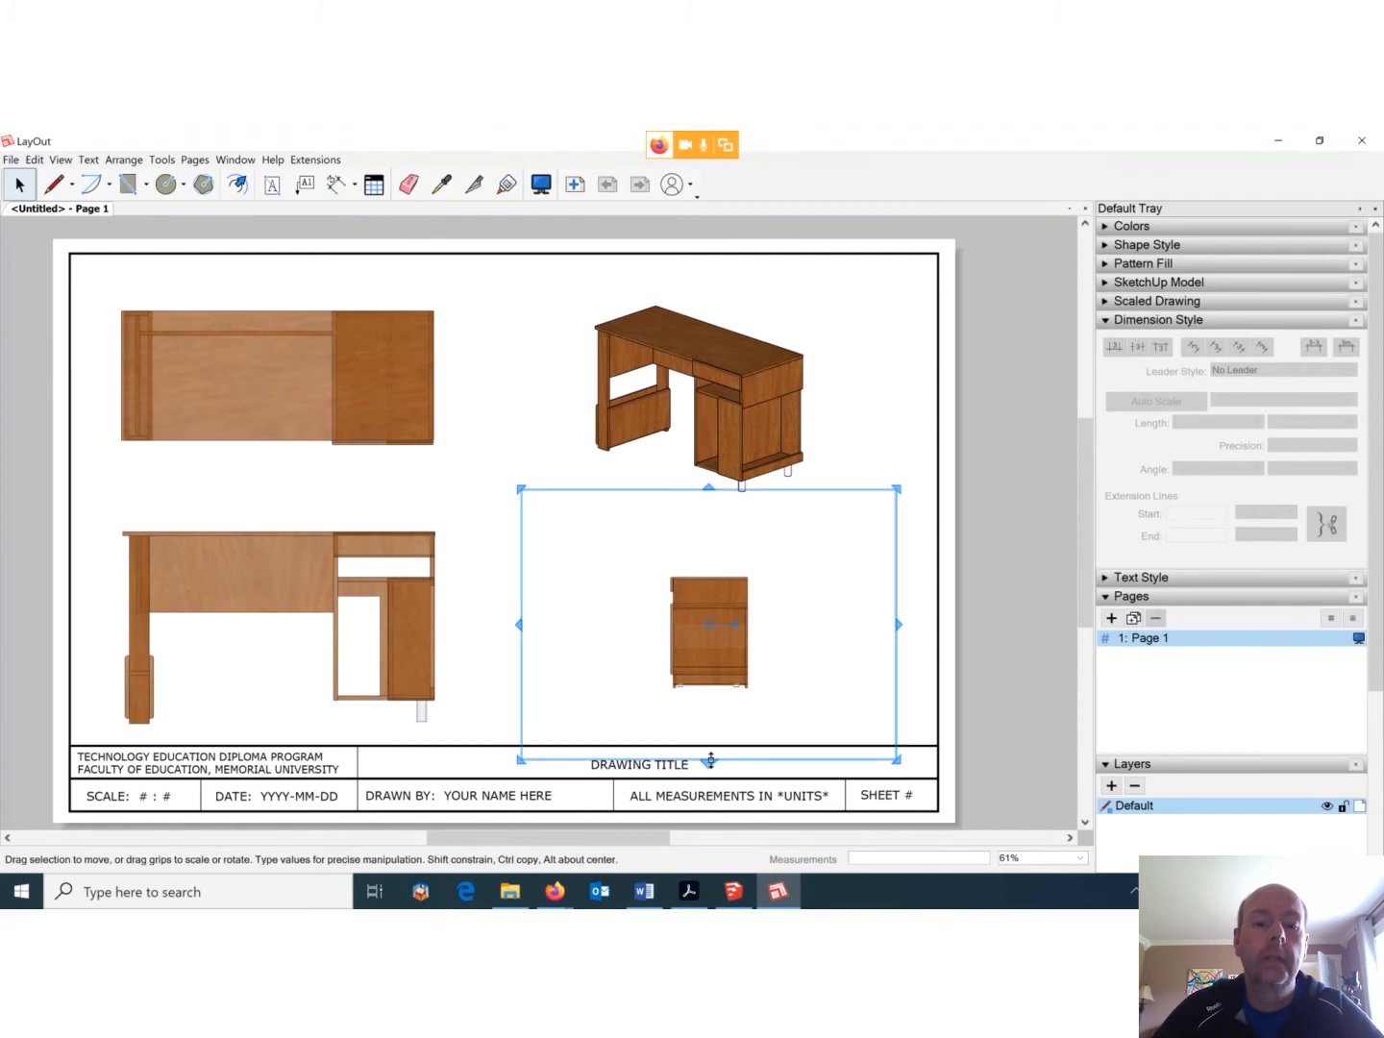
{"action": "left_click_drag", "start_coordinate": [711, 761], "coordinate": [708, 729]}
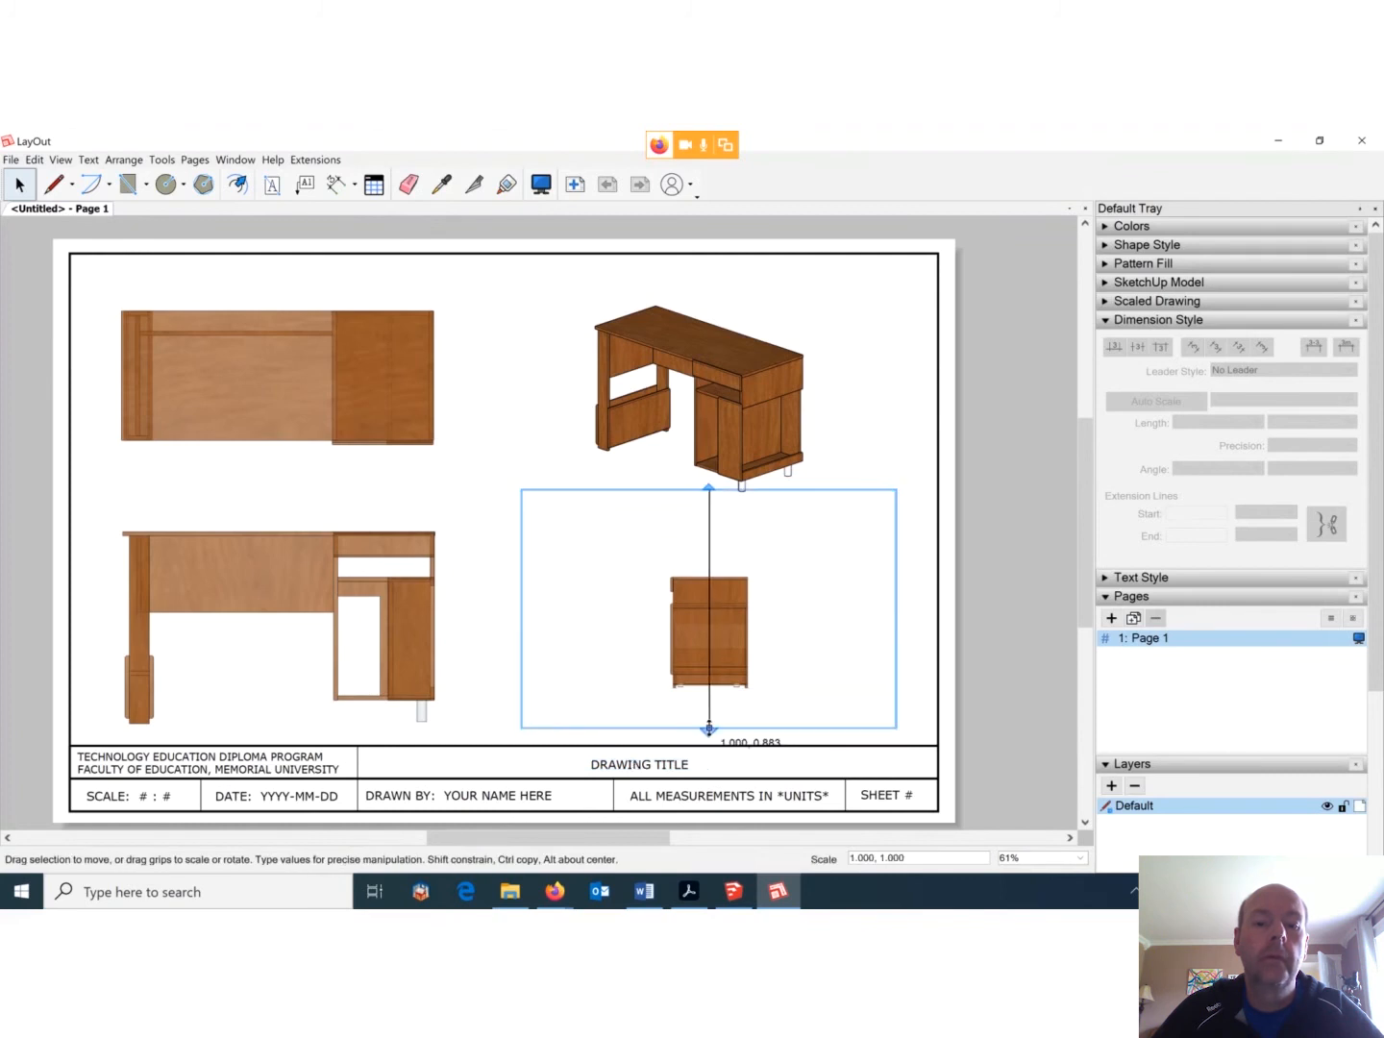
{"action": "left_click", "coordinate": [662, 764]}
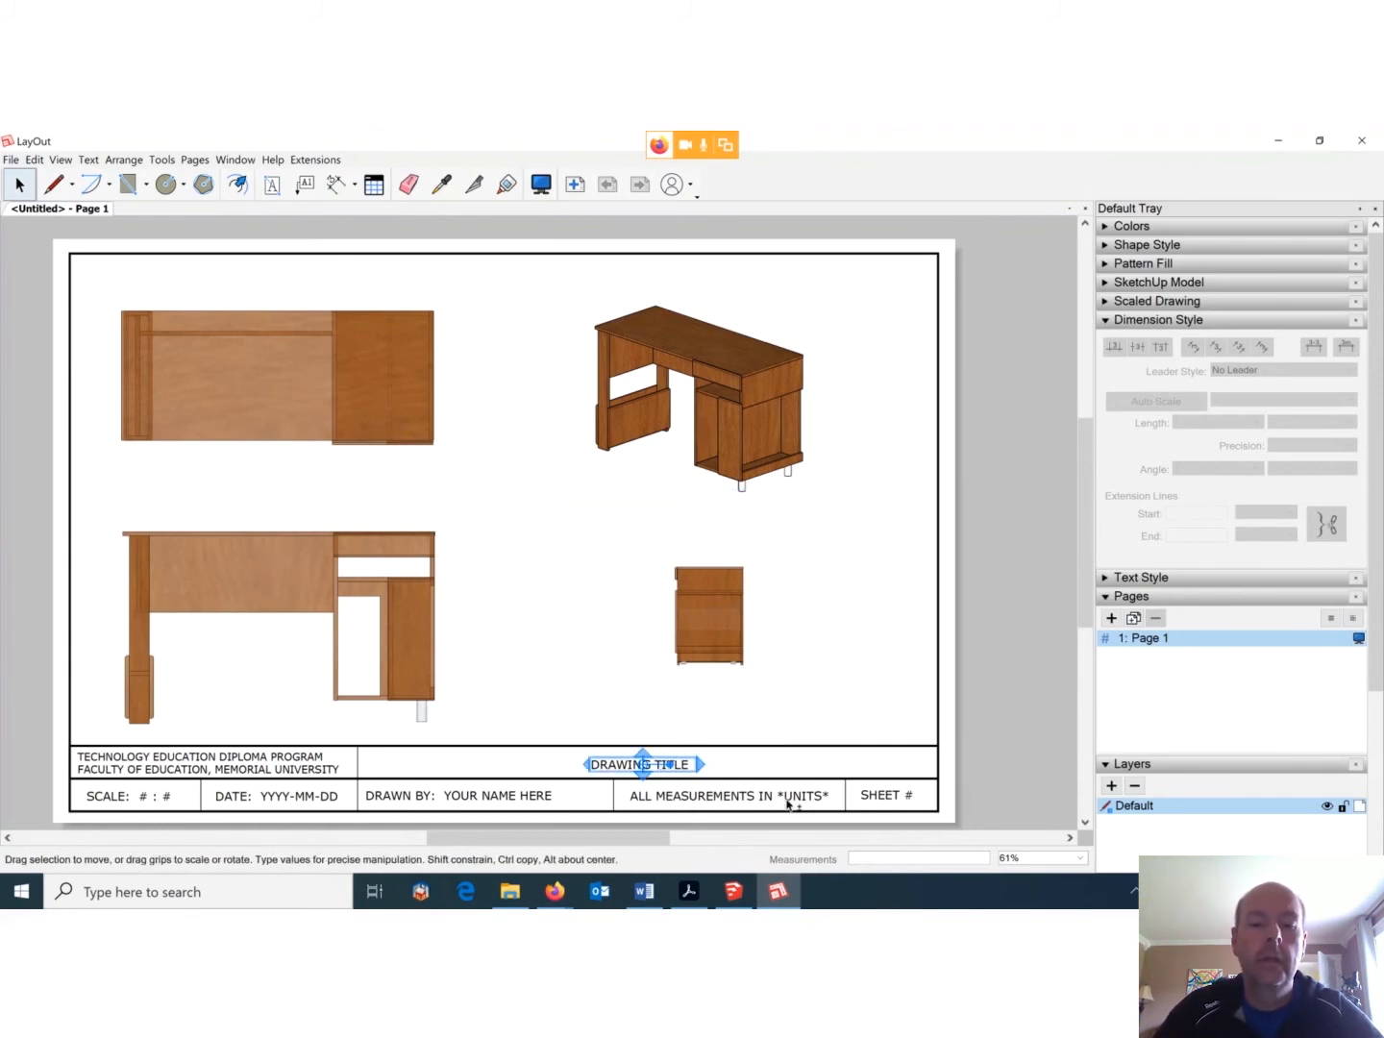
{"action": "key", "text": "Escape"}
{"action": "key", "text": "r"}
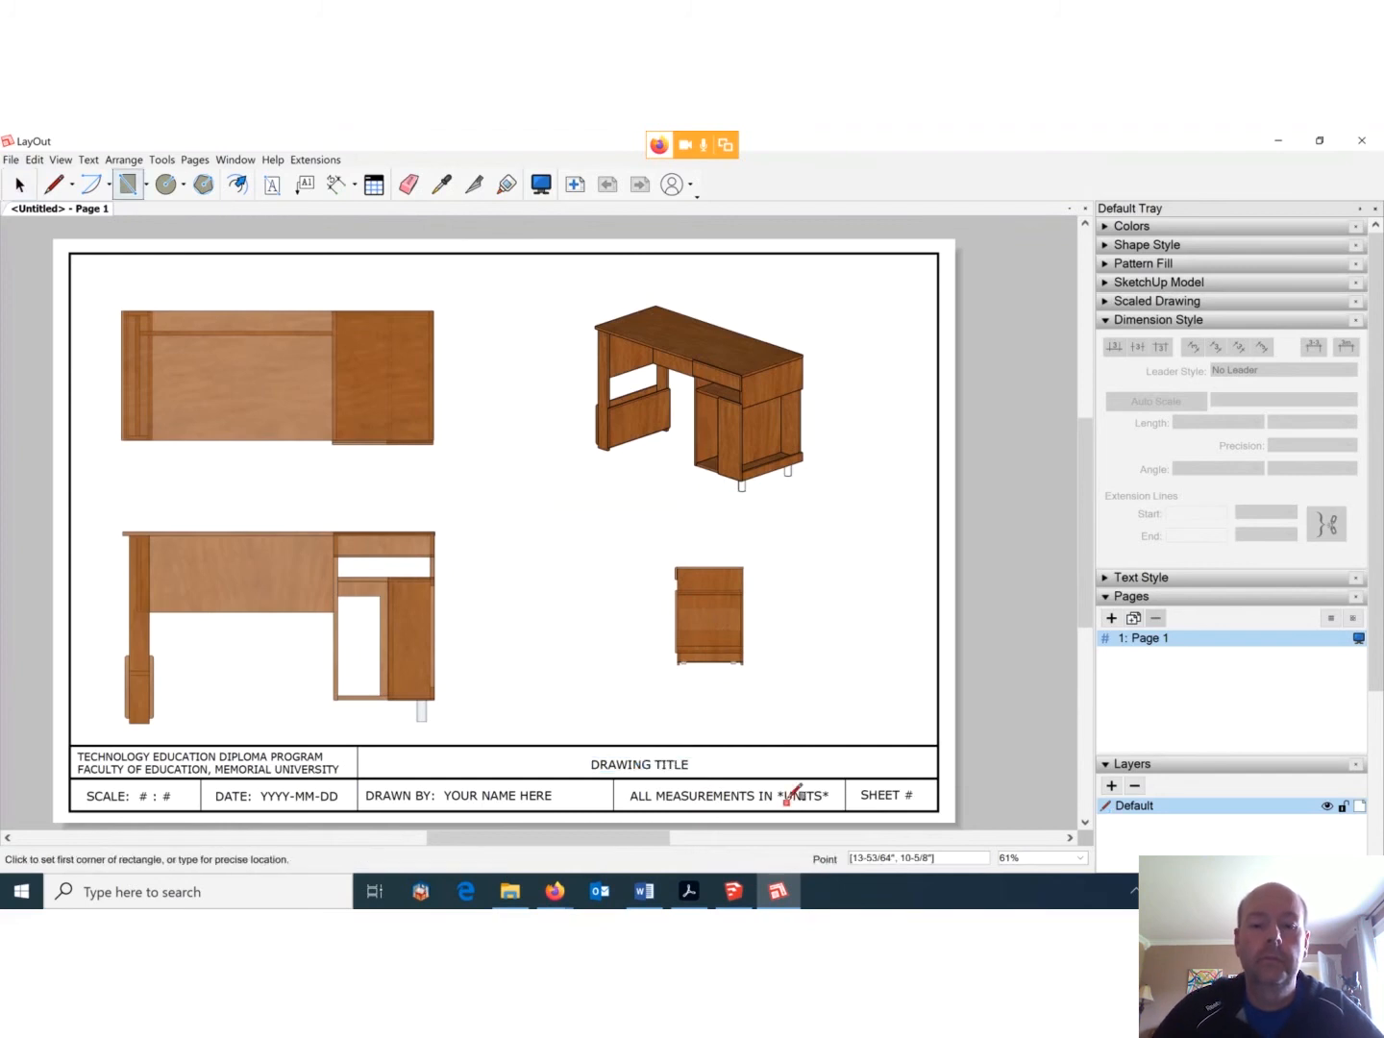
{"action": "key", "text": "space"}
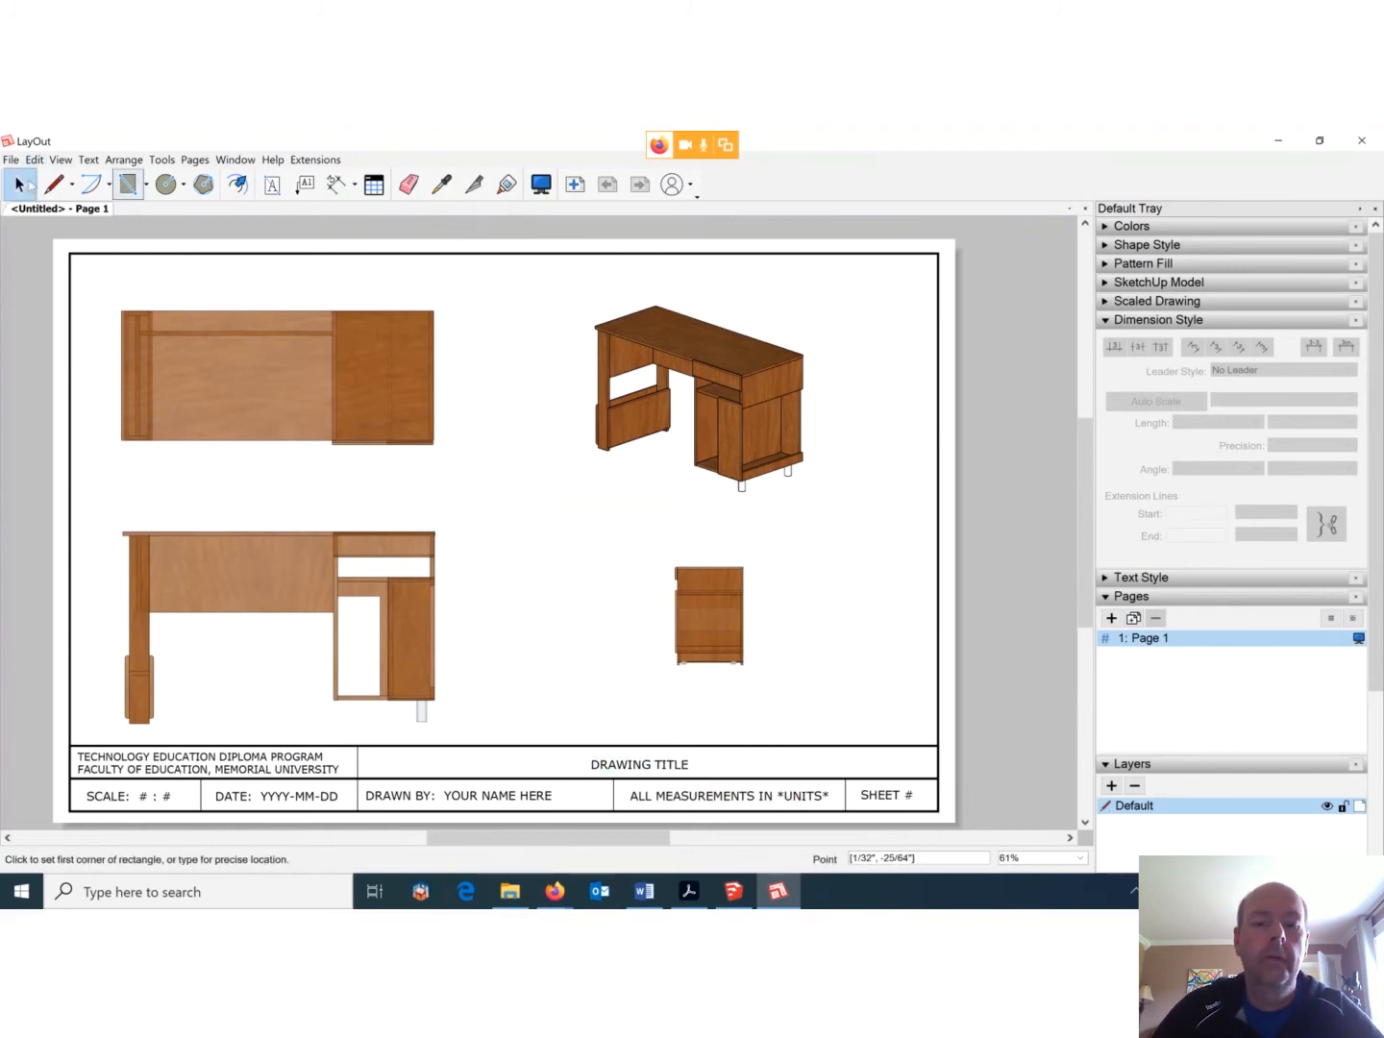
Replace the DRAWING TITLE placeholder in the title block with "Computer Desk".
{"action": "left_click", "coordinate": [645, 769]}
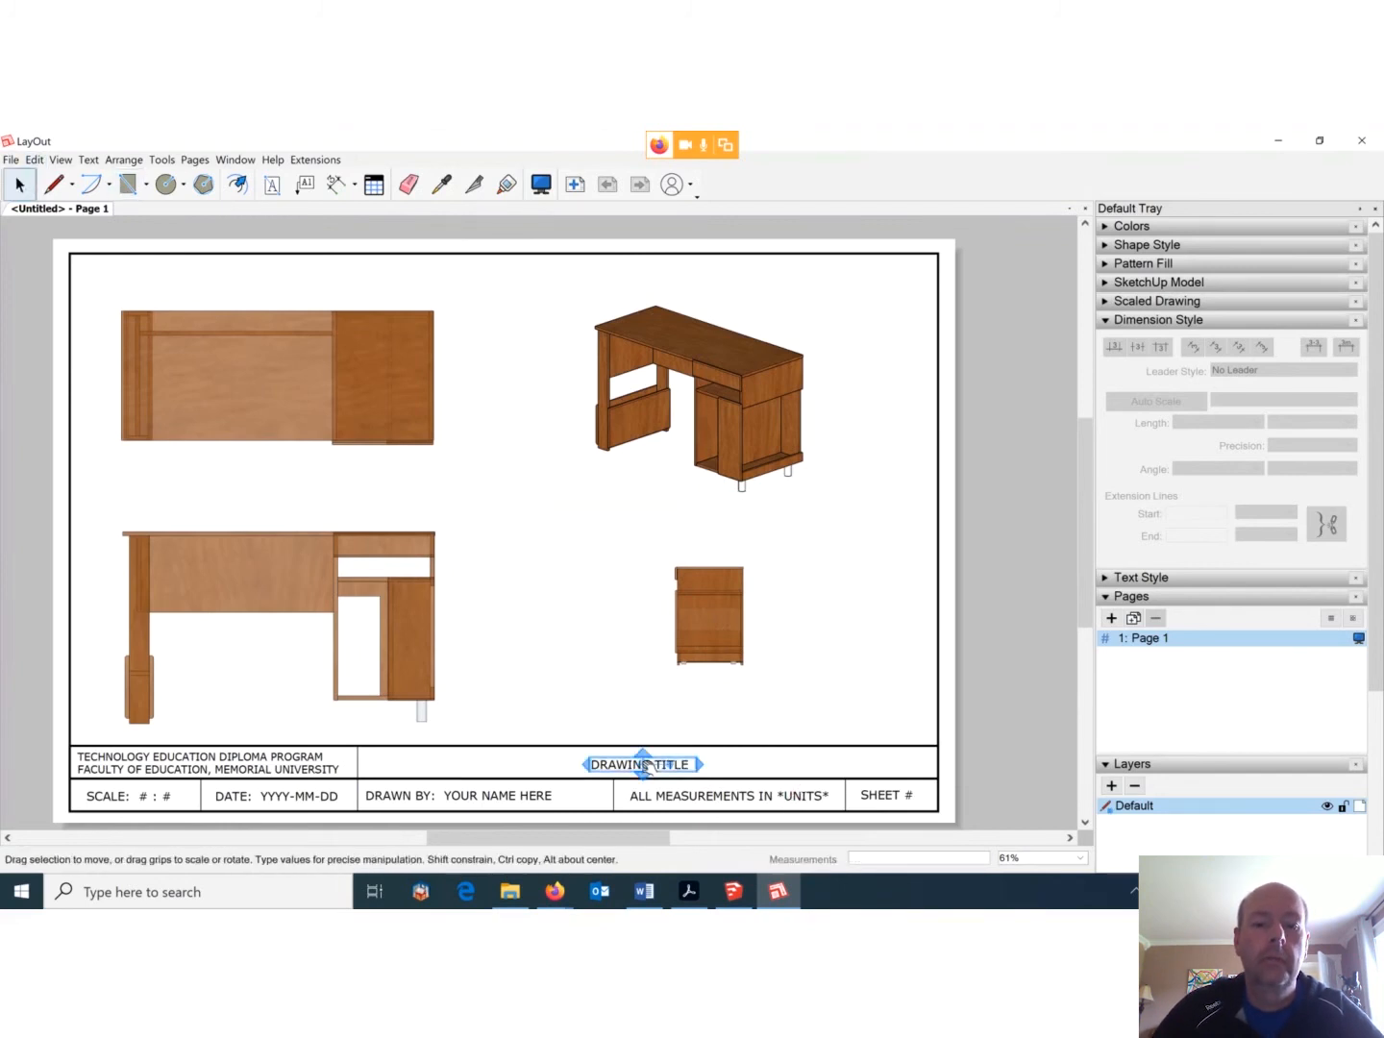
{"action": "double_click", "coordinate": [615, 767]}
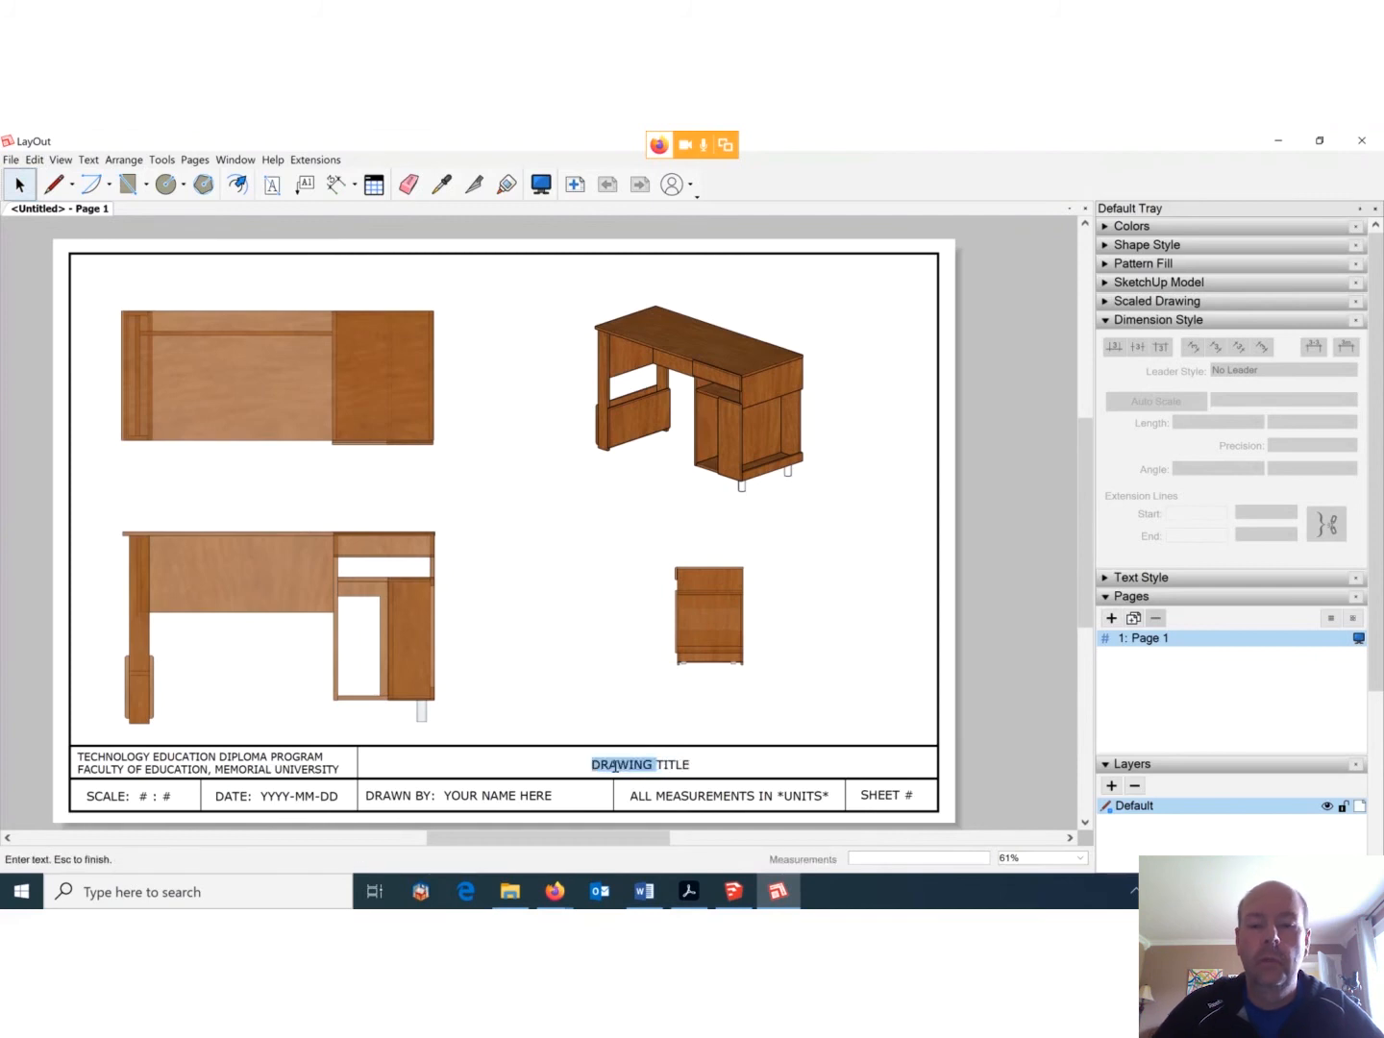
{"action": "key", "text": "Delete"}
{"action": "key", "text": "Delete"}
{"action": "key", "text": "Delete"}
{"action": "key", "text": "Delete"}
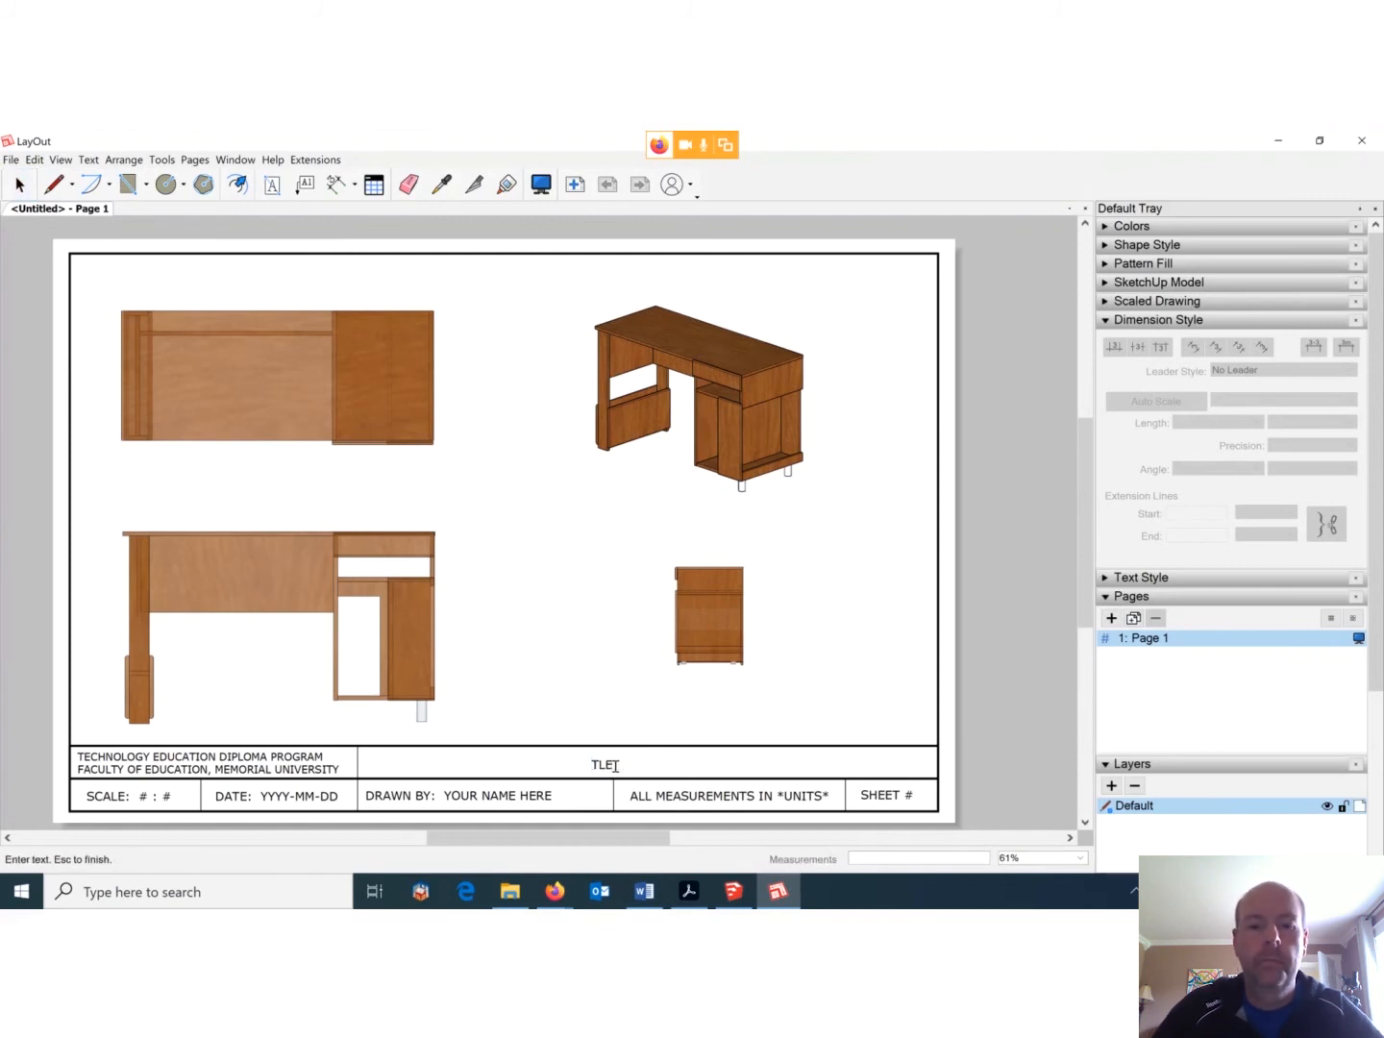
{"action": "key", "text": "Delete"}
{"action": "key", "text": "Delete"}
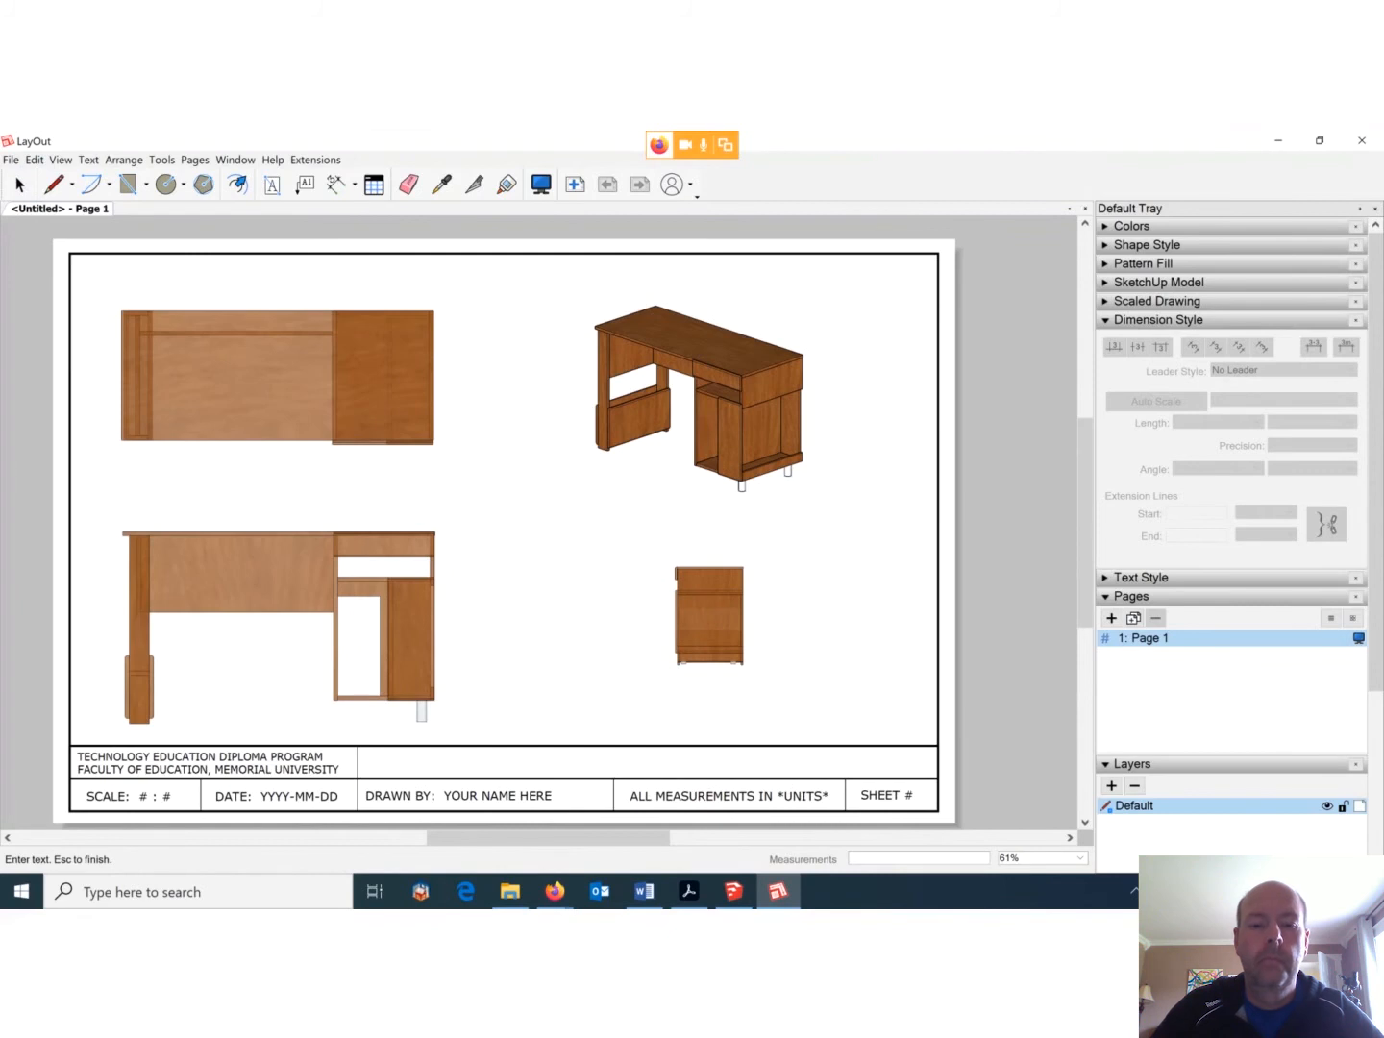
{"action": "type", "text": "Computer"}
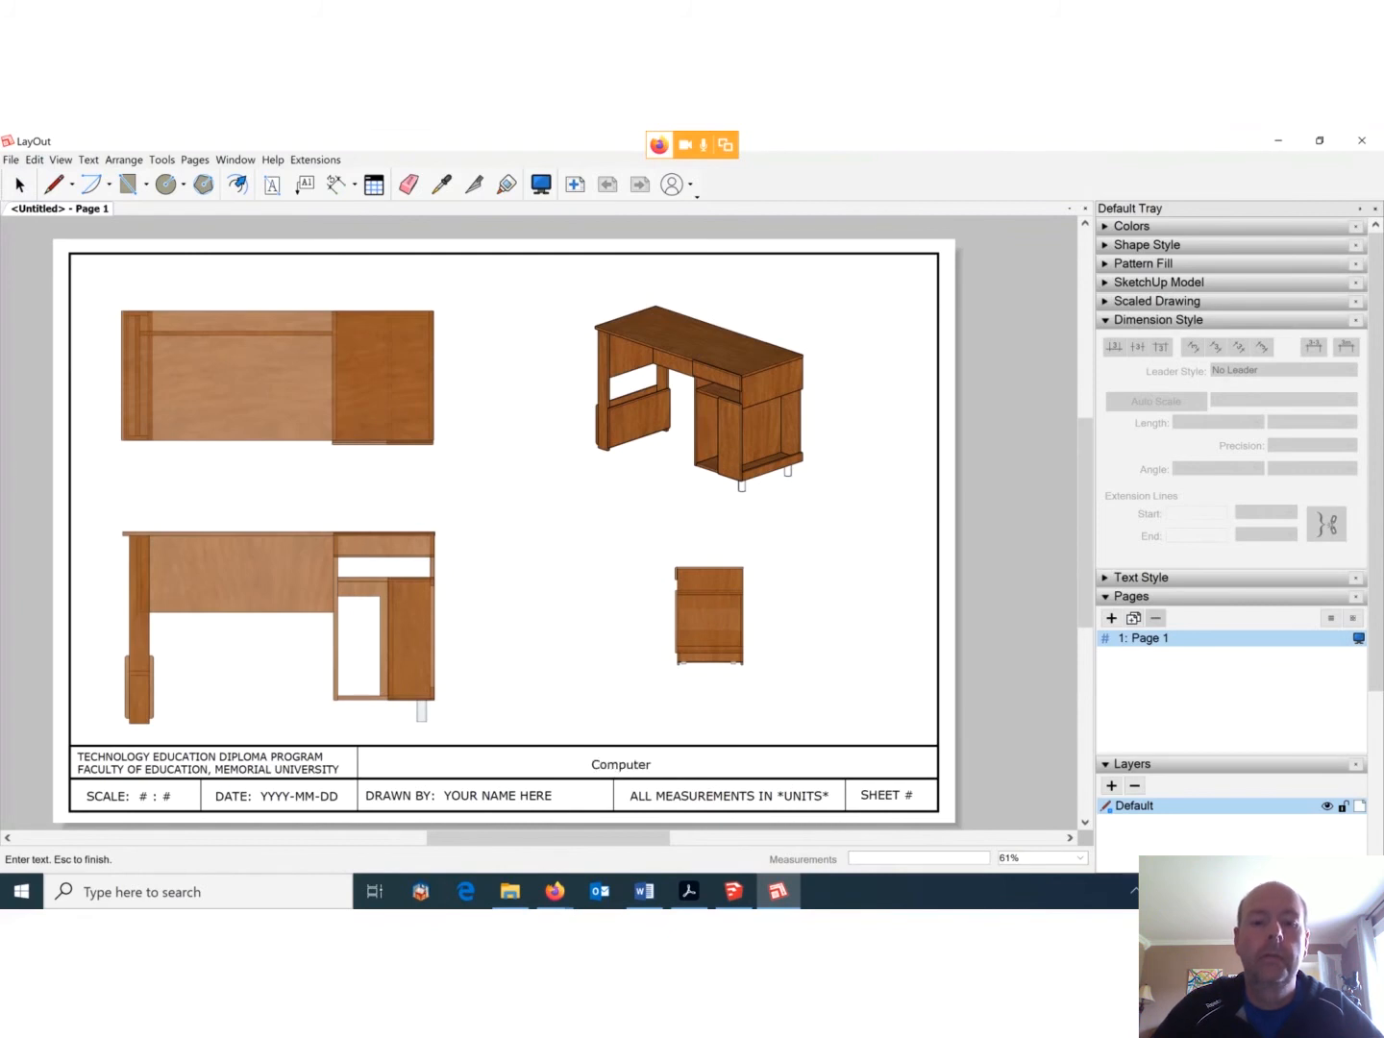
{"action": "type", "text": " Desk"}
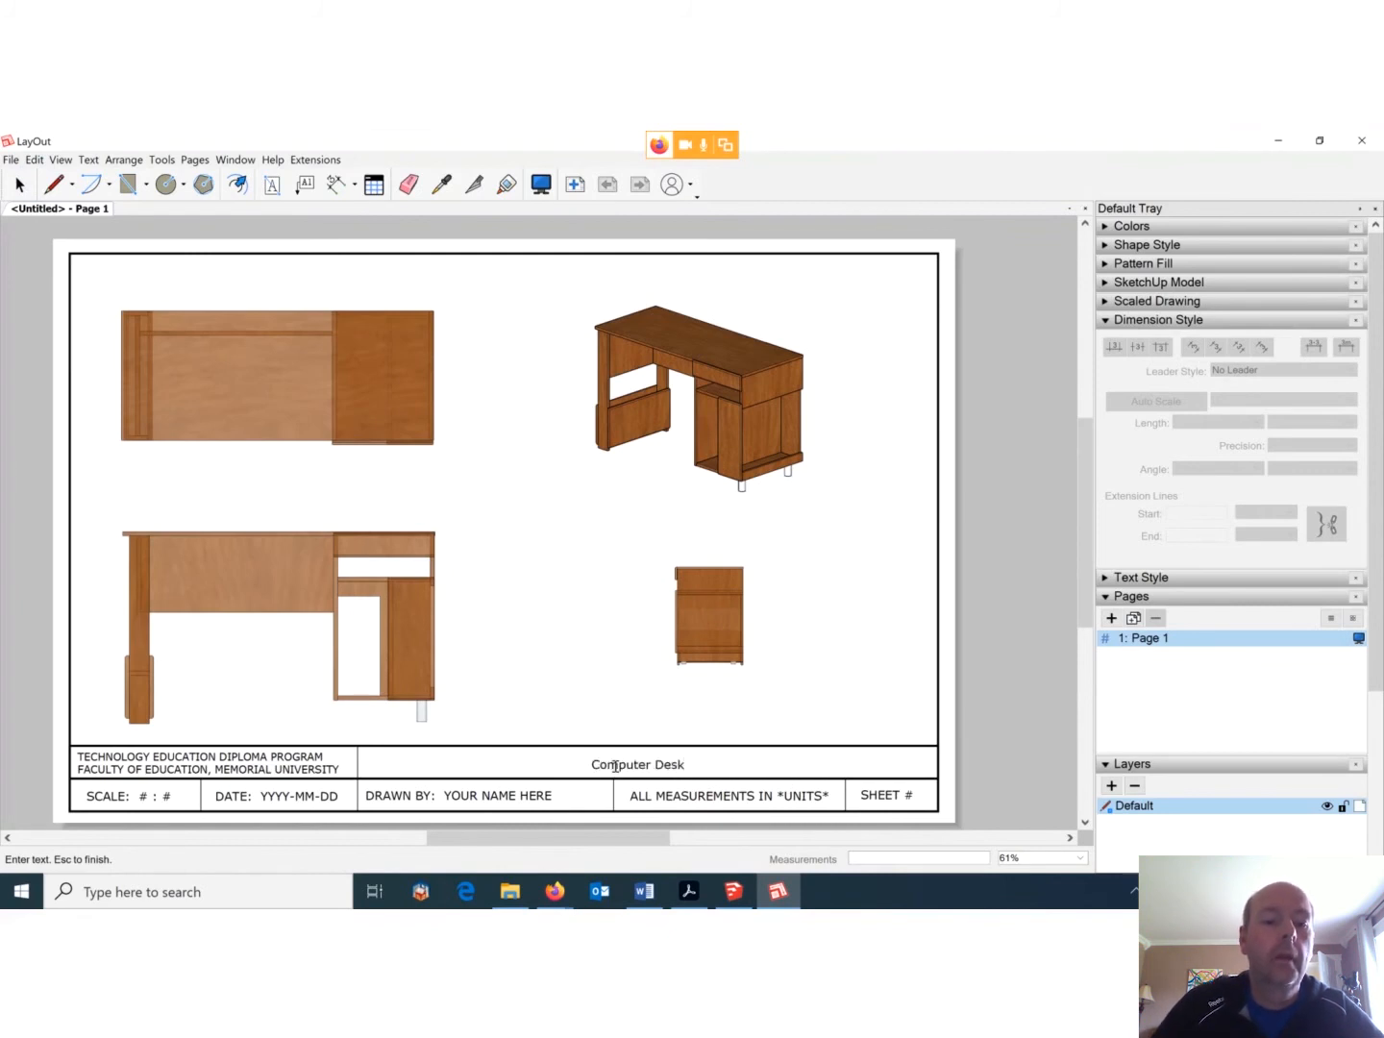
{"action": "key", "text": "Escape"}
Replace the placeholder after DRAWN BY in the title block with the drafter's full name.
{"action": "double_click", "coordinate": [489, 796]}
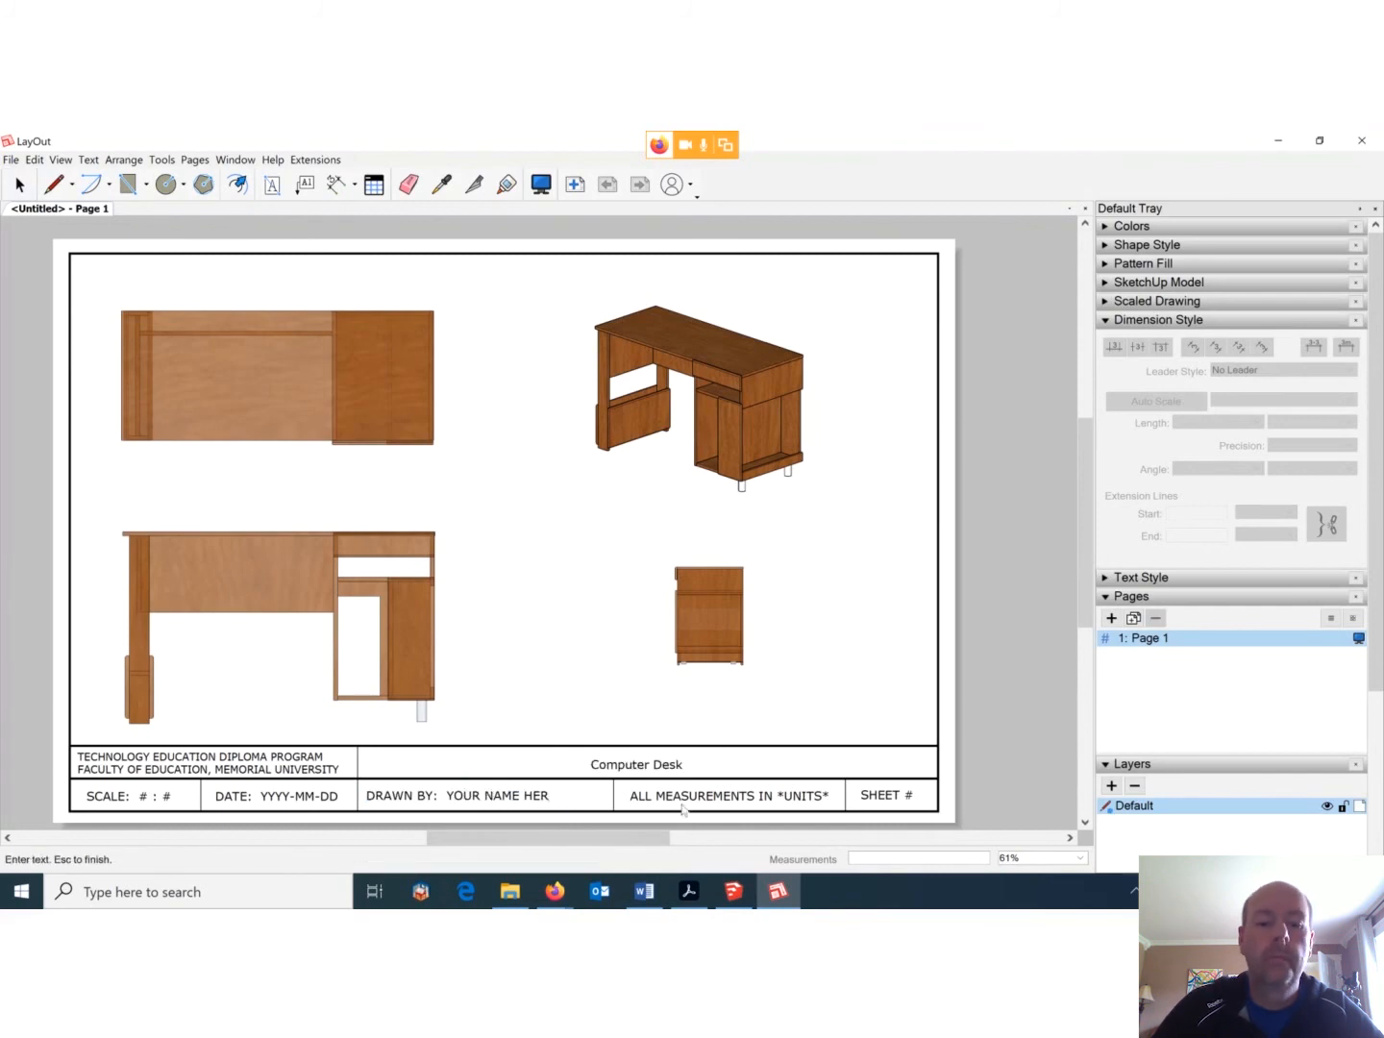
{"action": "key", "text": "BackSpace"}
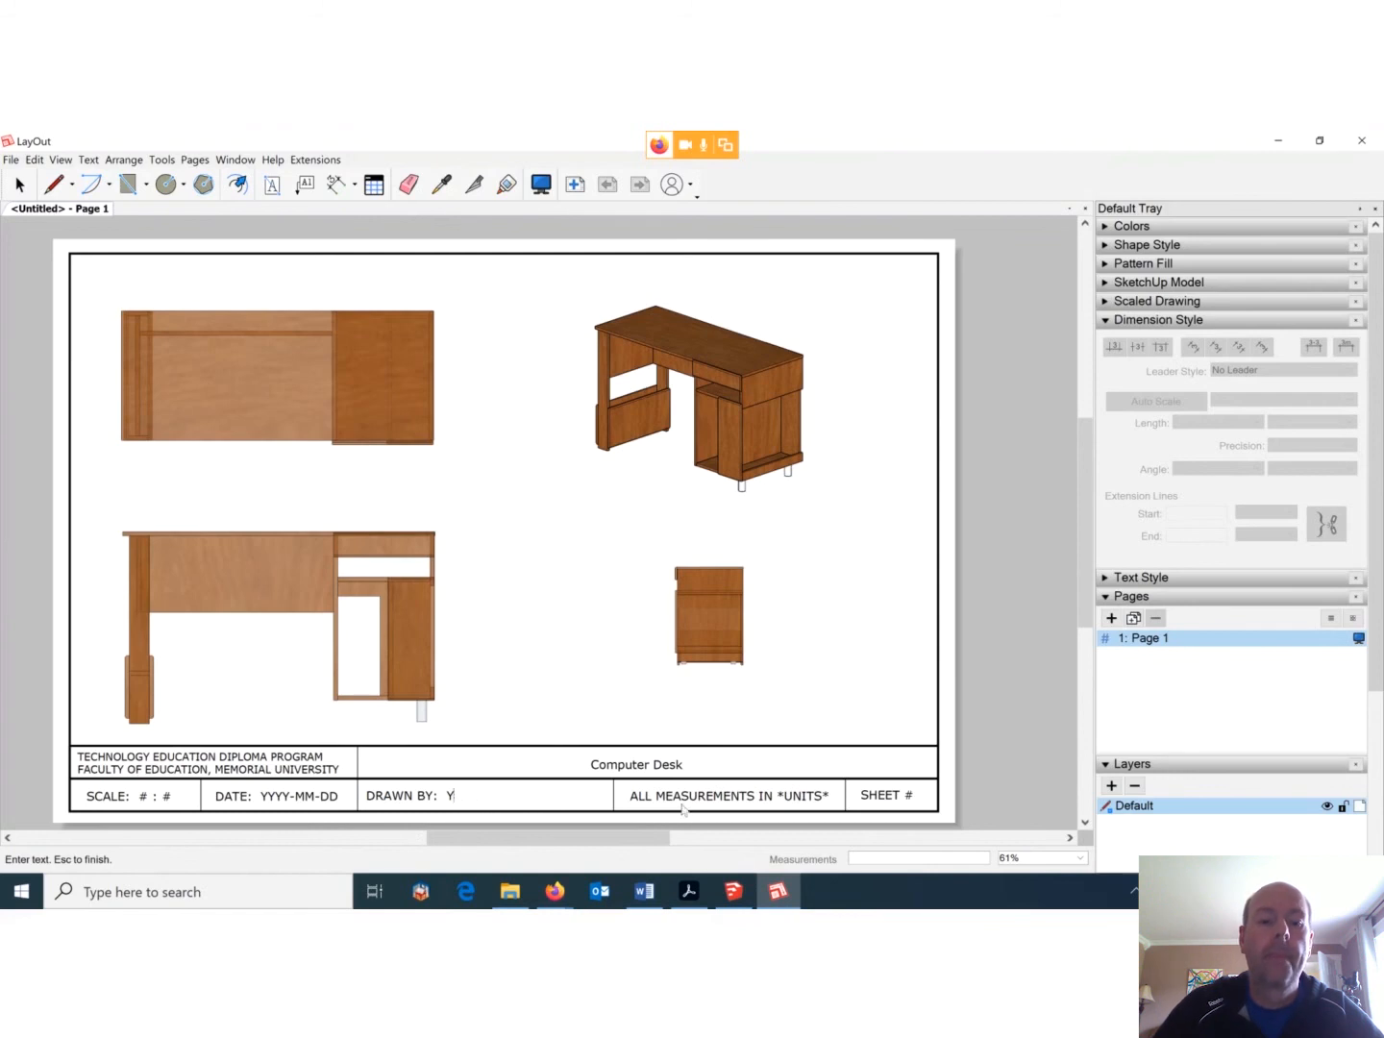
{"action": "key", "text": "BackSpace"}
{"action": "type", "text": "David "}
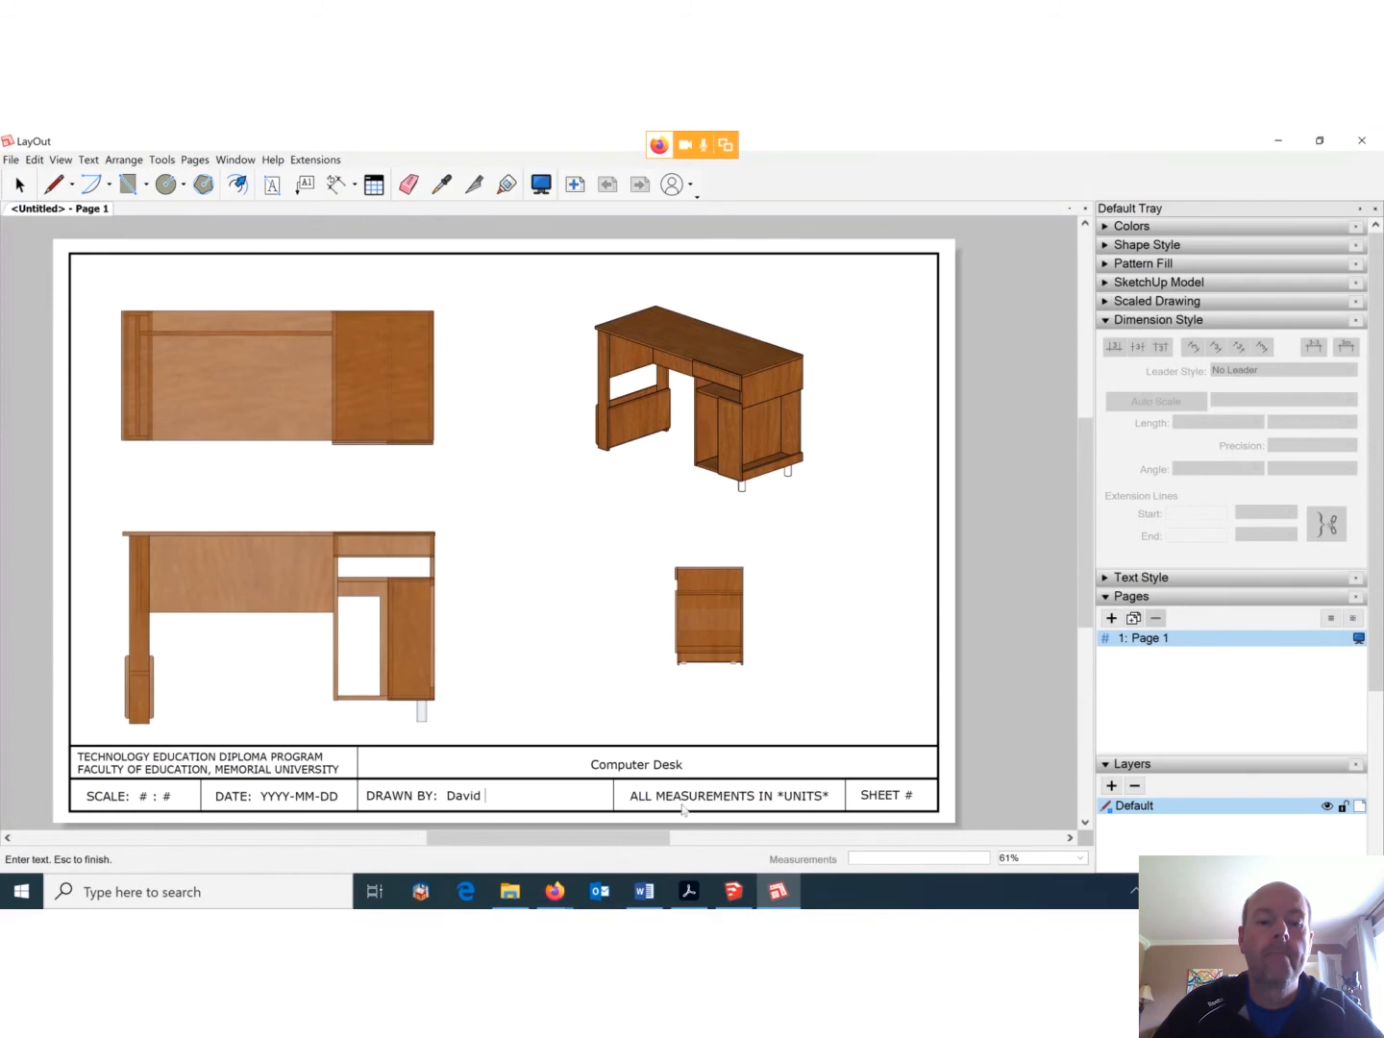
{"action": "type", "text": "Gill"}
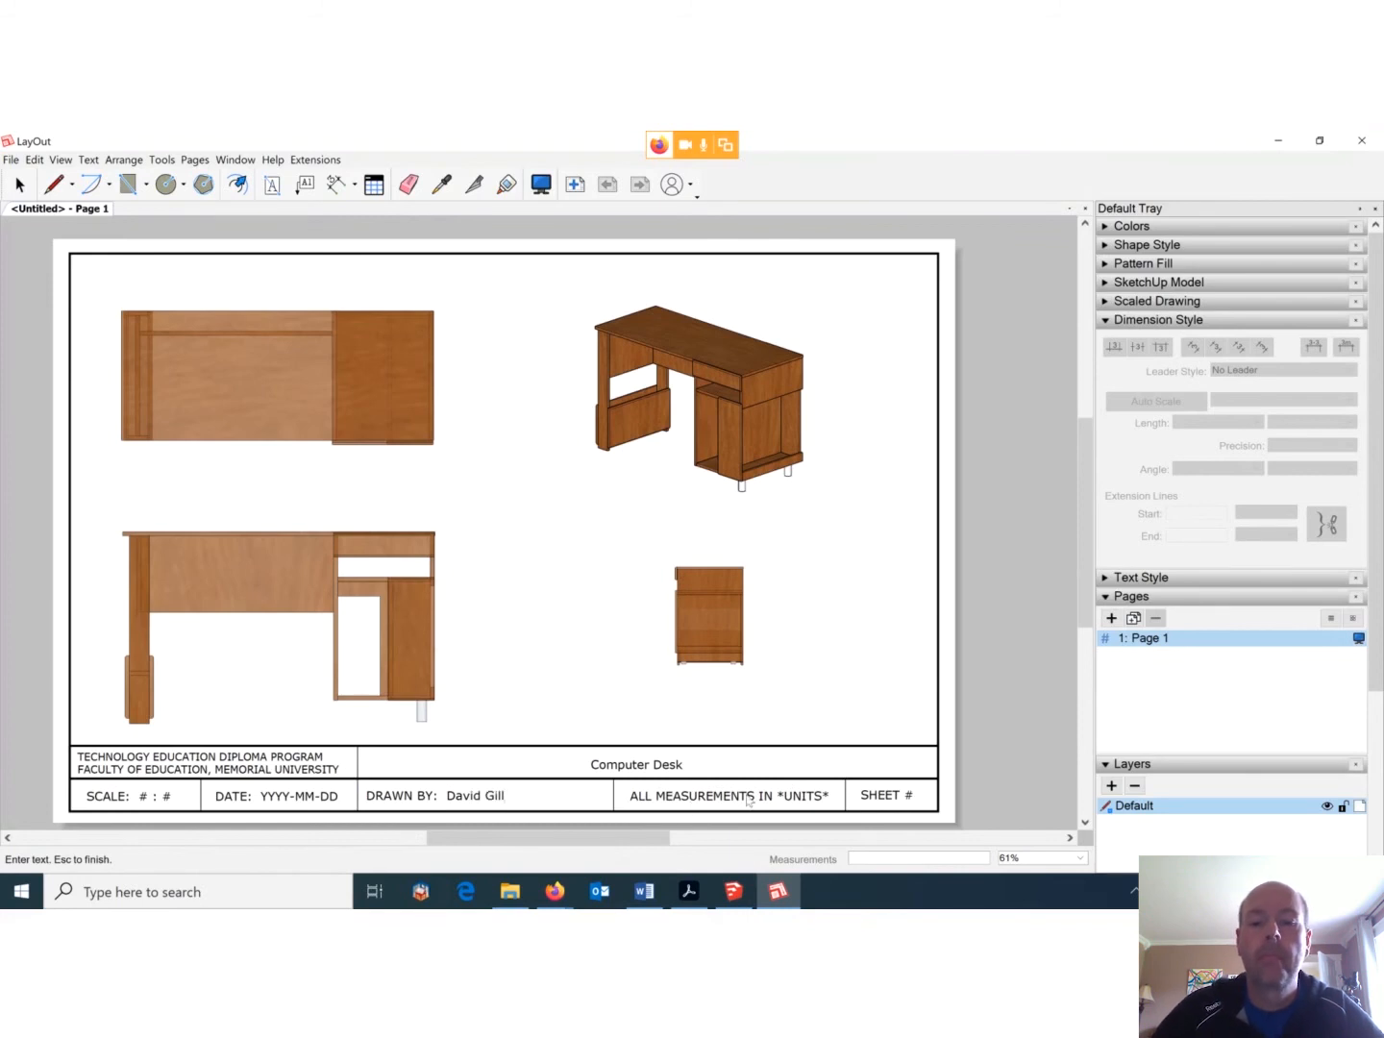
{"action": "key", "text": "Escape"}
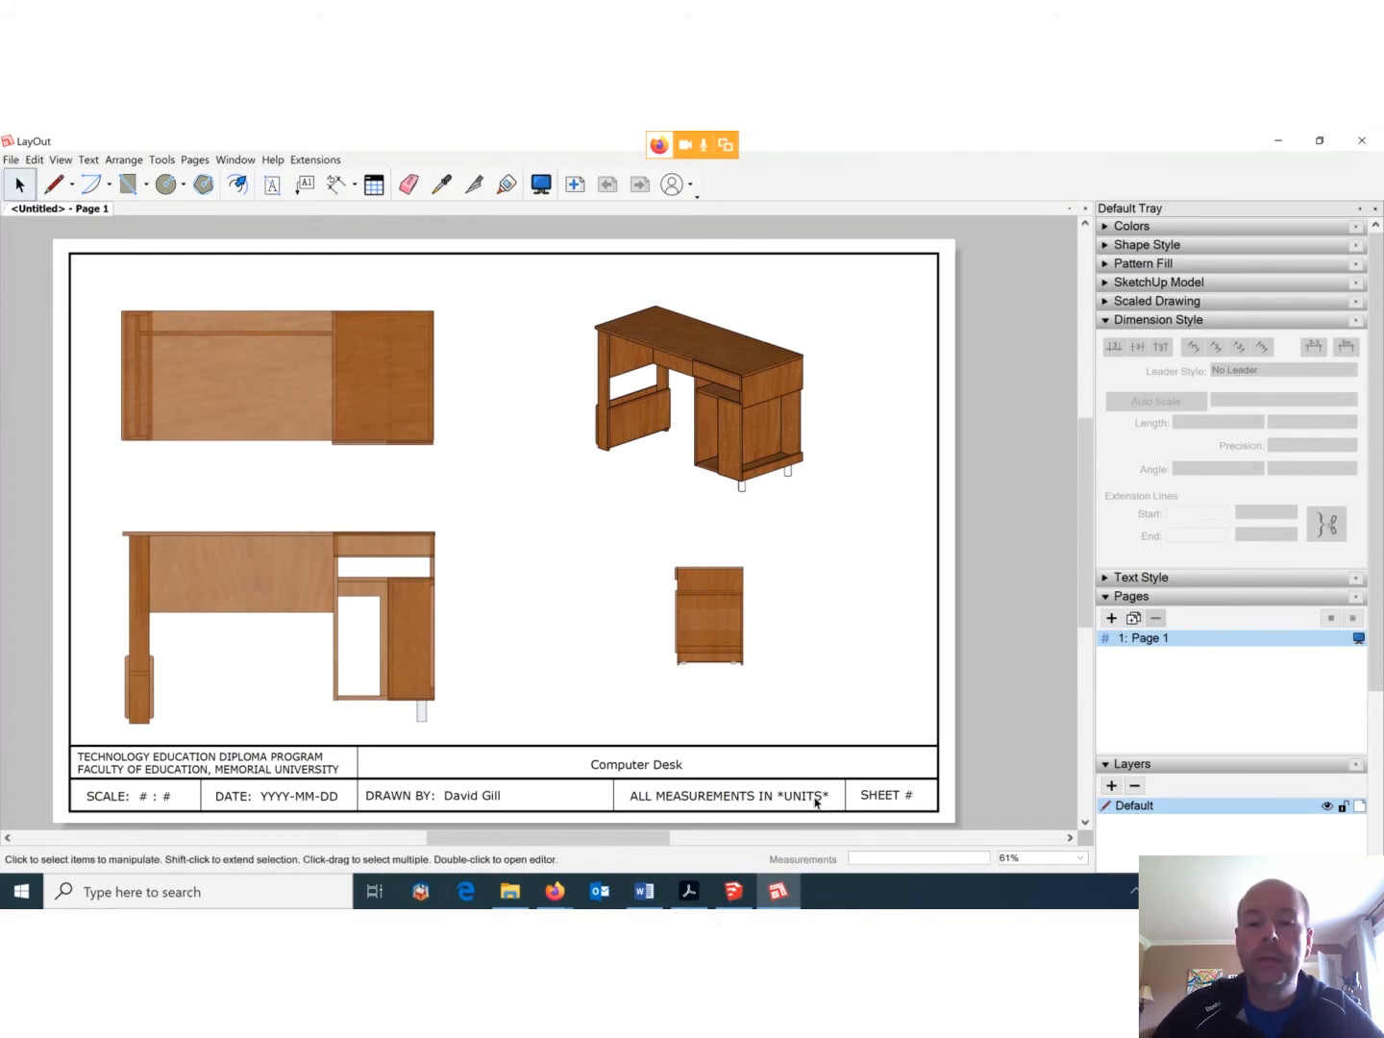
Change the units placeholder in the title block's measurements note so it reads "ALL MEASUREMENTS IN Inches".
{"action": "left_click", "coordinate": [815, 796]}
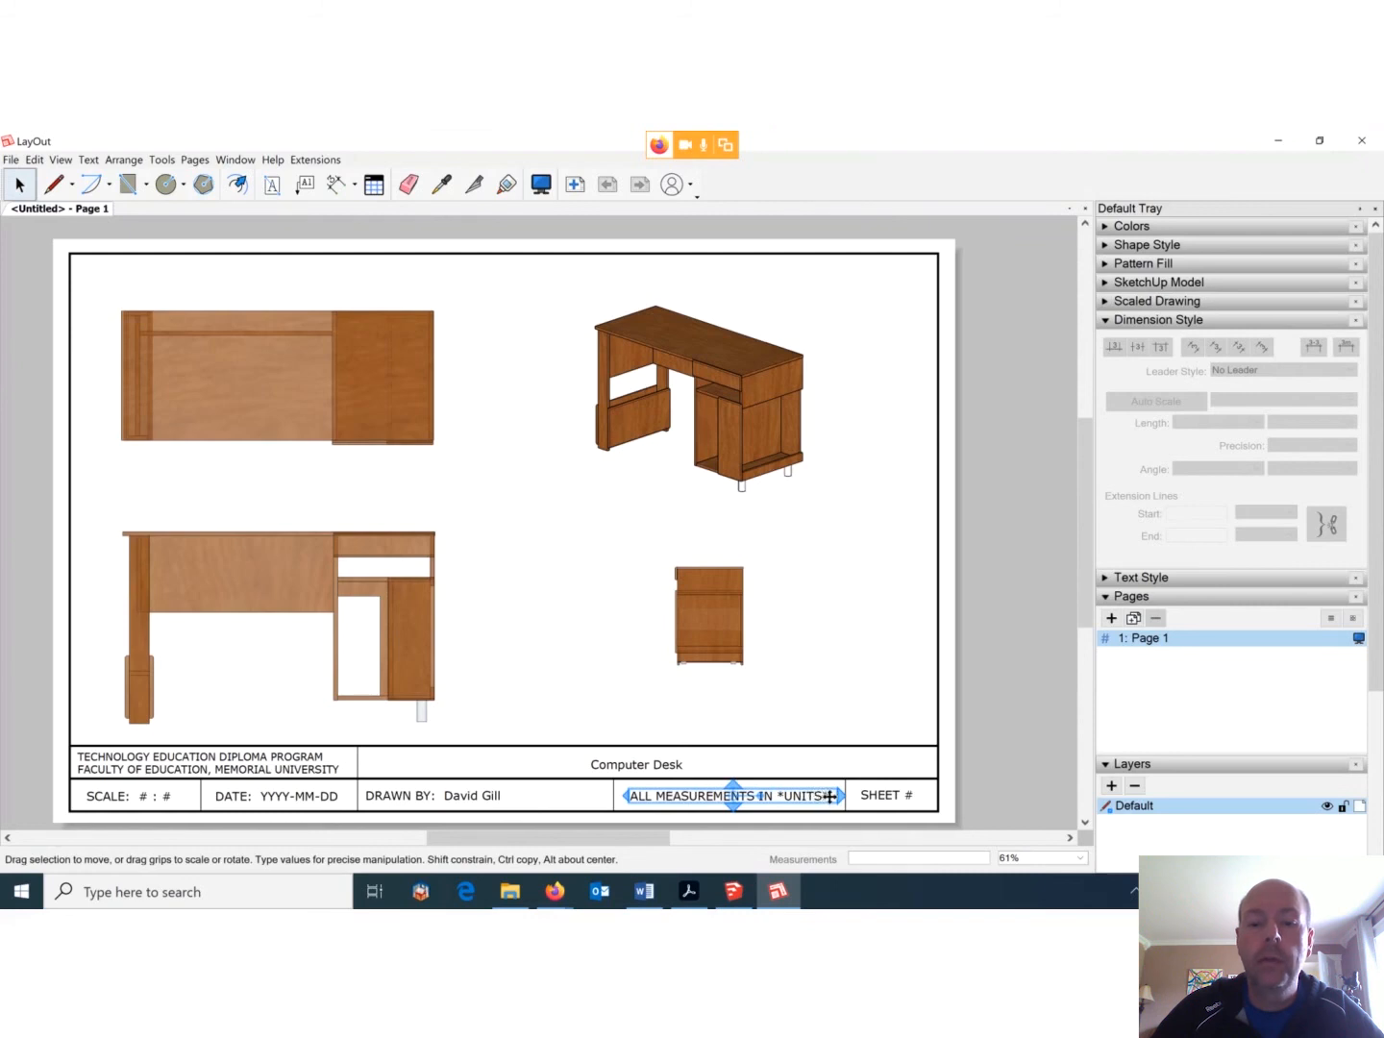
{"action": "triple_click", "coordinate": [824, 796]}
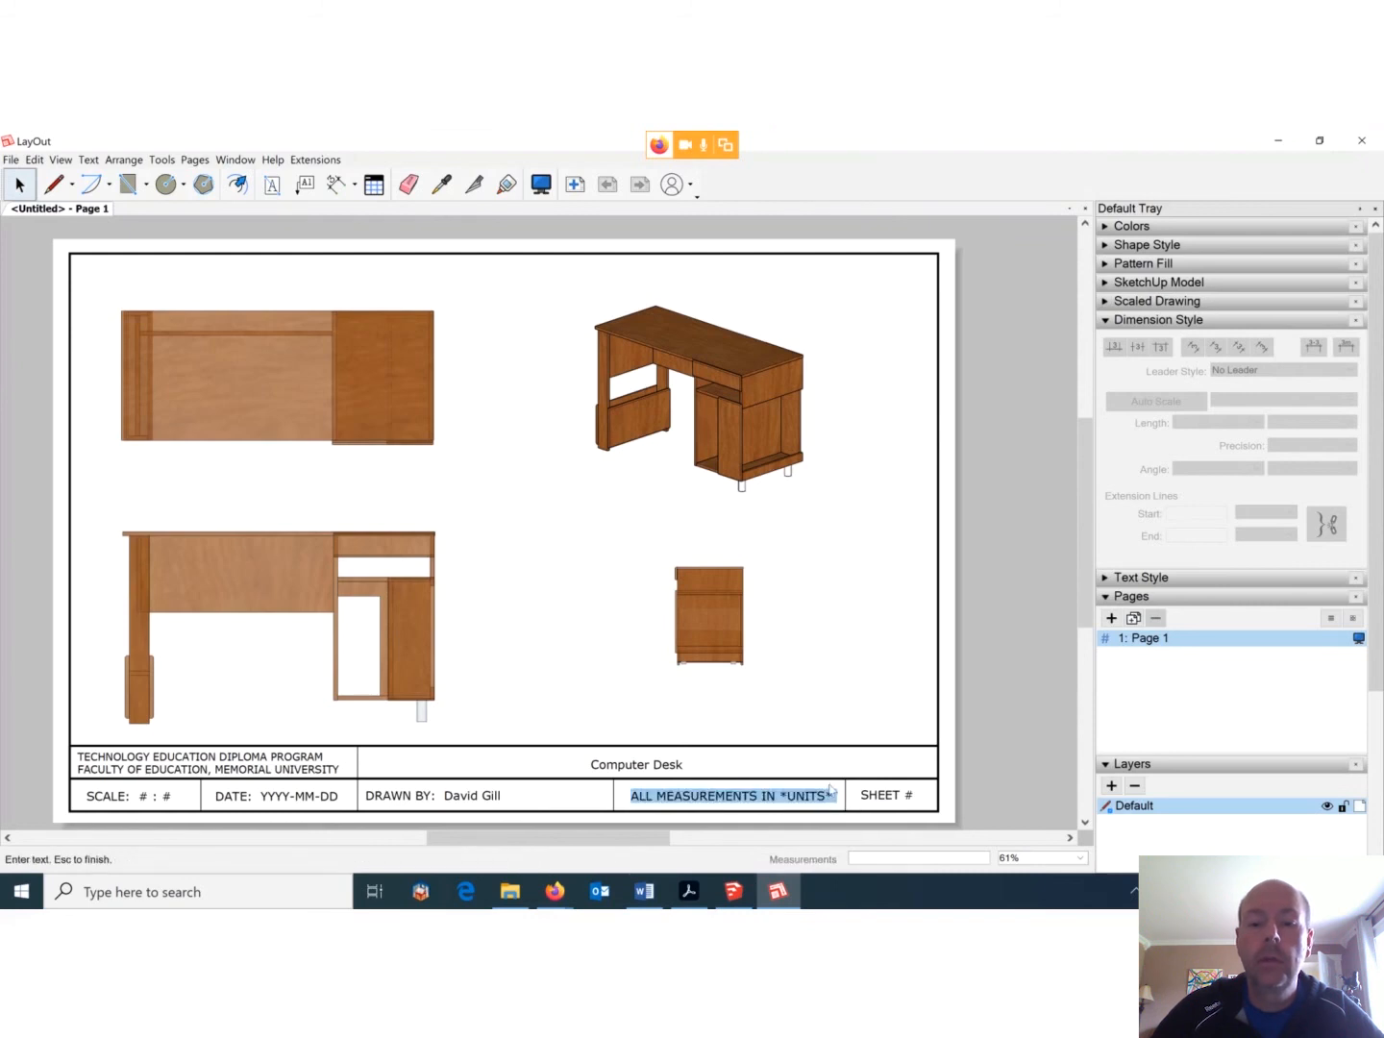
{"action": "key", "text": "Escape"}
{"action": "triple_click", "coordinate": [818, 796]}
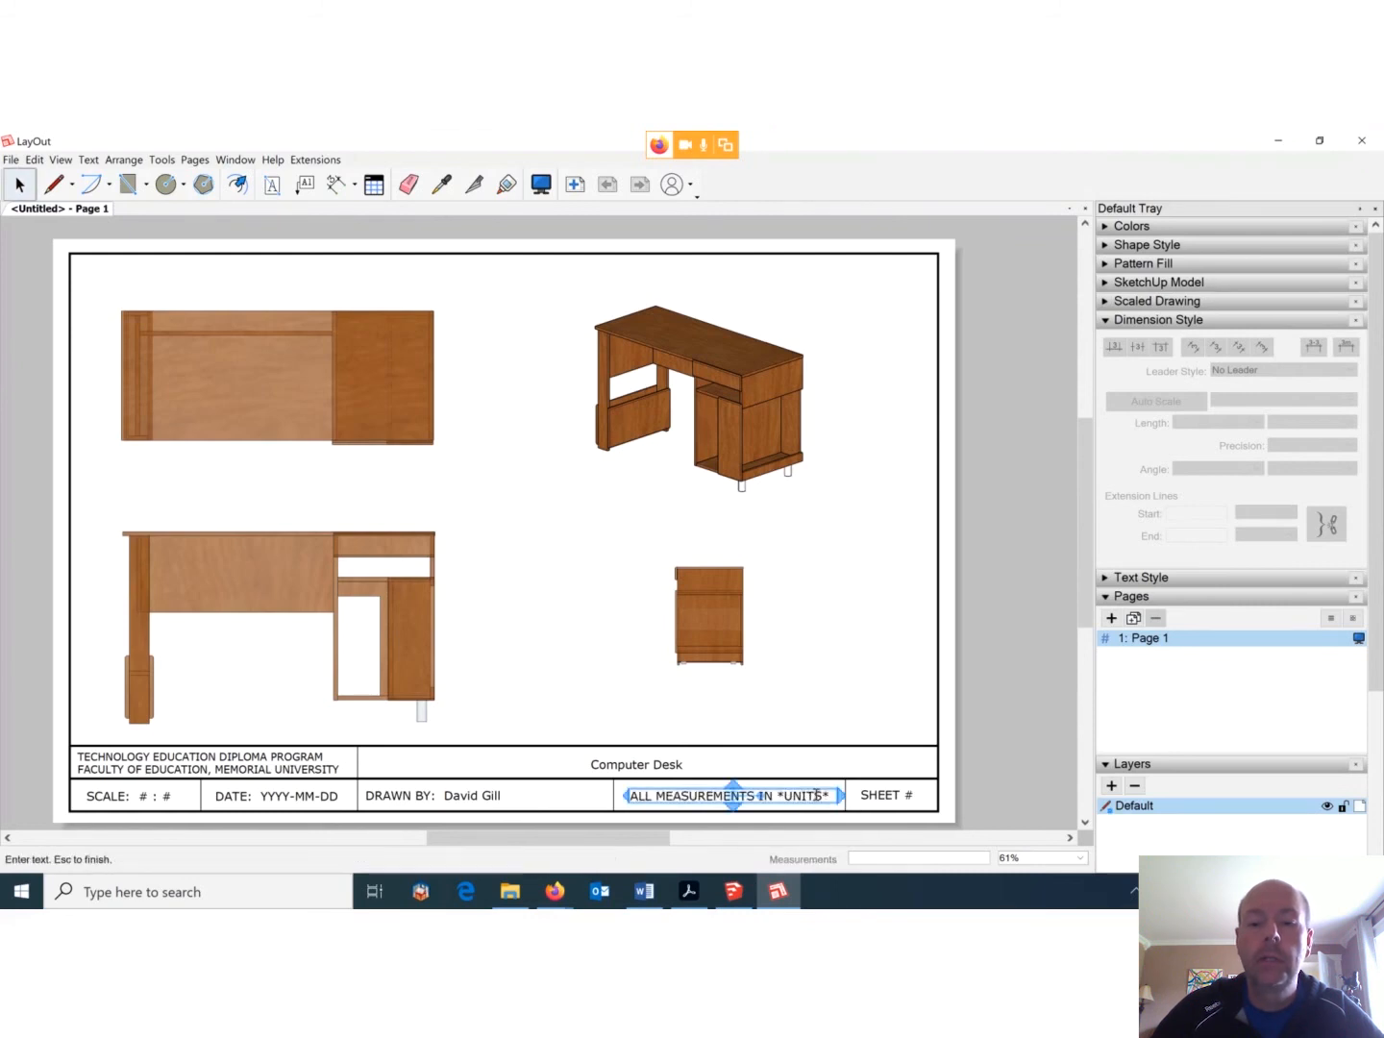
{"action": "left_click", "coordinate": [817, 795]}
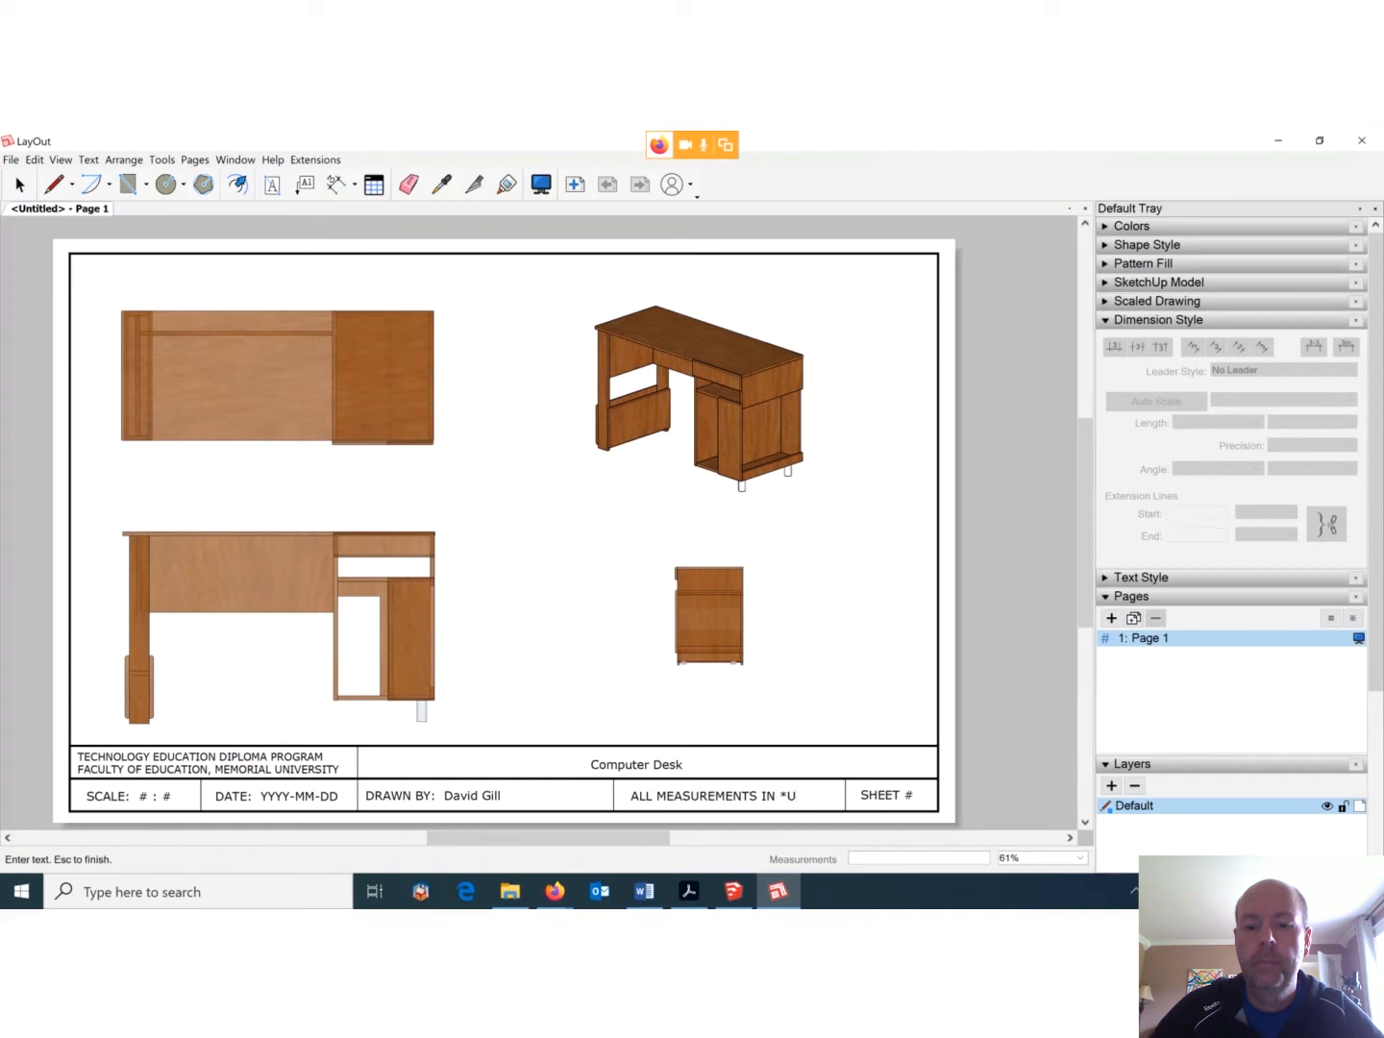
{"action": "key", "text": "BackSpace"}
{"action": "key", "text": "BackSpace"}
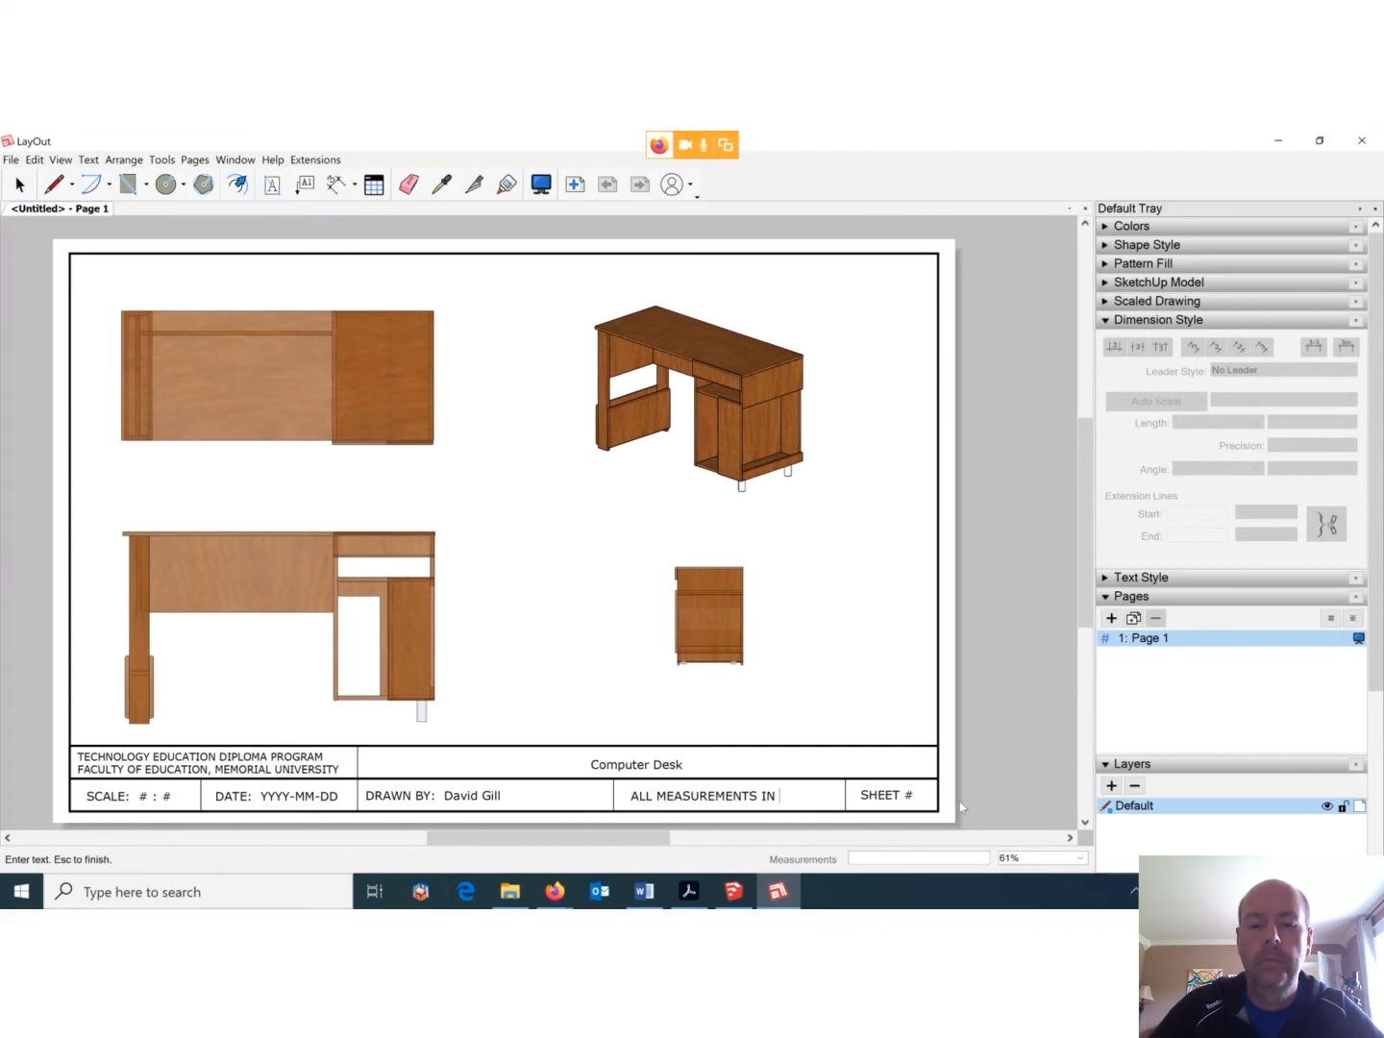
{"action": "type", "text": "Inches"}
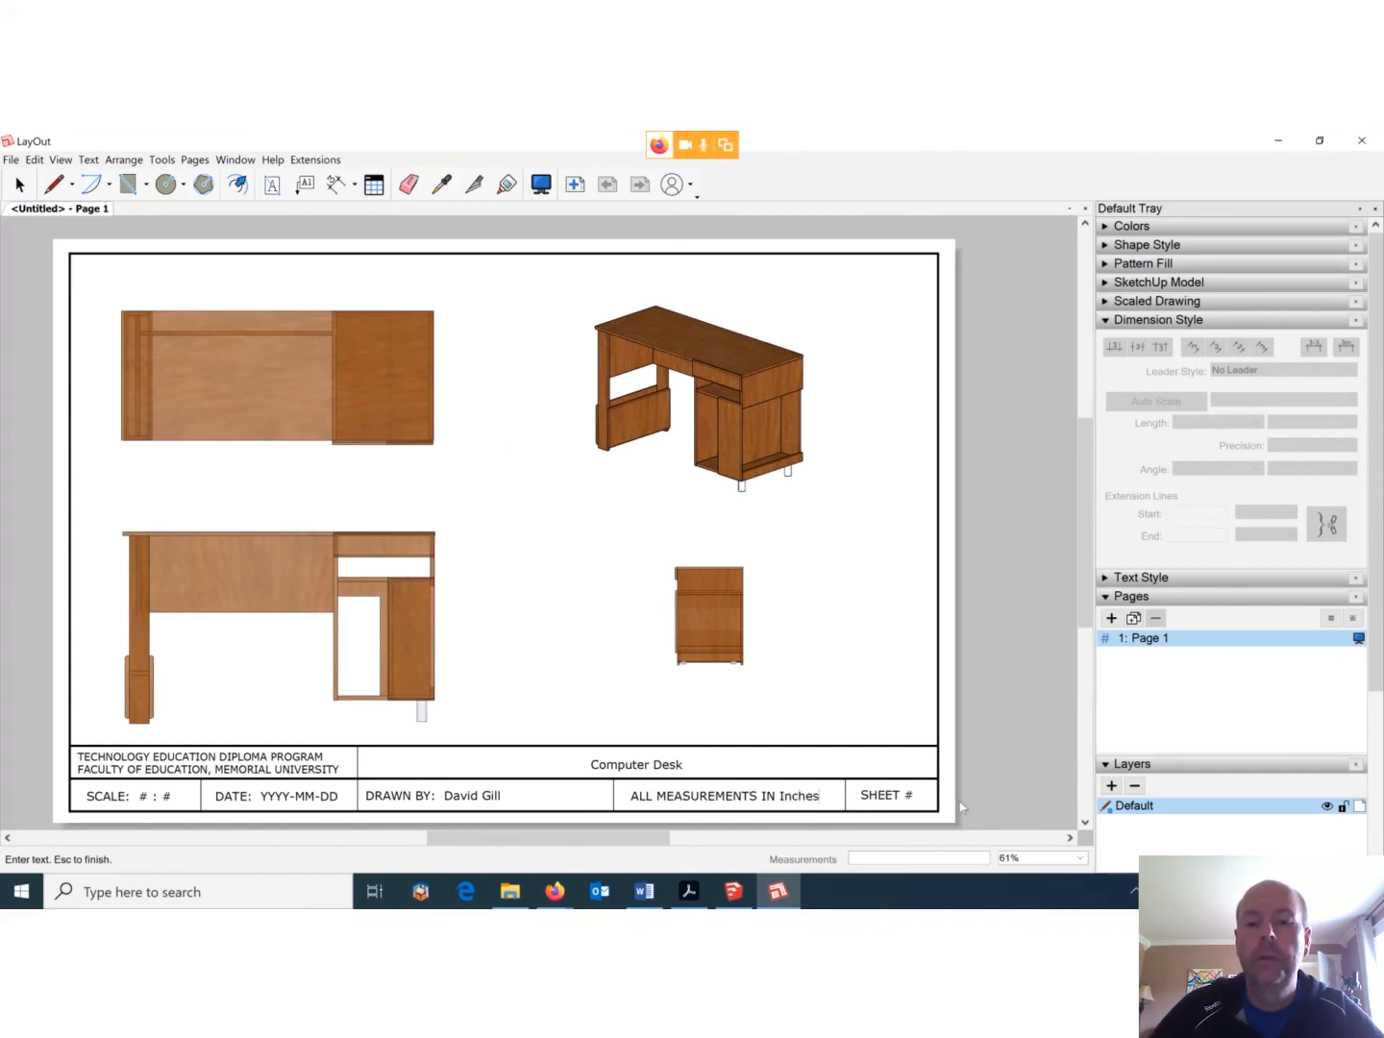
{"action": "key", "text": "Escape"}
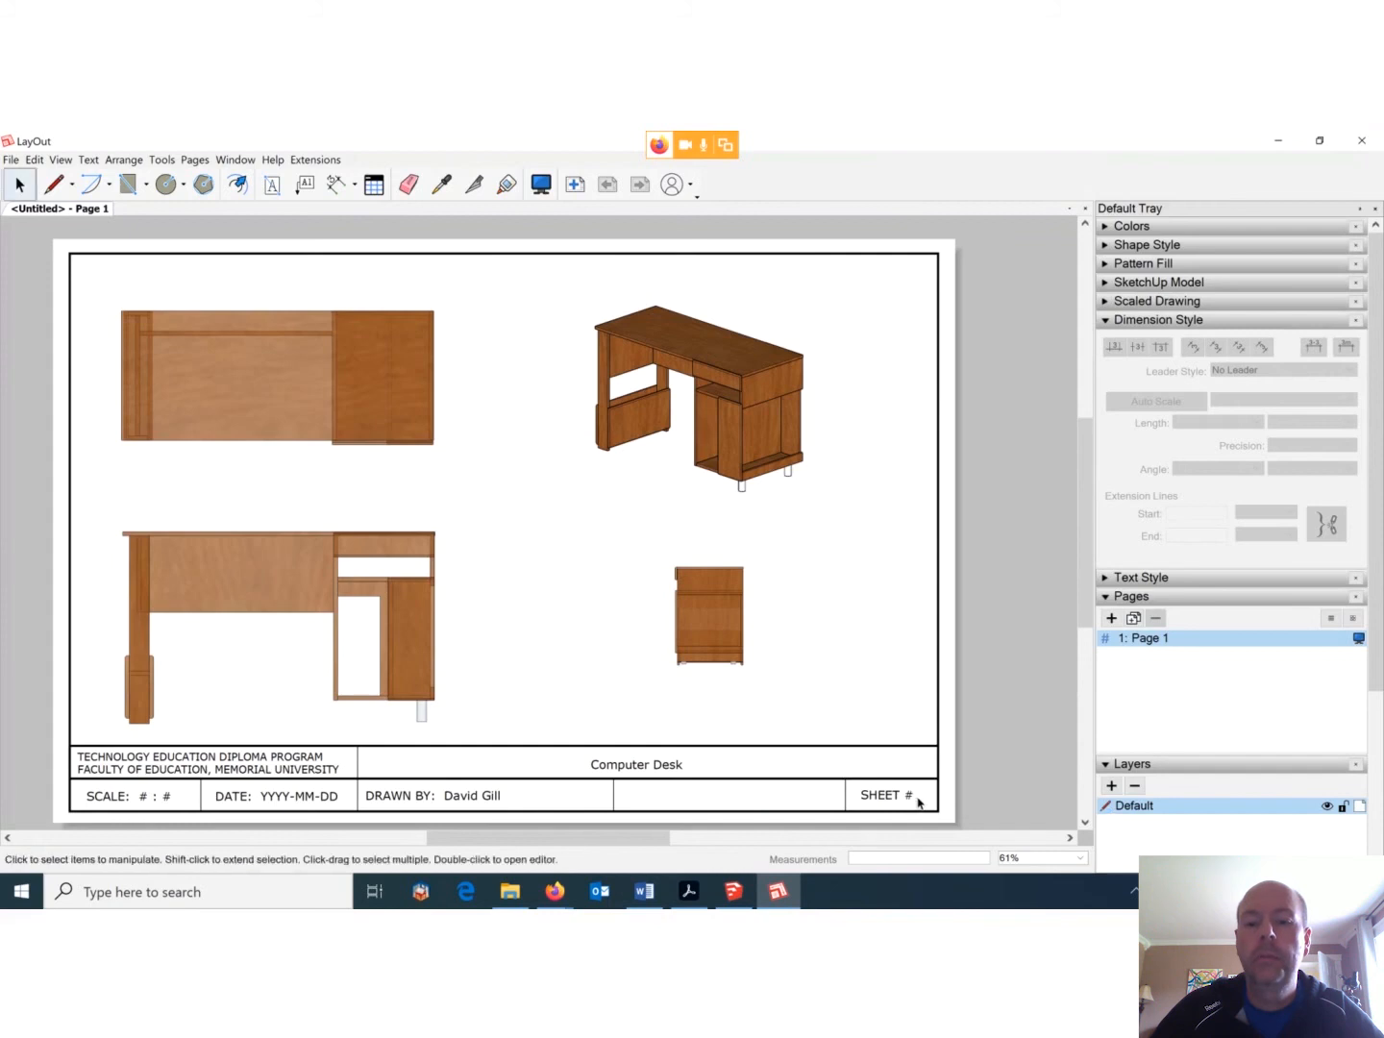
Set the sheet number in the title block to 1 so the entry reads "SHEET 1".
{"action": "left_click", "coordinate": [910, 796]}
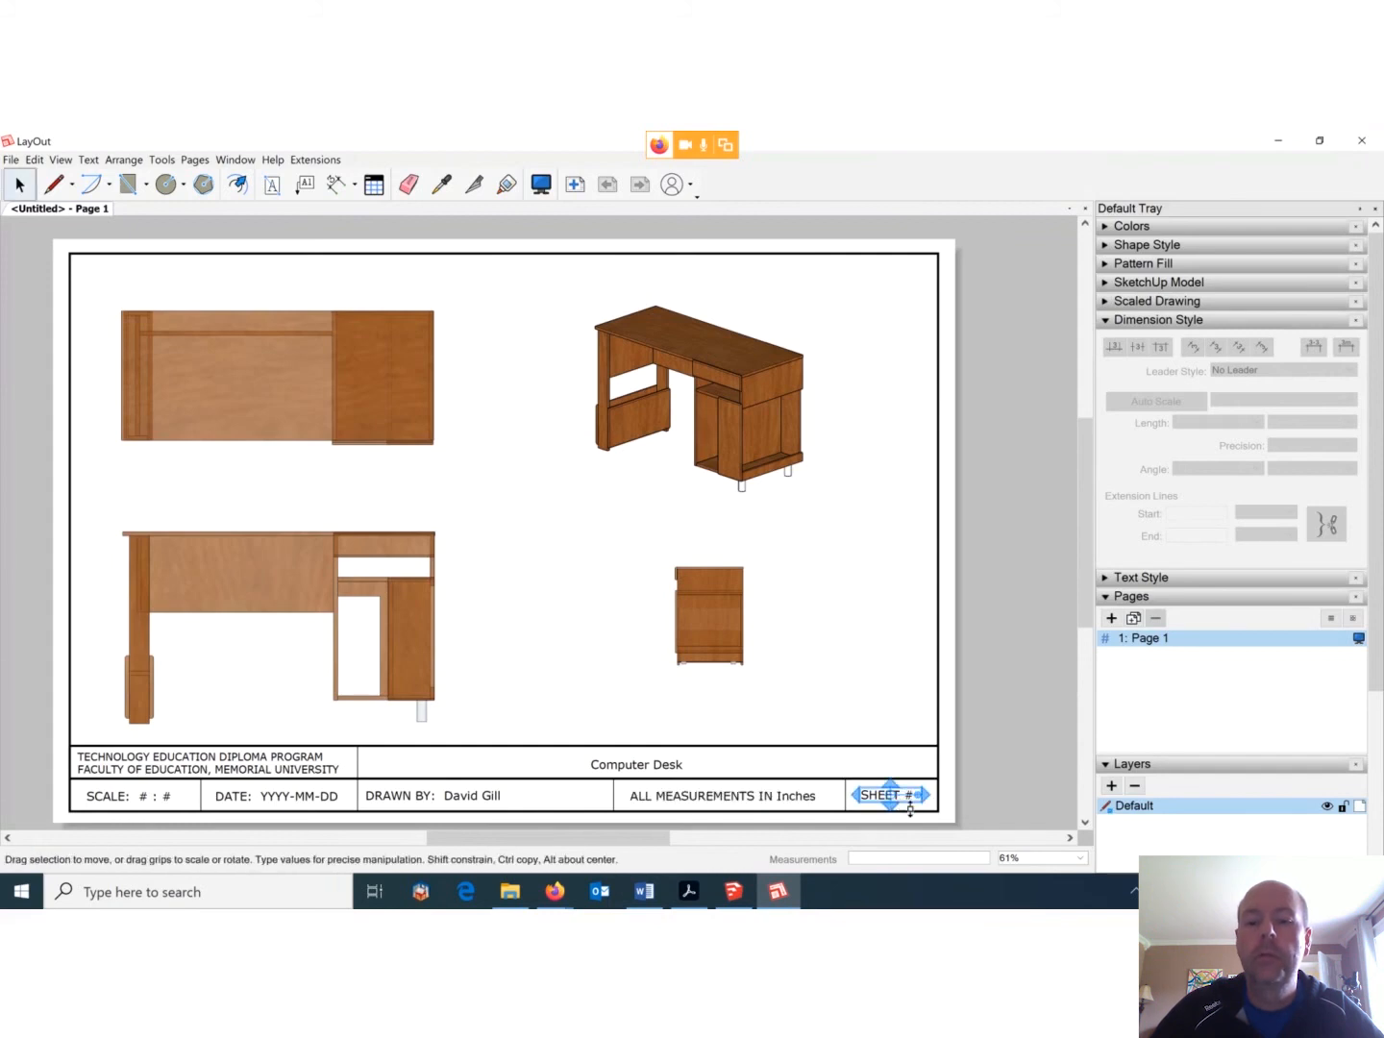
{"action": "double_click", "coordinate": [892, 795]}
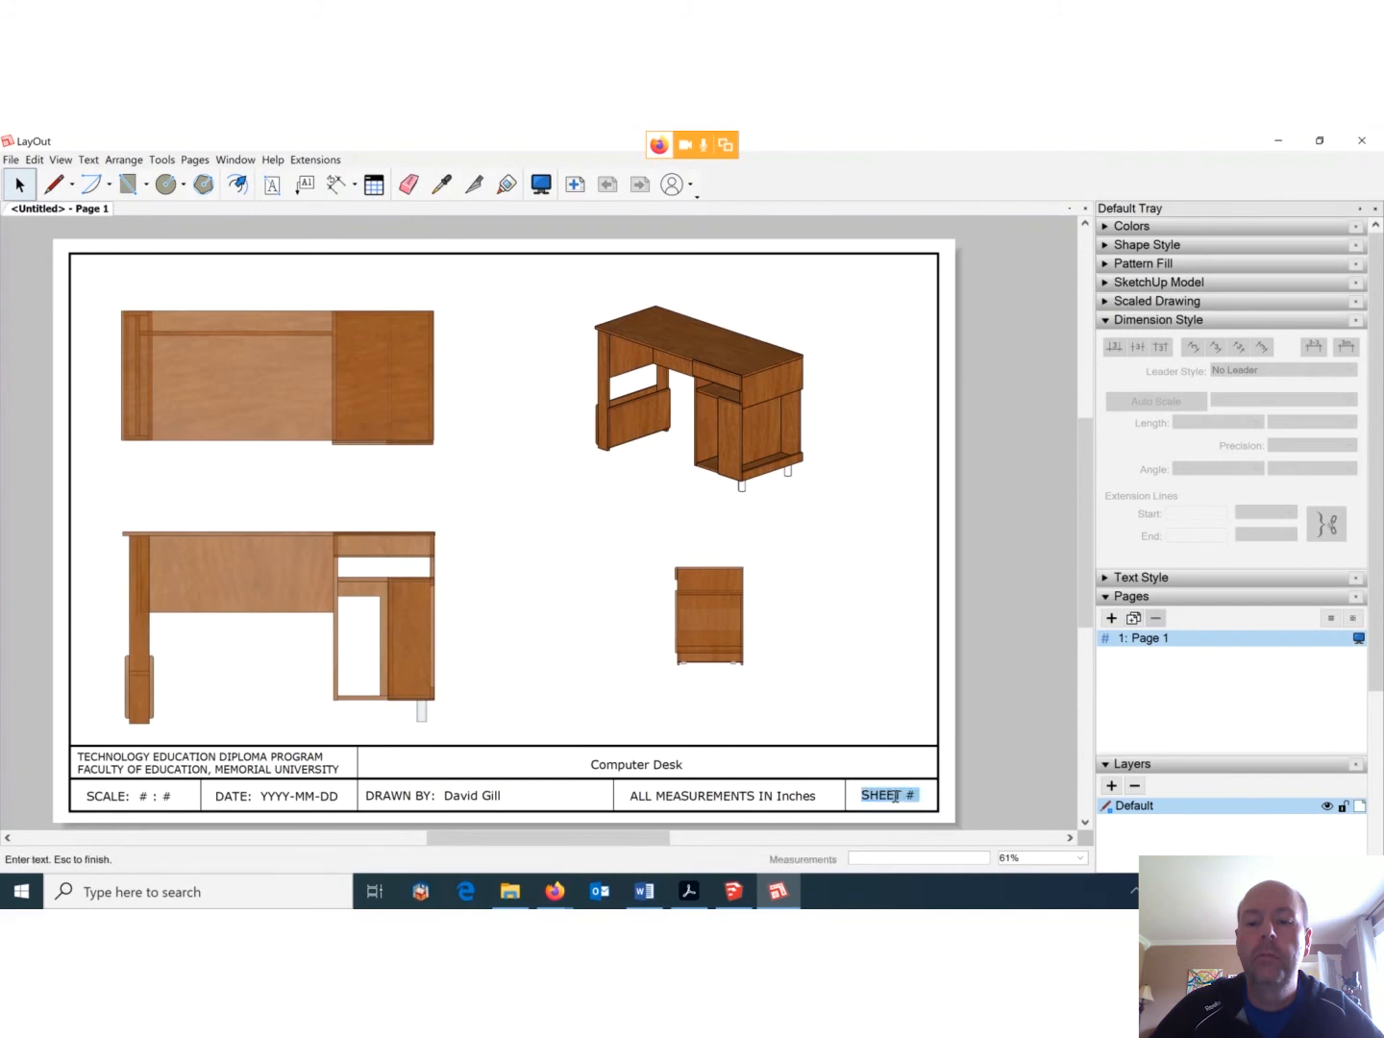
{"action": "left_click", "coordinate": [899, 795]}
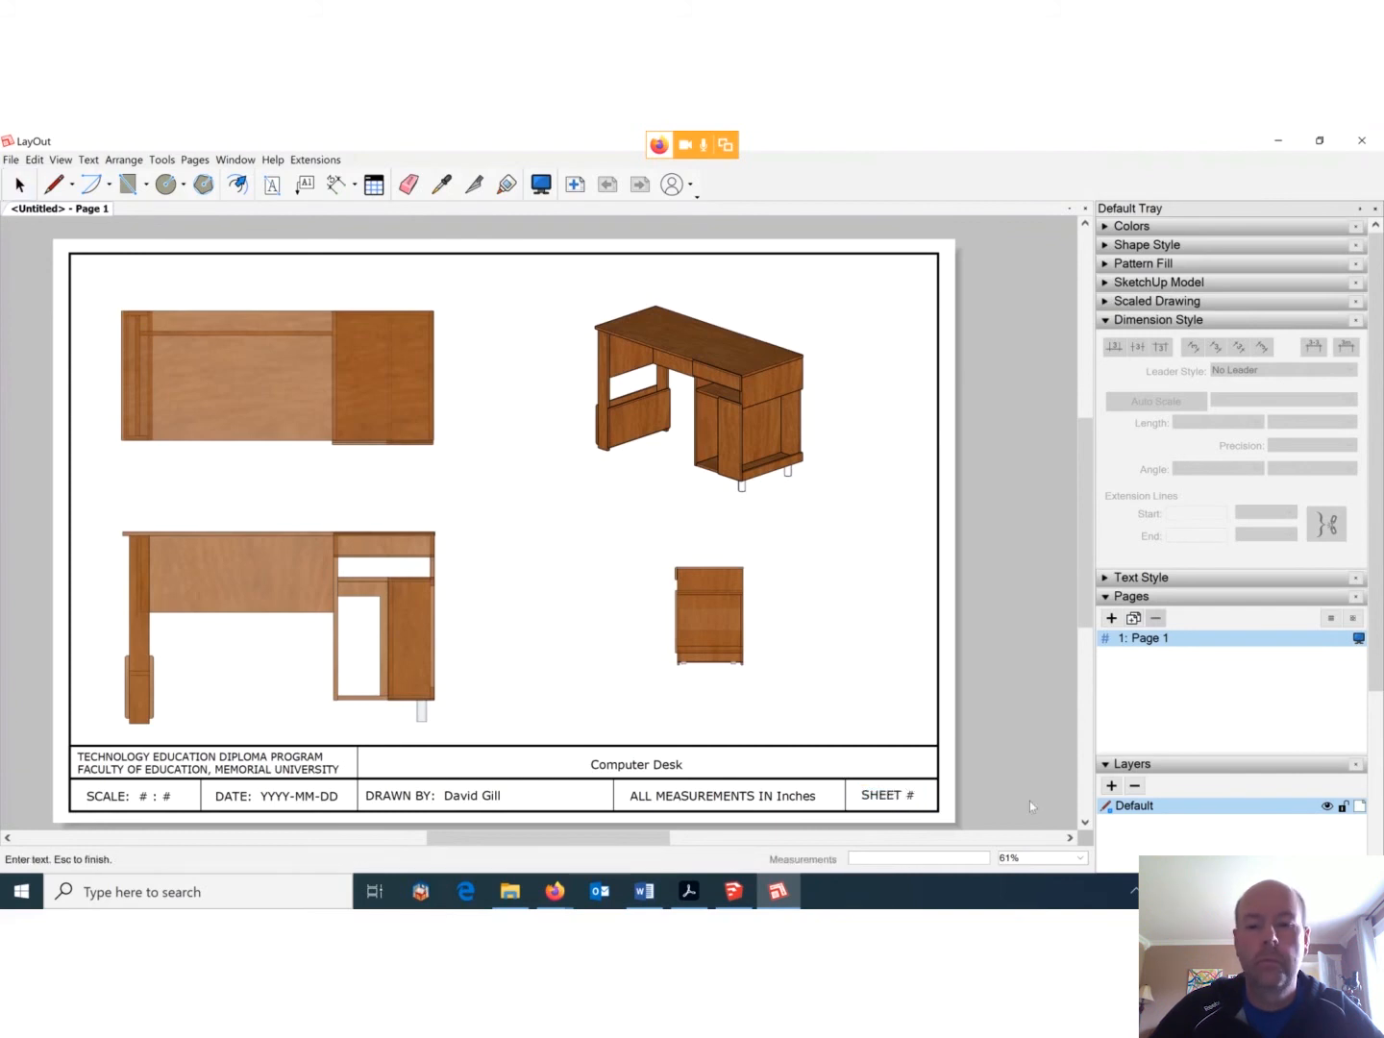
{"action": "key", "text": "Delete"}
{"action": "type", "text": "1"}
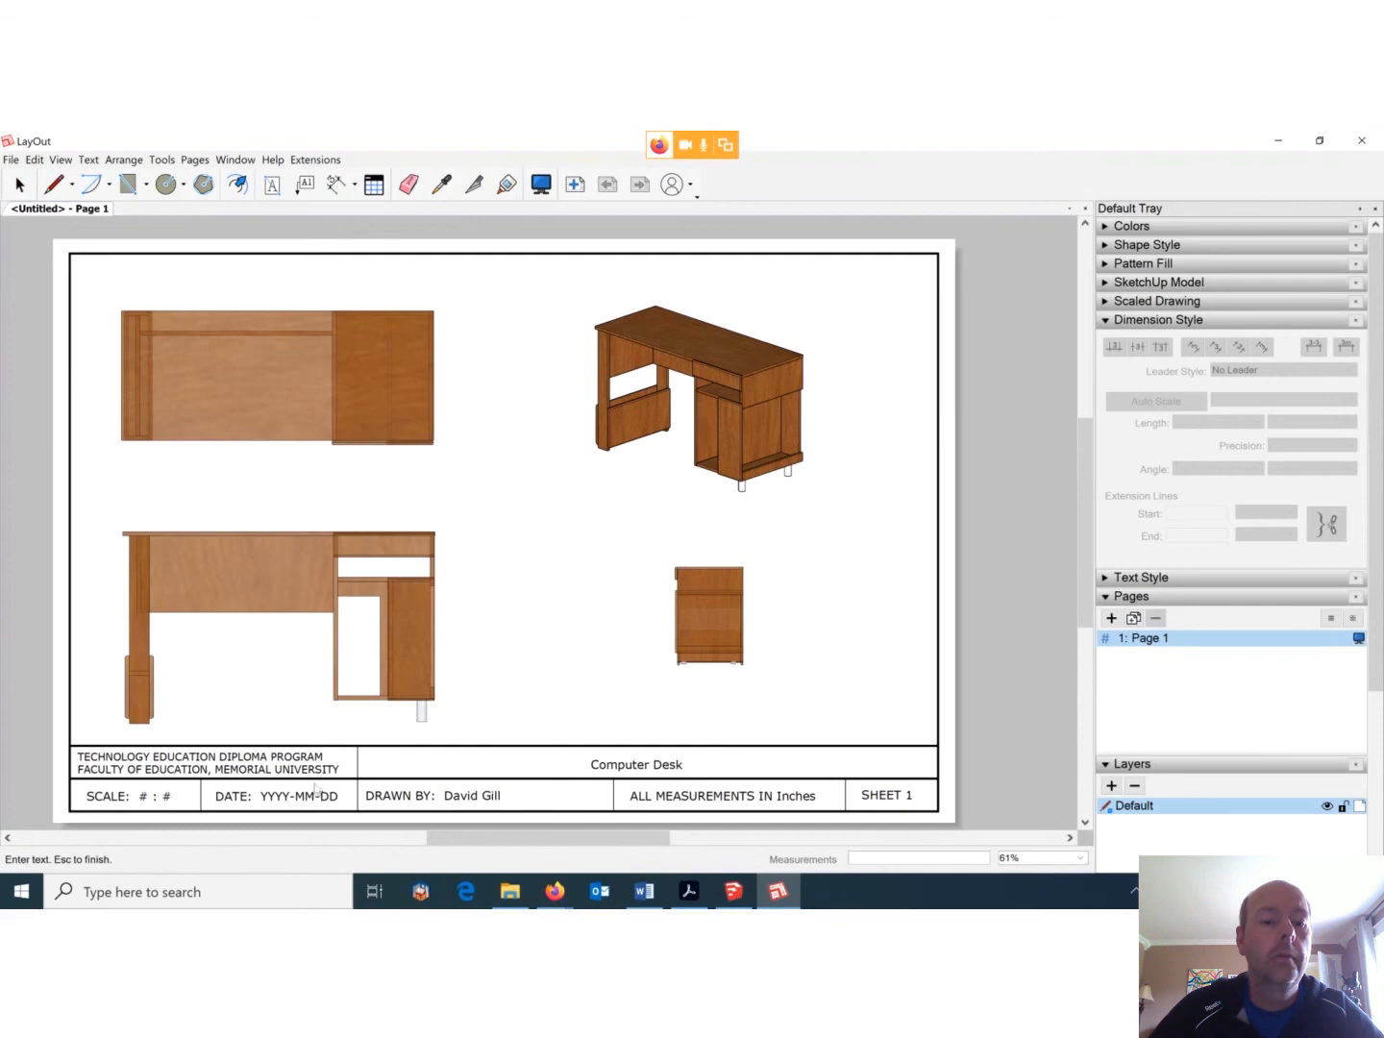
{"action": "left_click", "coordinate": [280, 800]}
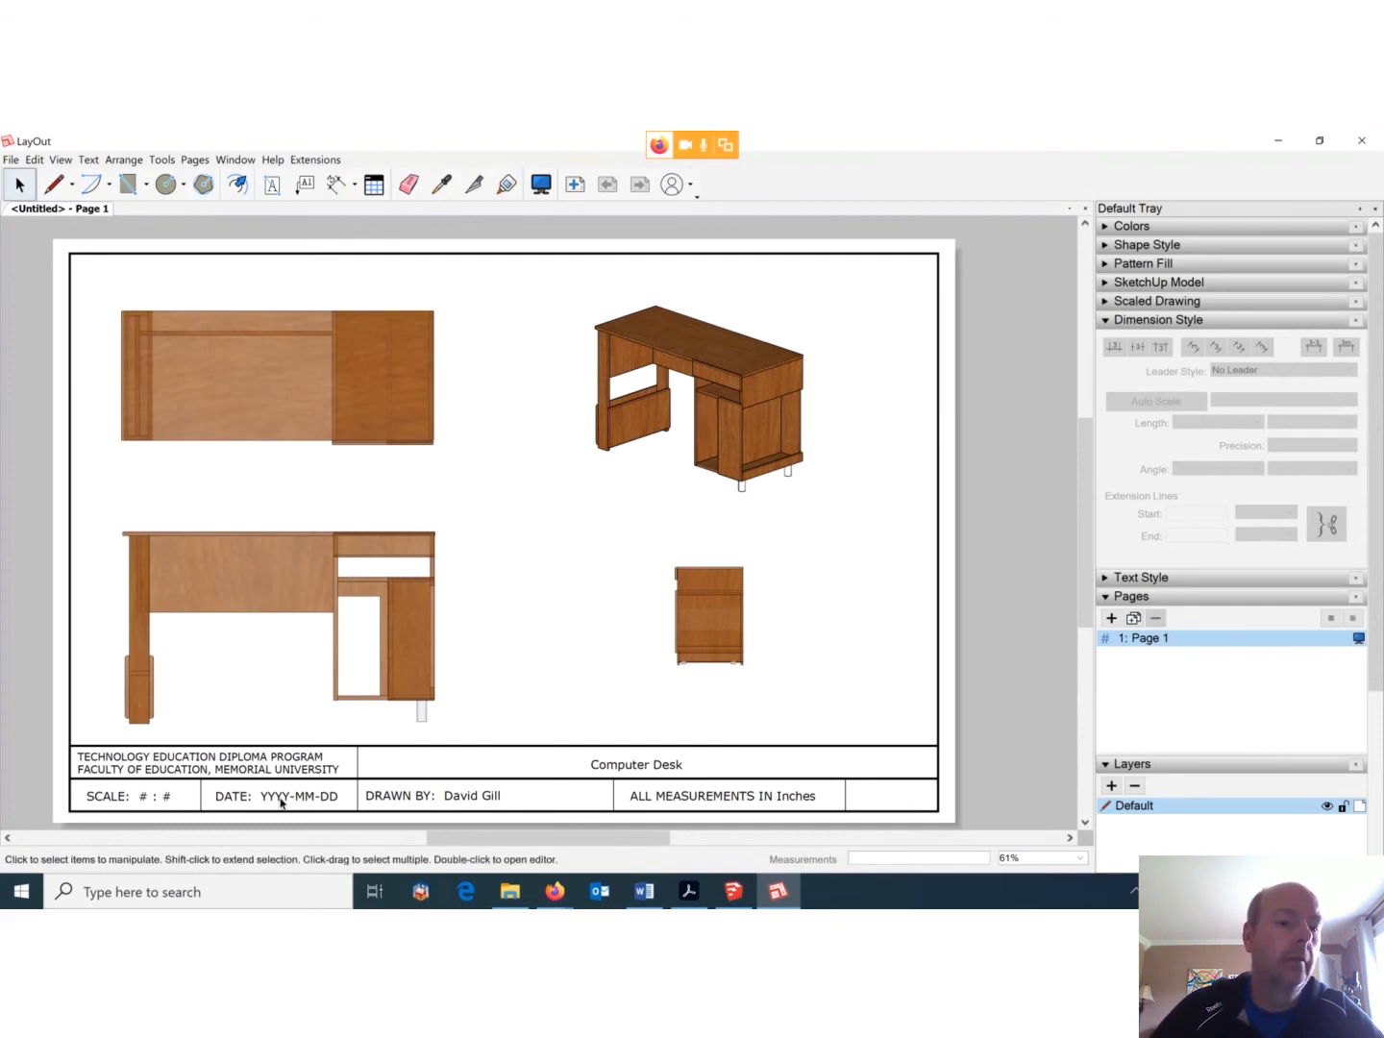
Check which scale is assigned to the front-view viewport.
{"action": "left_click", "coordinate": [235, 579]}
{"action": "right_click", "coordinate": [237, 582]}
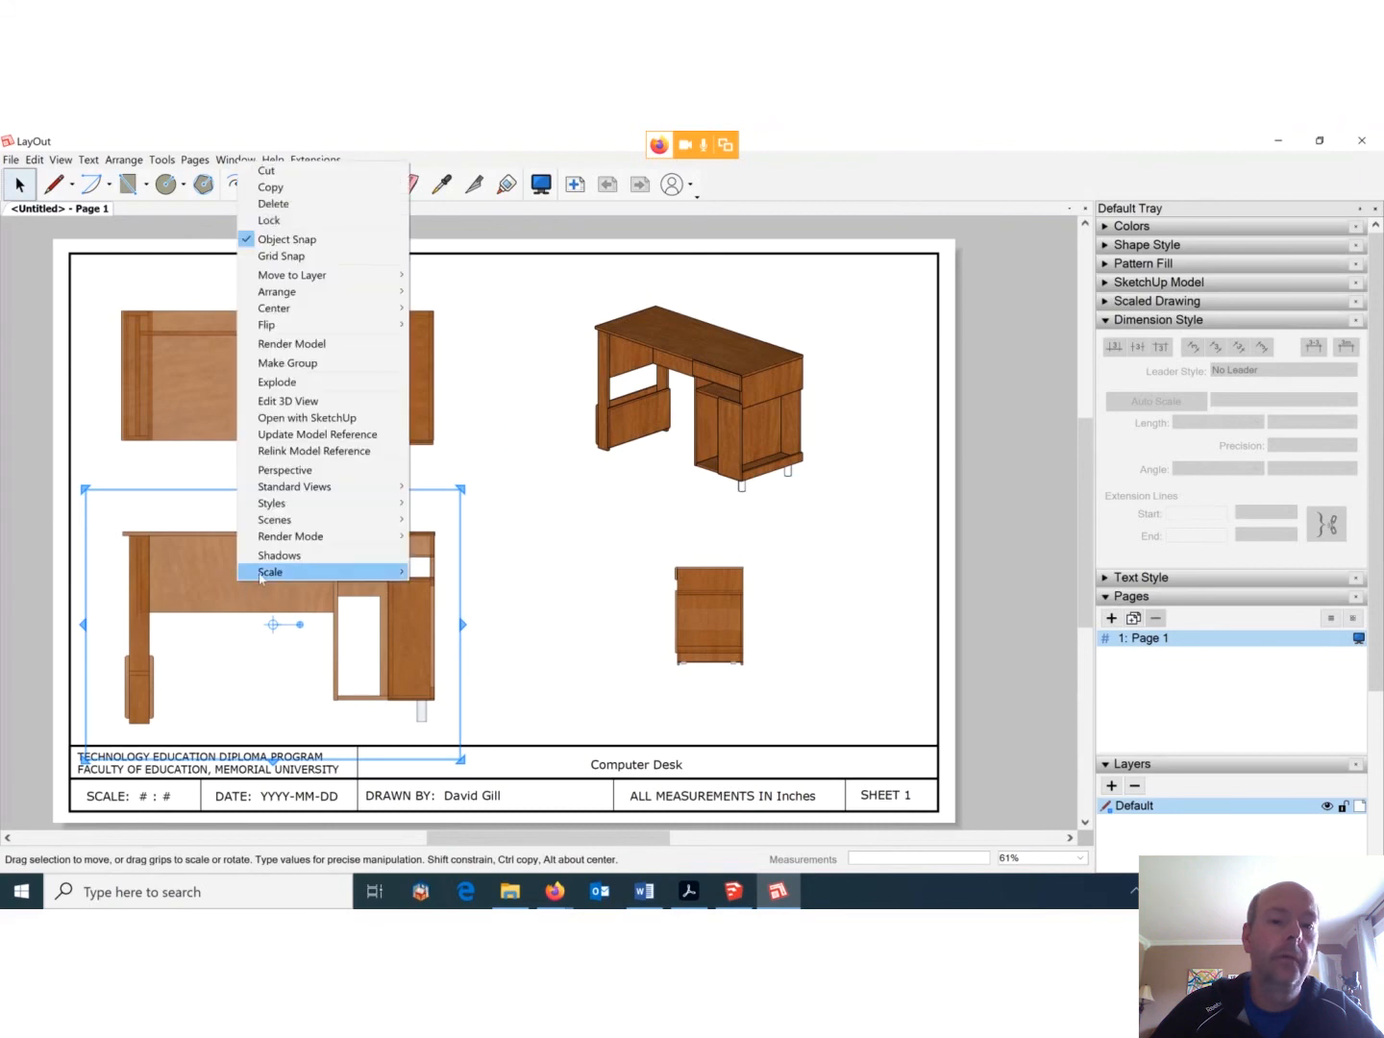
{"action": "mouse_move", "coordinate": [261, 578]}
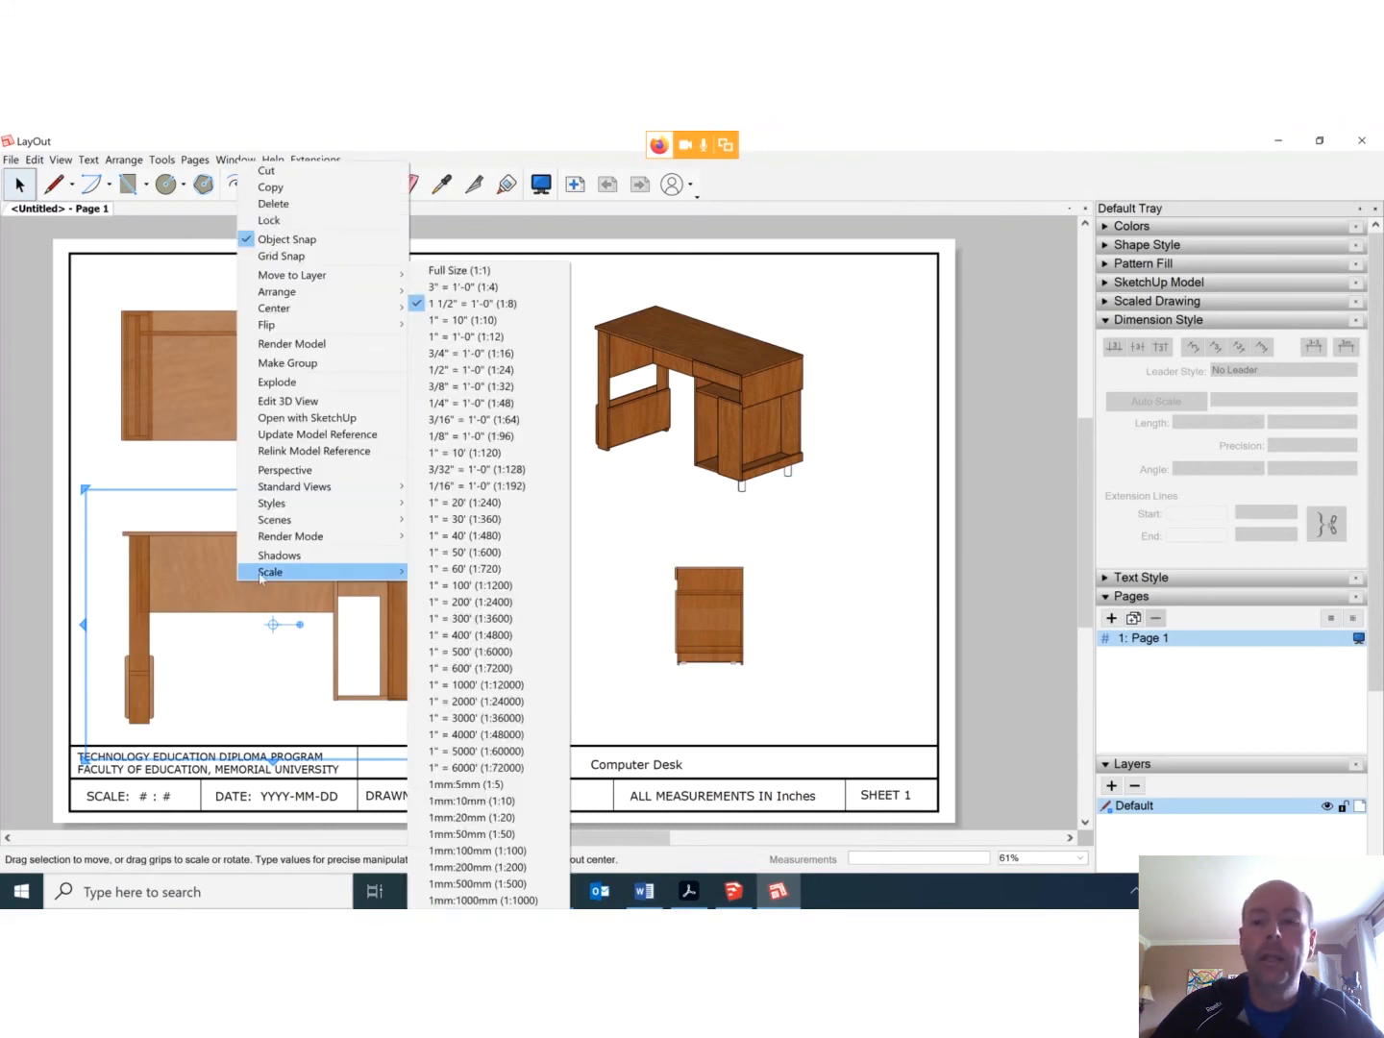
{"action": "left_click", "coordinate": [596, 678]}
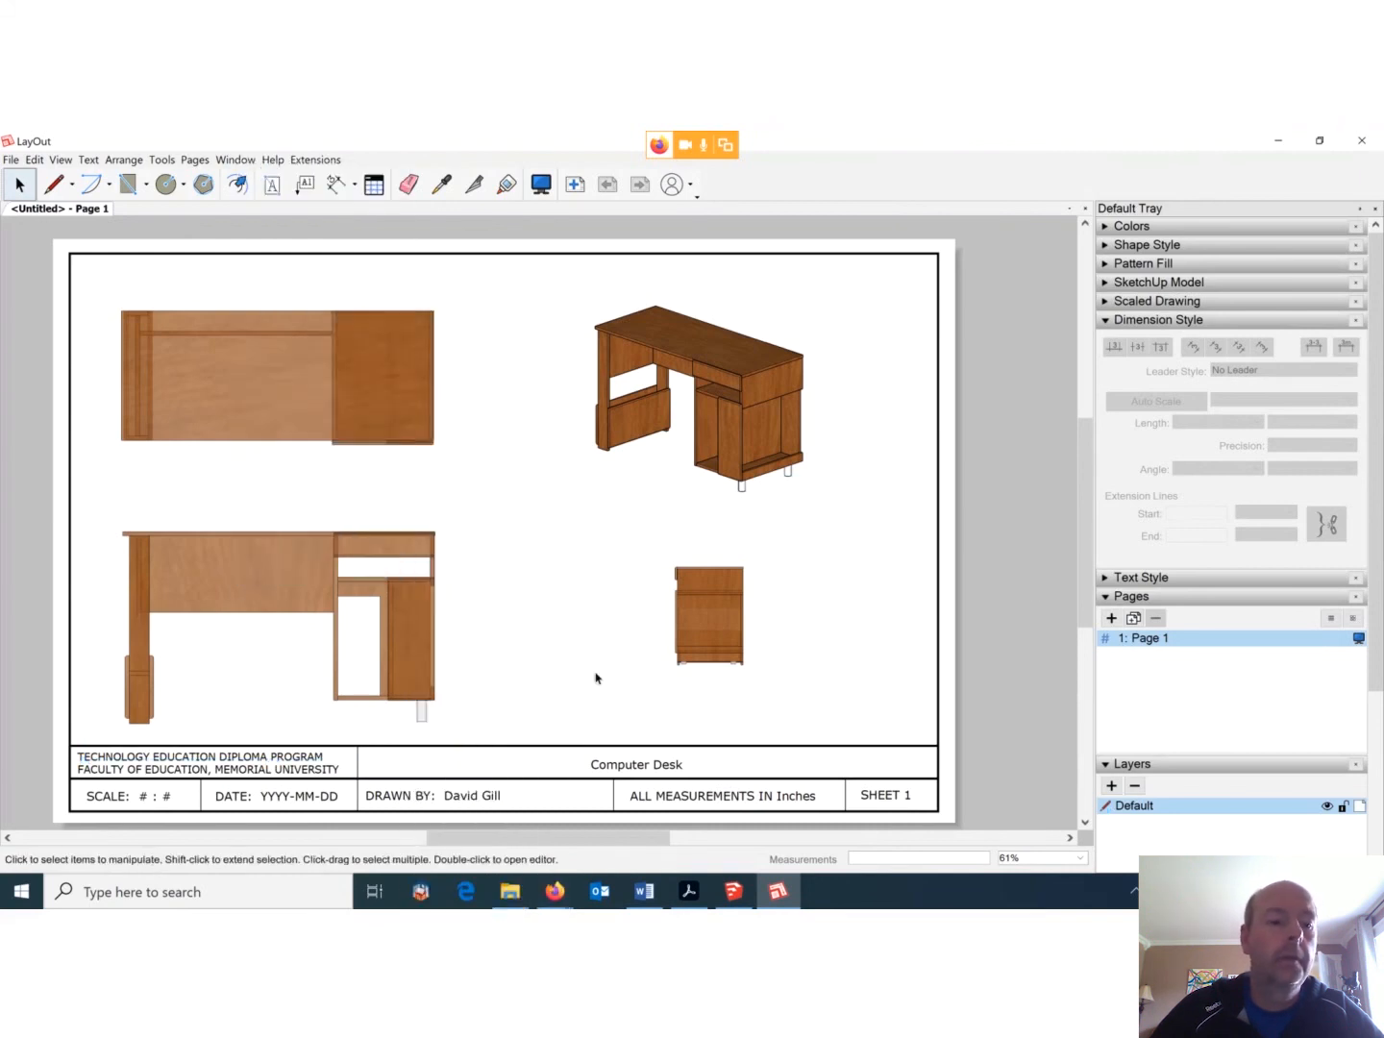
Fill in the title block's scale placeholders so the entry reads "SCALE: 1 : 8".
{"action": "left_click", "coordinate": [142, 801]}
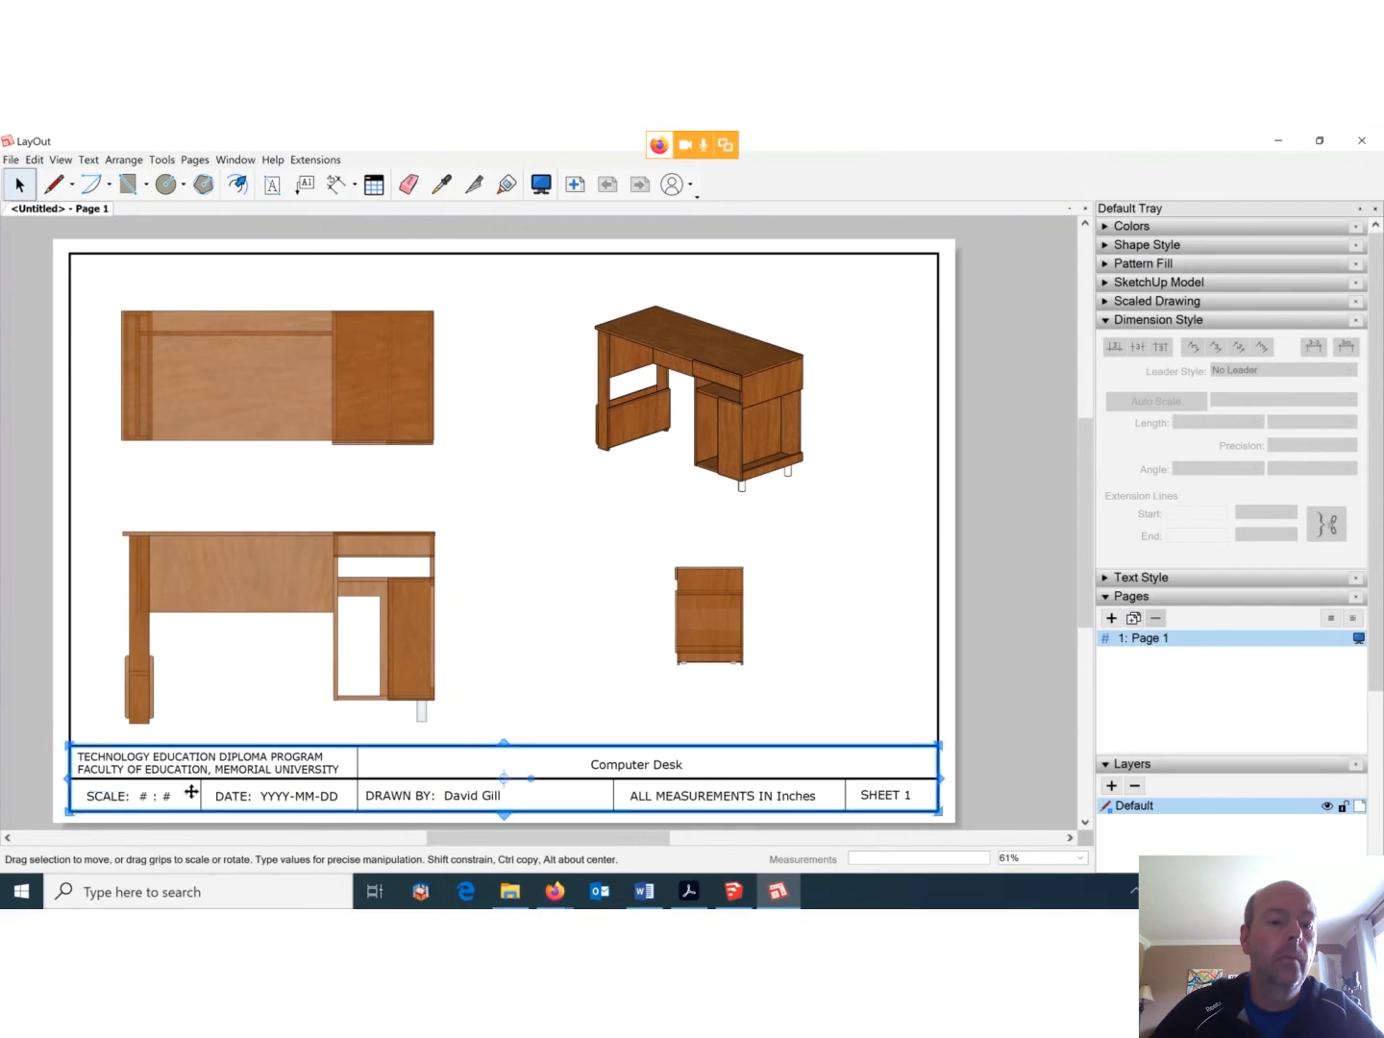
{"action": "double_click", "coordinate": [150, 799]}
{"action": "double_click", "coordinate": [146, 797]}
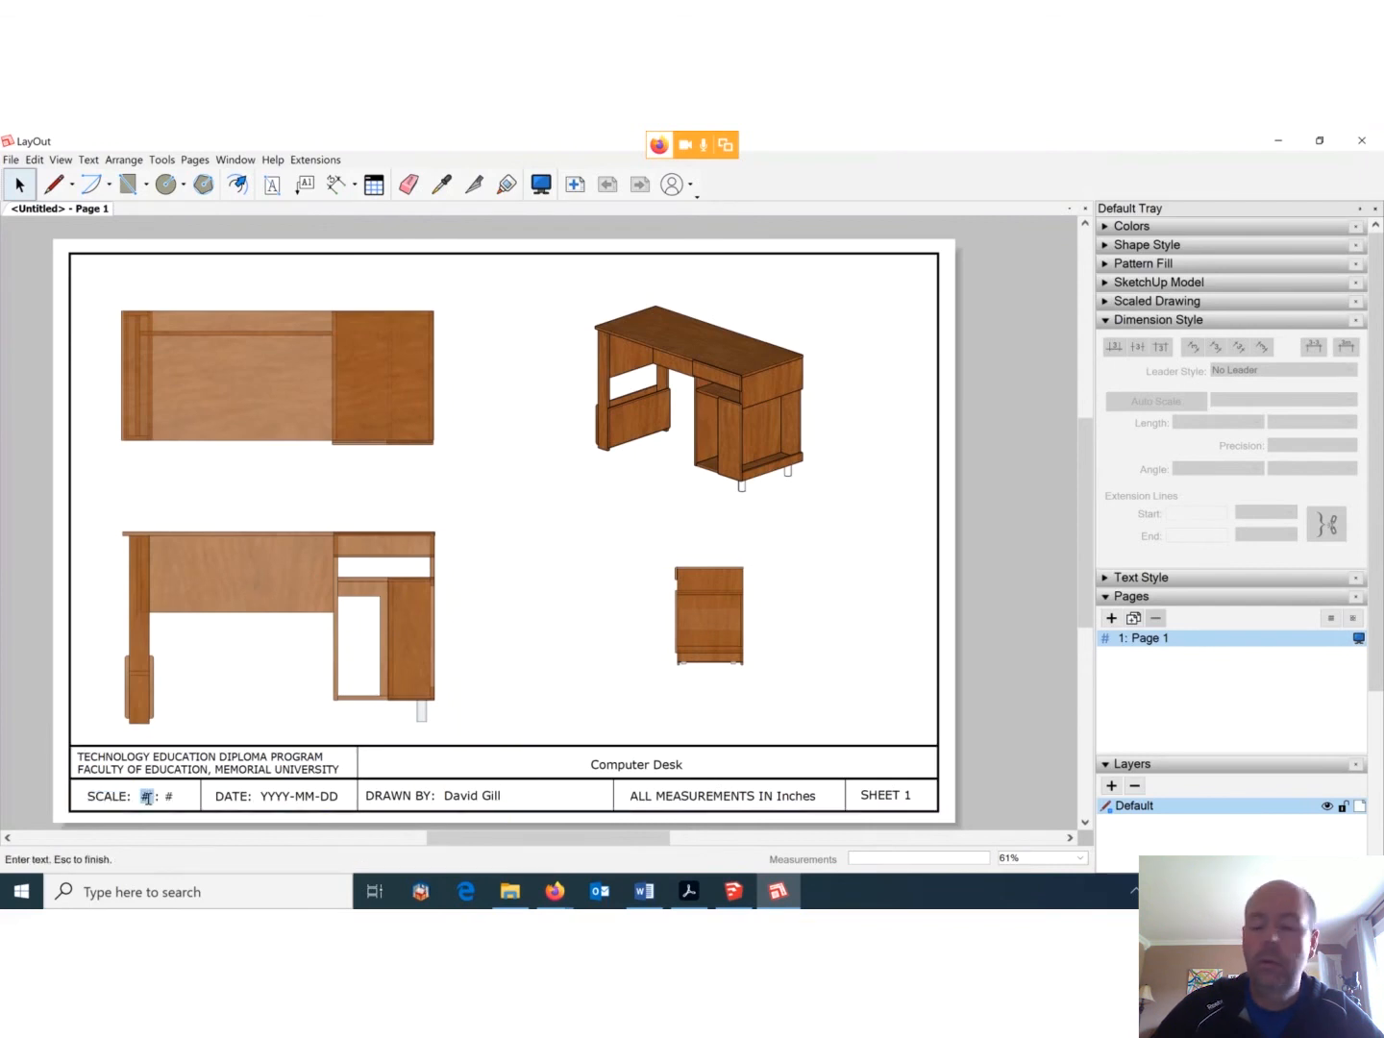
{"action": "type", "text": "1"}
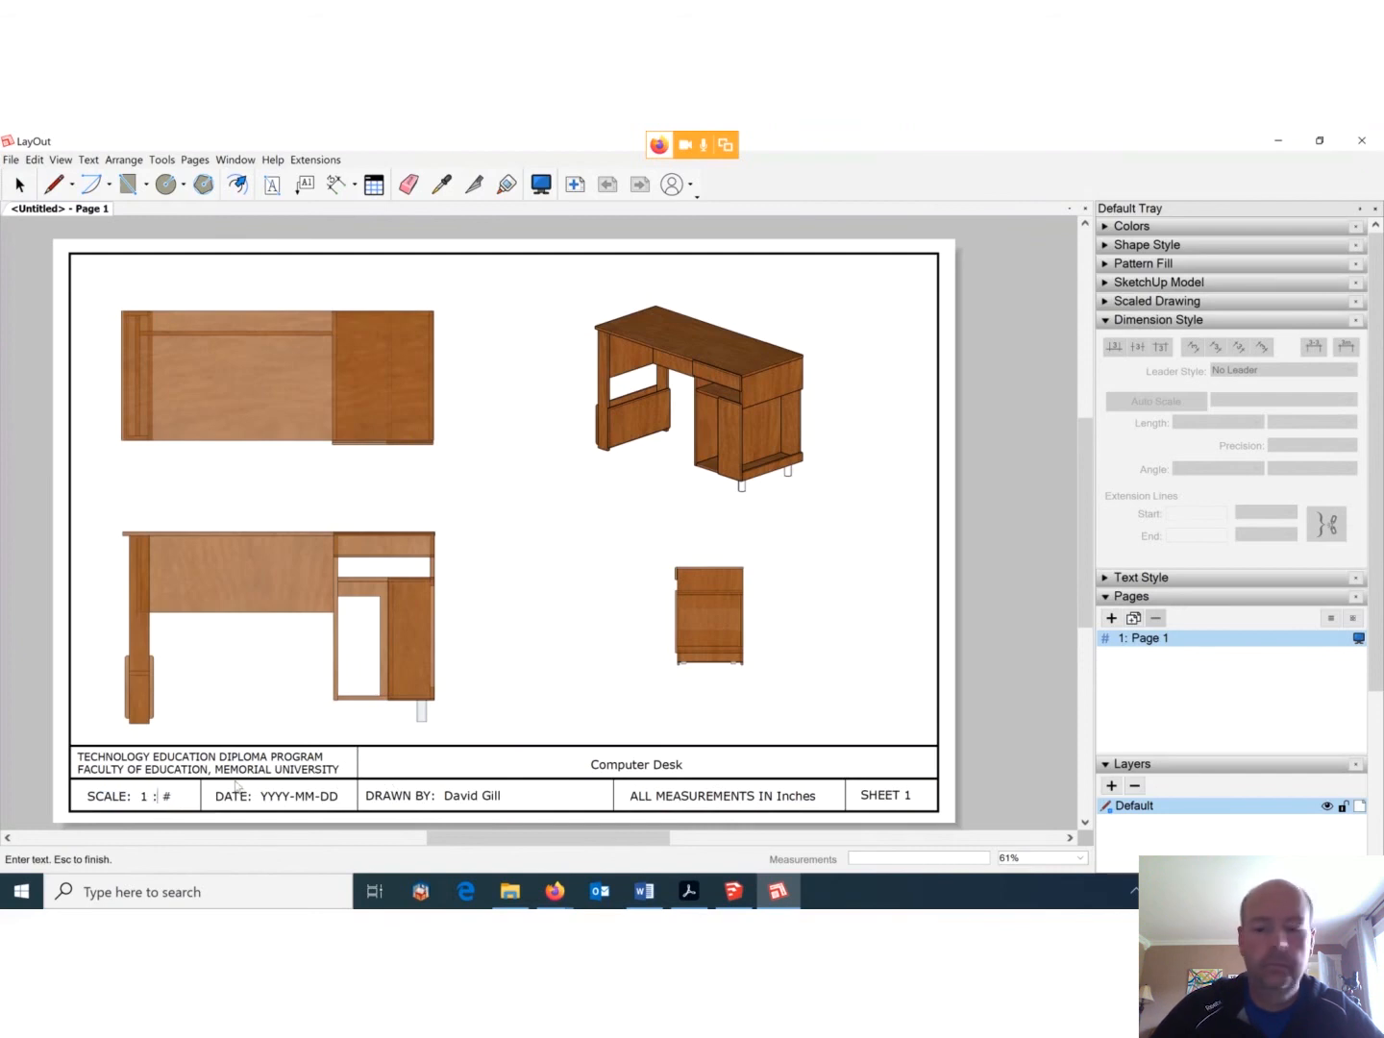
{"action": "key", "text": "BackSpace"}
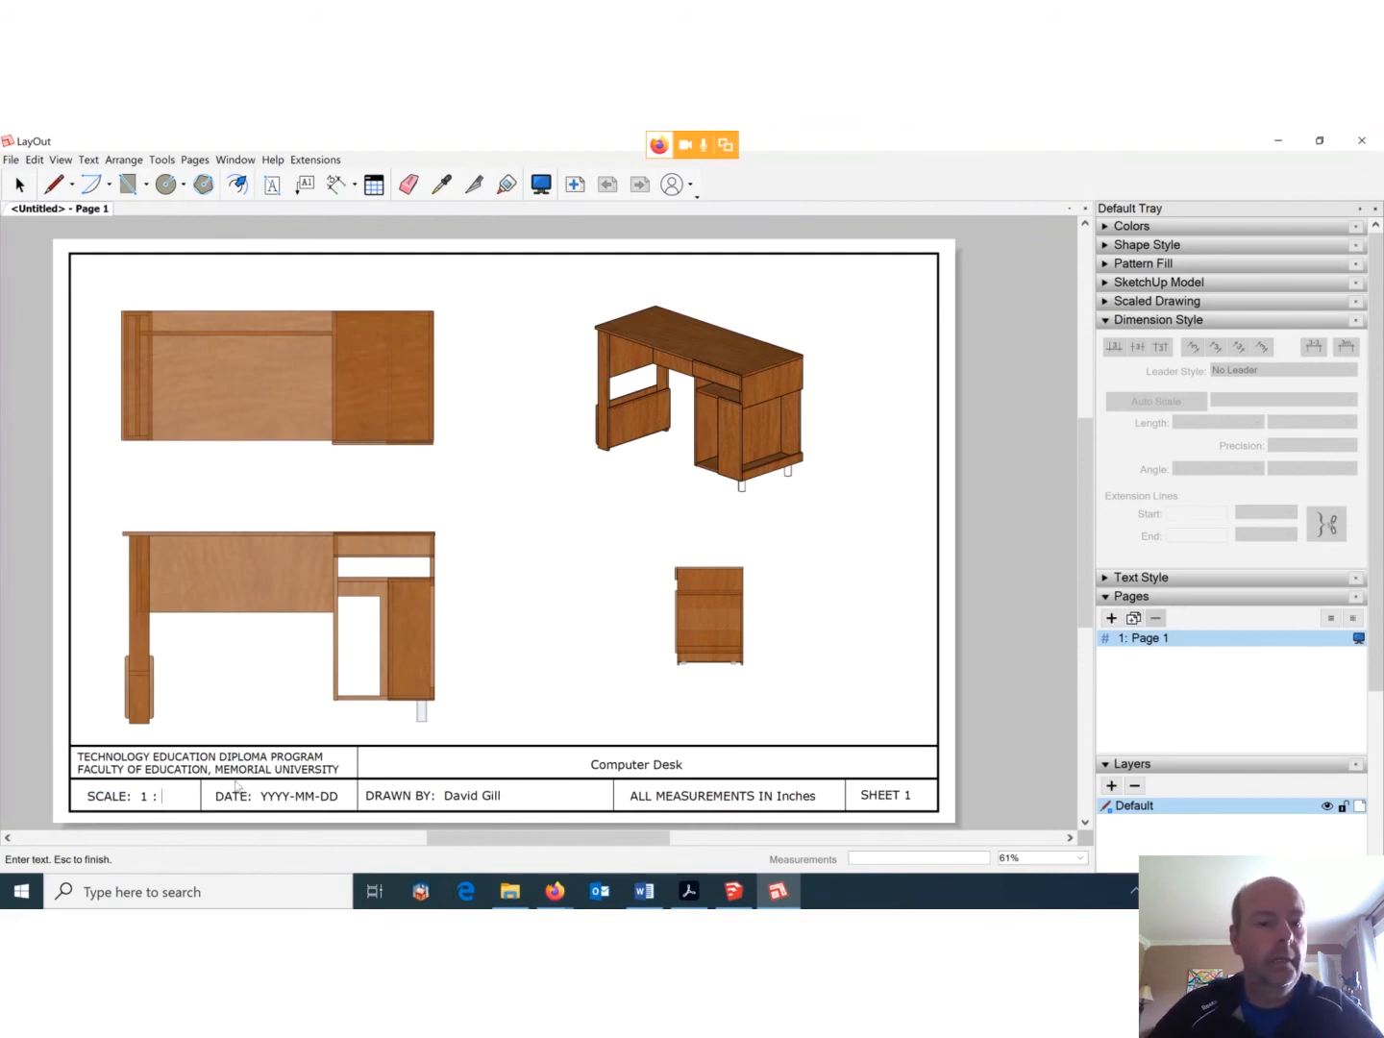
{"action": "type", "text": "8"}
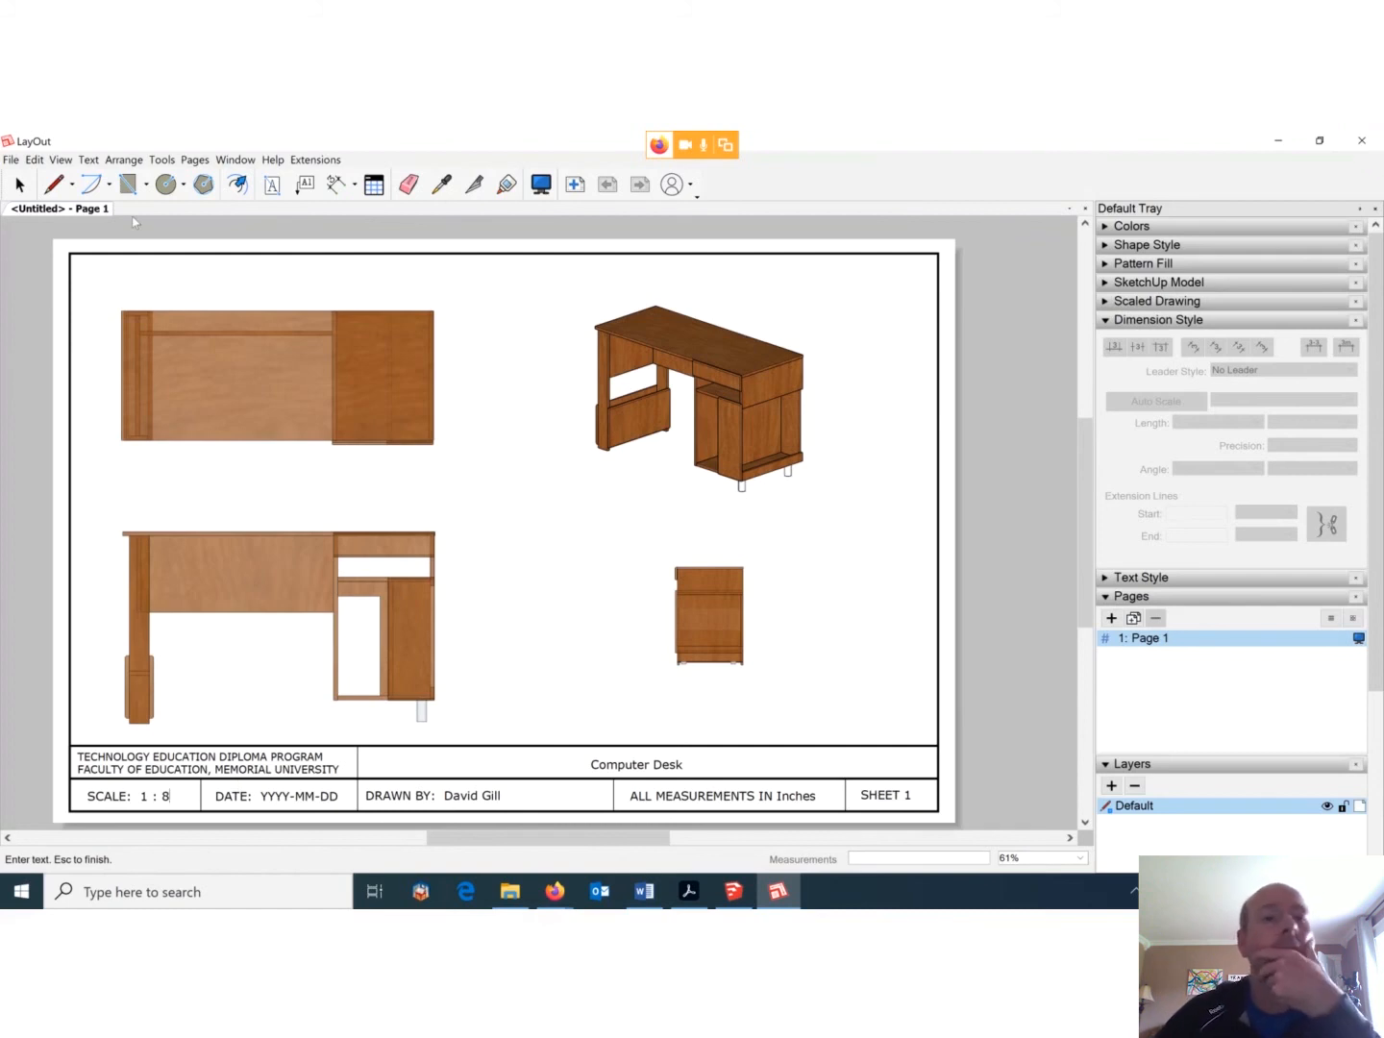
Review the page setup and the document's length units, including the available unit formats.
{"action": "left_click", "coordinate": [339, 184]}
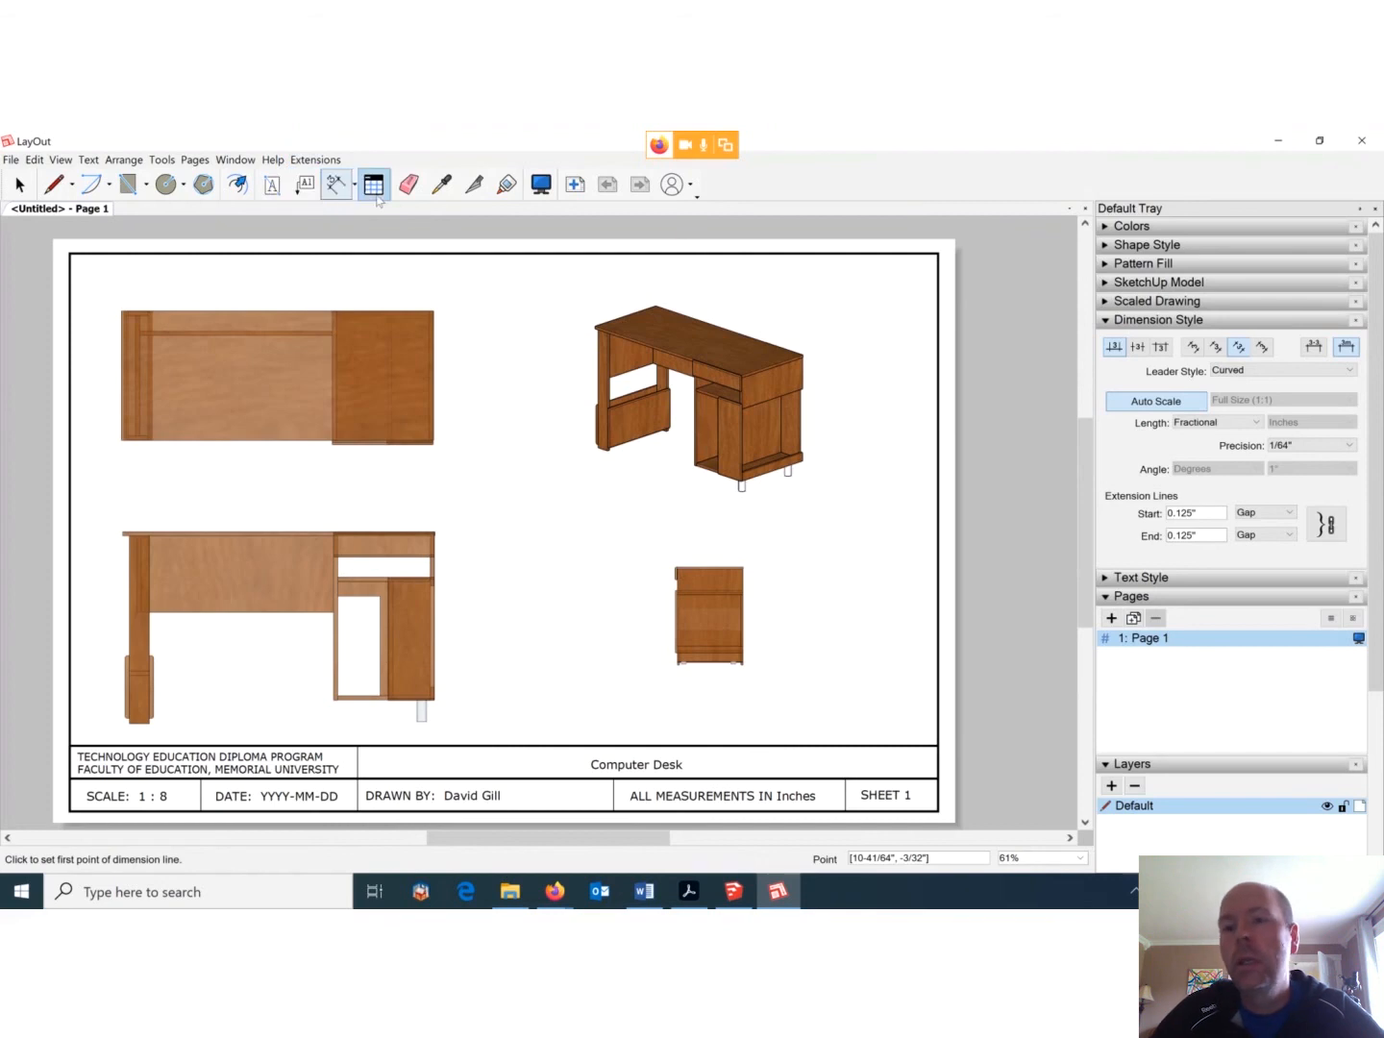
{"action": "left_click", "coordinate": [13, 159]}
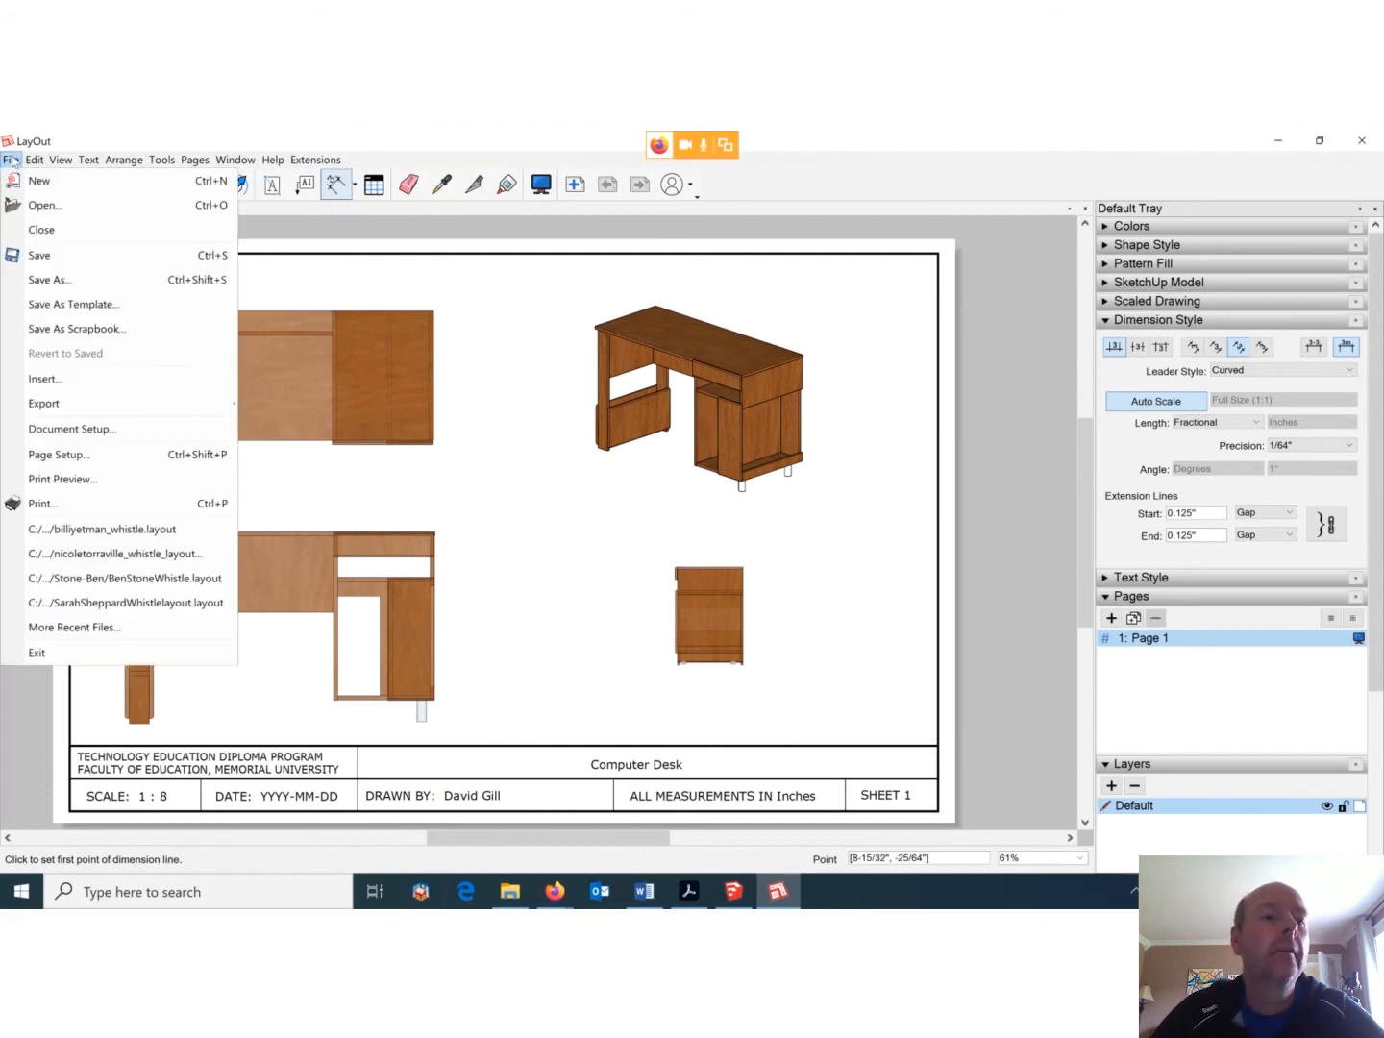
{"action": "left_click", "coordinate": [69, 458]}
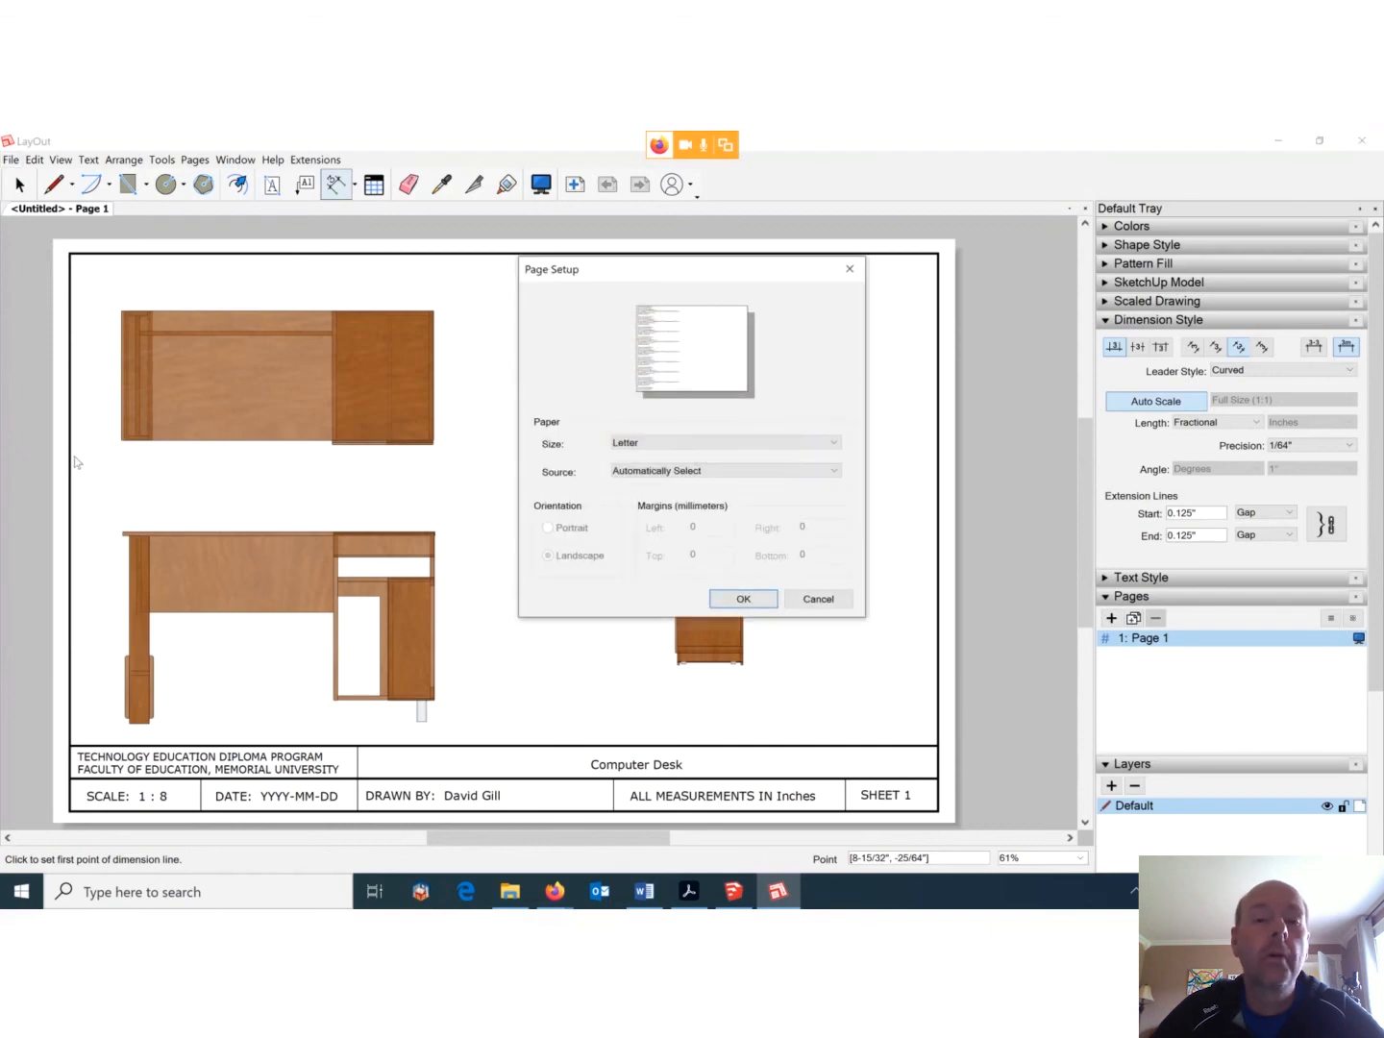
{"action": "left_click", "coordinate": [850, 268]}
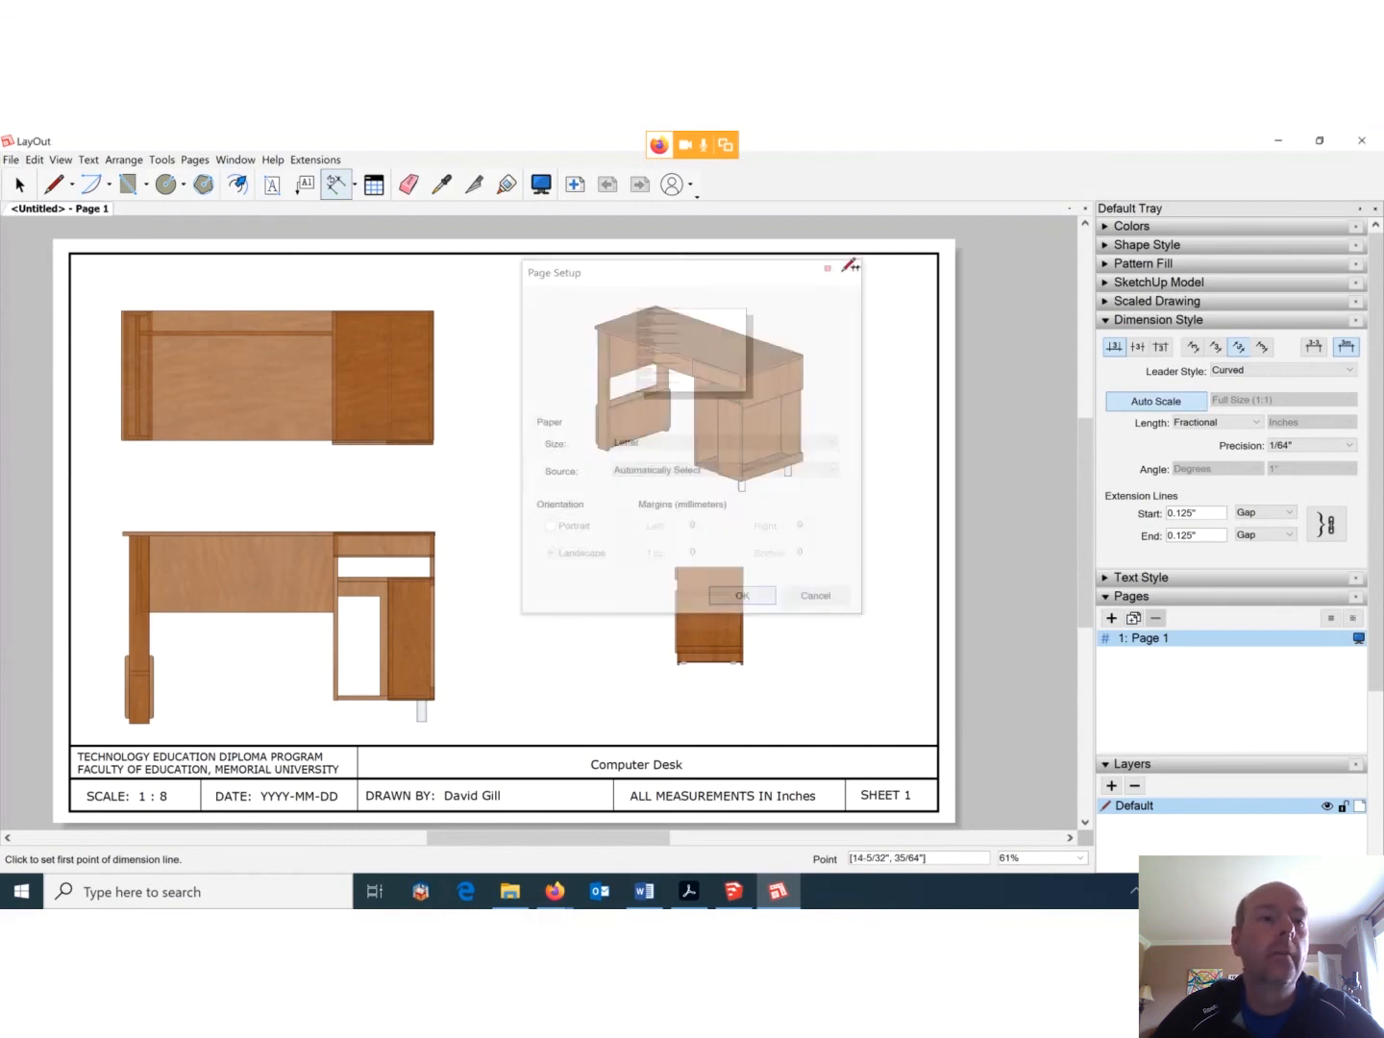
{"action": "left_click", "coordinate": [11, 161]}
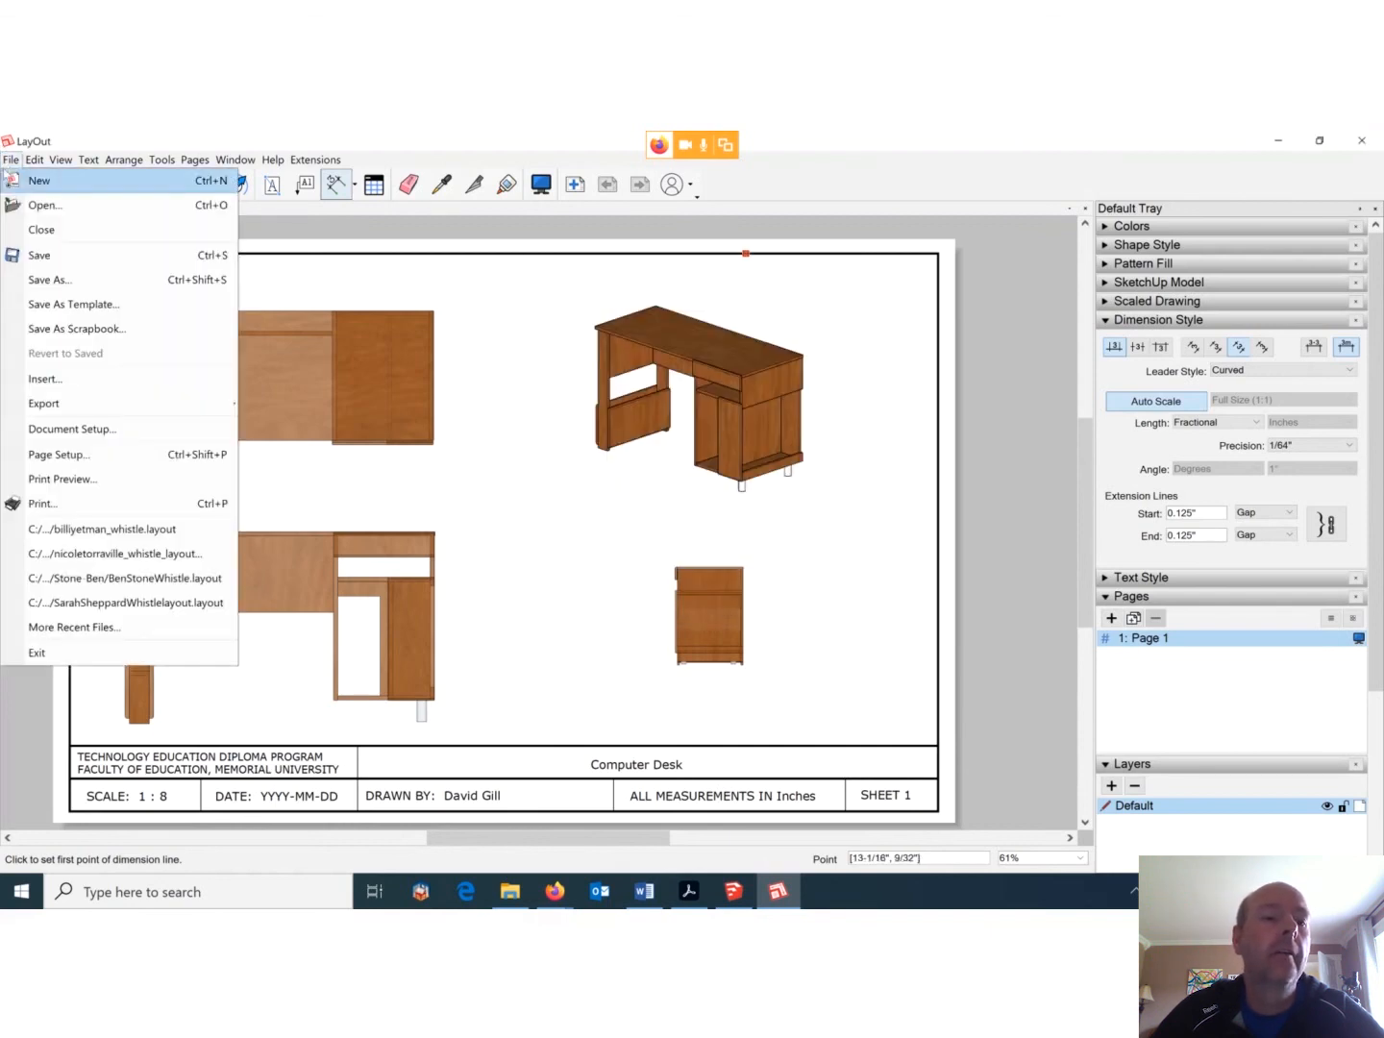
{"action": "left_click", "coordinate": [59, 429]}
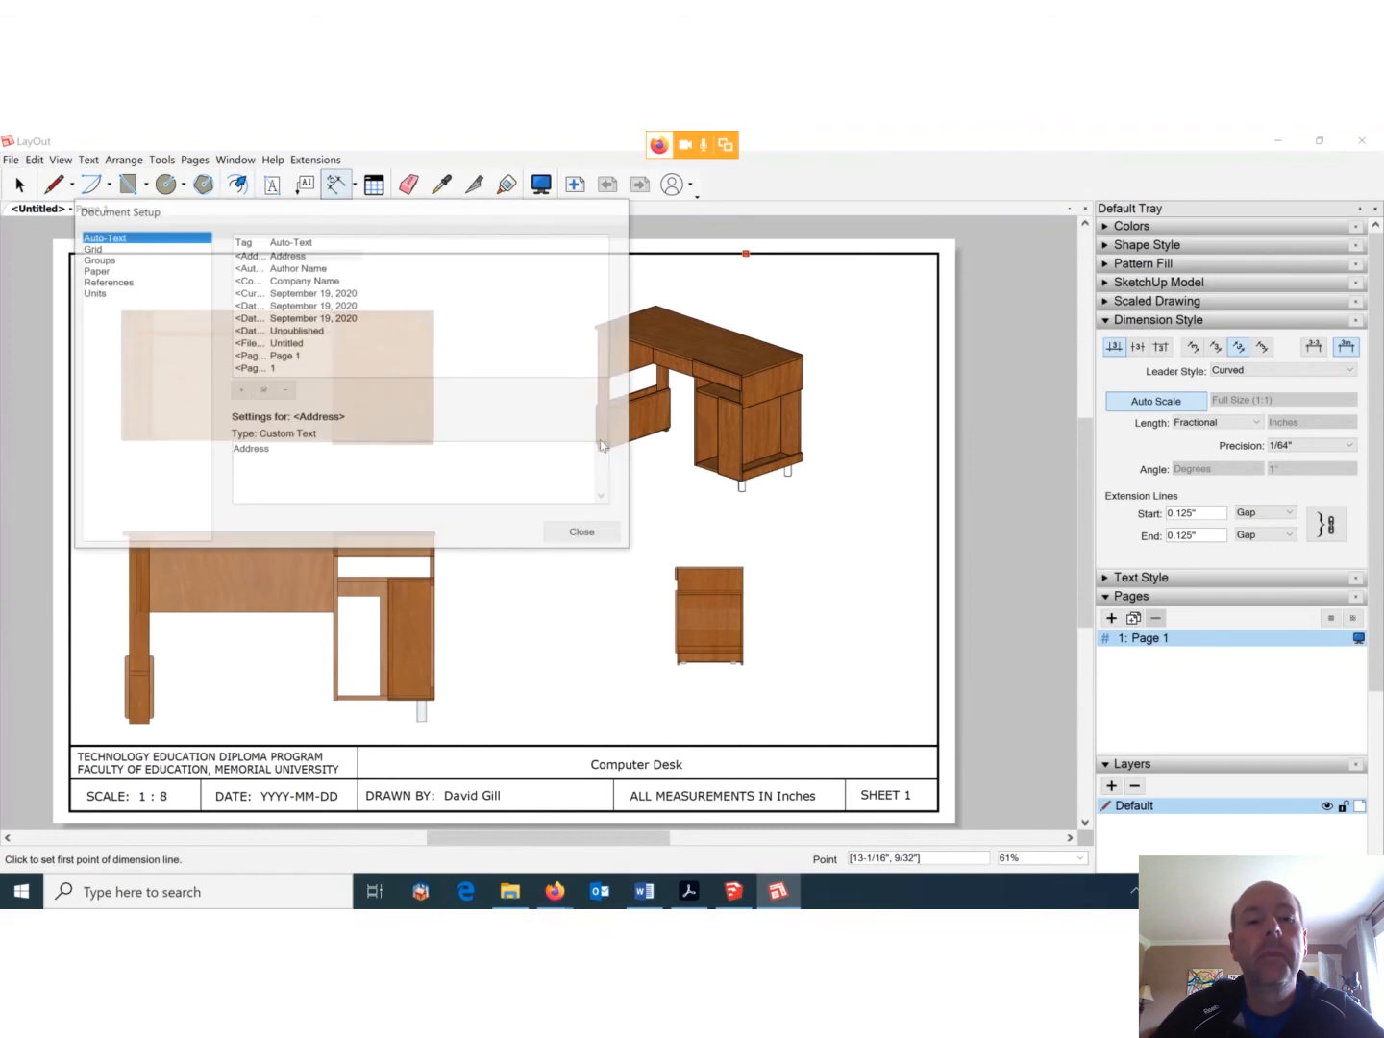
{"action": "left_click", "coordinate": [115, 293]}
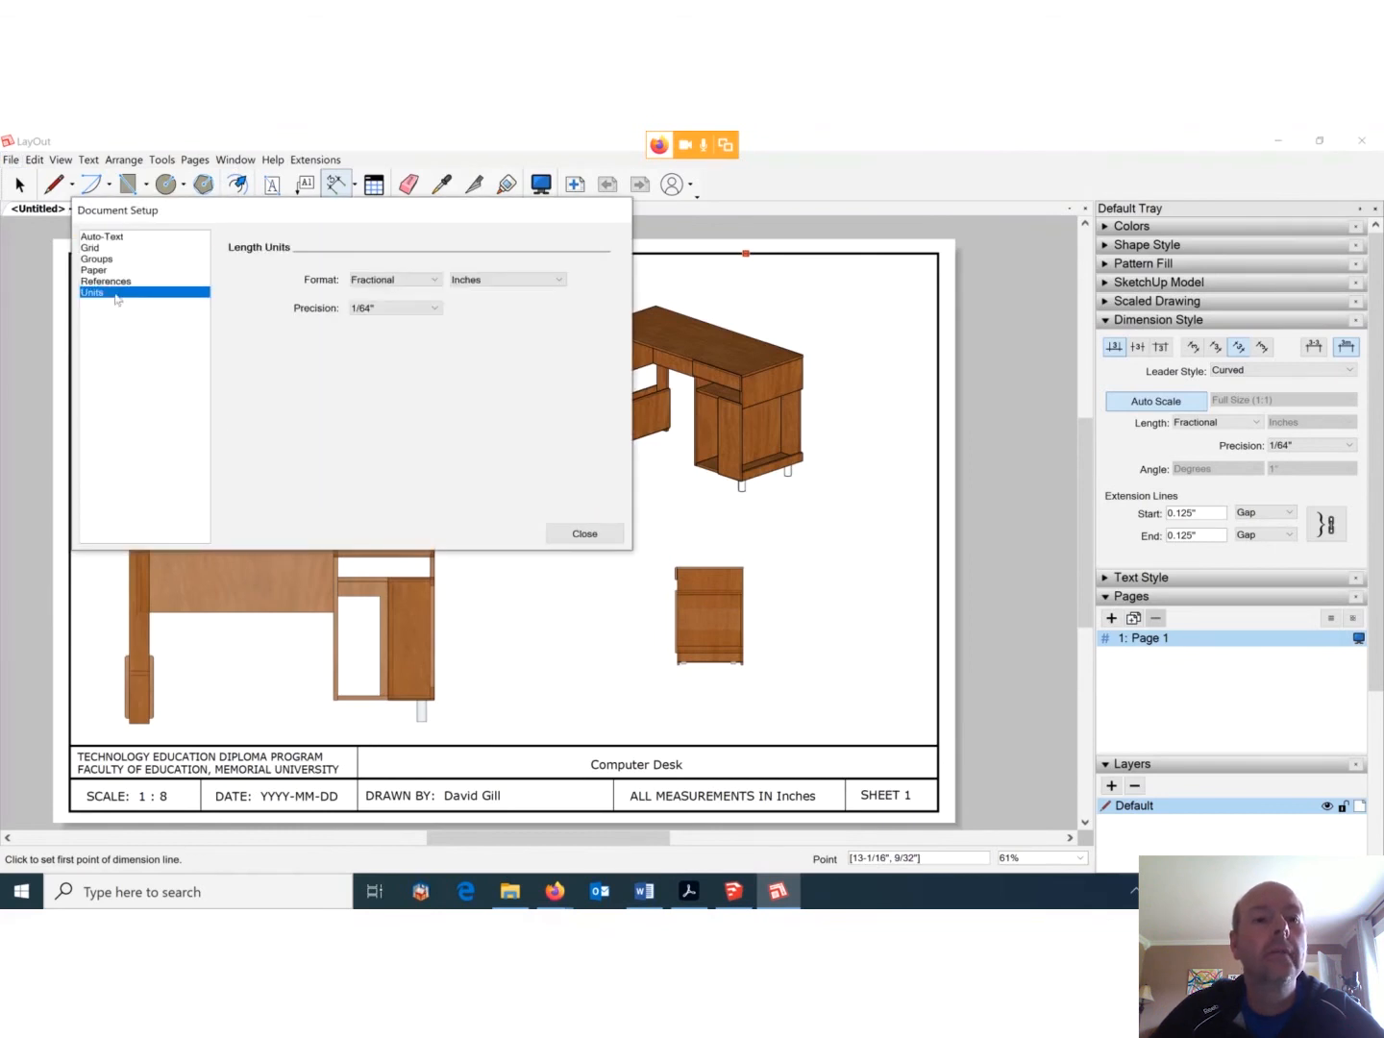
{"action": "left_click", "coordinate": [513, 285]}
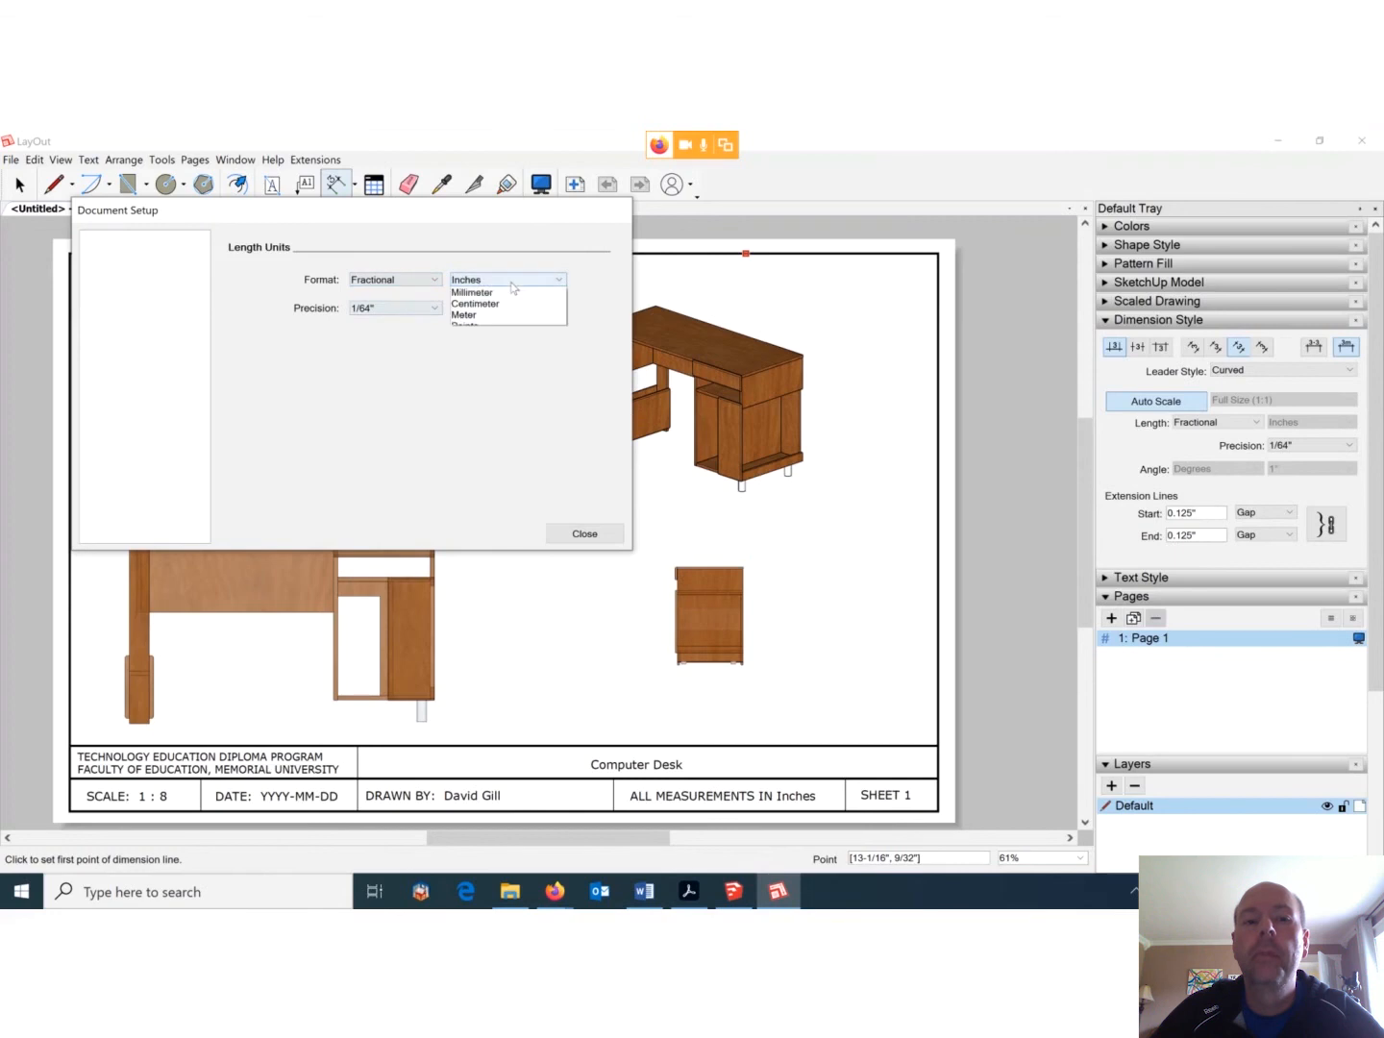
{"action": "left_click", "coordinate": [562, 258]}
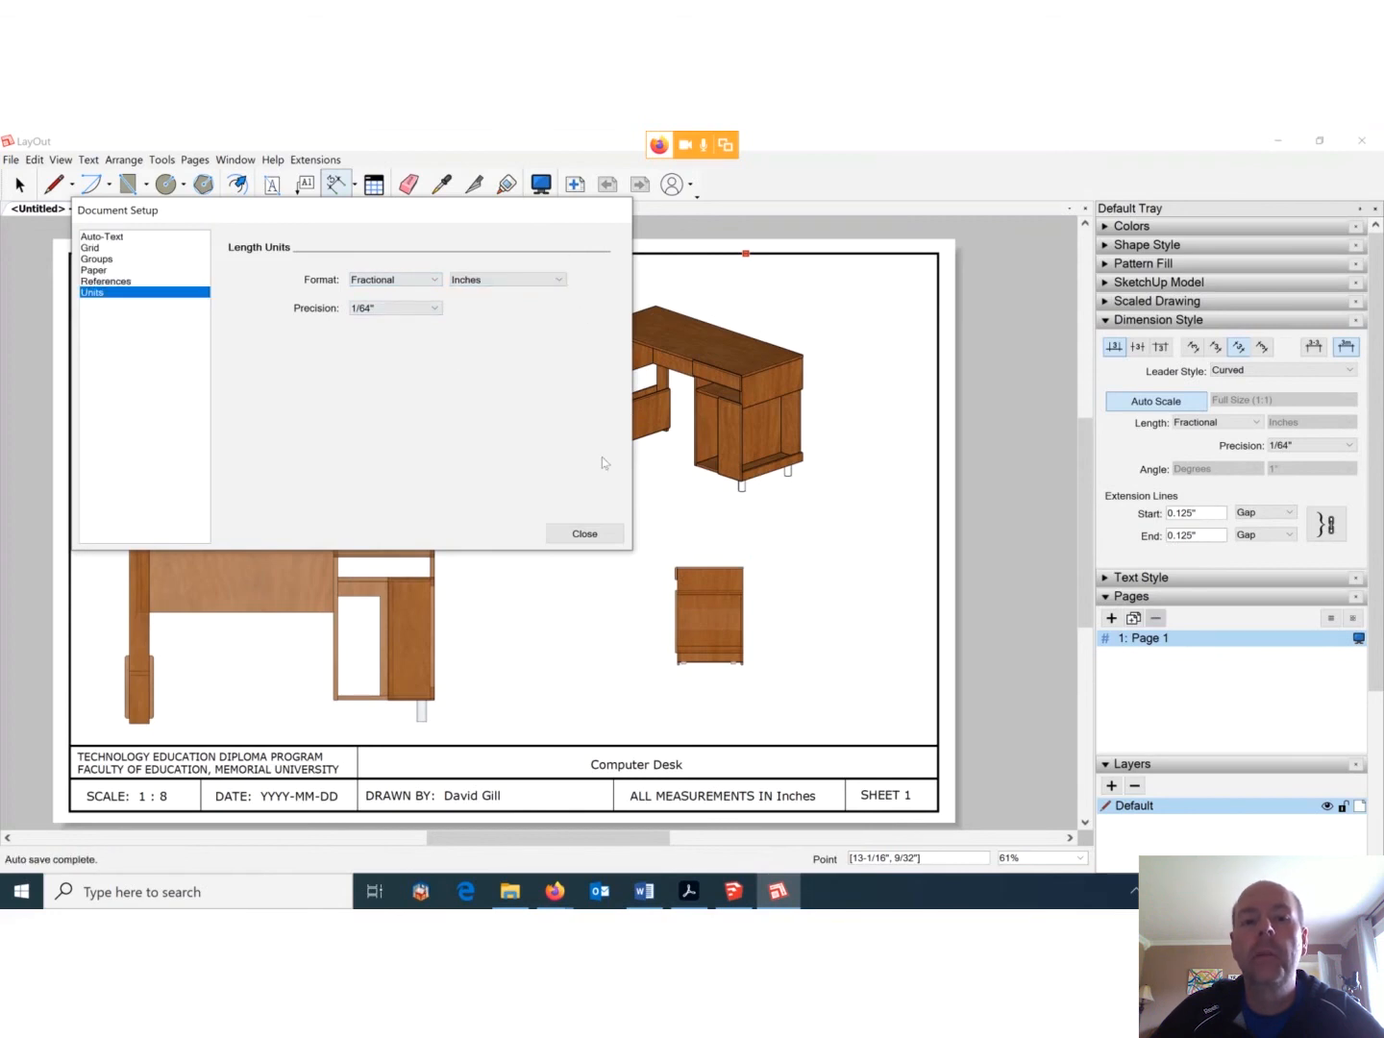
{"action": "left_click", "coordinate": [586, 532]}
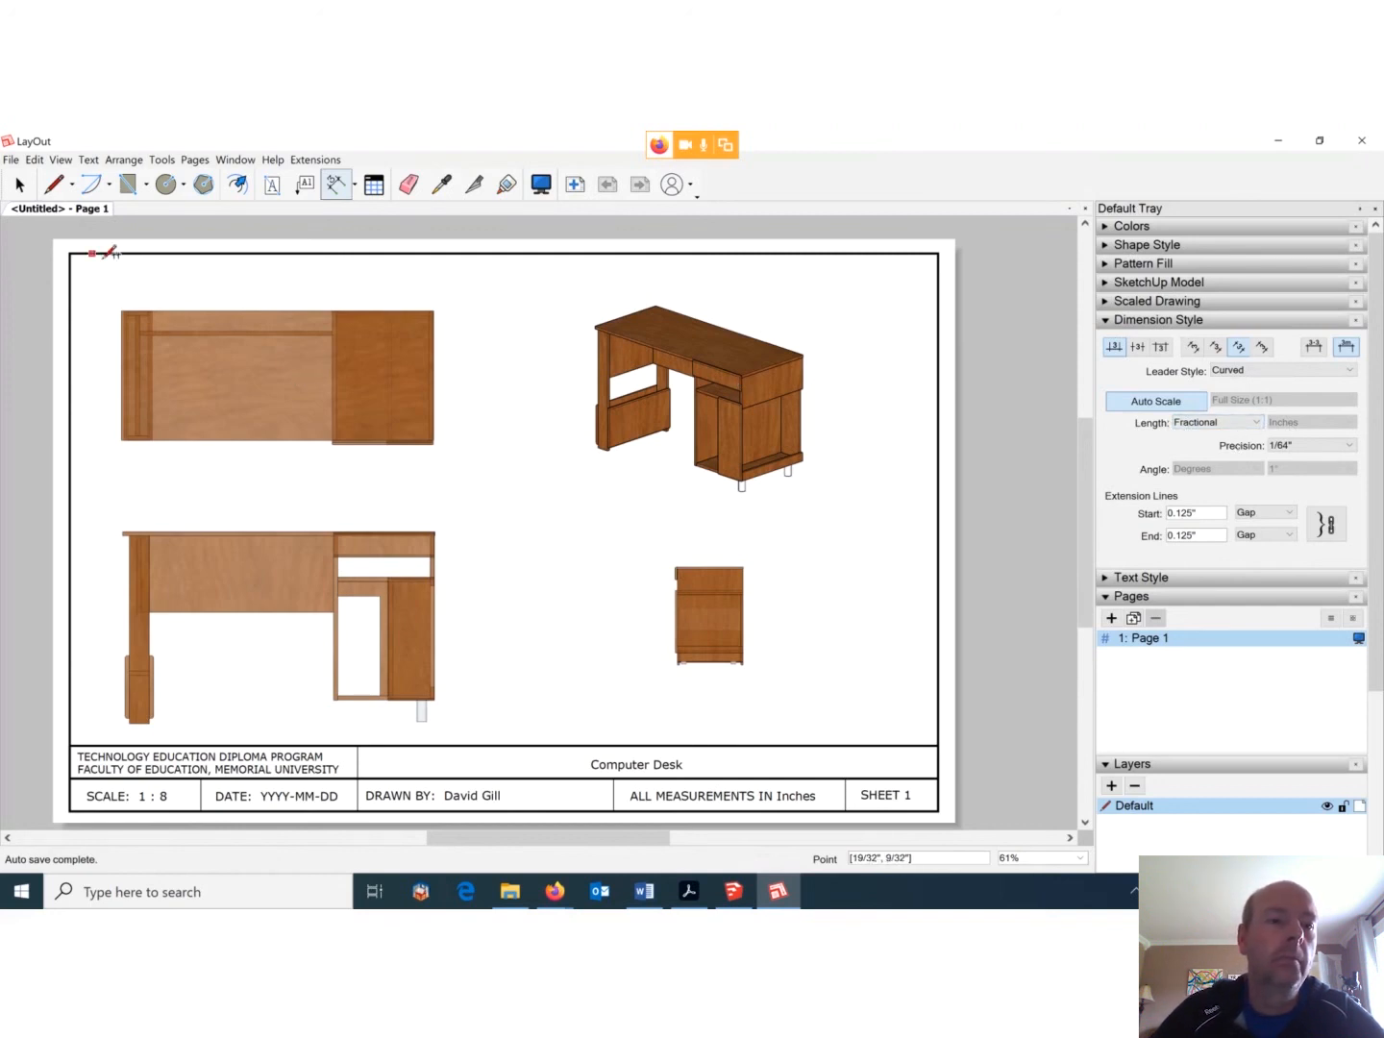
Dimension the top view's overall width, placing the dimension line about 9/16" above the desktop's upper edge.
{"action": "left_click", "coordinate": [121, 310]}
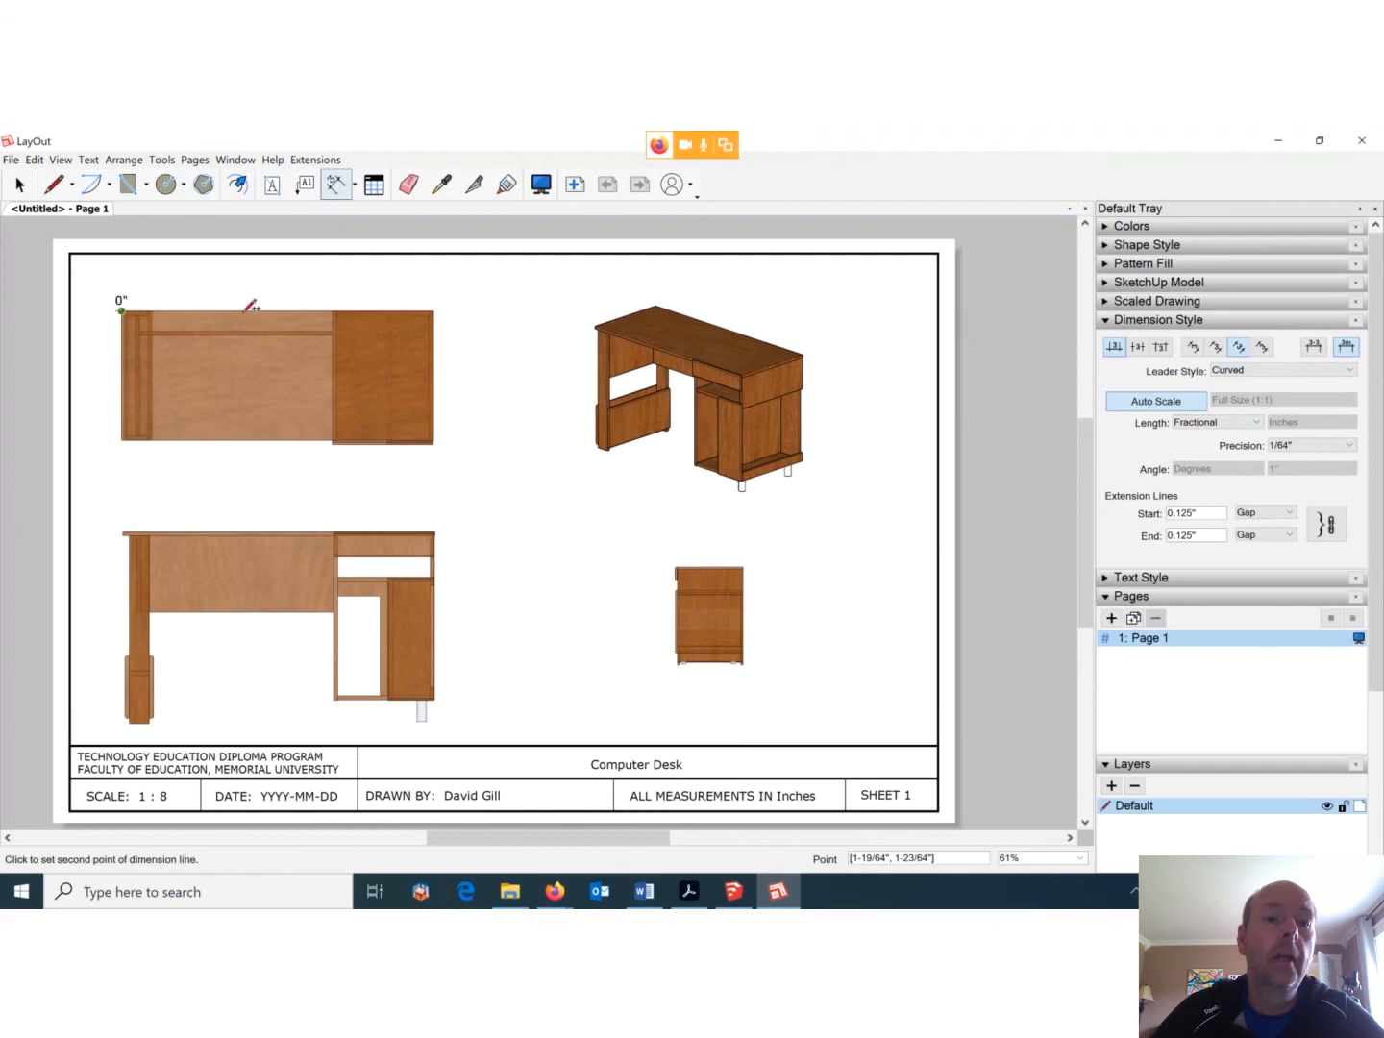
{"action": "left_click", "coordinate": [434, 310]}
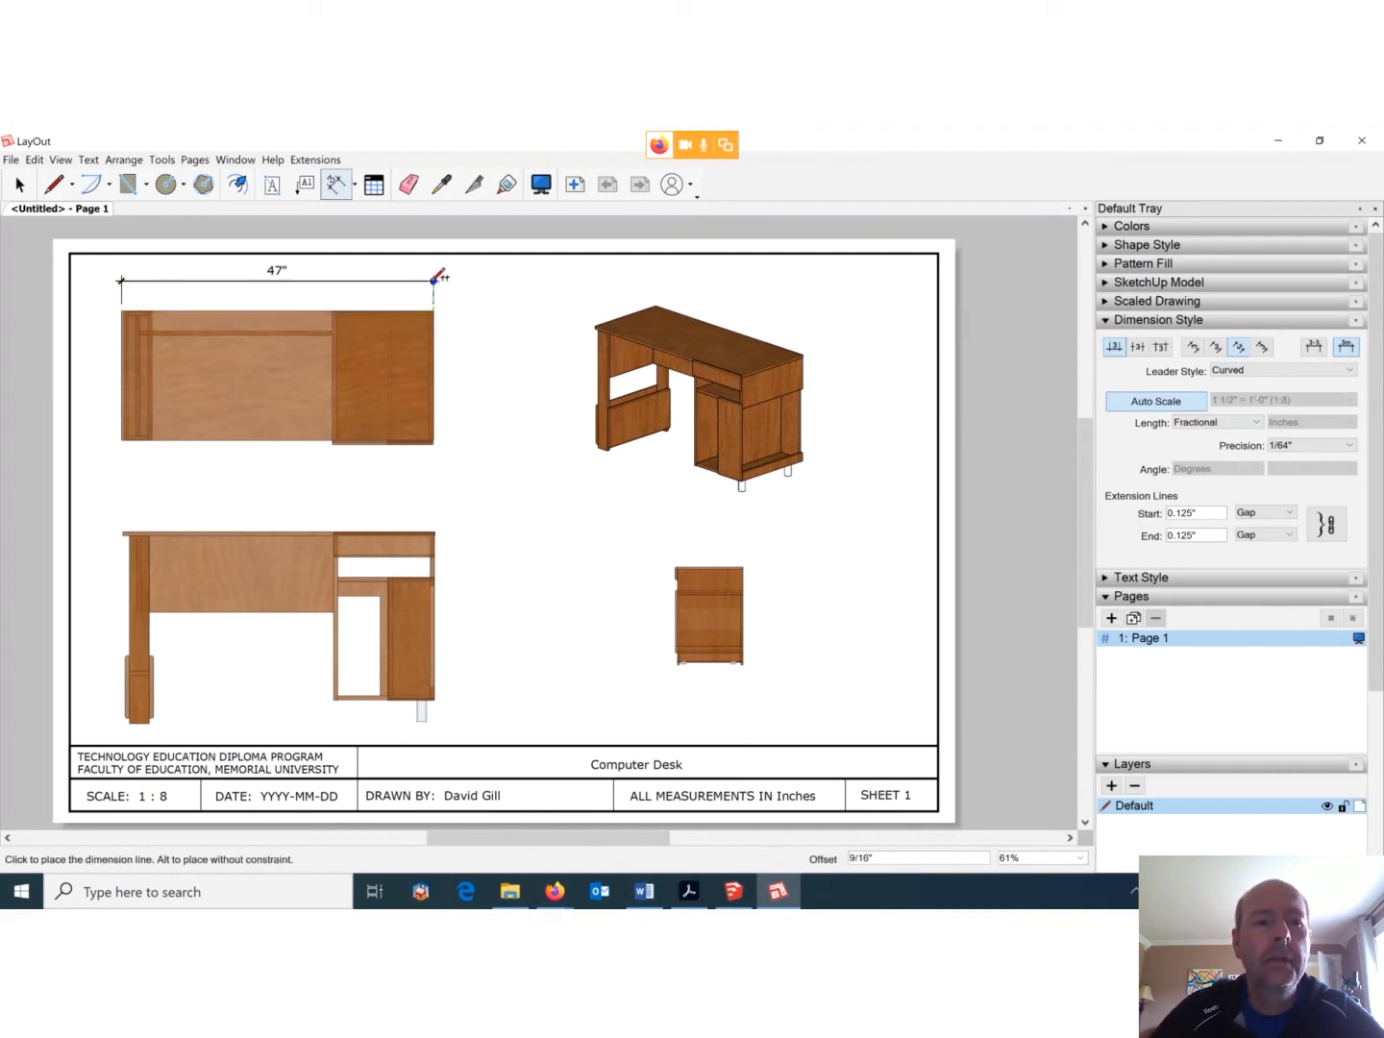
{"action": "left_click", "coordinate": [437, 279]}
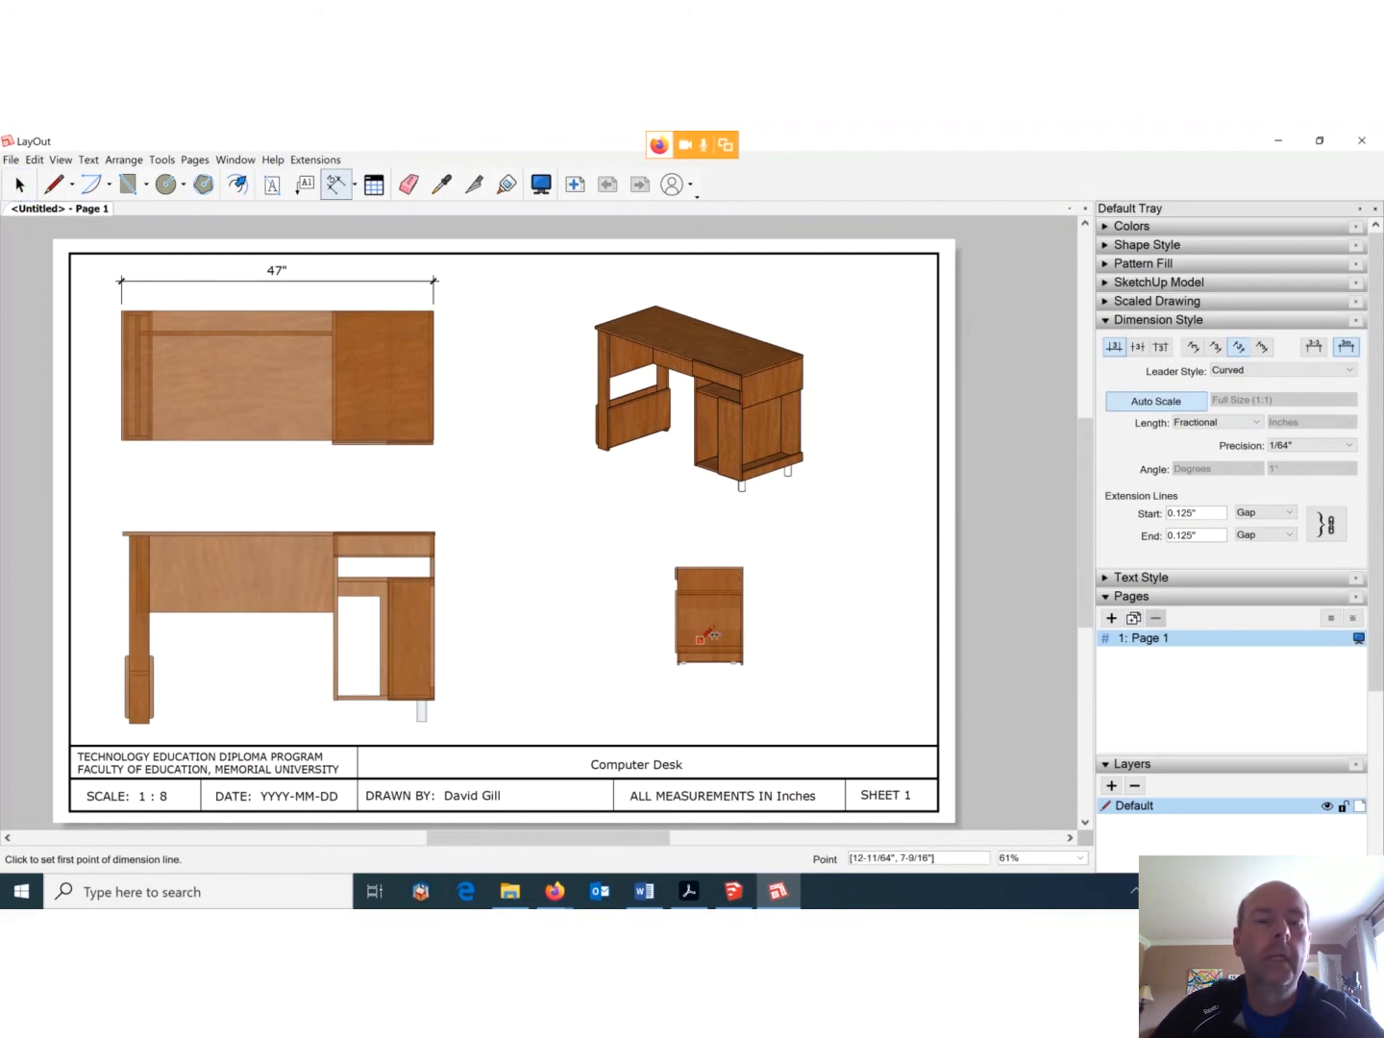
Set the side-view viewport's scale to 1 1/2" = 1'-0" (1:8).
{"action": "left_click", "coordinate": [13, 188]}
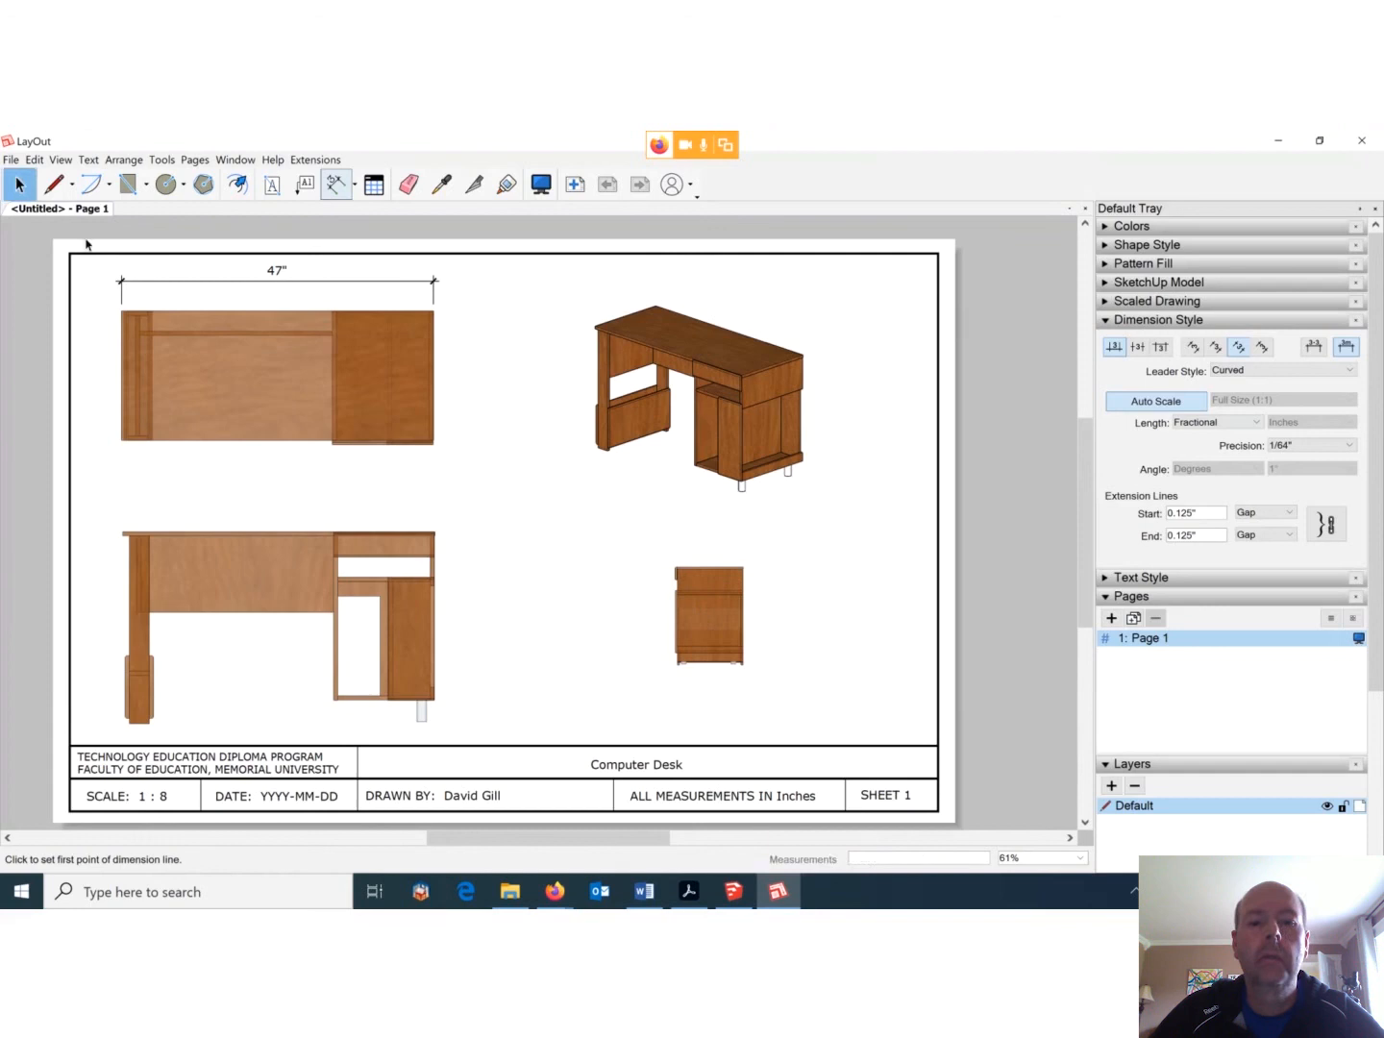
{"action": "left_click", "coordinate": [683, 600]}
{"action": "right_click", "coordinate": [684, 602]}
{"action": "mouse_move", "coordinate": [711, 596]}
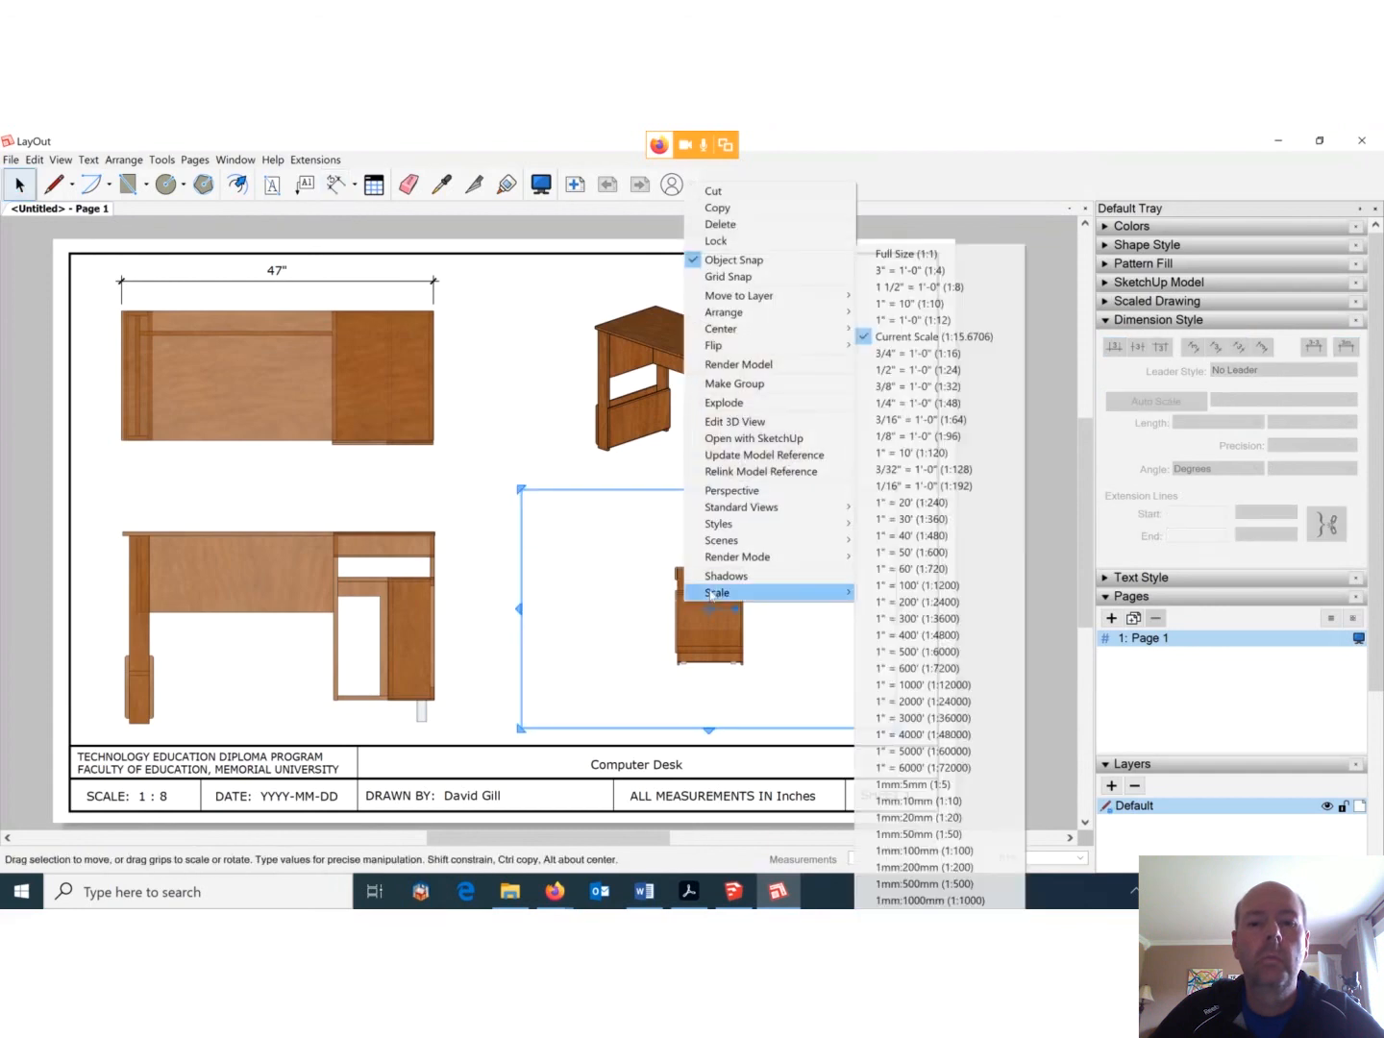
{"action": "left_click", "coordinate": [905, 288]}
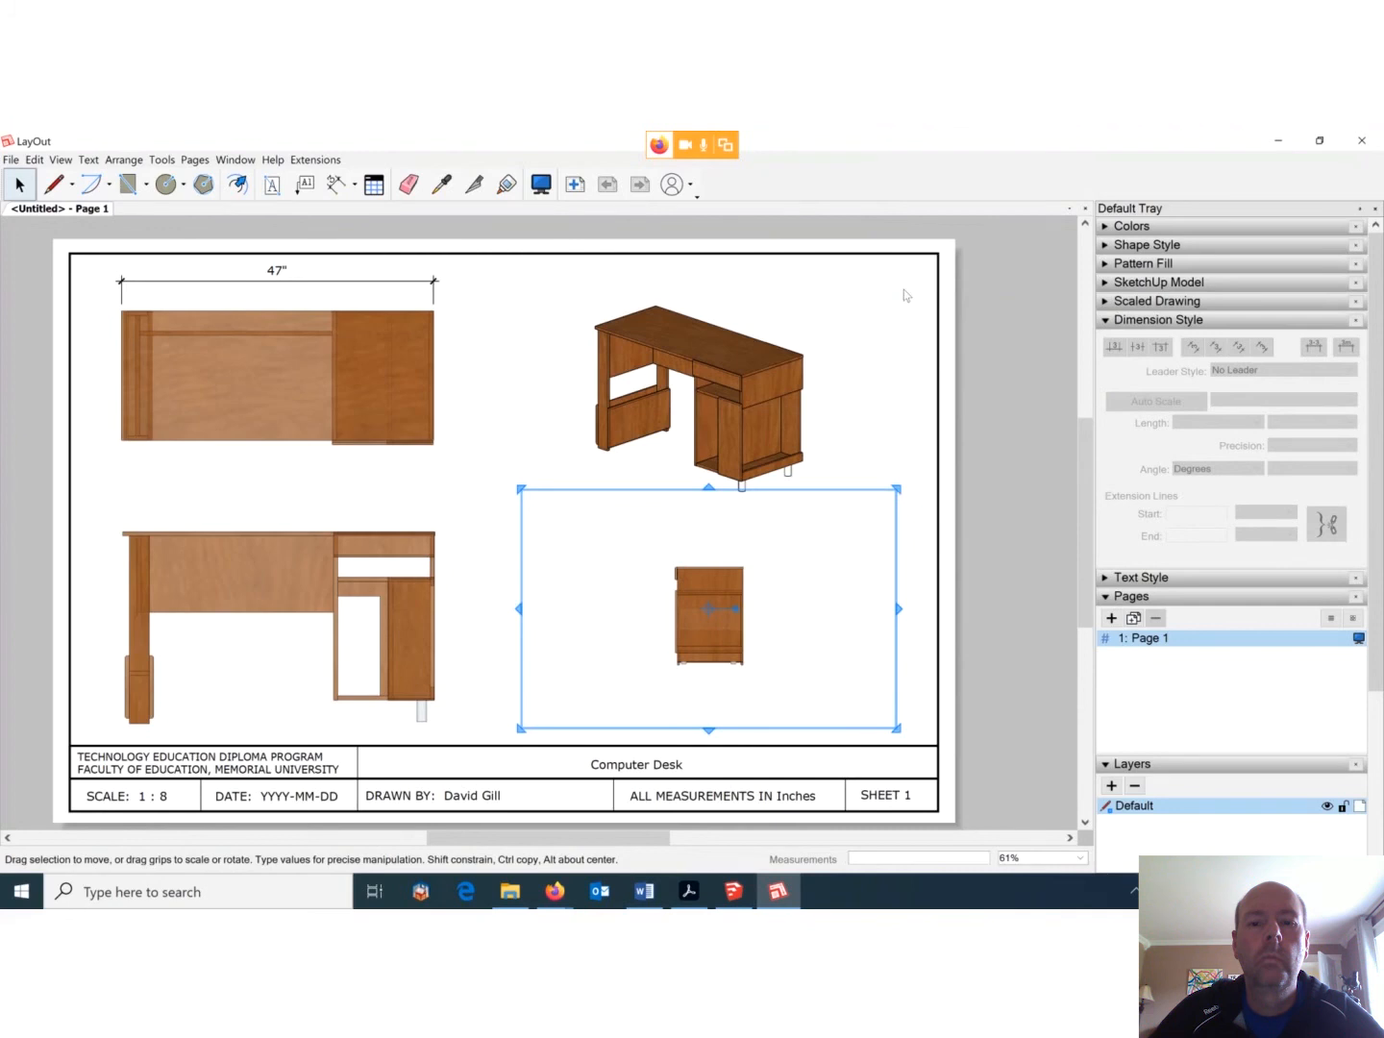
{"action": "left_click", "coordinate": [863, 434]}
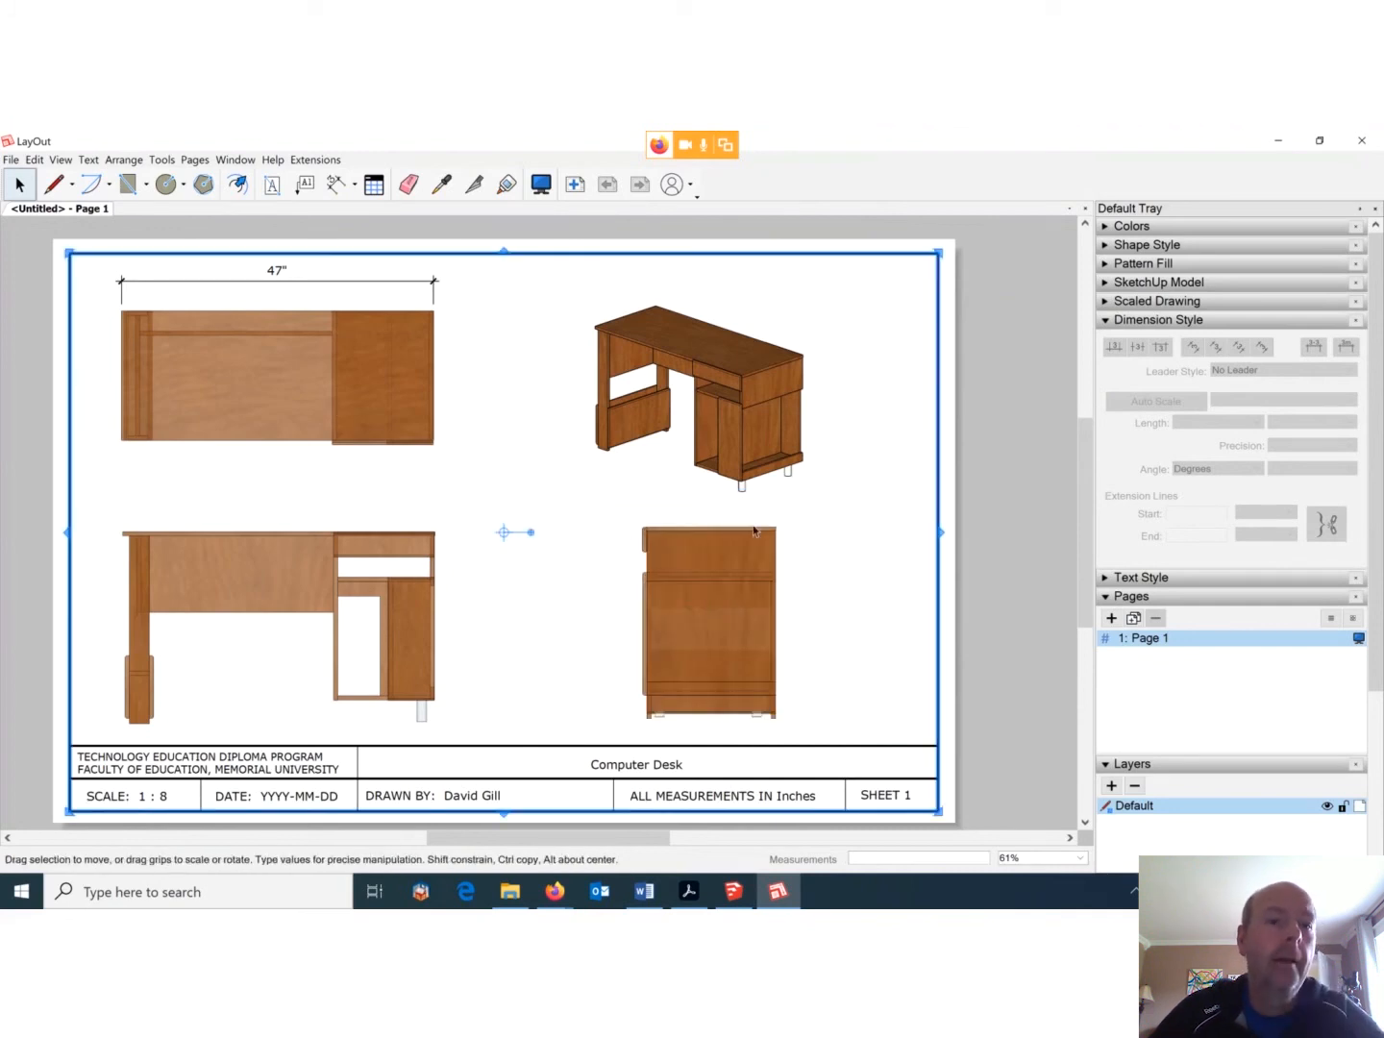
Dimension the side view's overall height, placing the dimension line about 1" outside its right edge.
{"action": "left_click", "coordinate": [335, 184]}
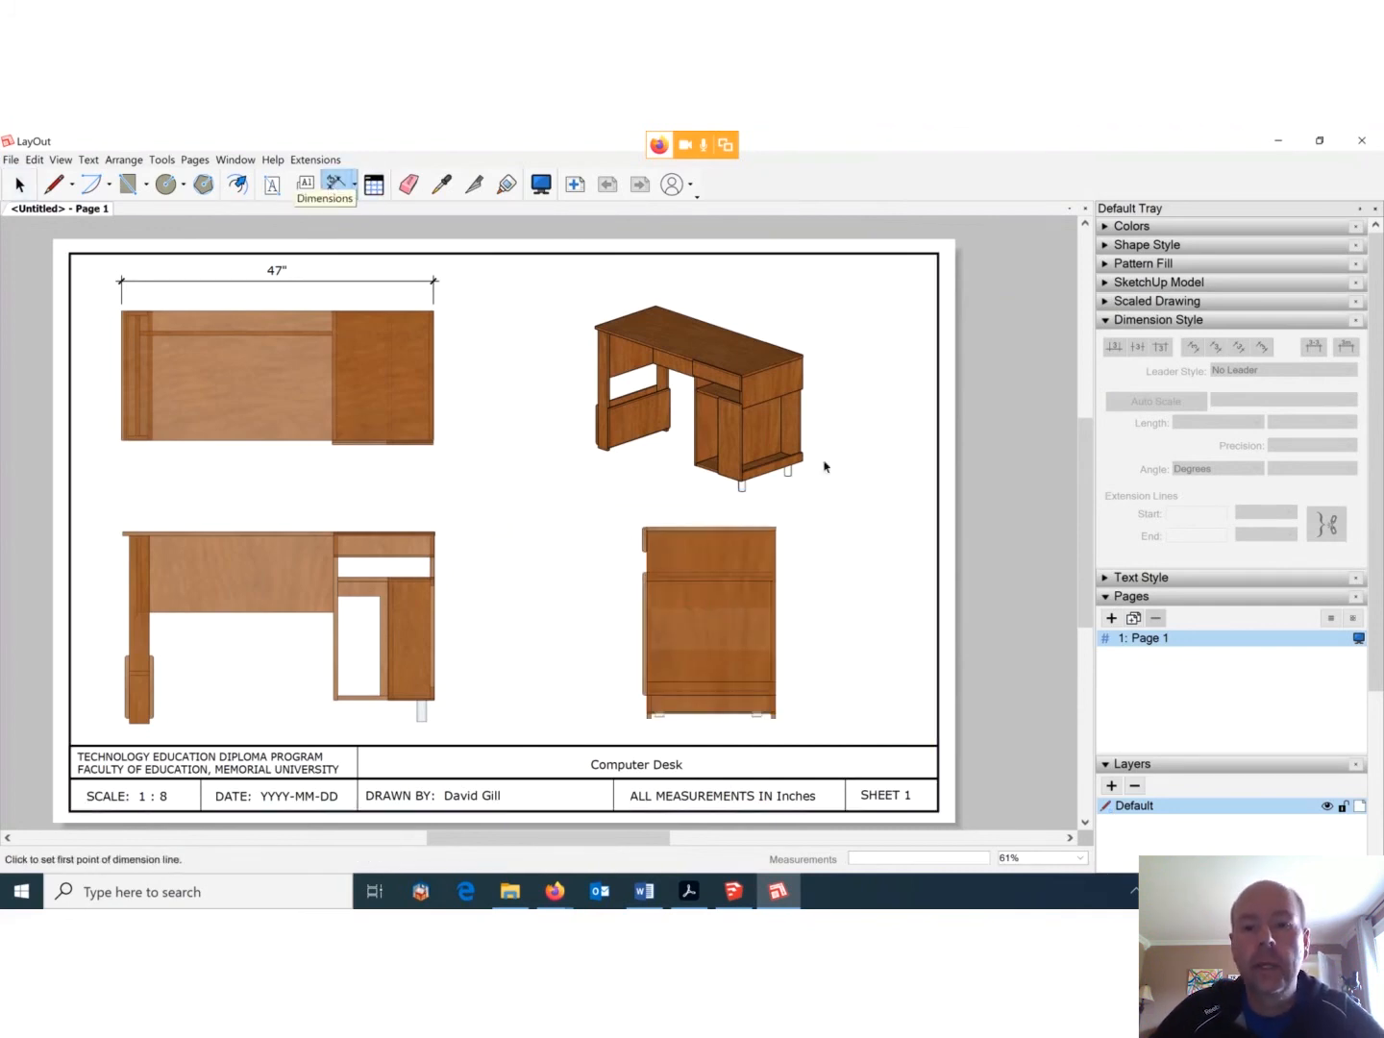
{"action": "left_click", "coordinate": [776, 526]}
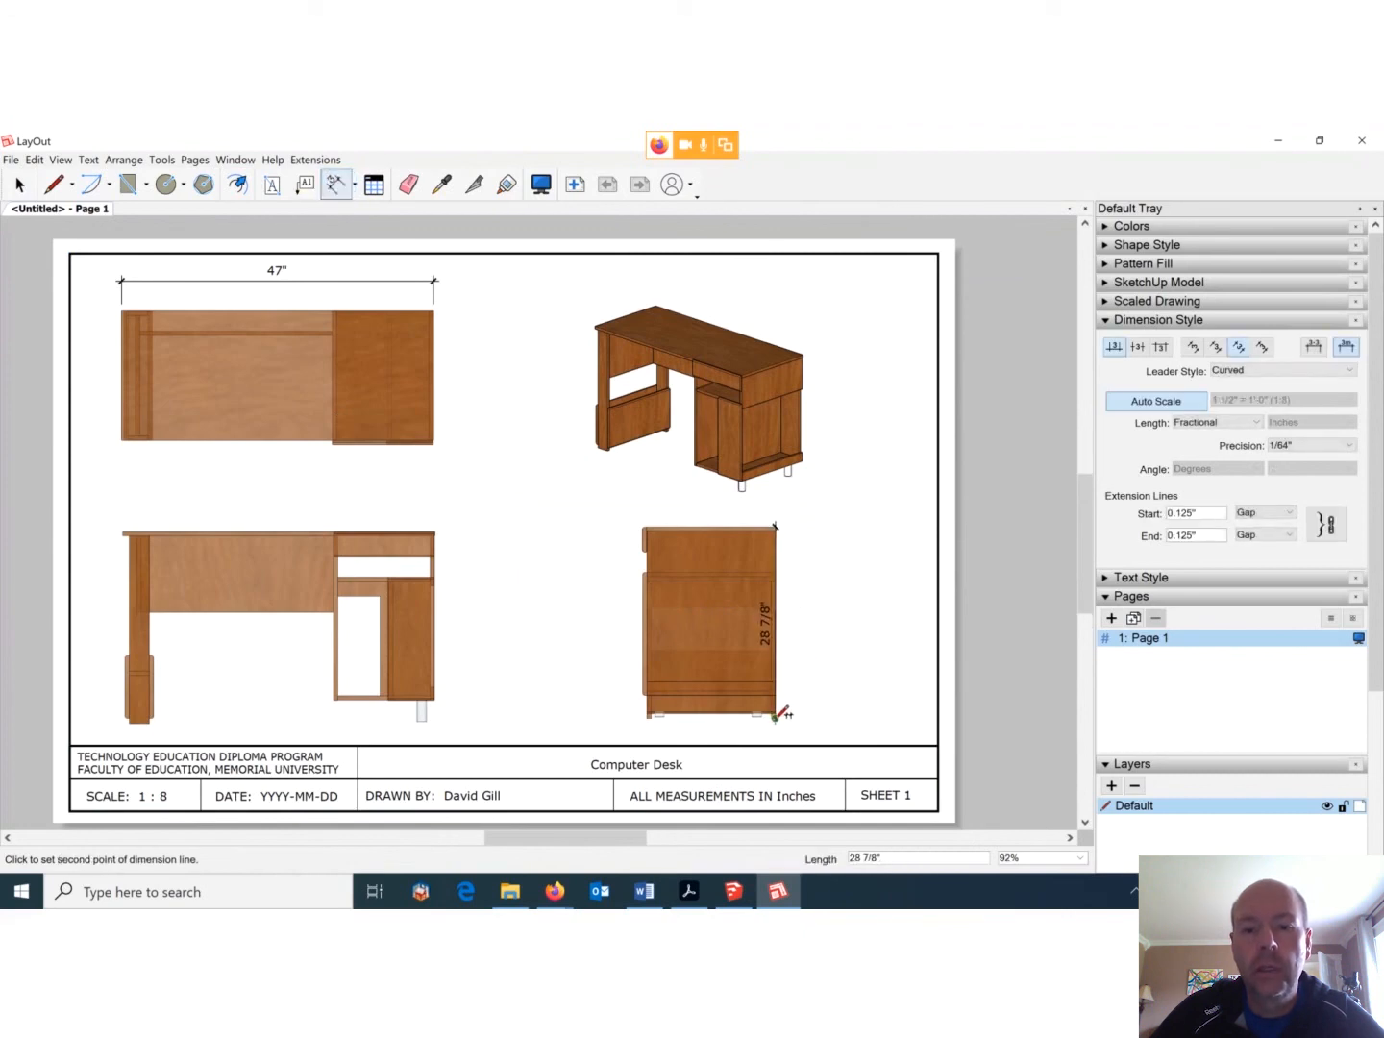
{"action": "scroll", "coordinate": [776, 714], "scroll_direction": "up", "scroll_amount": 2}
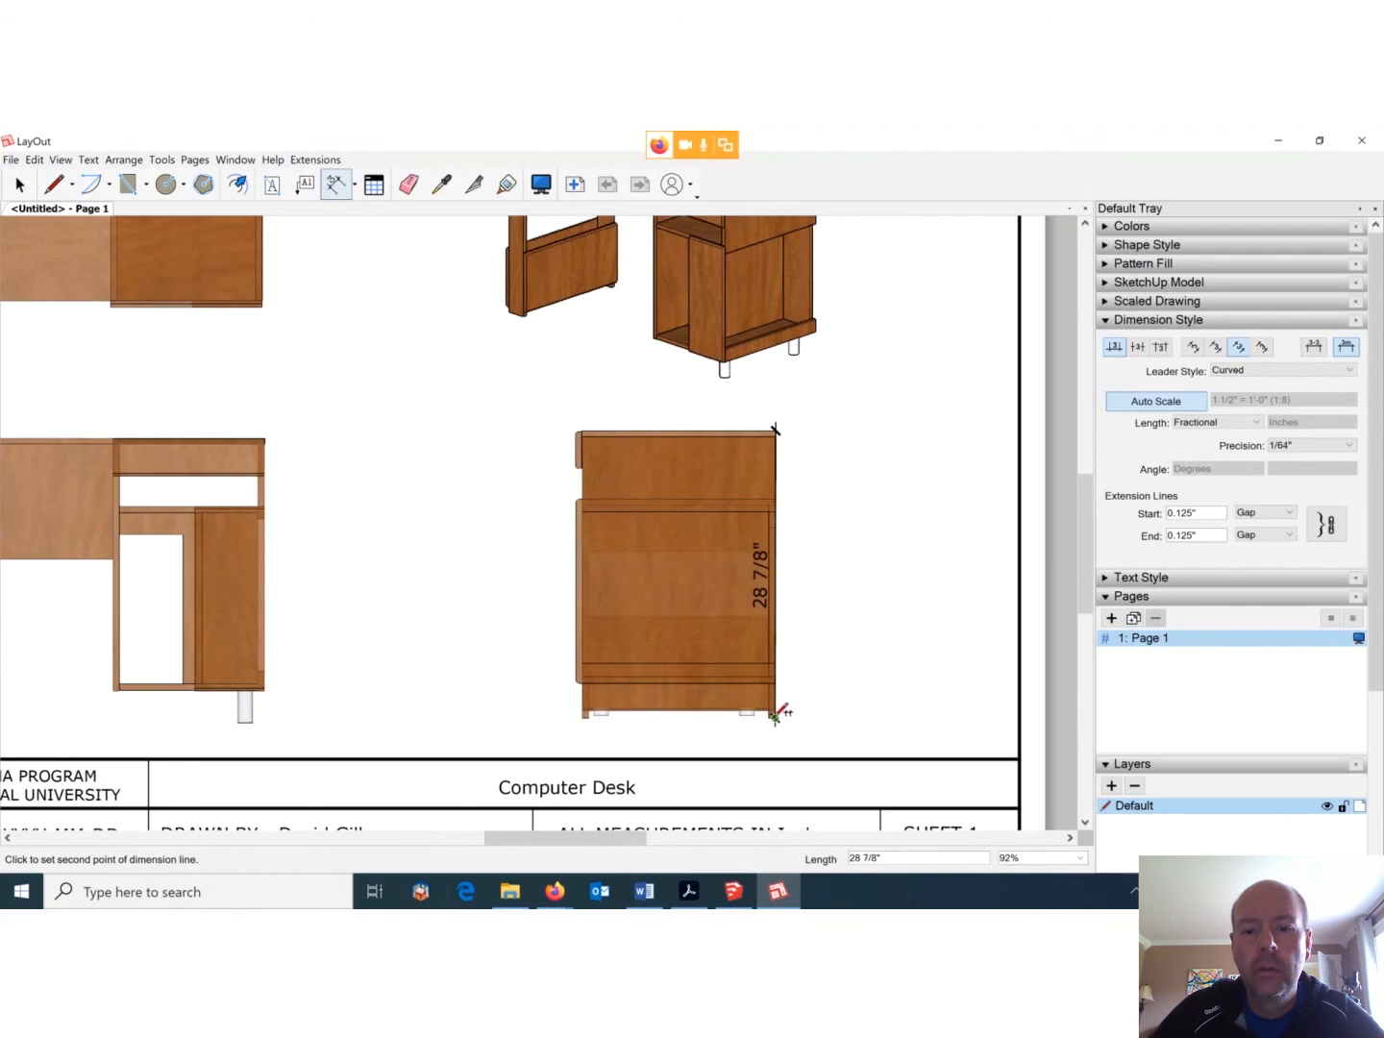
{"action": "left_click", "coordinate": [776, 715]}
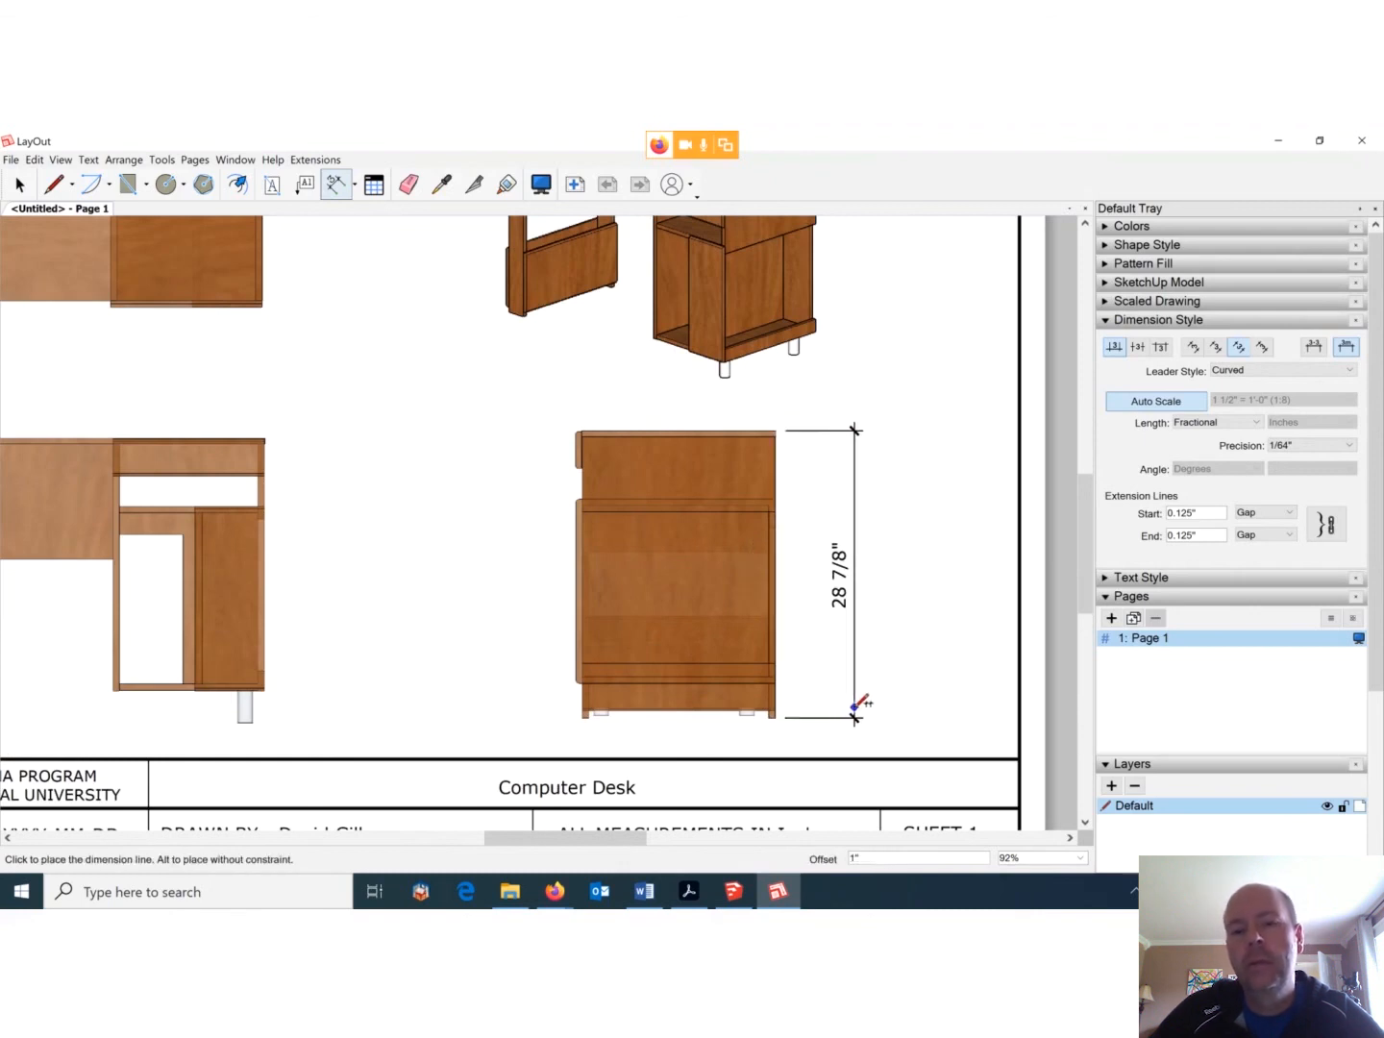
{"action": "left_click", "coordinate": [858, 708]}
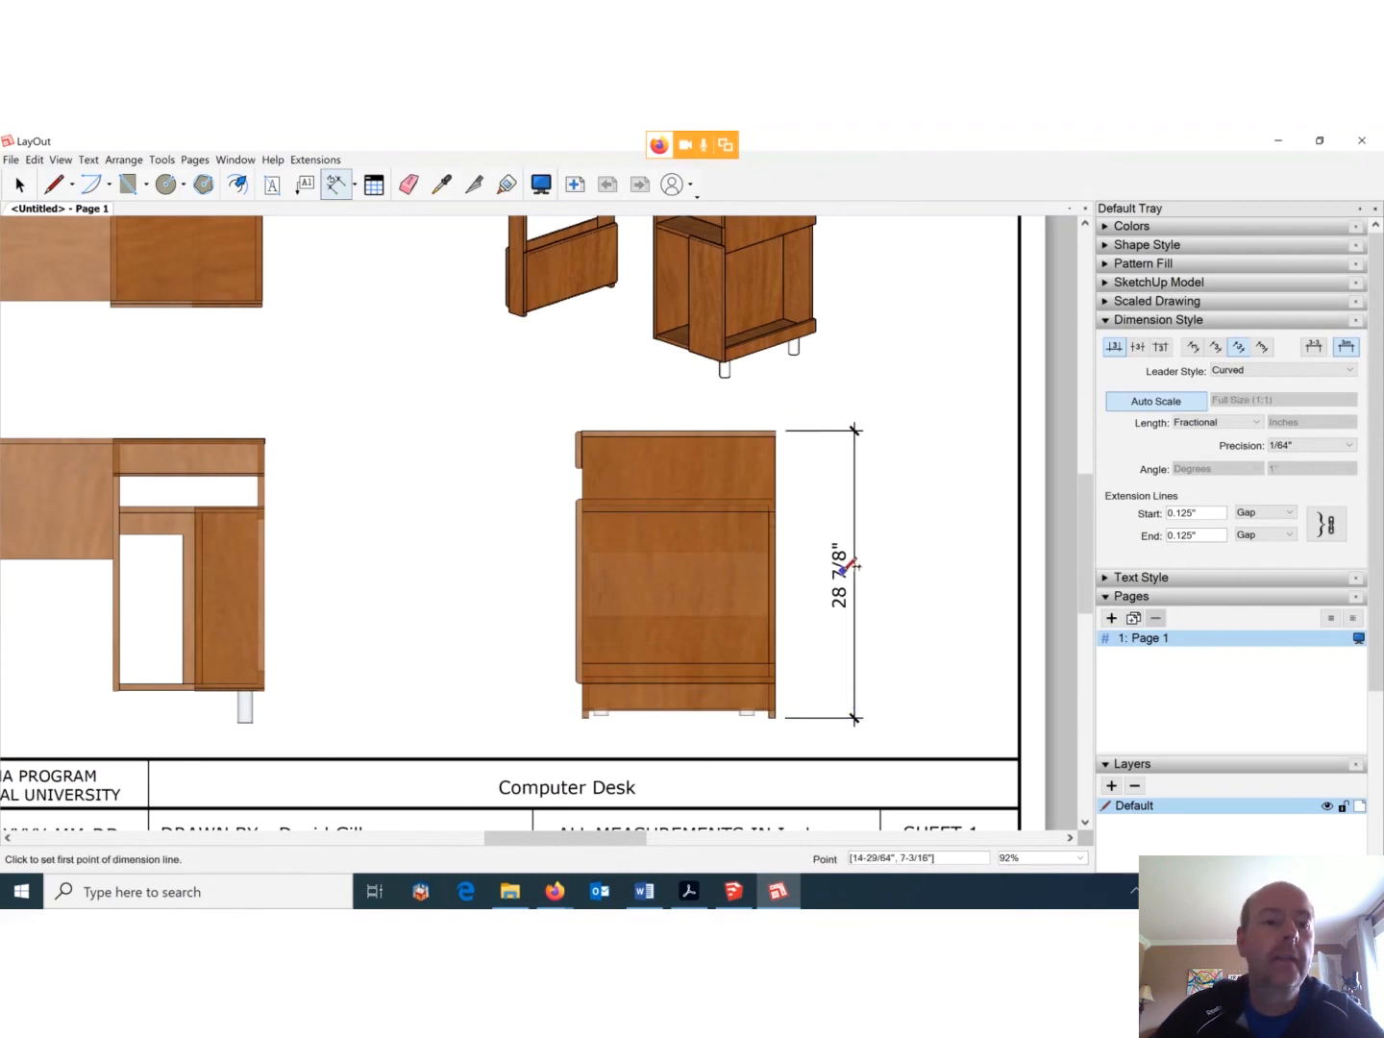
Dimension the front view's right edge from the desktop's top corner down to the cabinet opening's upper level, offset about 1".
{"action": "left_click", "coordinate": [266, 437]}
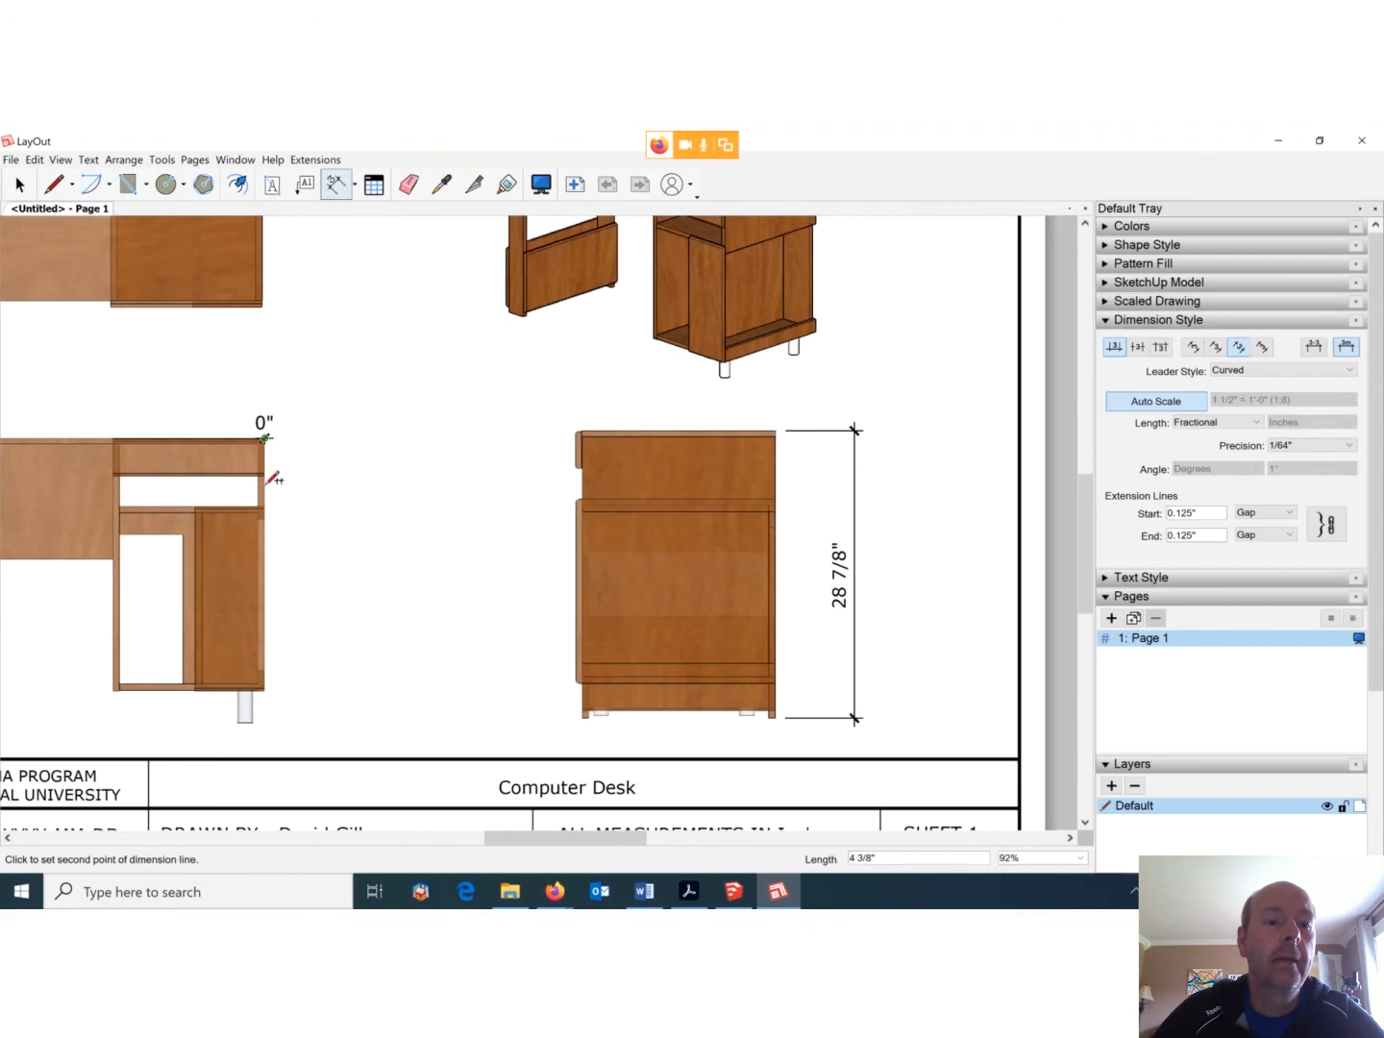
{"action": "left_click", "coordinate": [263, 534]}
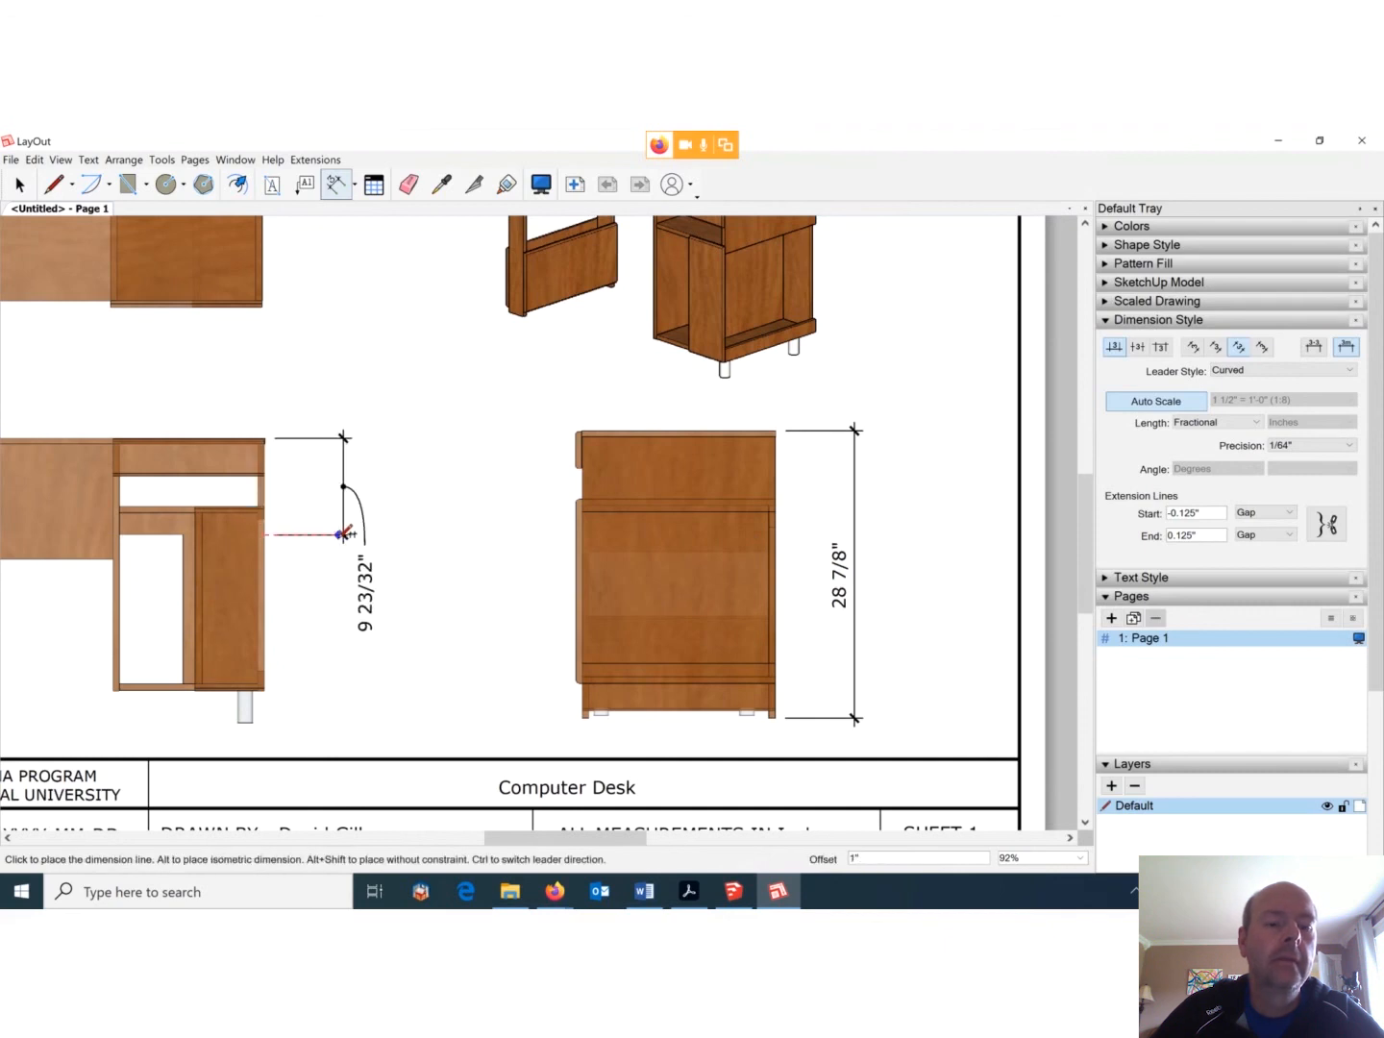
{"action": "left_click", "coordinate": [343, 535]}
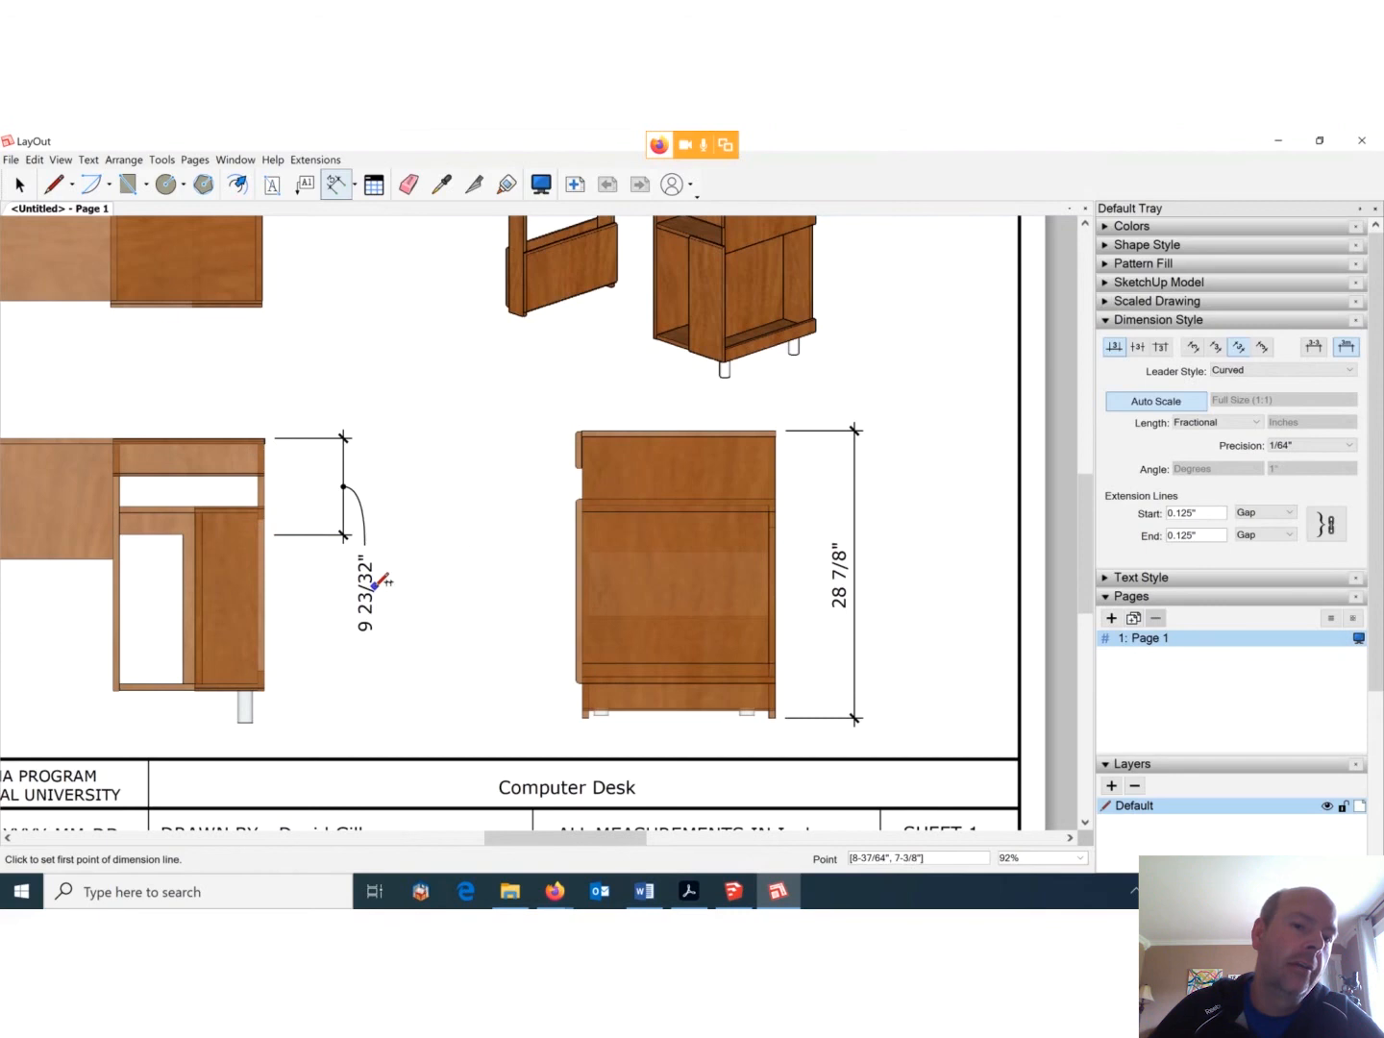
Override the text of the front view's curved-leader dimension so that it reads <9.75>.
{"action": "left_click", "coordinate": [20, 185]}
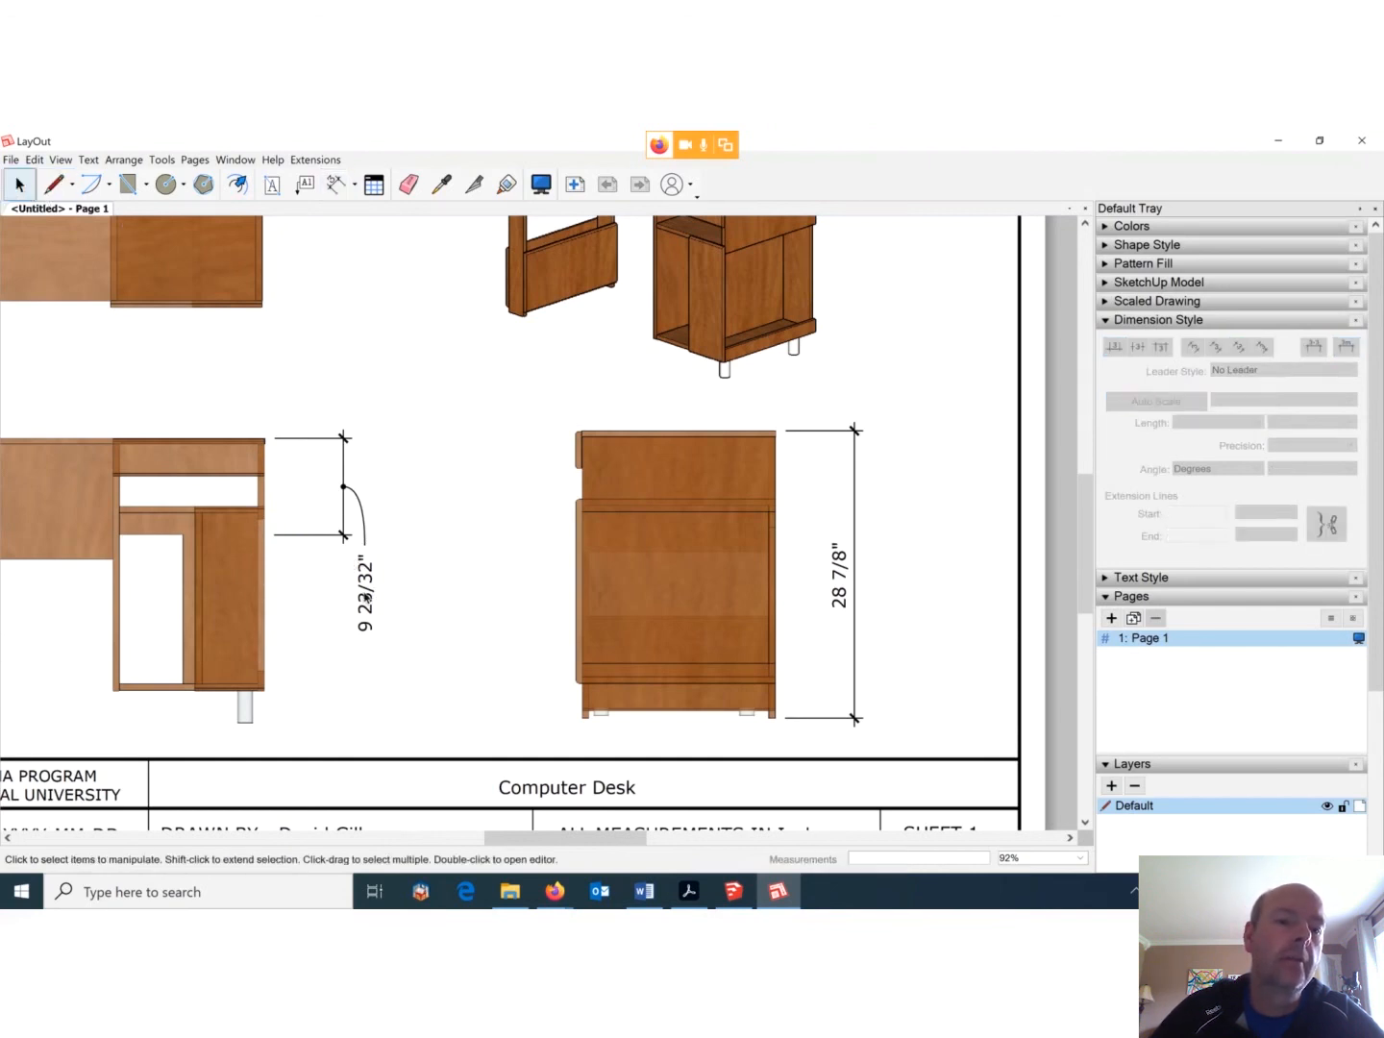
{"action": "left_click", "coordinate": [367, 597]}
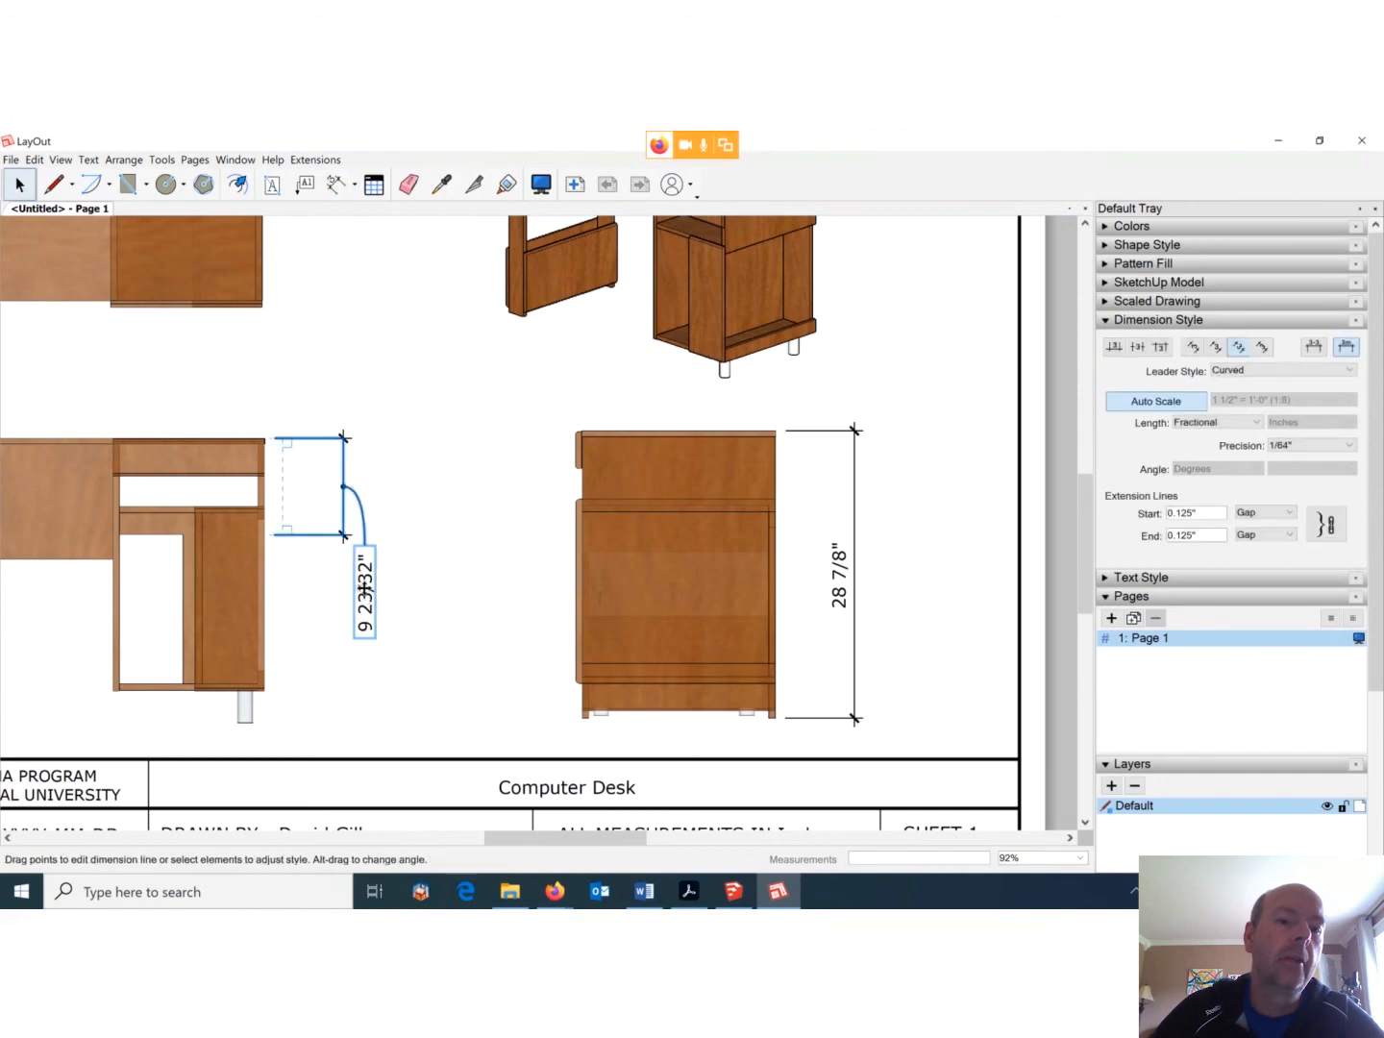
{"action": "double_click", "coordinate": [365, 566]}
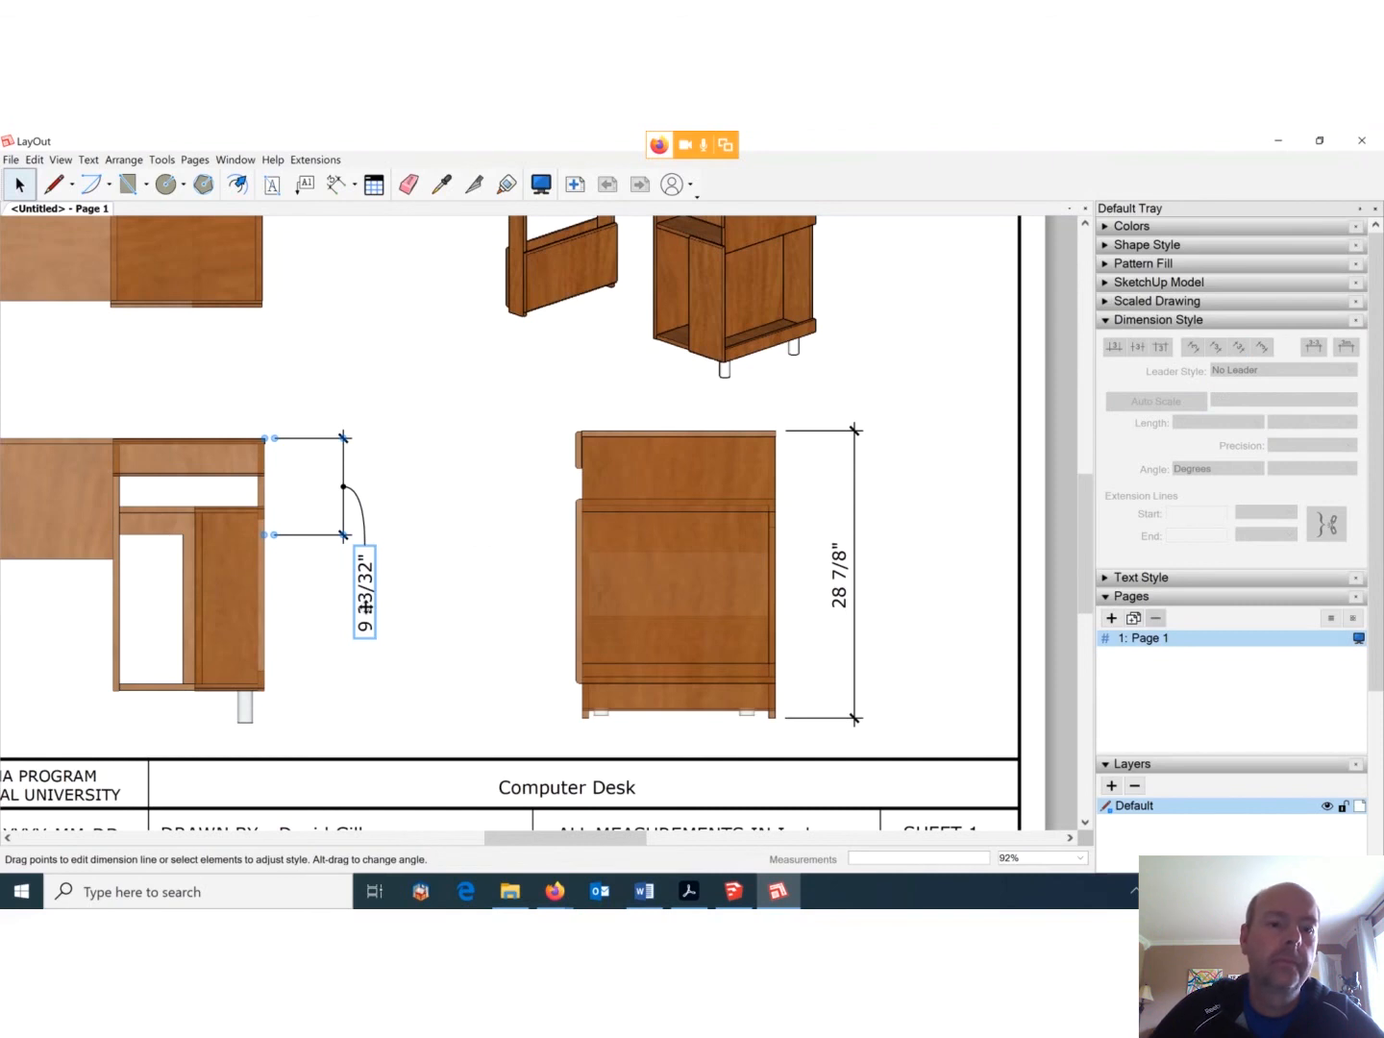
{"action": "double_click", "coordinate": [366, 605]}
{"action": "left_click", "coordinate": [370, 593]}
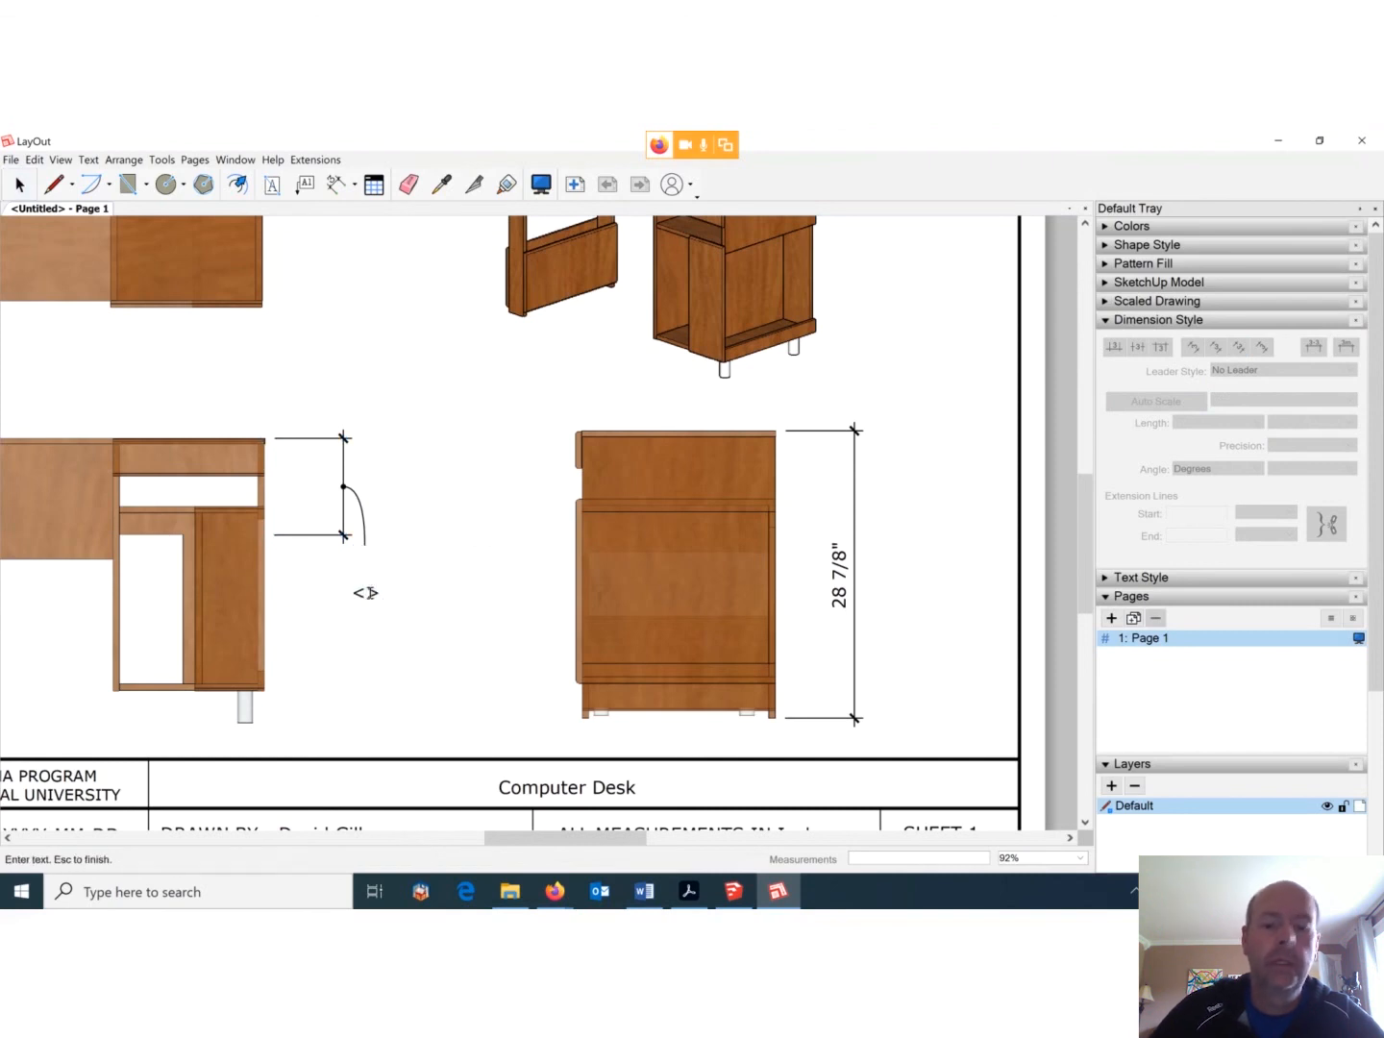
{"action": "type", "text": "9"}
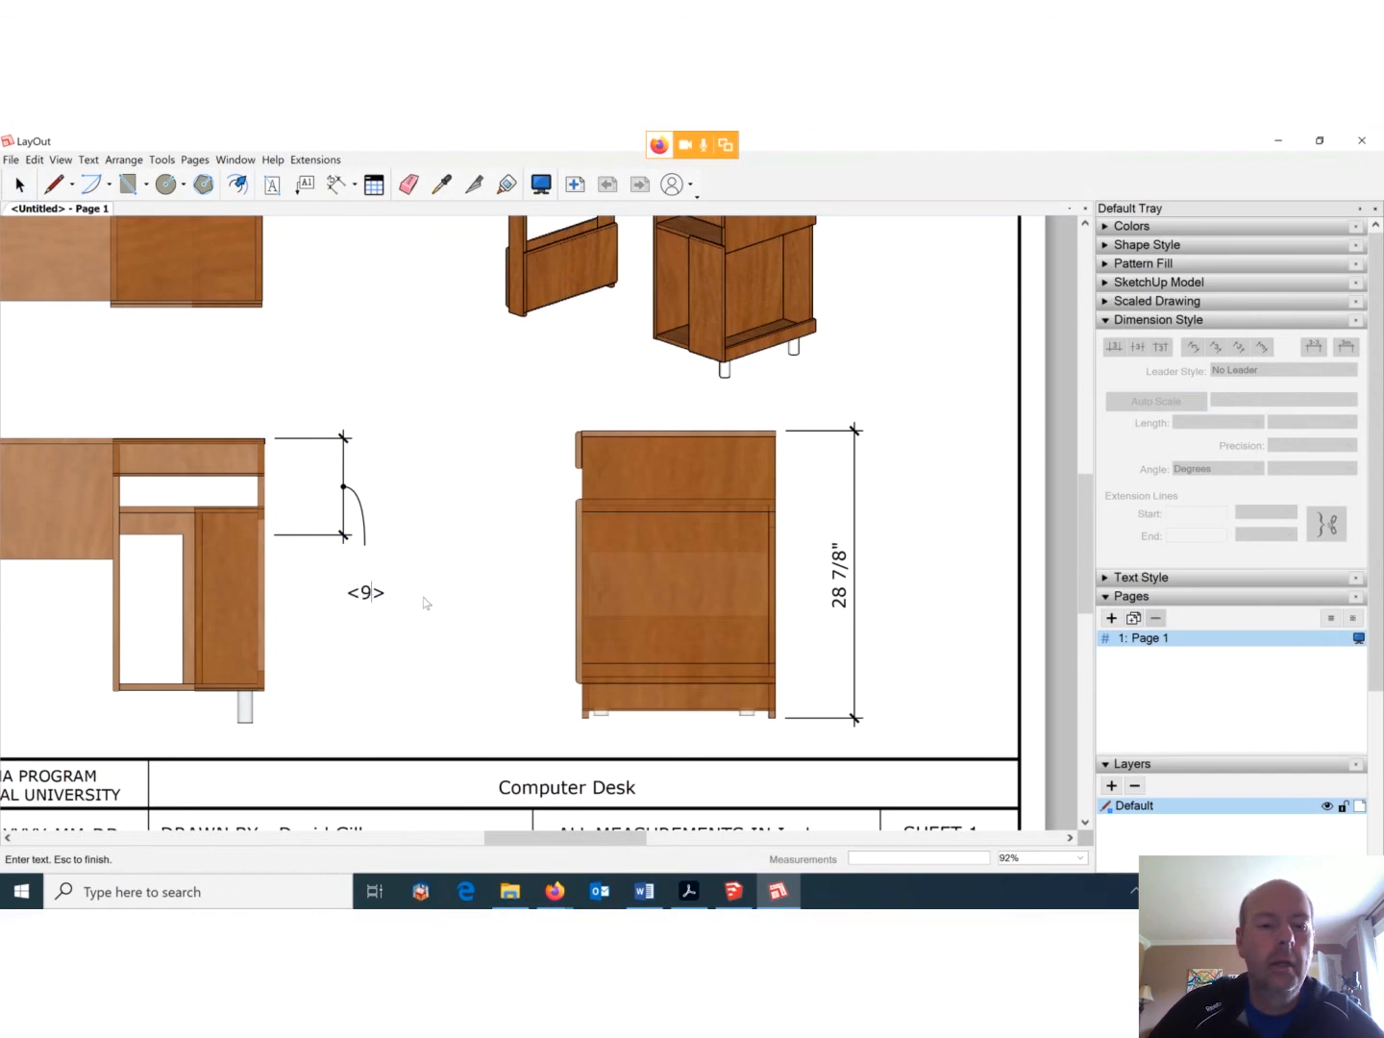
{"action": "type", "text": "."}
{"action": "type", "text": "75"}
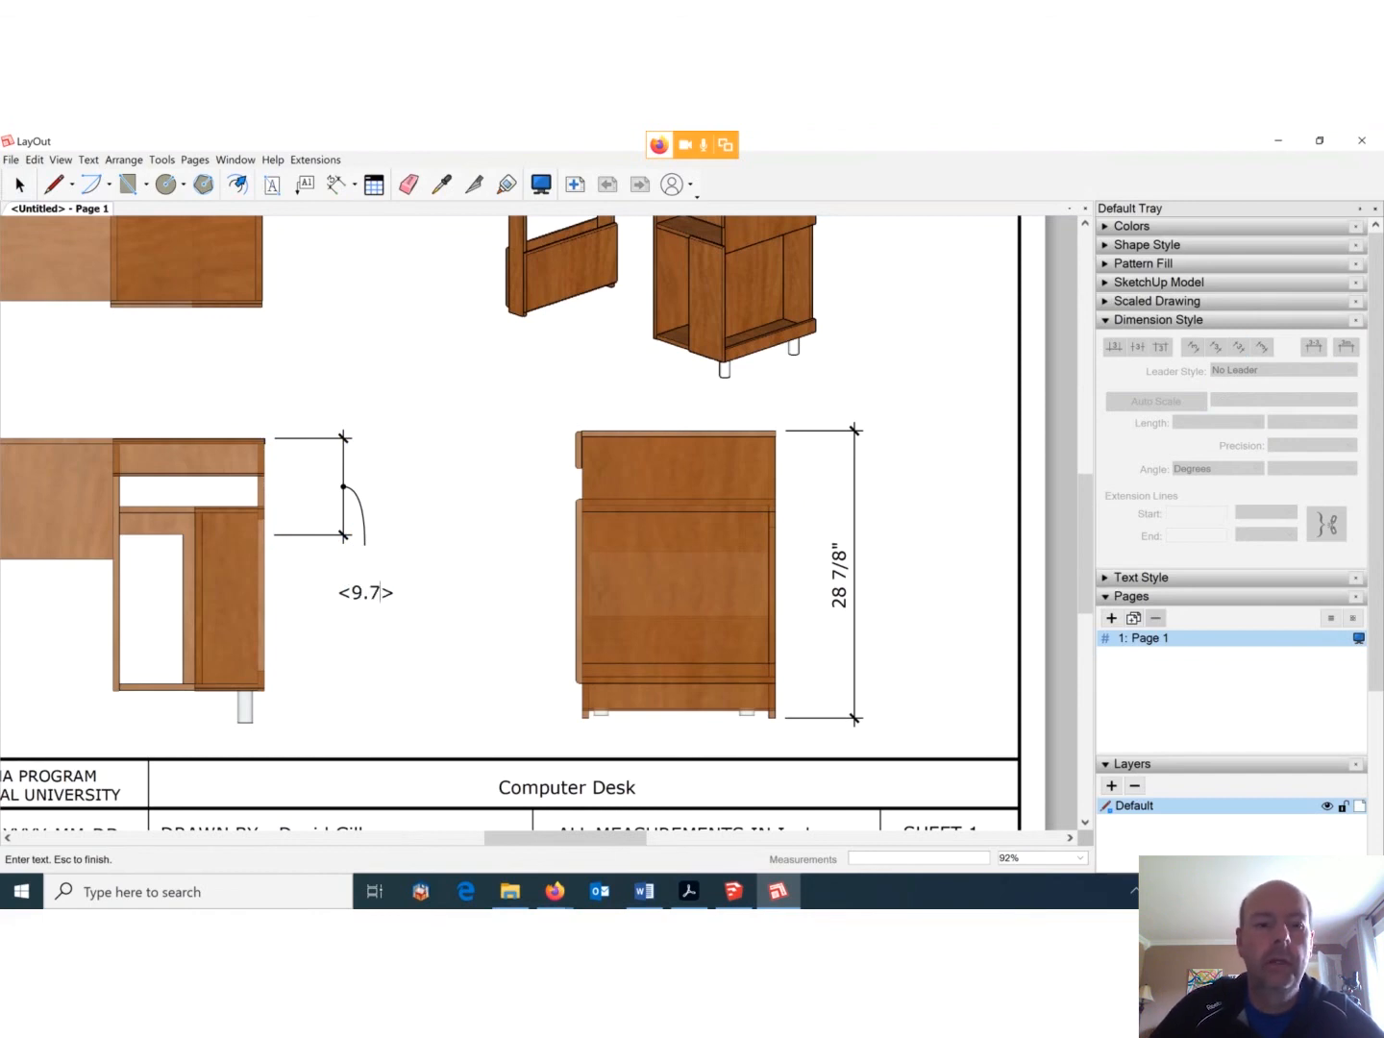
{"action": "key", "text": "Return"}
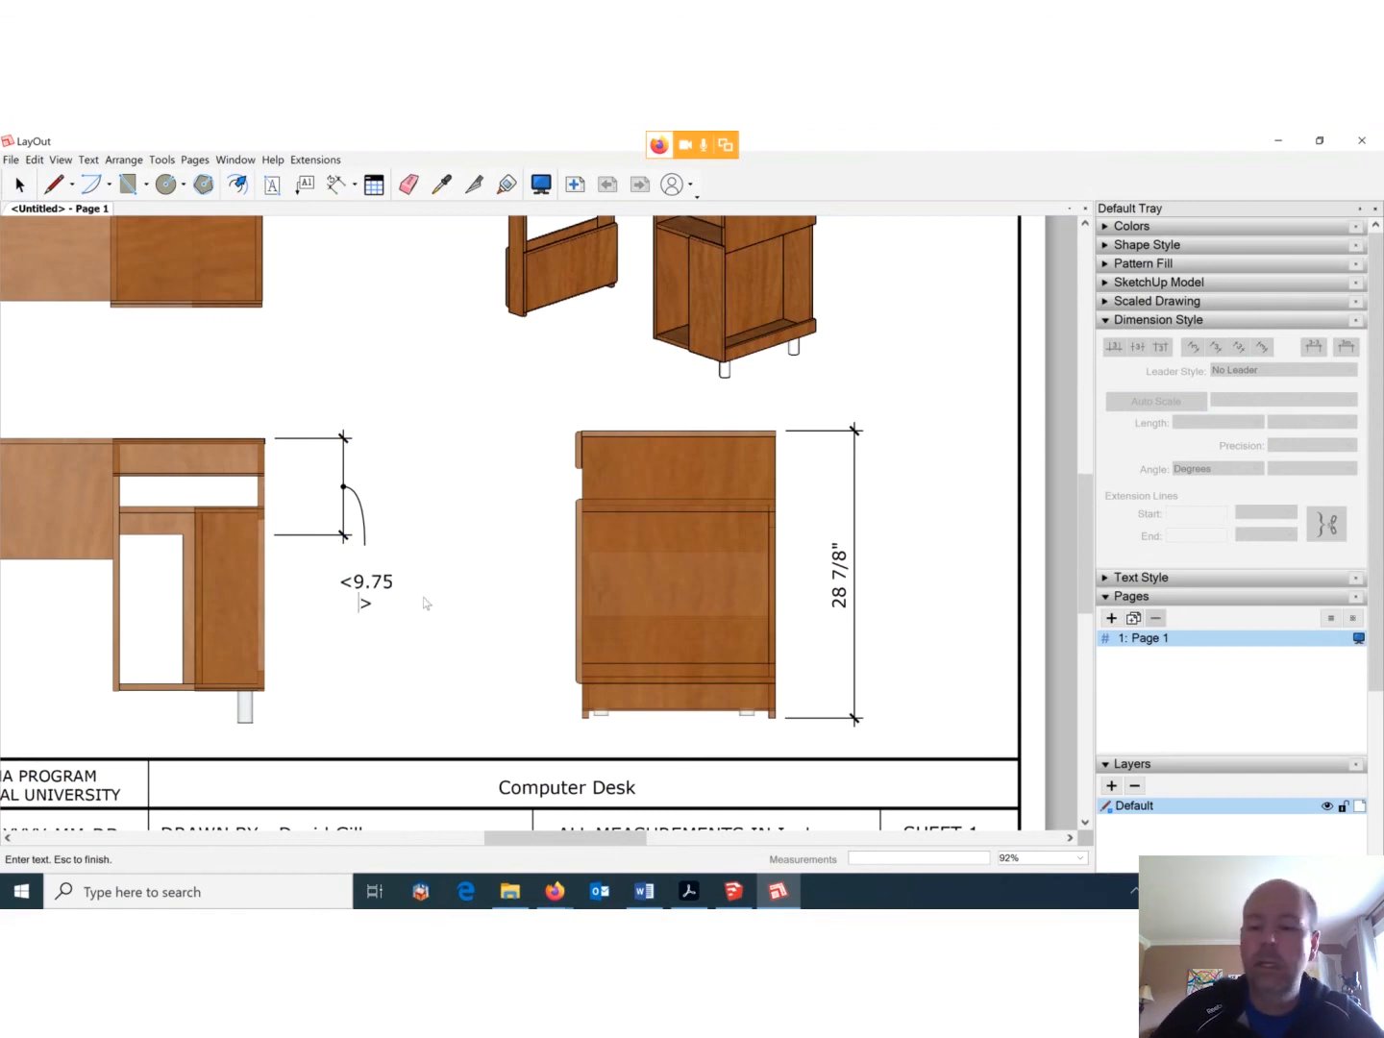
{"action": "key", "text": "BackSpace"}
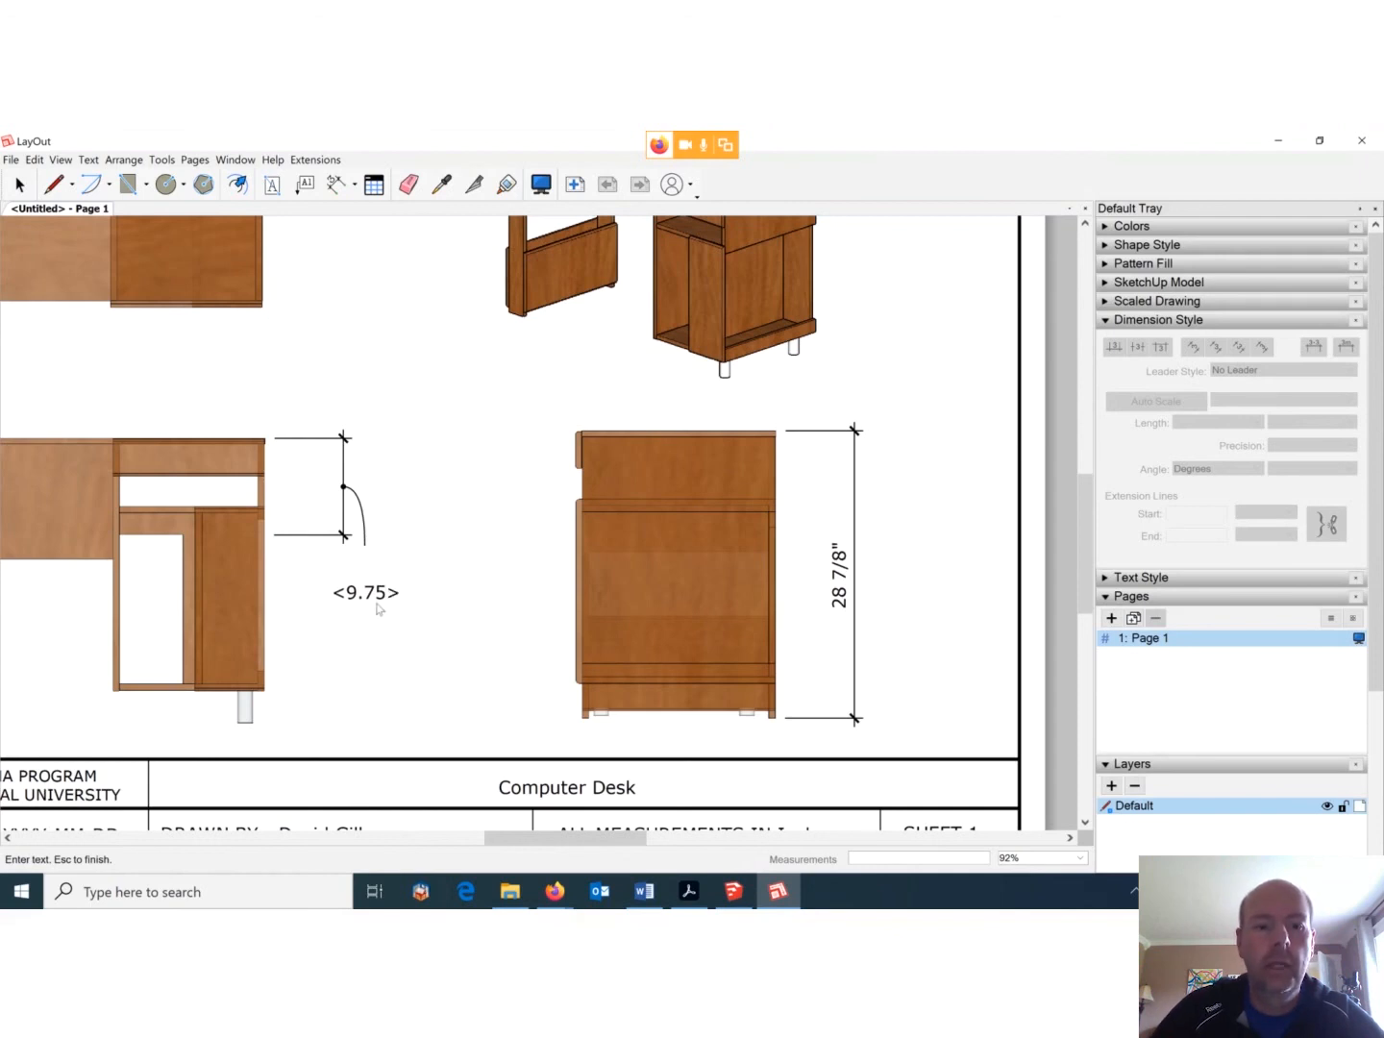
{"action": "left_click", "coordinate": [415, 531]}
{"action": "left_click", "coordinate": [363, 527]}
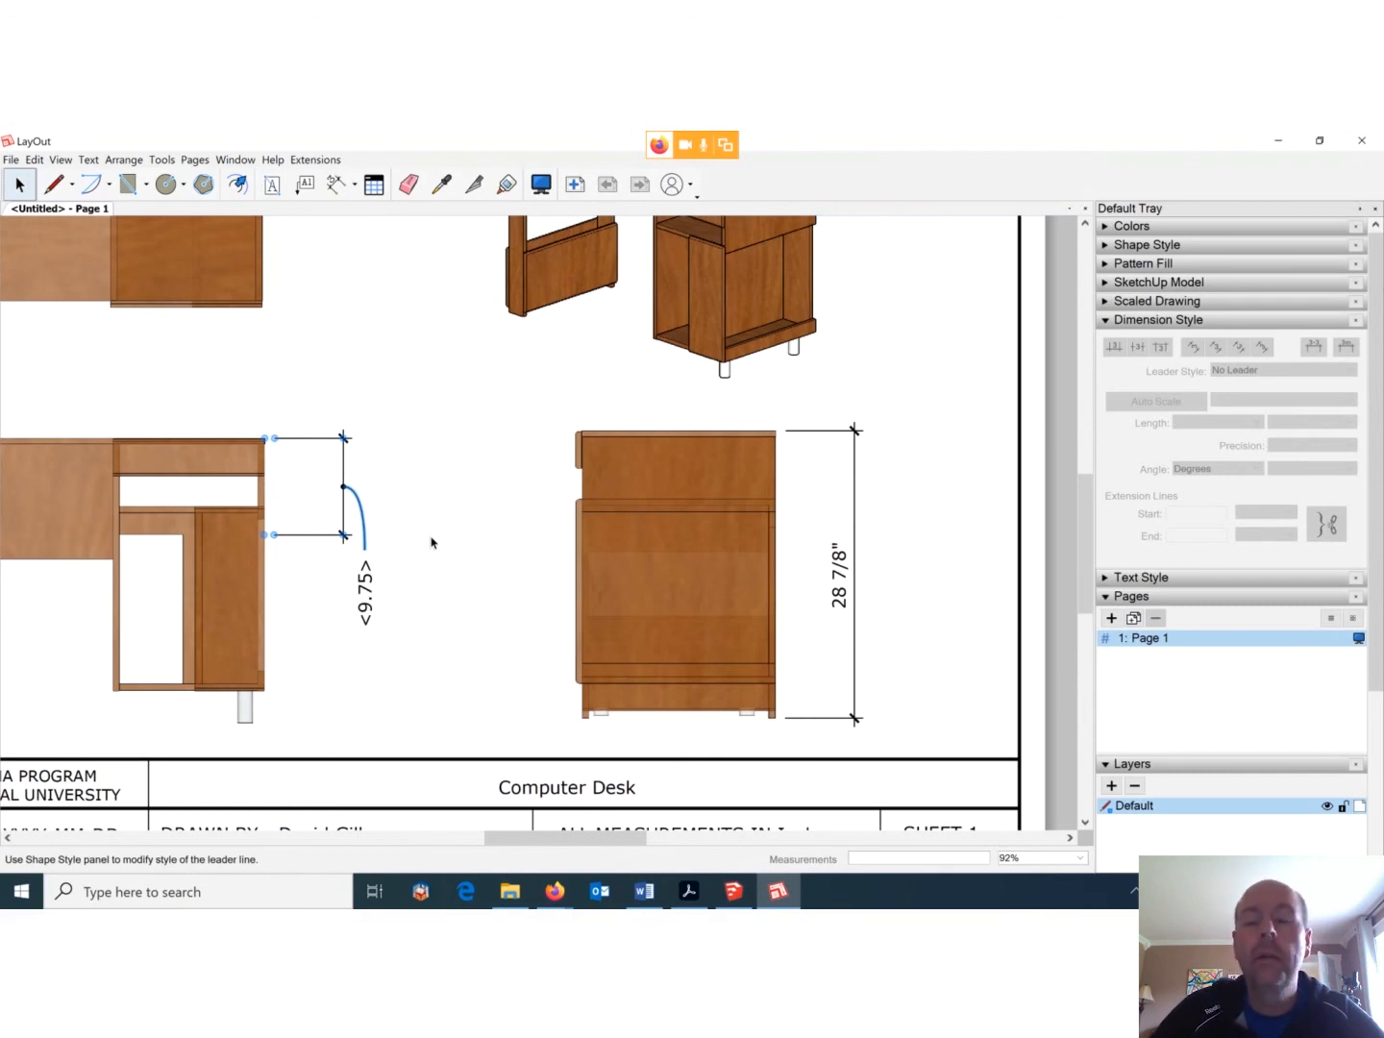
Examine the full sheet, from the title block up through the front, side, top and isometric views.
{"action": "left_click_drag", "start_coordinate": [549, 830], "coordinate": [499, 833]}
{"action": "left_click", "coordinate": [12, 160]}
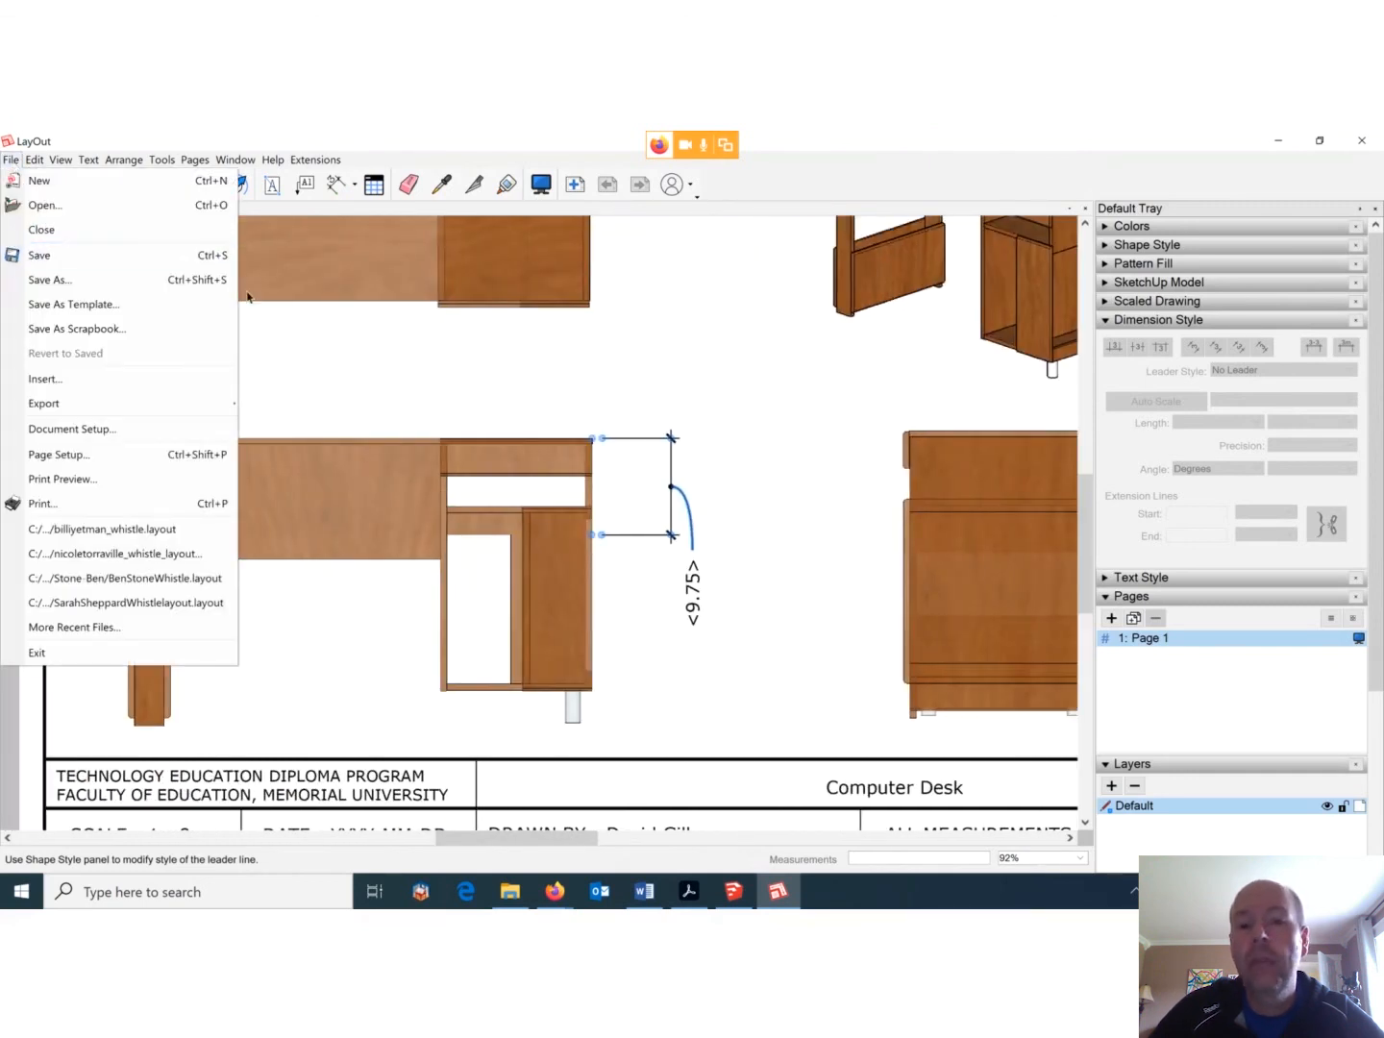
{"action": "left_click", "coordinate": [649, 359]}
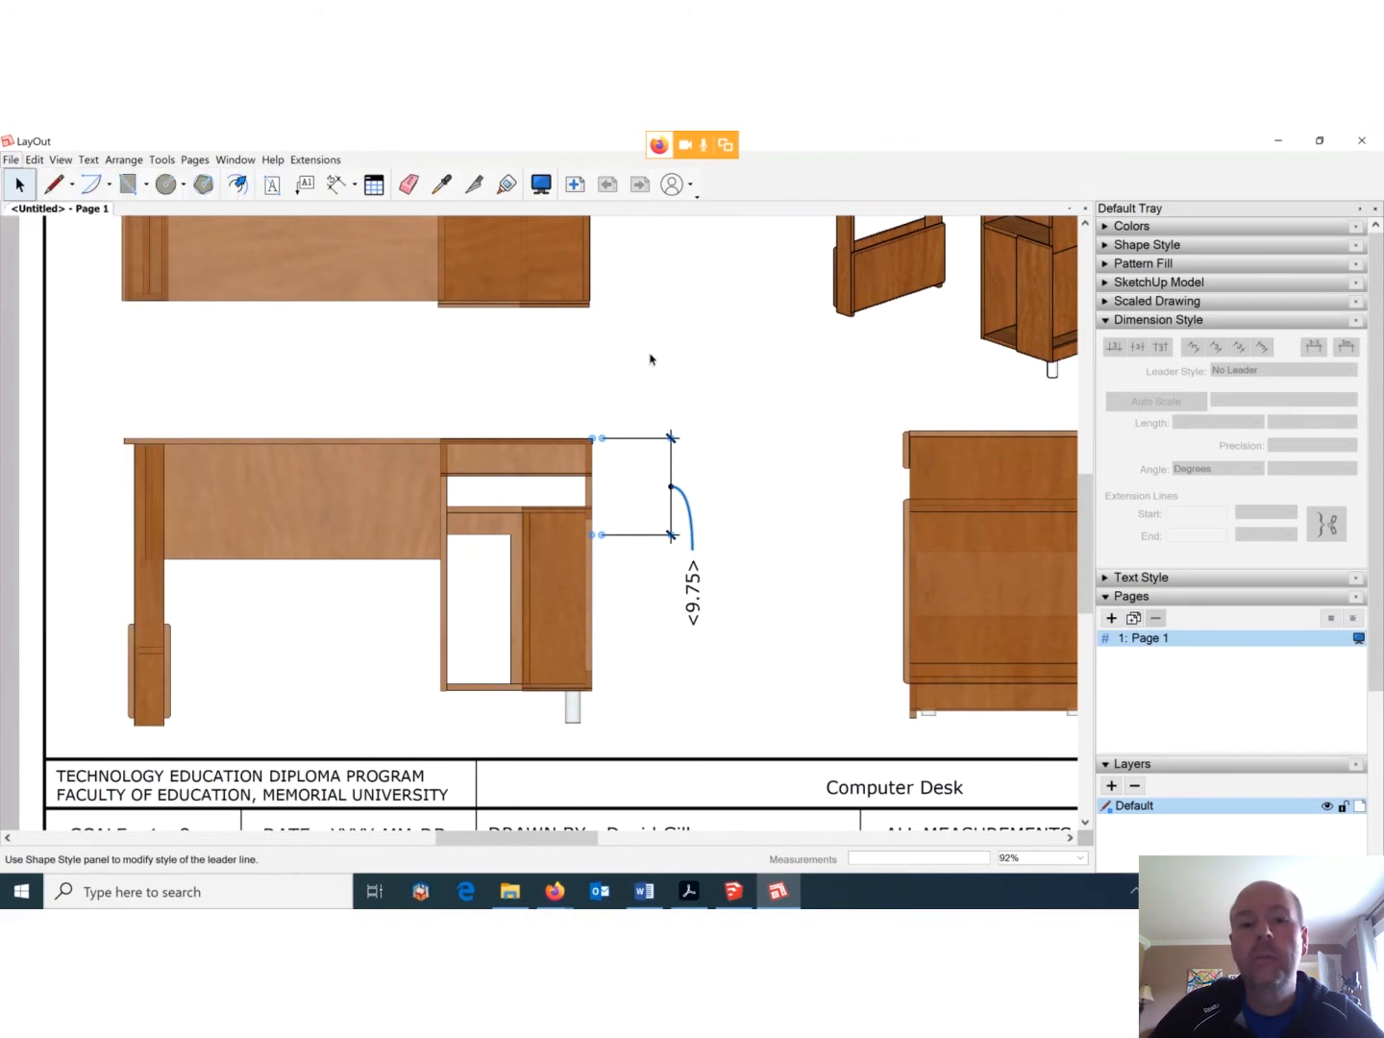
{"action": "left_click", "coordinate": [788, 425]}
{"action": "scroll", "coordinate": [788, 426], "scroll_direction": "down", "scroll_amount": 2}
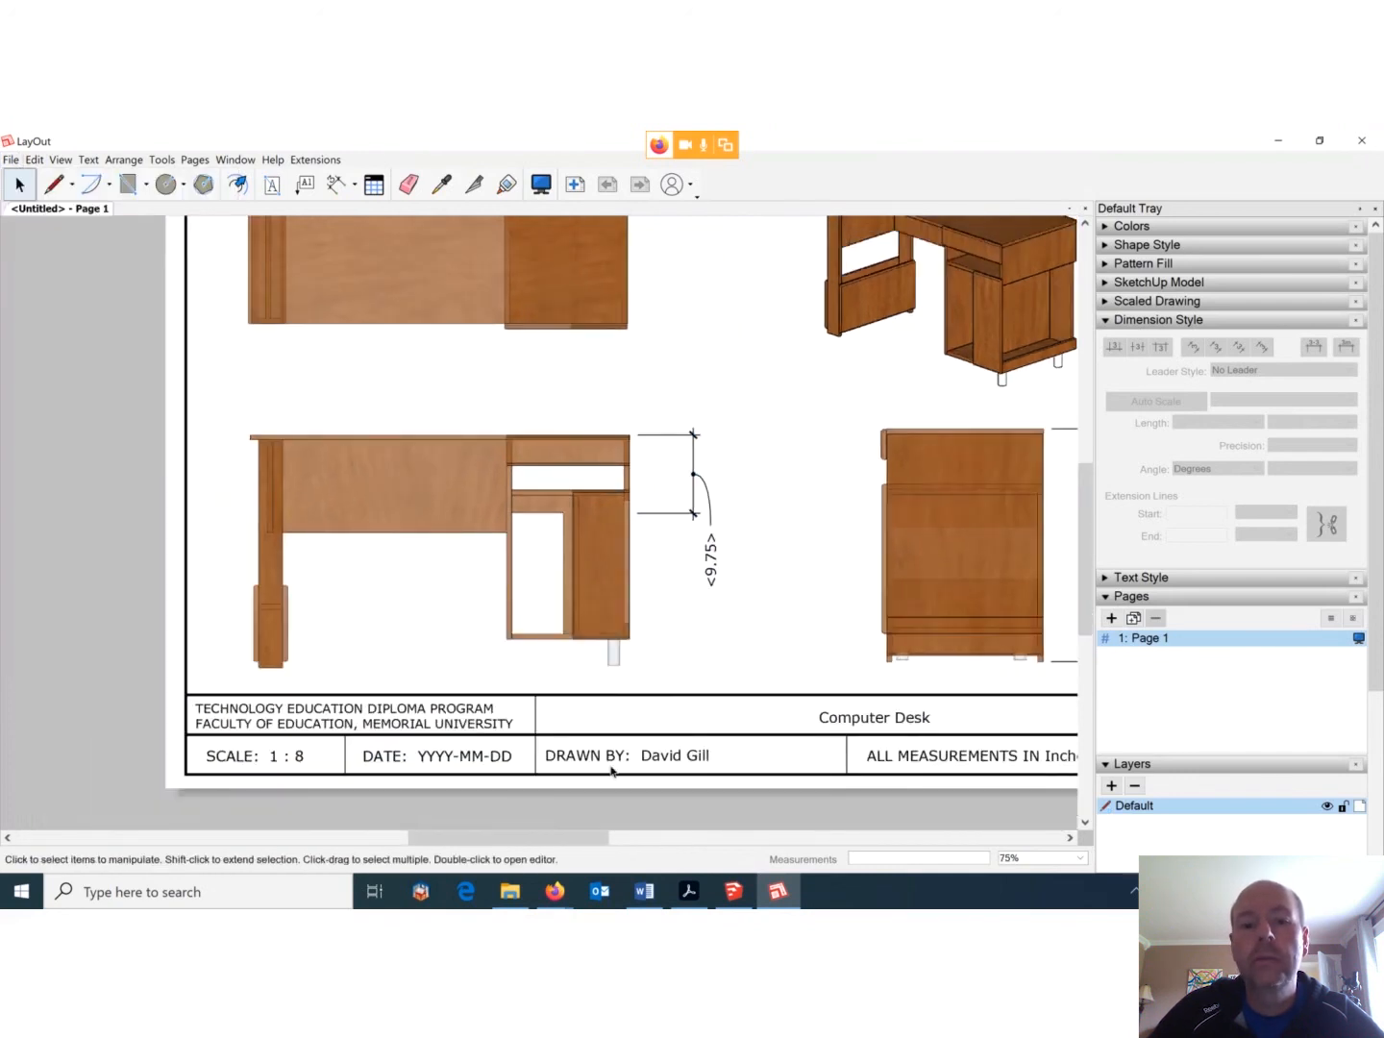
{"action": "left_click_drag", "start_coordinate": [581, 837], "coordinate": [609, 850]}
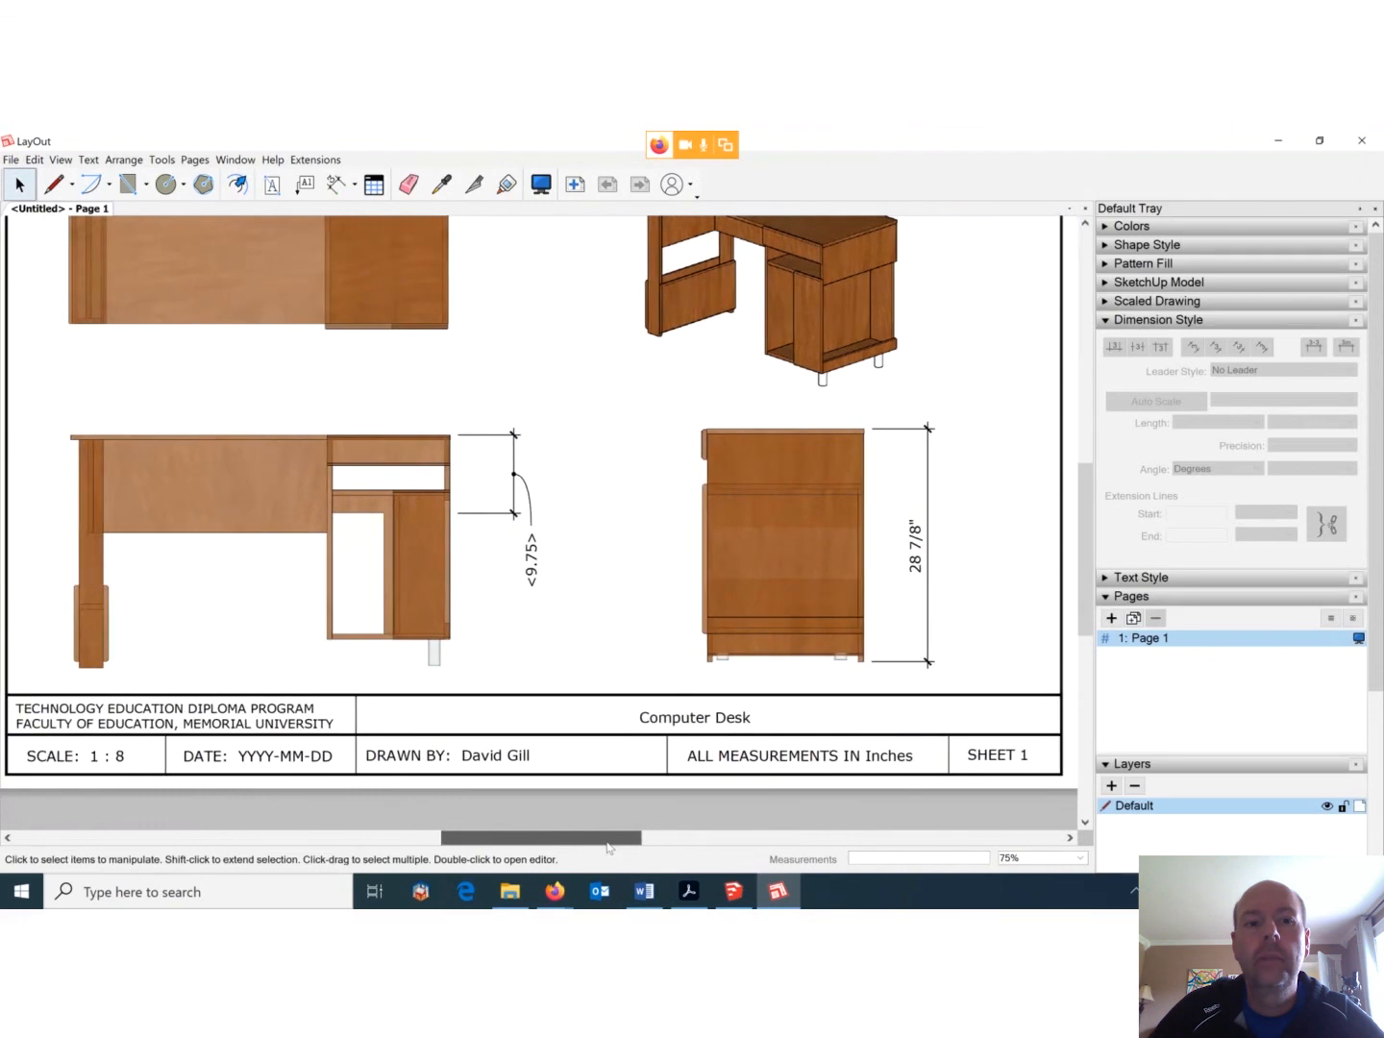
{"action": "scroll", "coordinate": [588, 325], "scroll_direction": "down", "scroll_amount": 1}
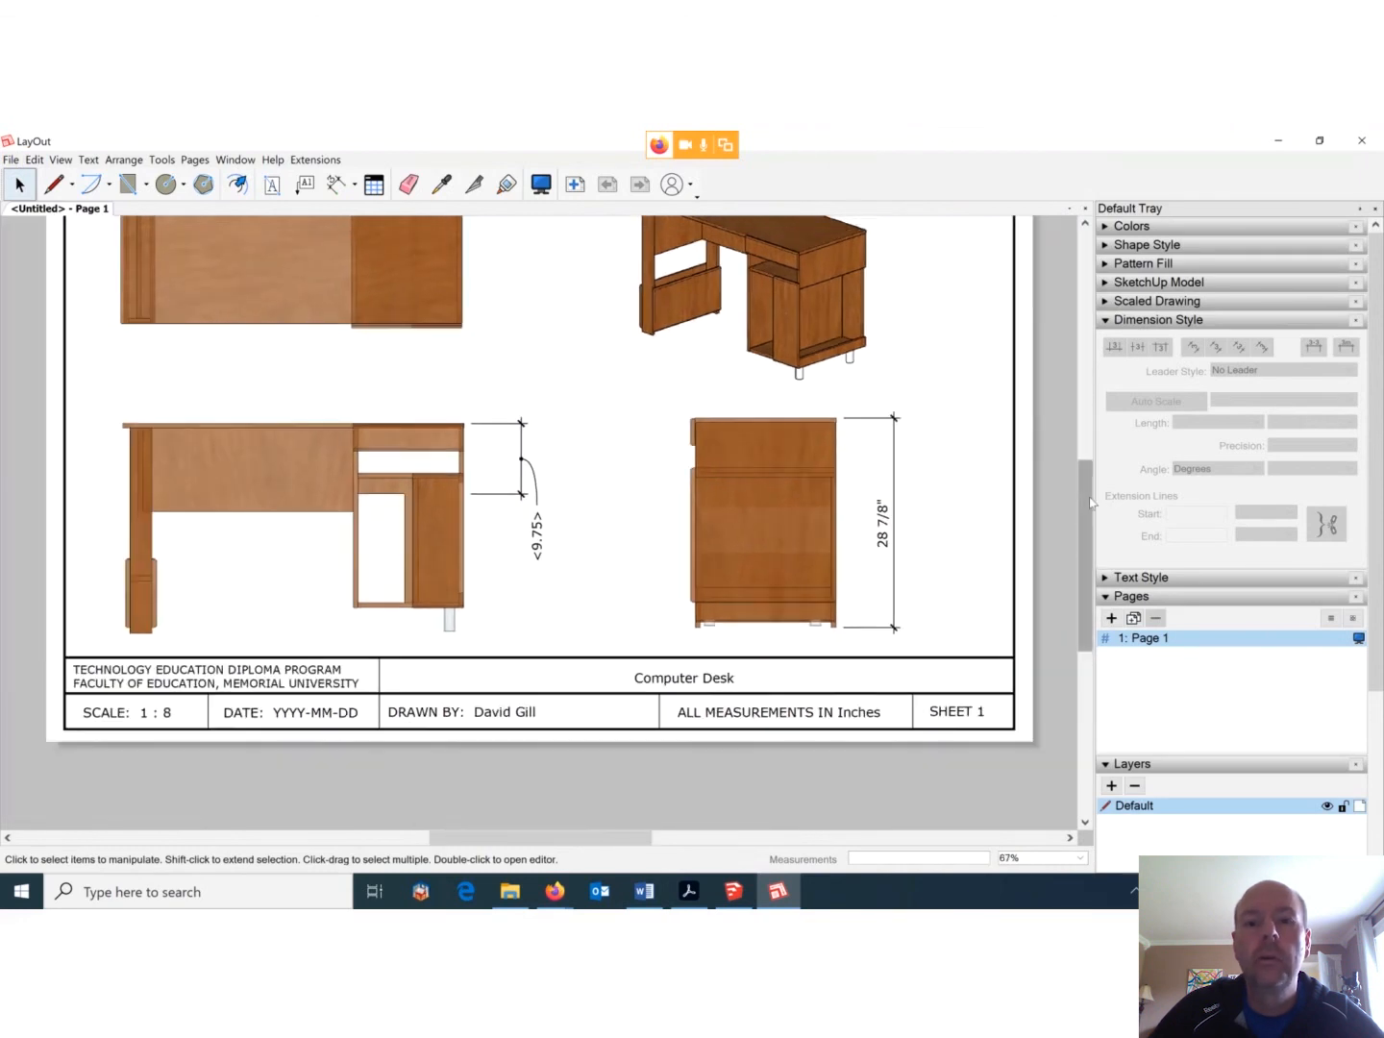
{"action": "scroll", "coordinate": [1080, 464], "scroll_direction": "up", "scroll_amount": 3}
{"action": "scroll", "coordinate": [1079, 465], "scroll_direction": "up", "scroll_amount": 1}
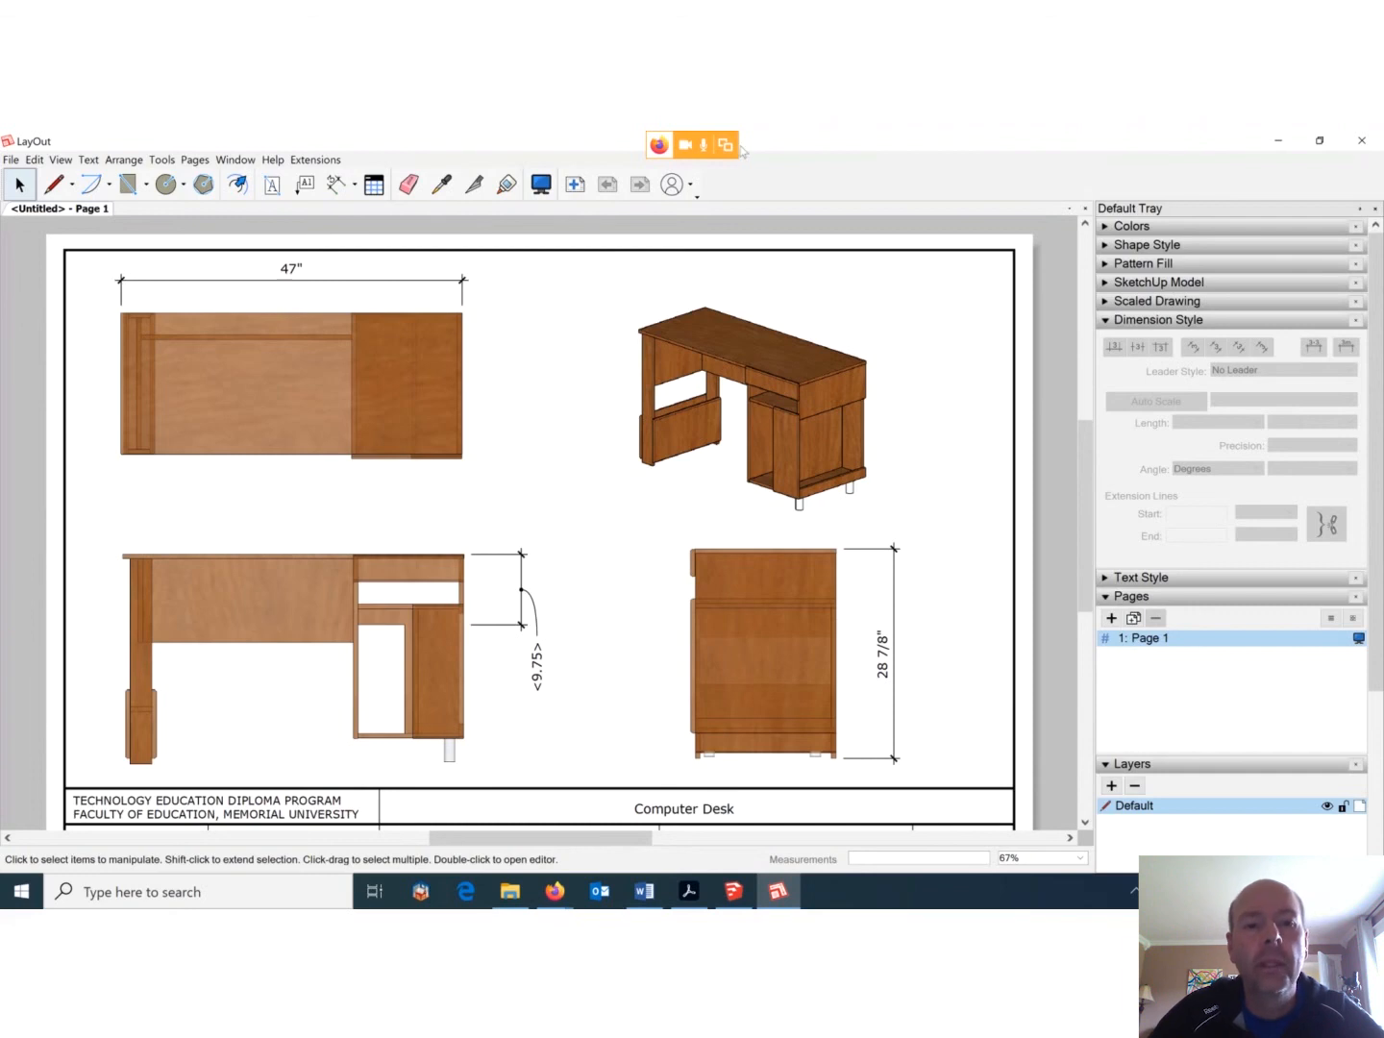
Try shifting the top view sideways and the side view down over the title block, and undo both moves.
{"action": "left_click", "coordinate": [330, 368]}
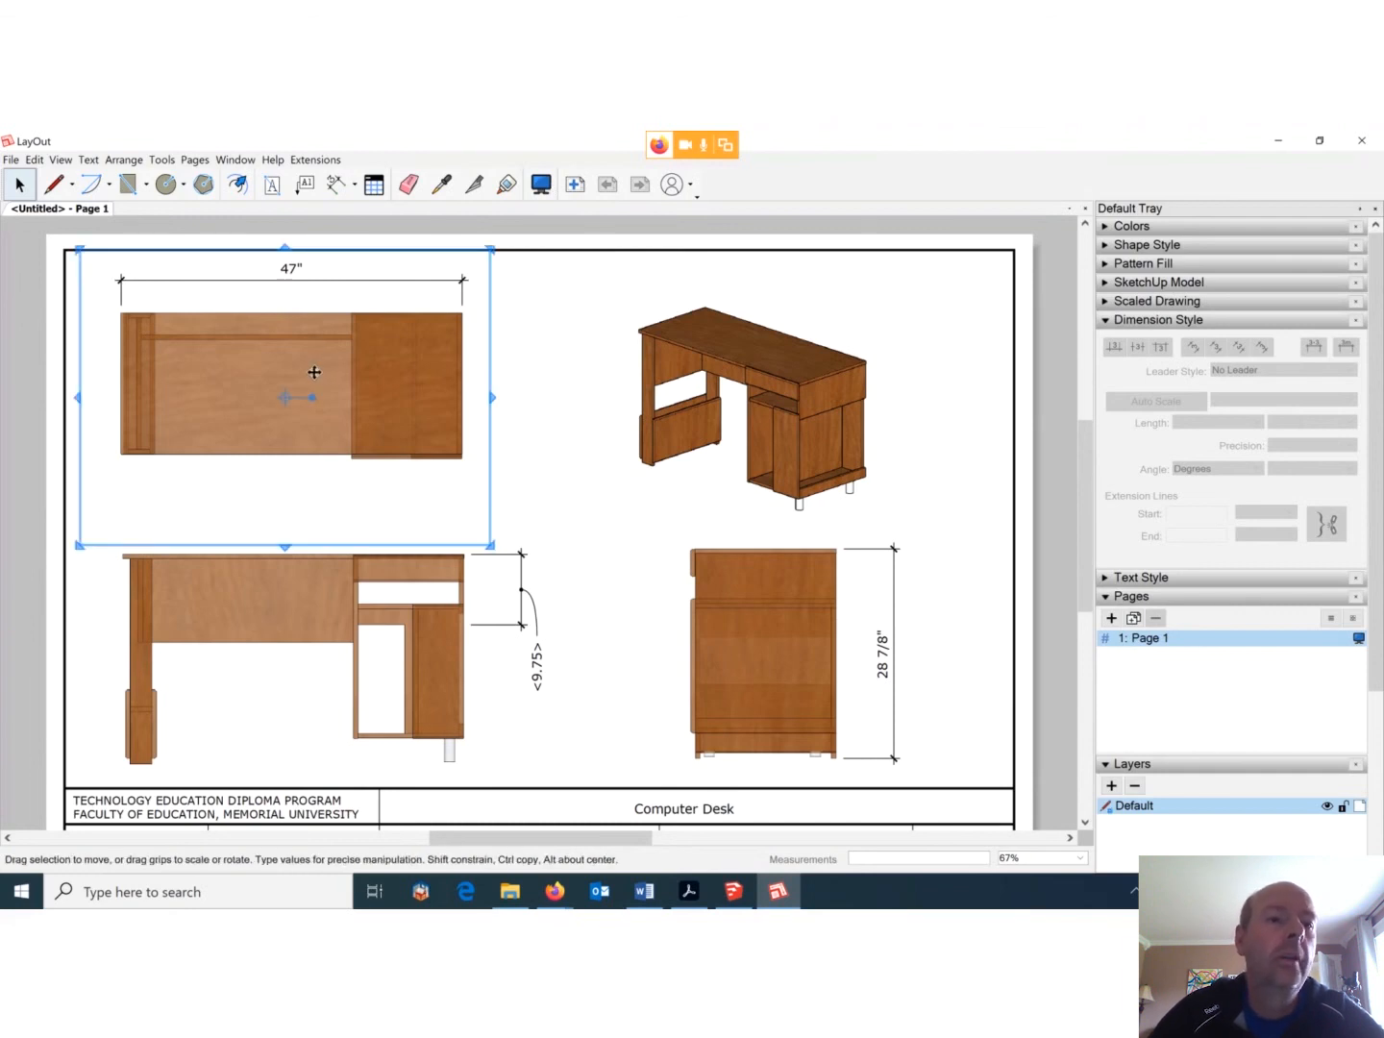
{"action": "left_click_drag", "start_coordinate": [316, 372], "coordinate": [409, 374]}
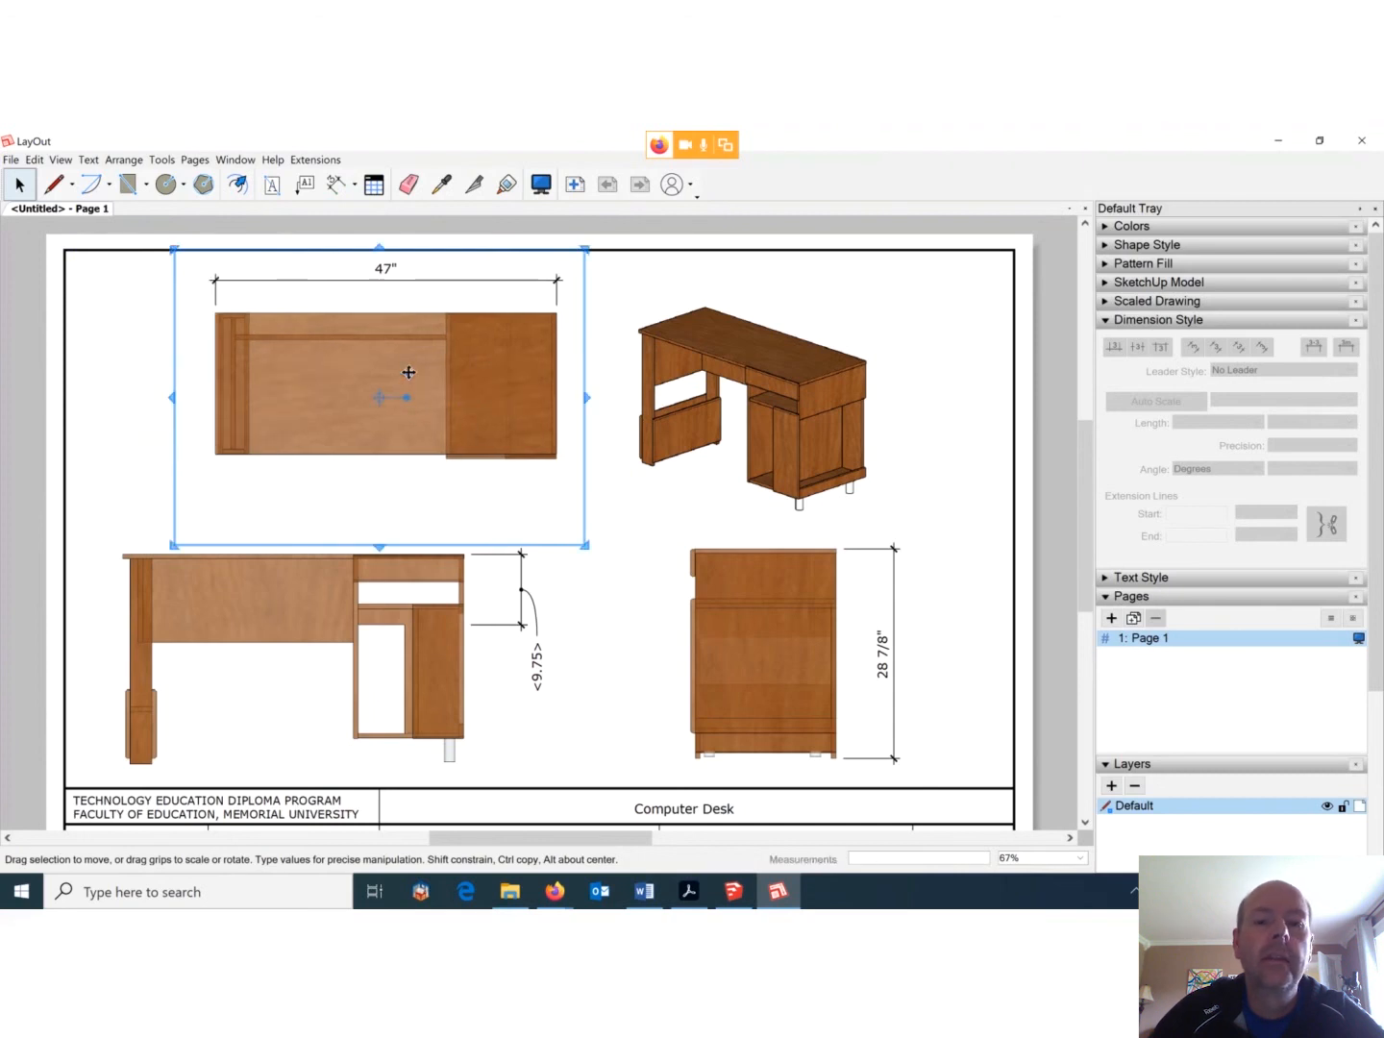
{"action": "left_click", "coordinate": [746, 631]}
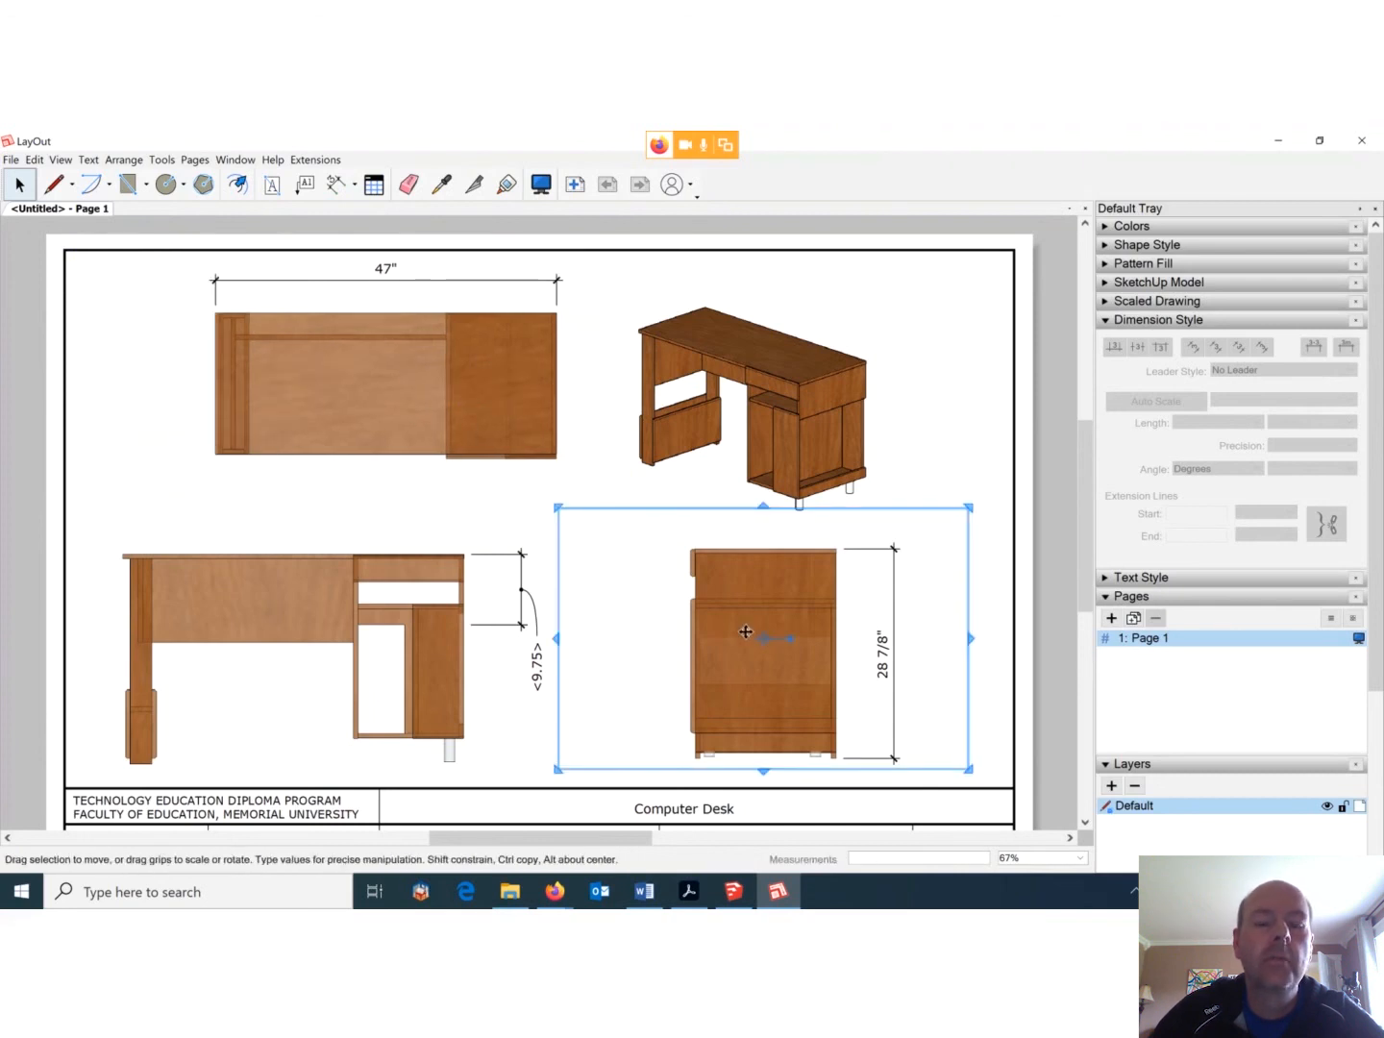
{"action": "left_click_drag", "start_coordinate": [735, 613], "coordinate": [812, 663]}
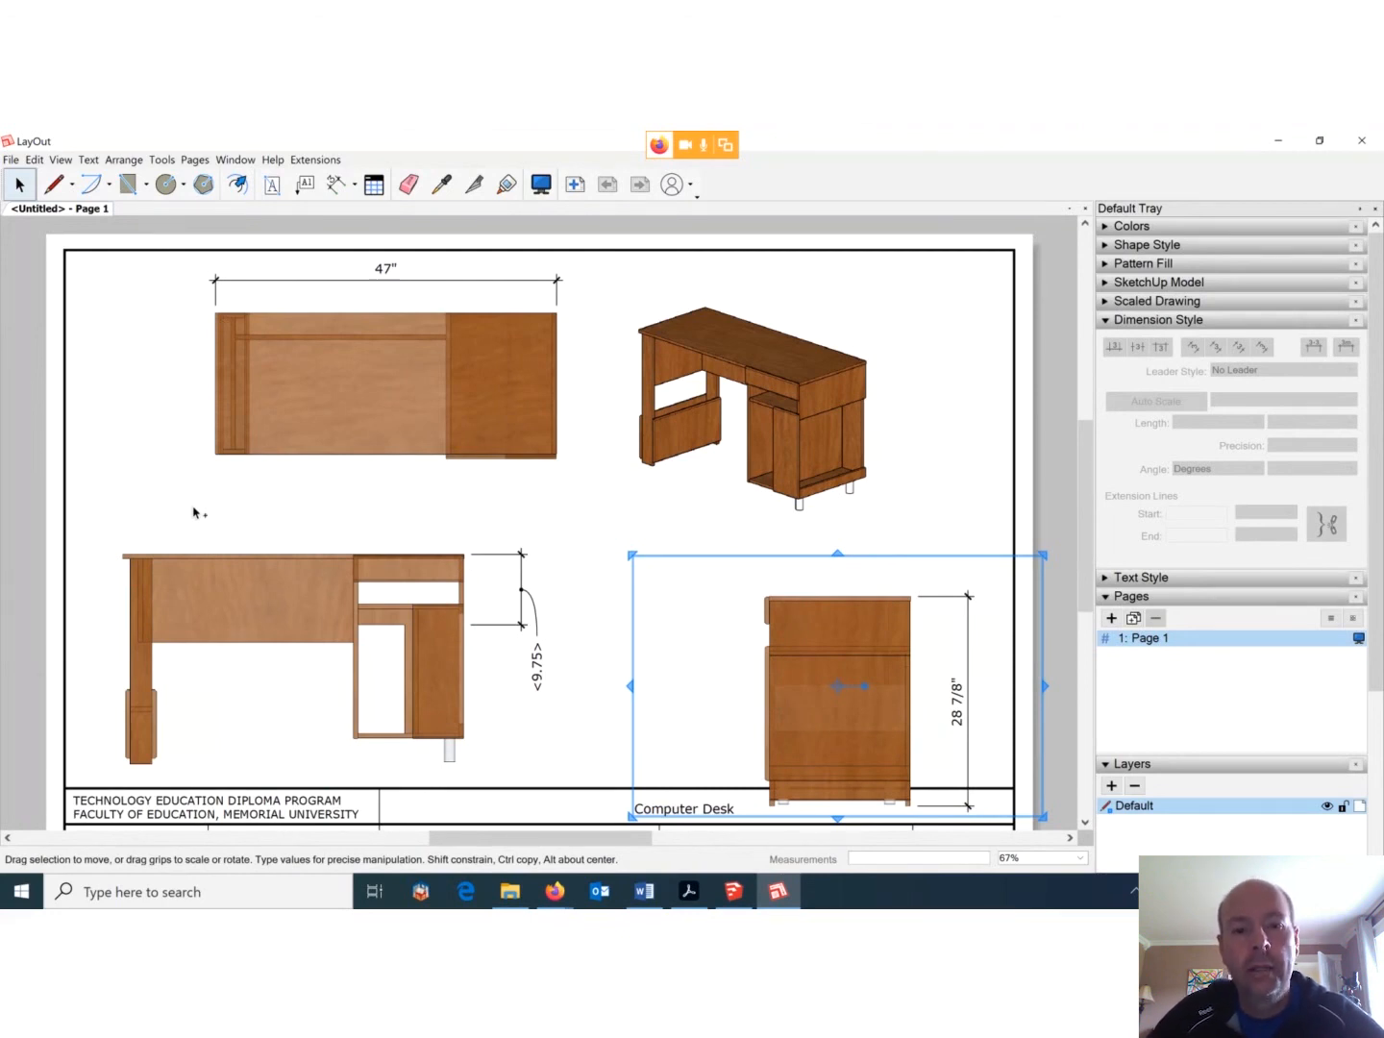
{"action": "key", "text": "ctrl+z"}
{"action": "key", "text": "ctrl+z"}
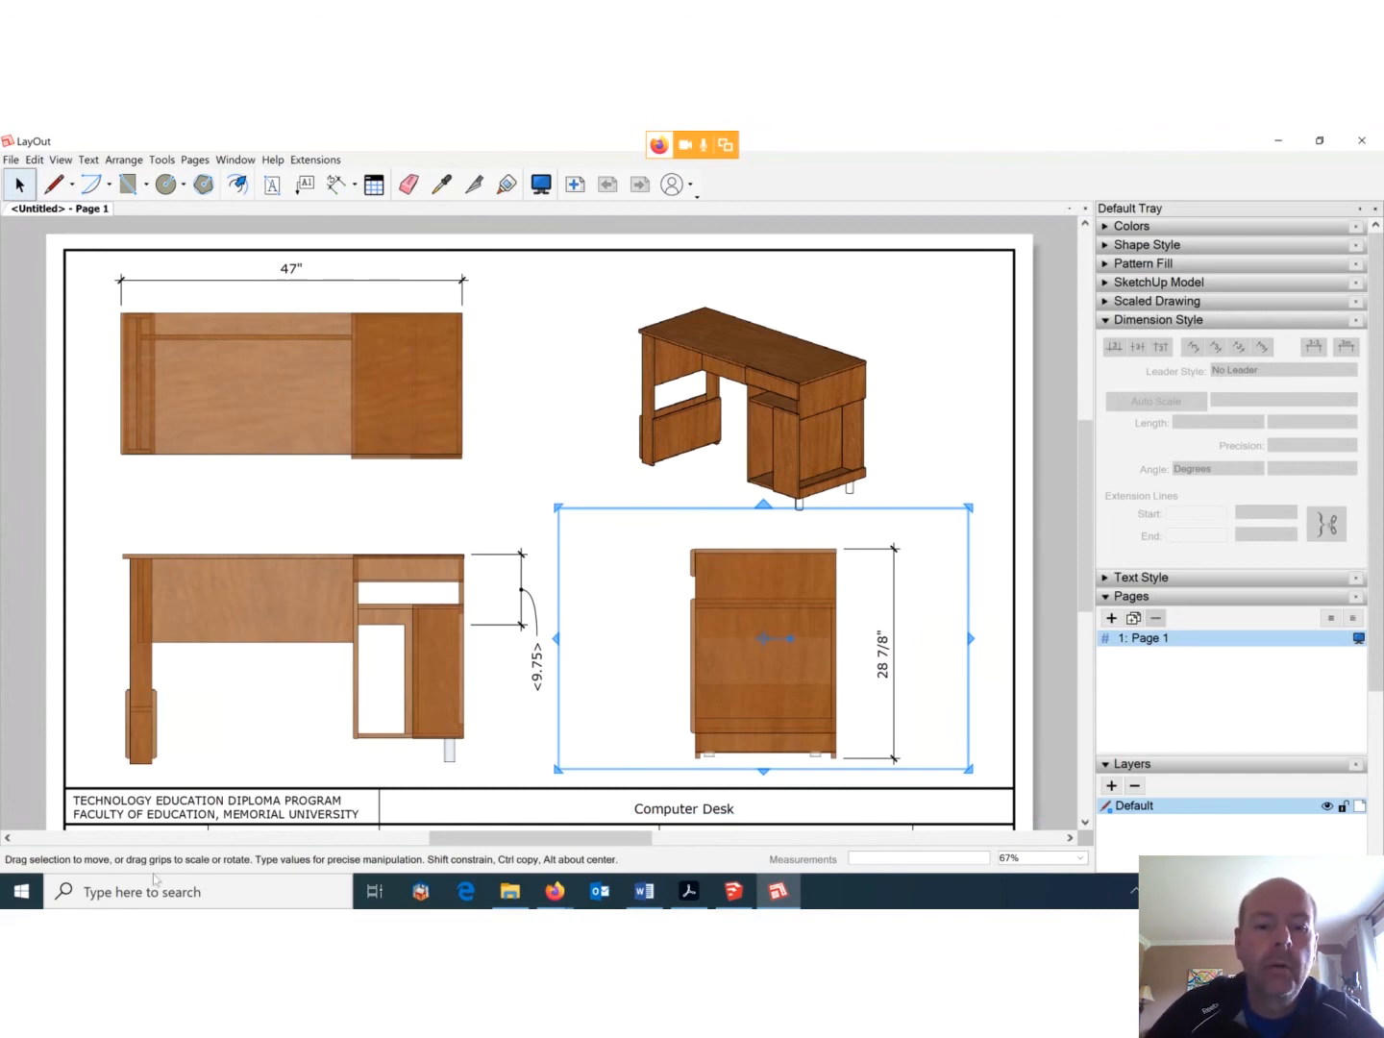
Switch to the Ortho animation video in Firefox and advance it to 0:55 to examine the box unfolding into orthographic views.
{"action": "mouse_move", "coordinate": [564, 886]}
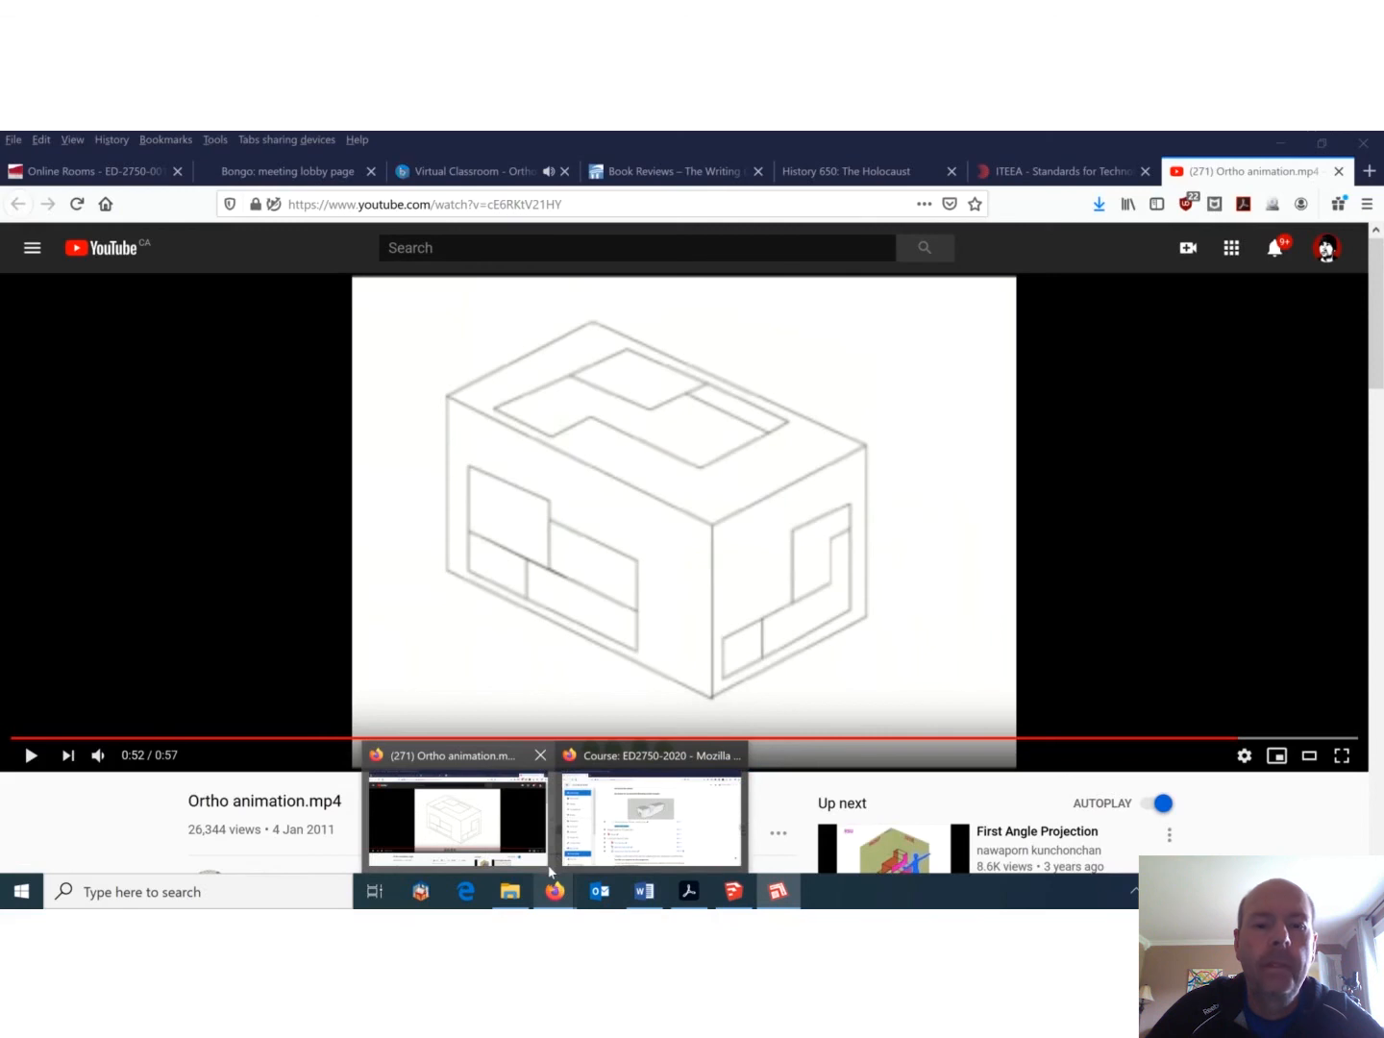
{"action": "left_click", "coordinate": [549, 867]}
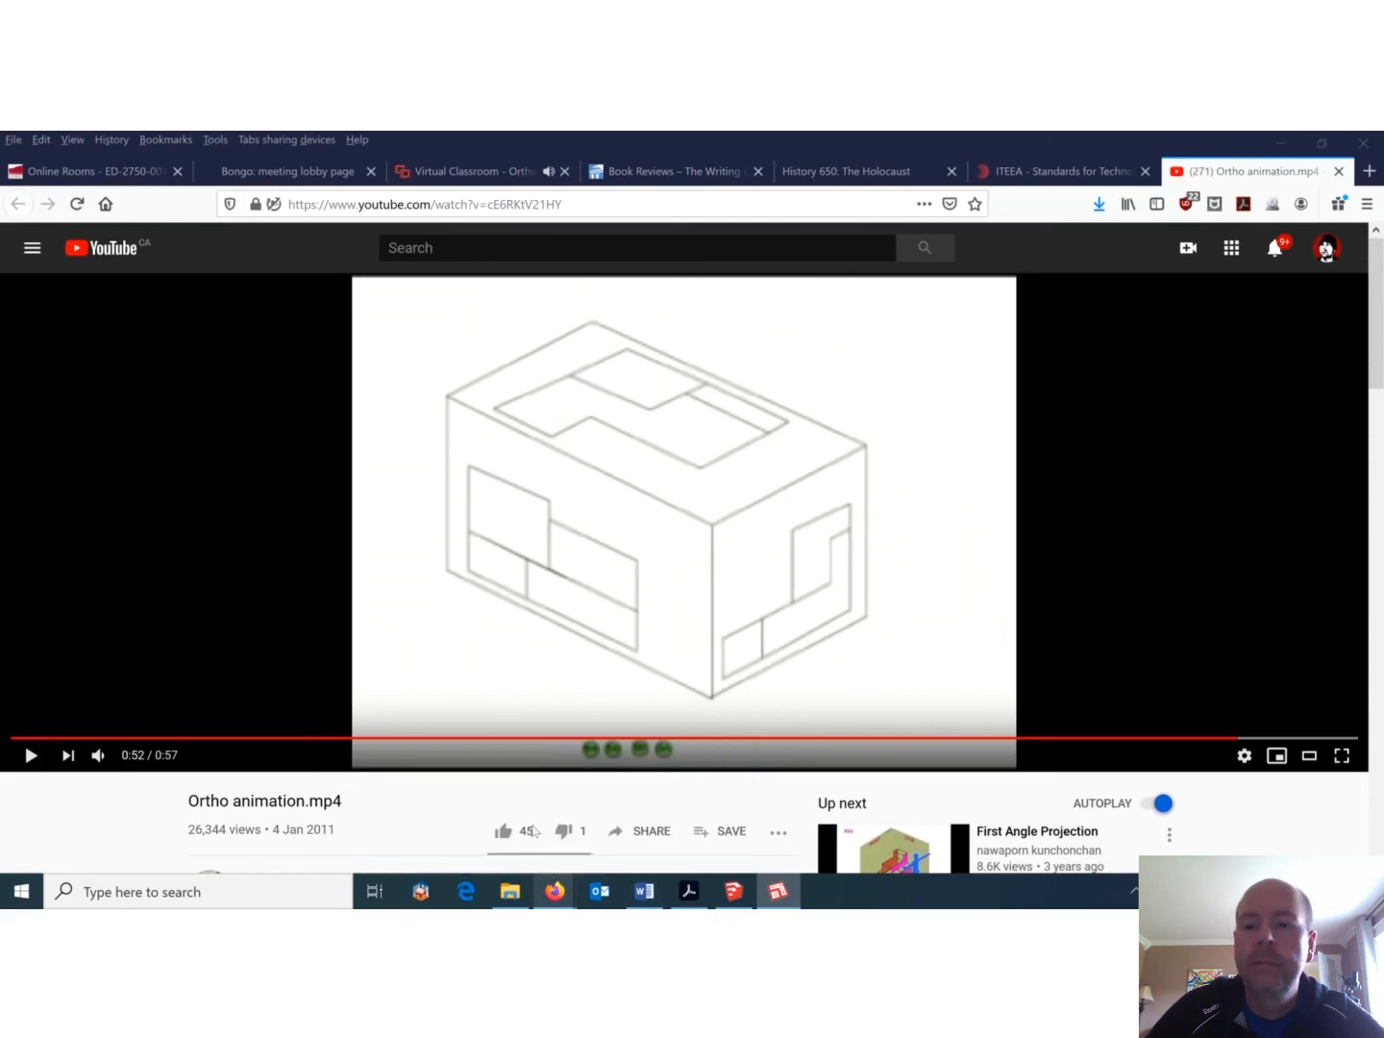
{"action": "left_click", "coordinate": [1257, 739]}
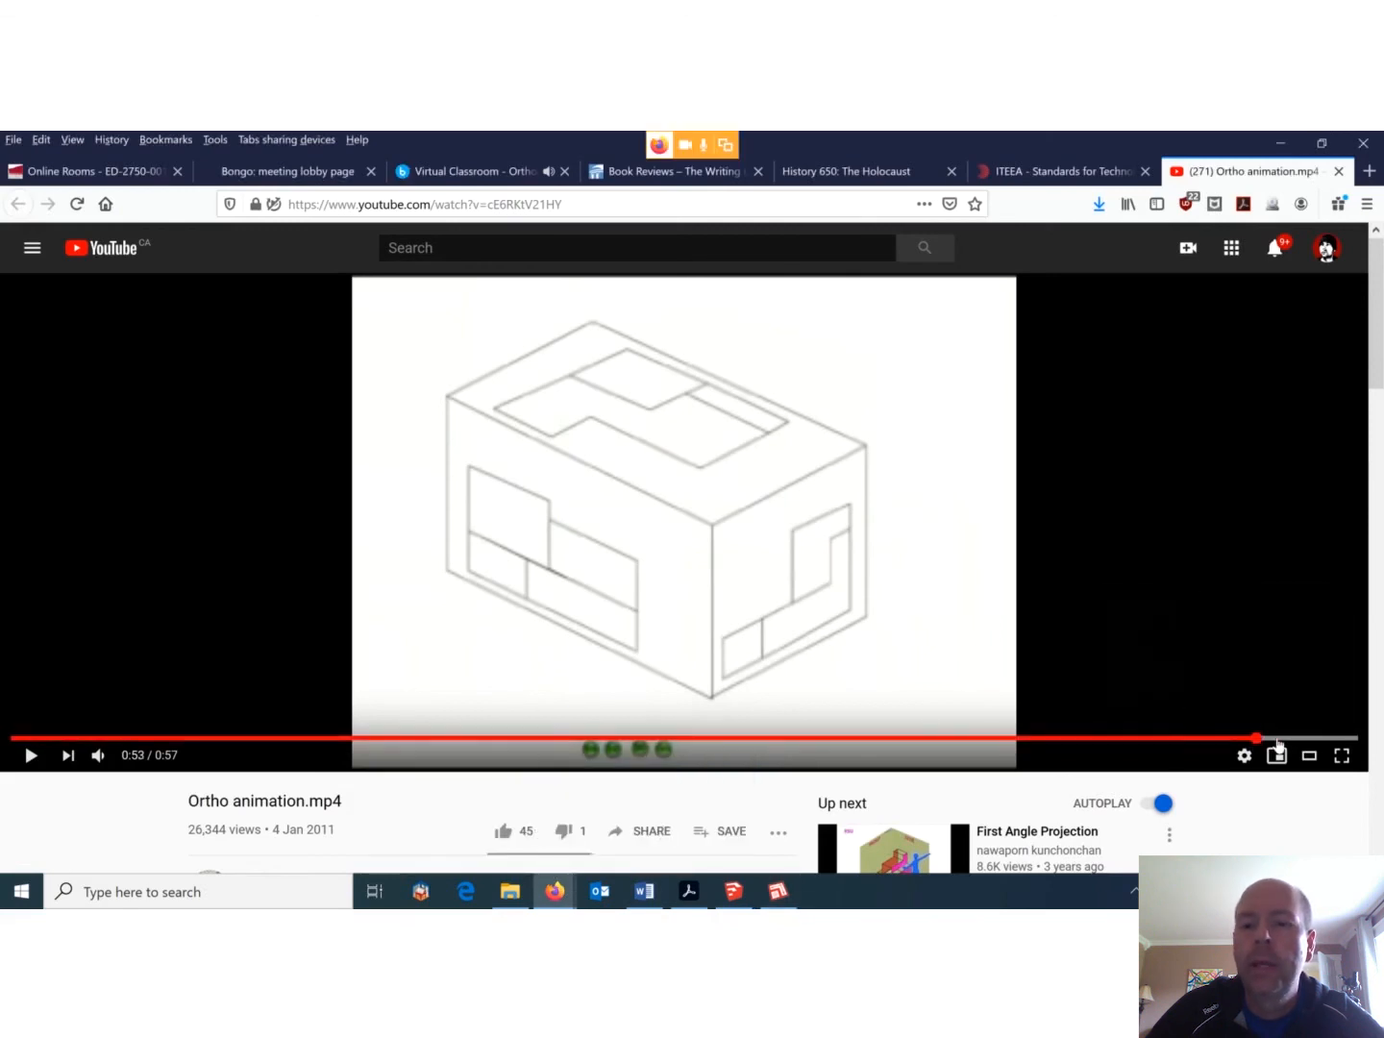
{"action": "left_click", "coordinate": [1286, 741]}
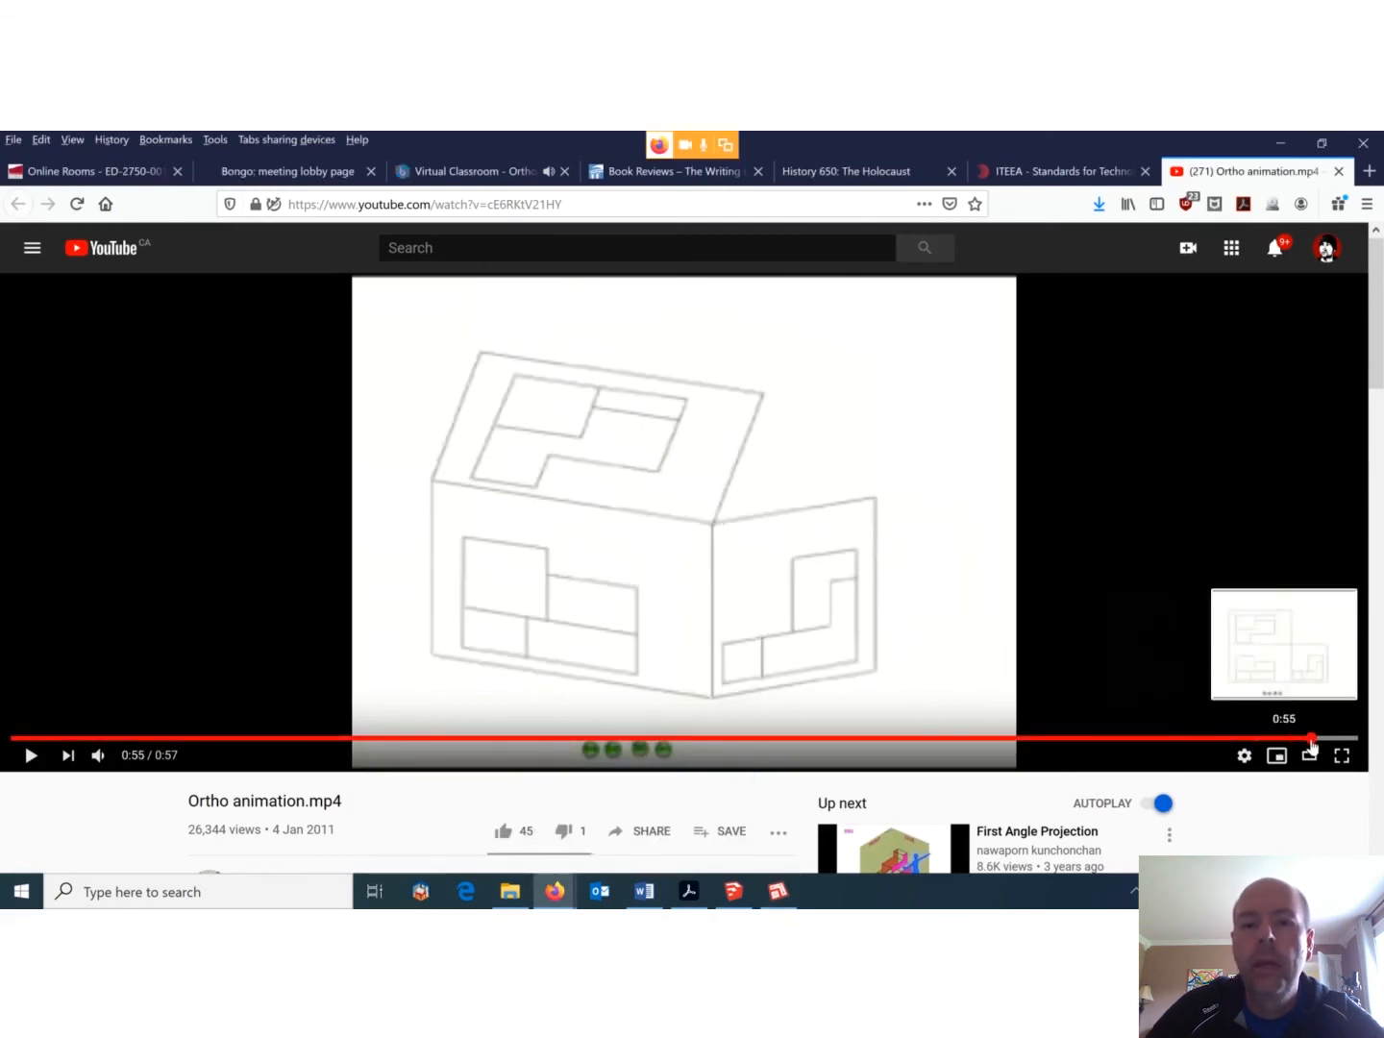
{"action": "left_click", "coordinate": [1319, 740]}
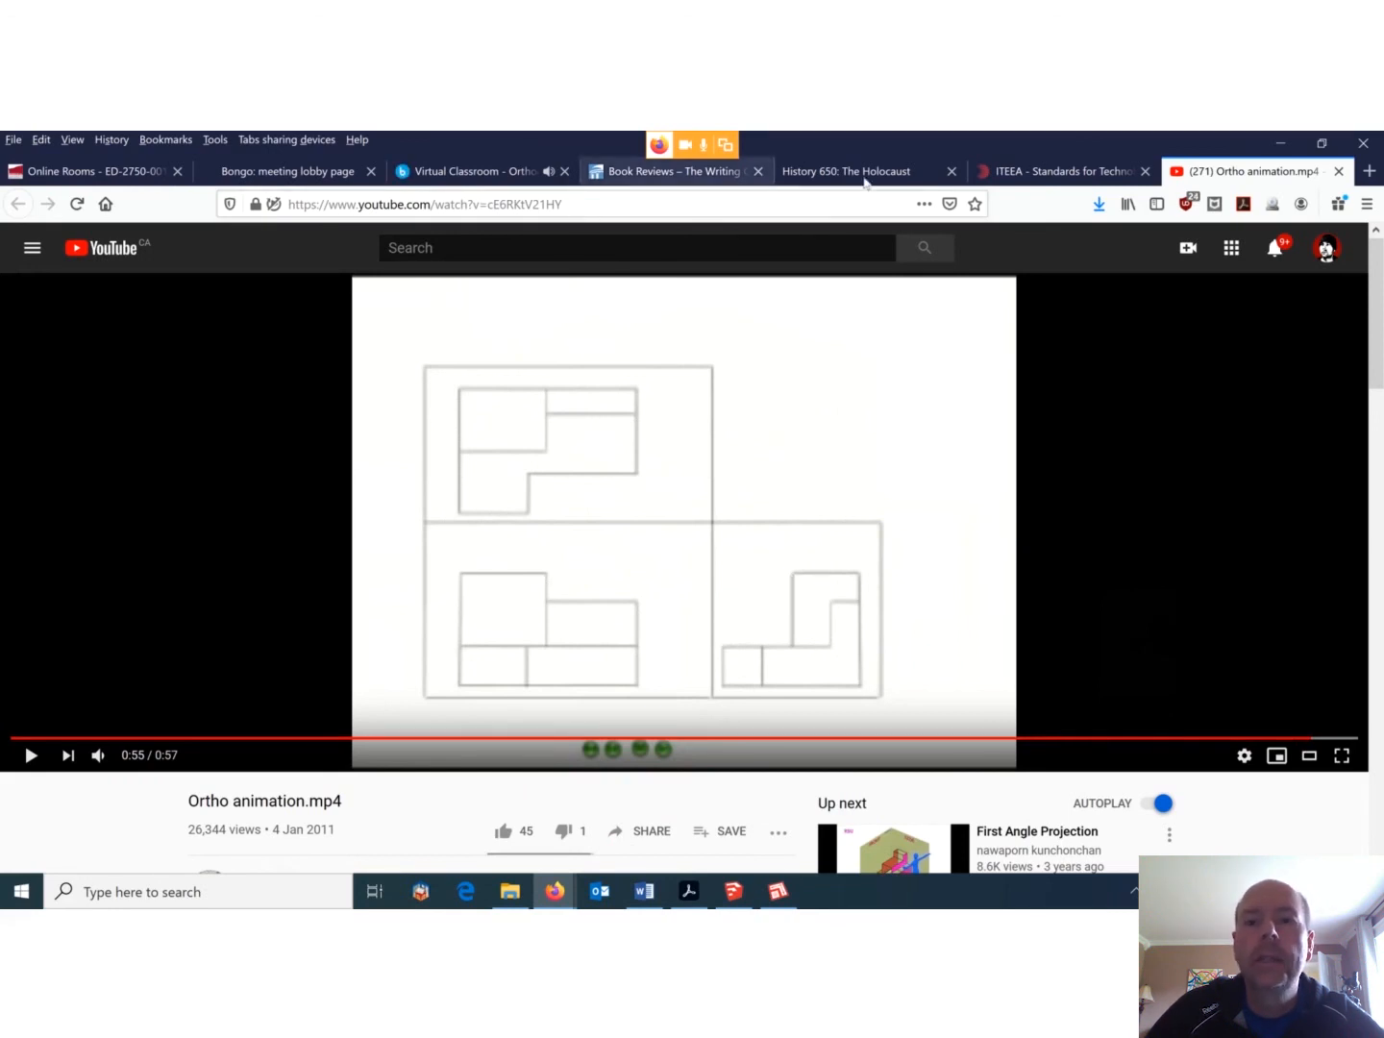
Check the course's Online Rooms page and return to the Orthographic Projections virtual classroom session.
{"action": "left_click", "coordinate": [123, 178]}
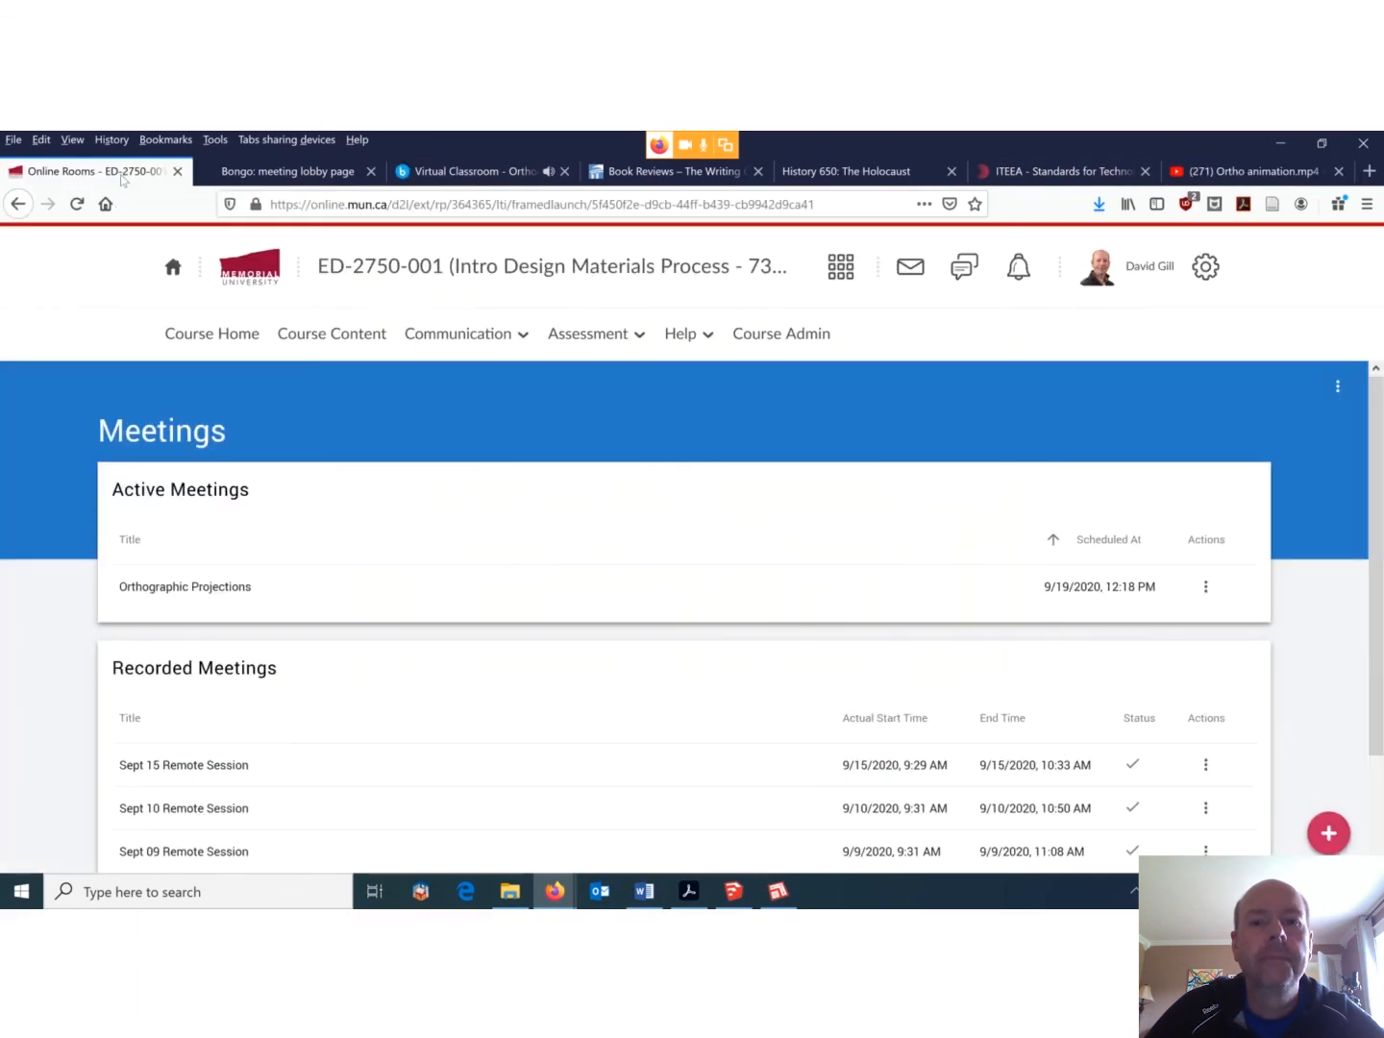
{"action": "left_click", "coordinate": [481, 177]}
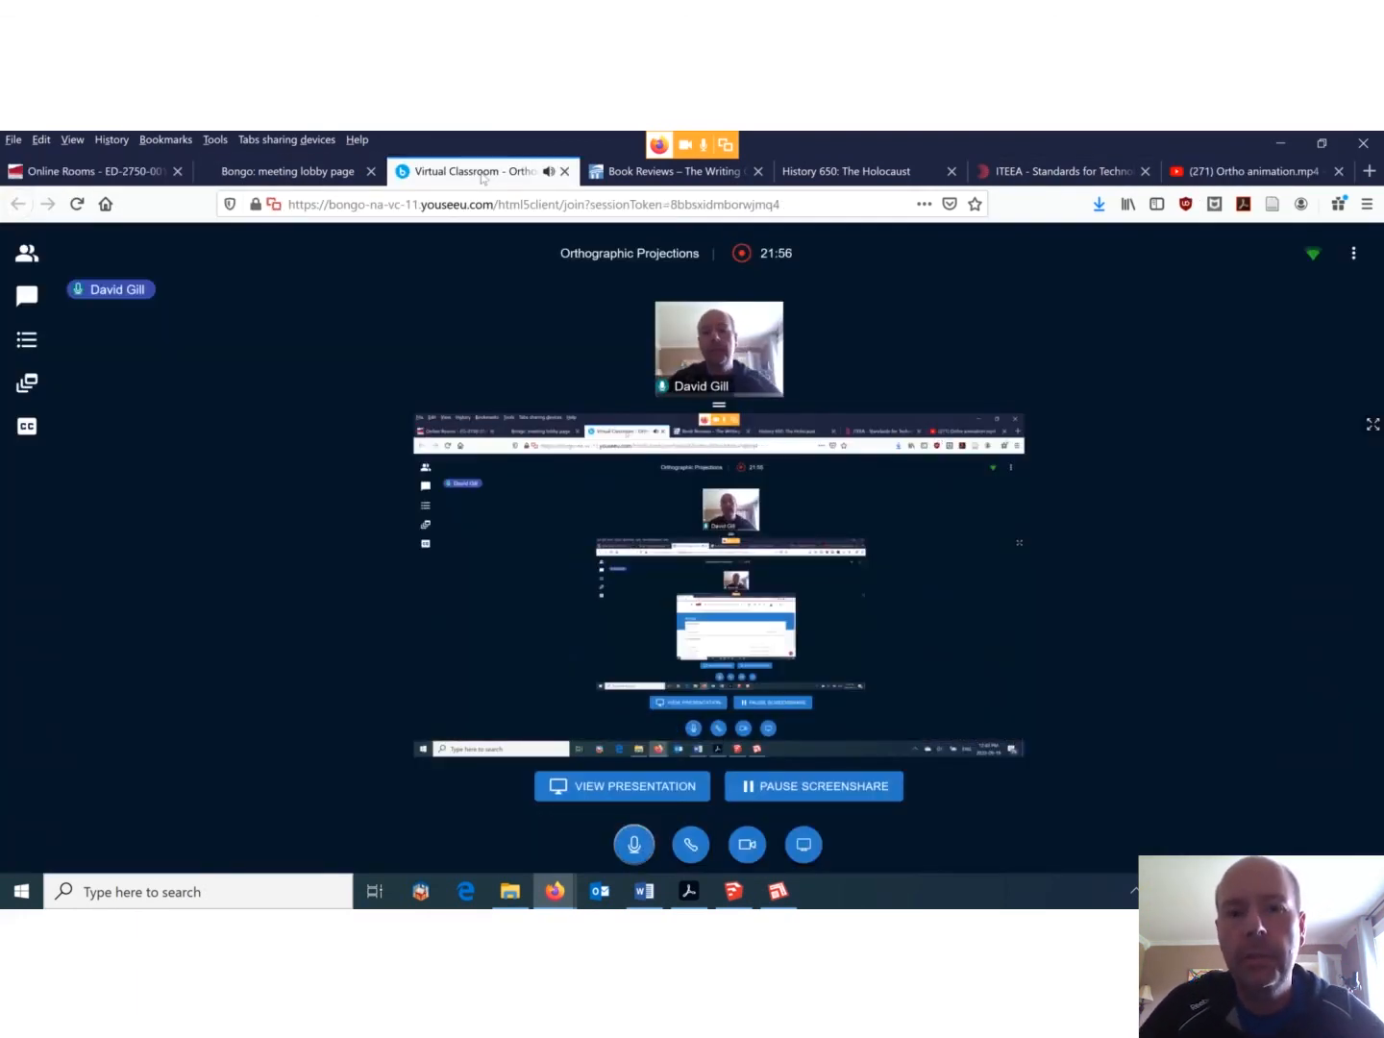